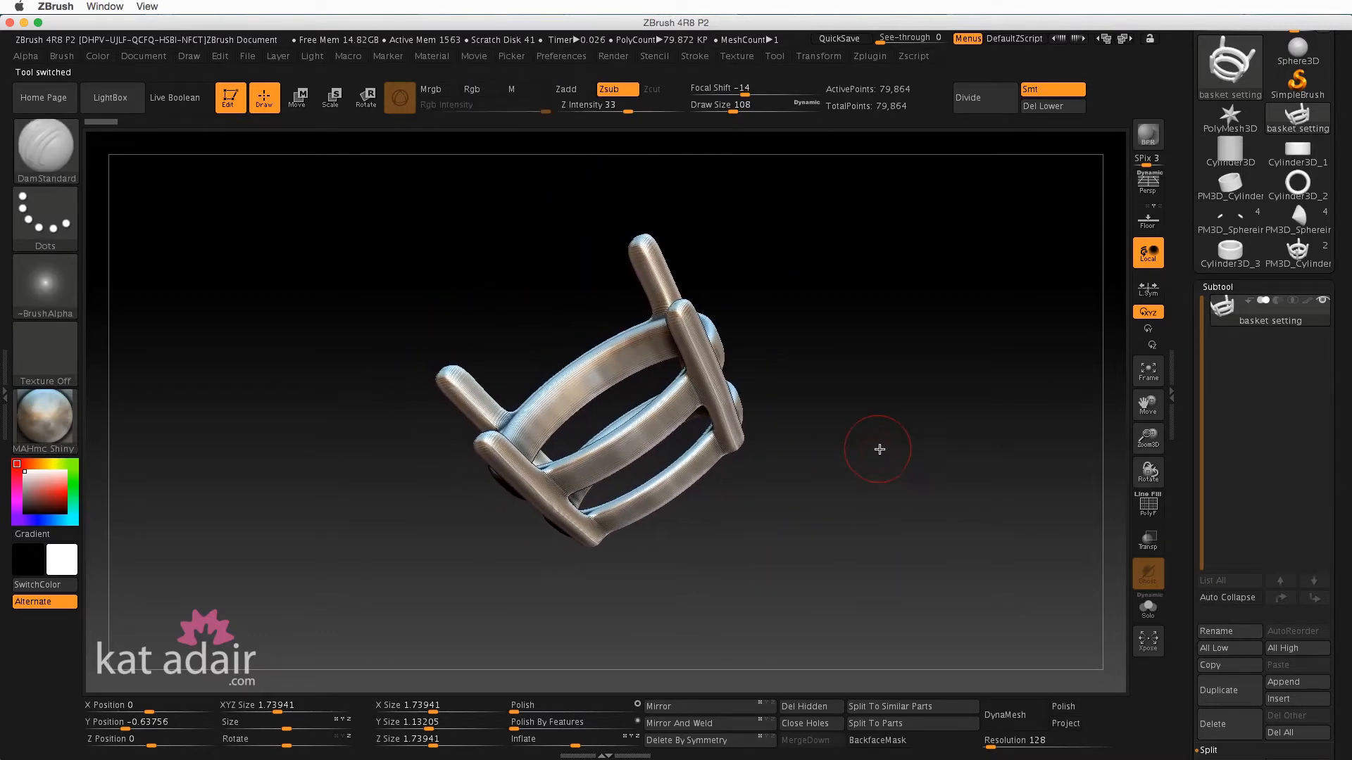
- Load the two-subtool PM3D_Cylinder3D_3 basket setting and examine its rings and prongs from several angles
{"action": "left_click", "coordinate": [1294, 257]}
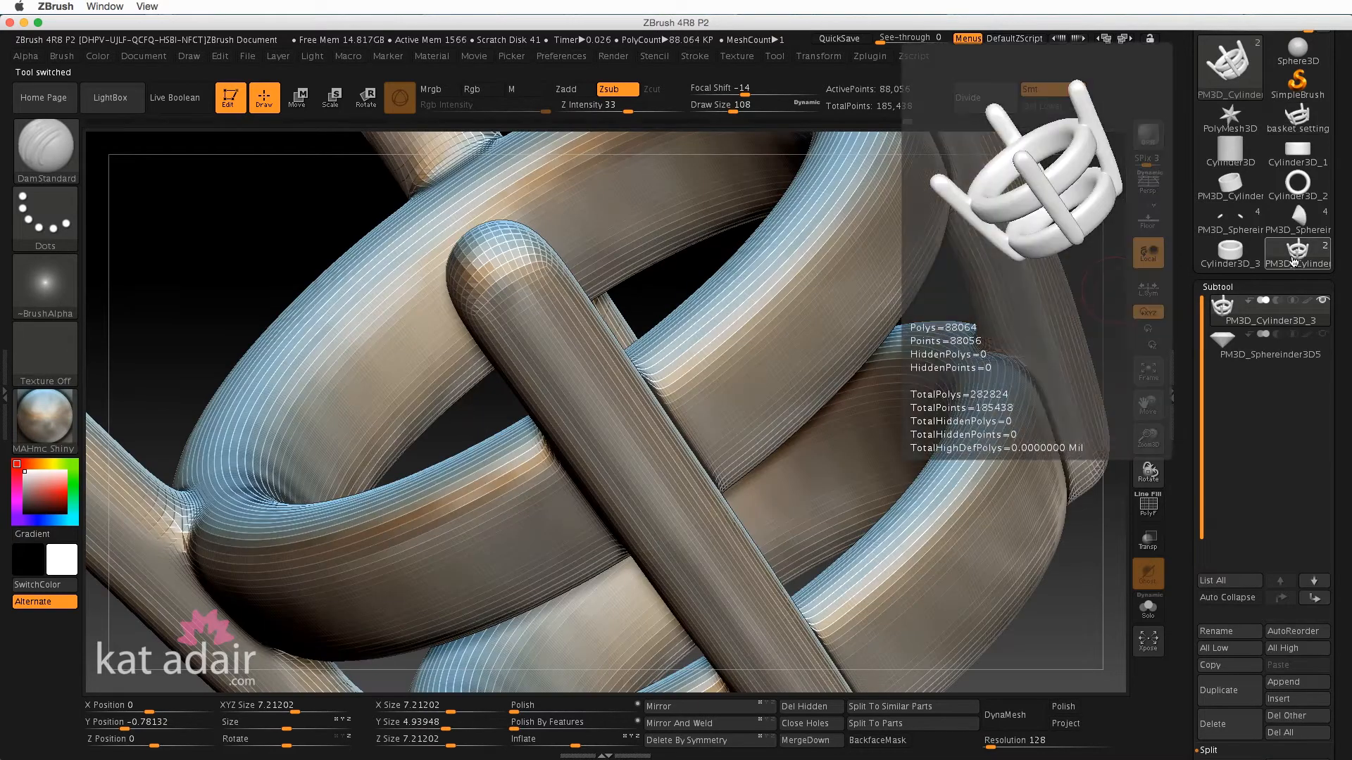
{"action": "left_click_drag", "start_coordinate": [1058, 643], "coordinate": [862, 531], "text": "alt"}
{"action": "left_click_drag", "start_coordinate": [952, 428], "coordinate": [1032, 552], "text": "shift"}
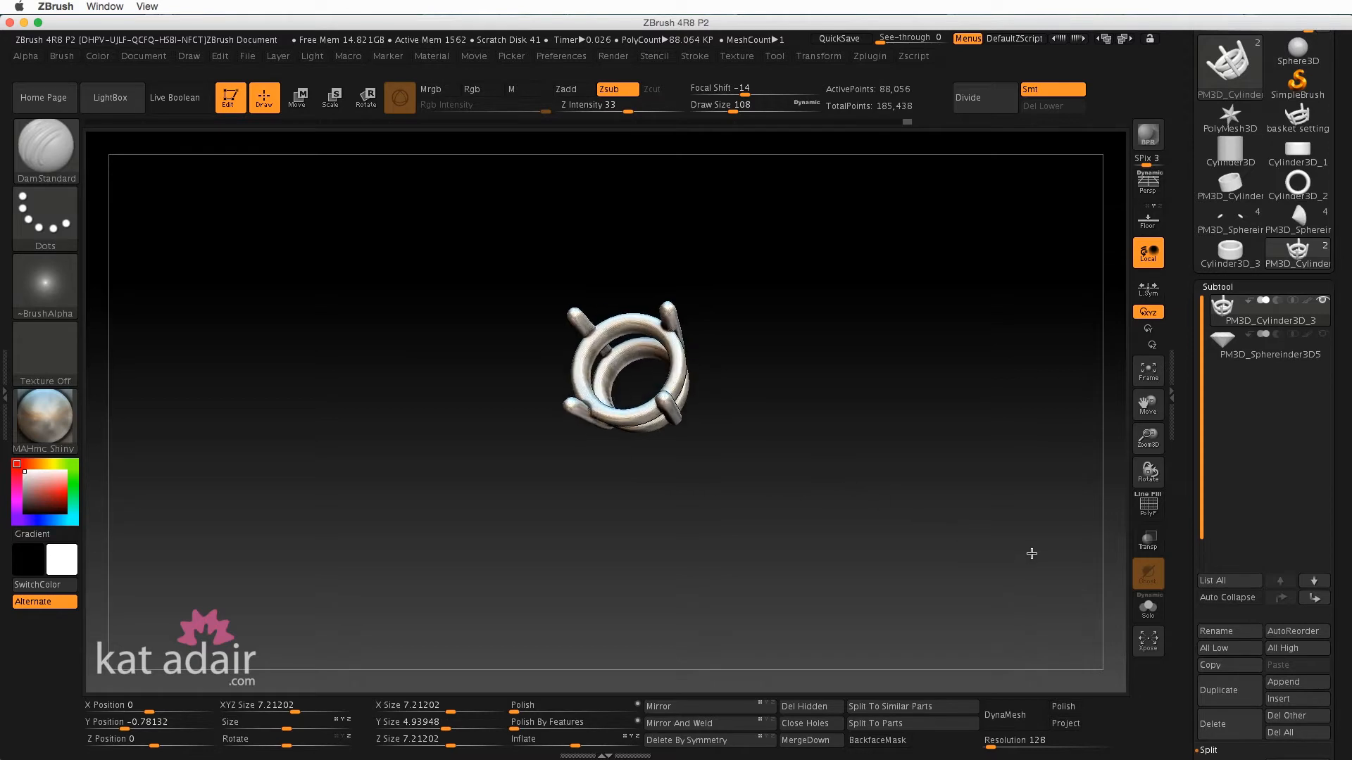
{"action": "mouse_move", "coordinate": [787, 457]}
{"action": "left_mouse_down"}
{"action": "mouse_move", "coordinate": [812, 501]}
{"action": "mouse_move", "coordinate": [852, 464]}
{"action": "mouse_move", "coordinate": [805, 474]}
{"action": "left_mouse_up"}
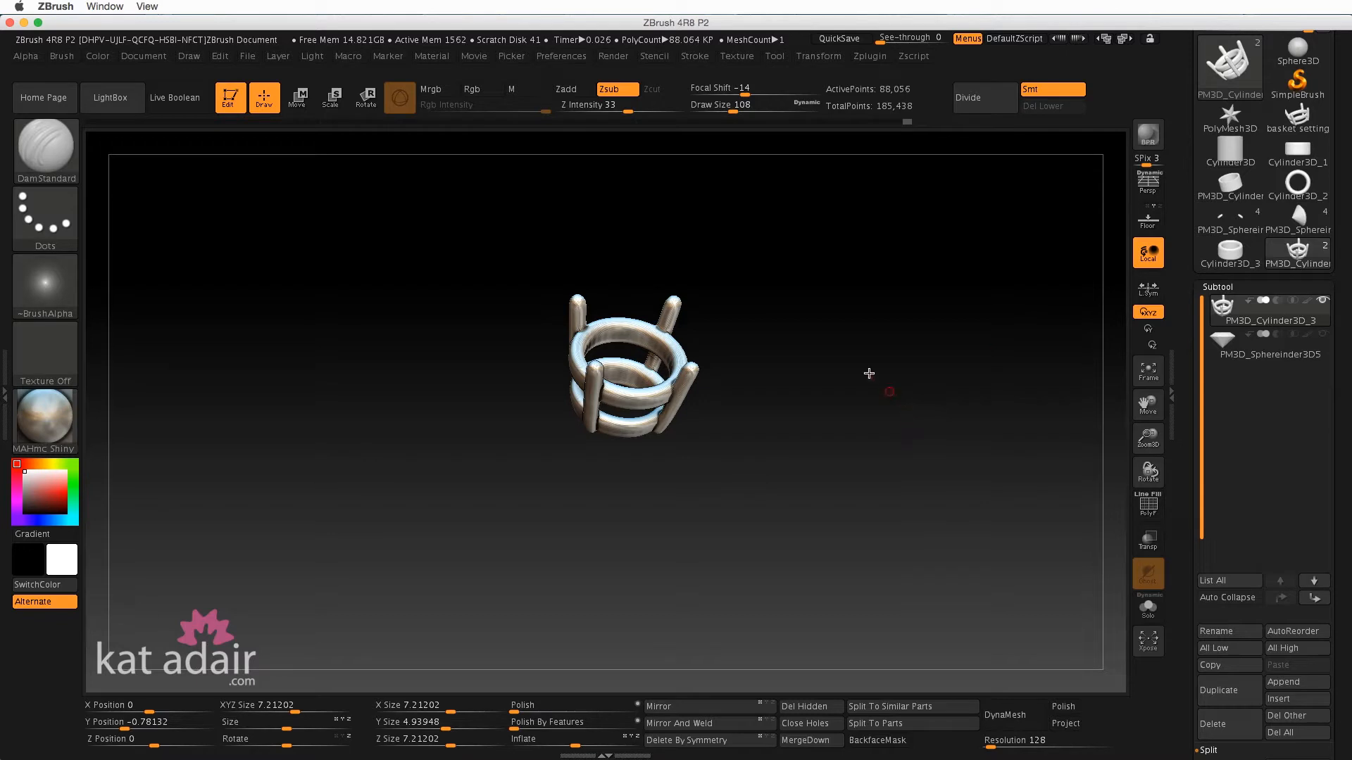
- Create a new blank document and switch the current tool to SimpleBrush
{"action": "left_click", "coordinate": [151, 55]}
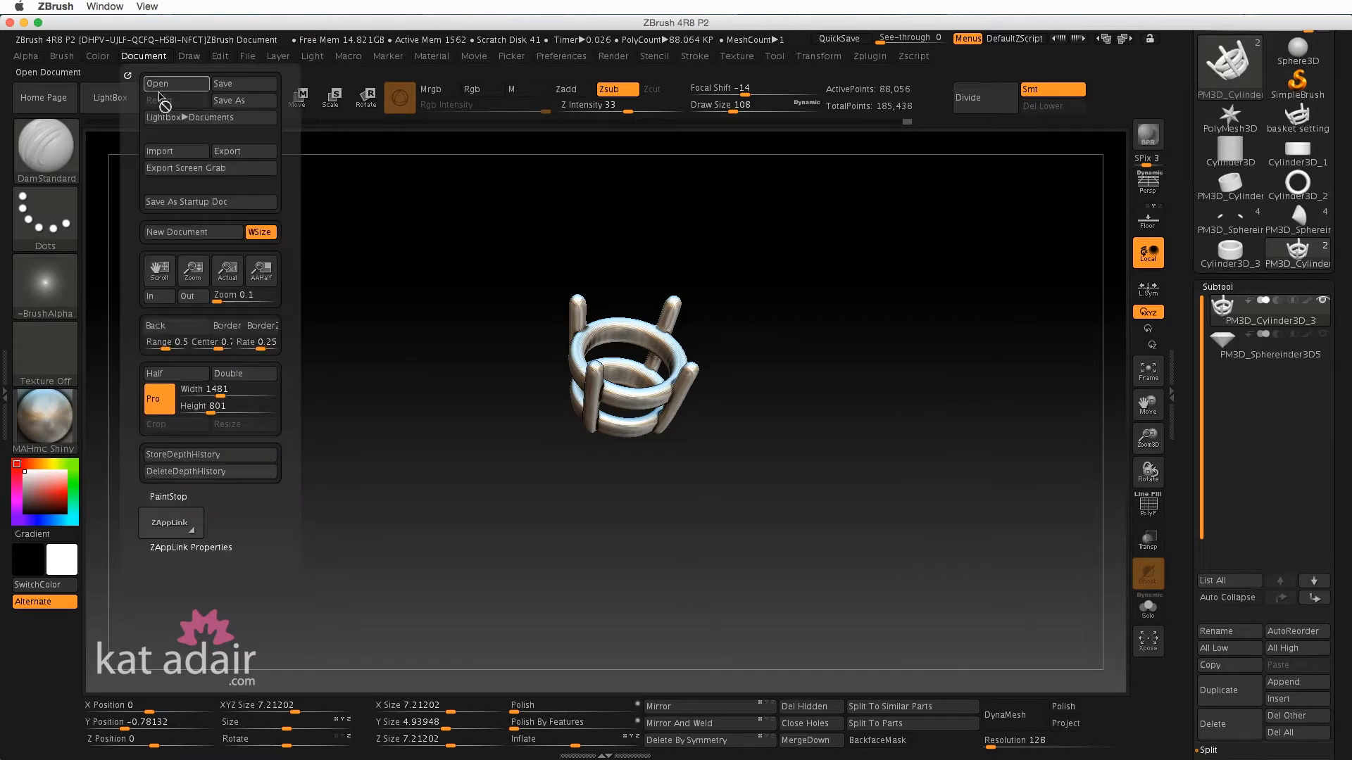
{"action": "left_click", "coordinate": [192, 232]}
{"action": "left_click", "coordinate": [853, 322]}
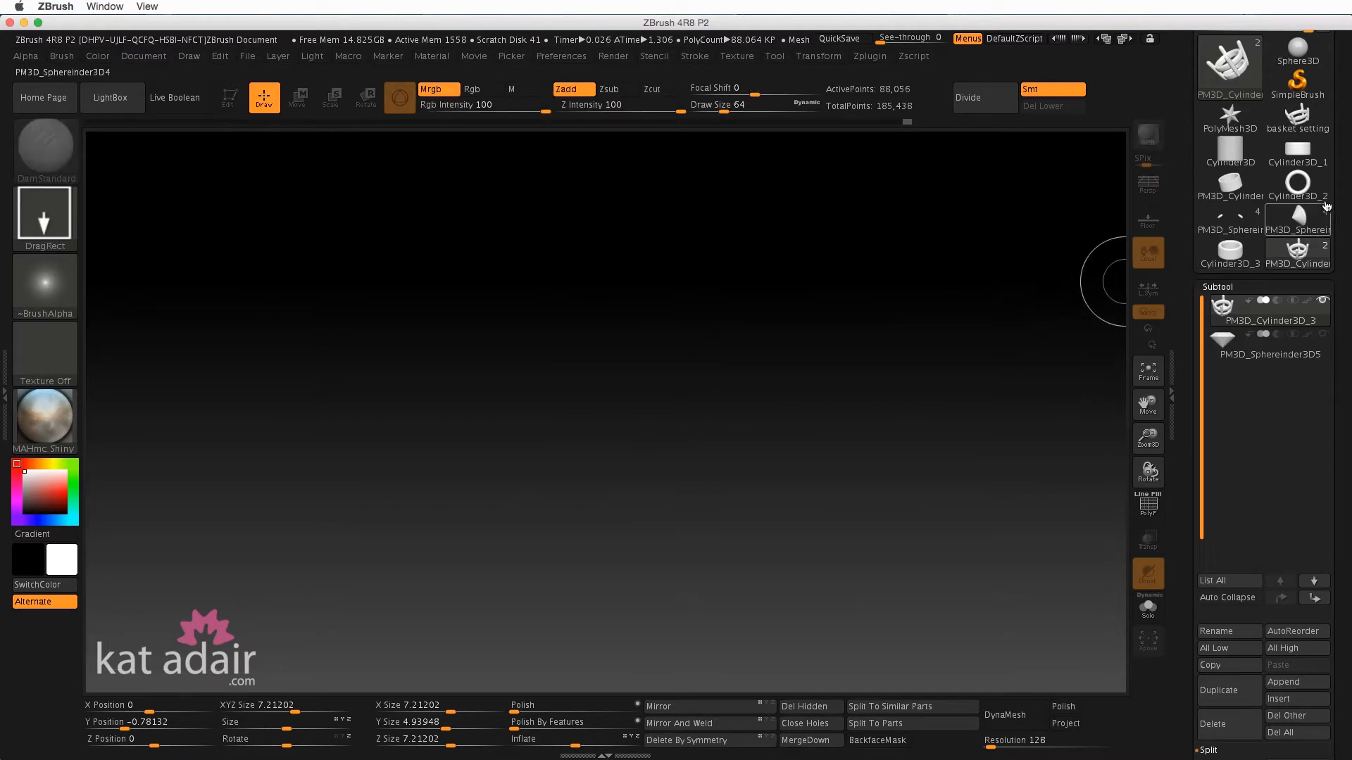
{"action": "left_click", "coordinate": [1298, 79]}
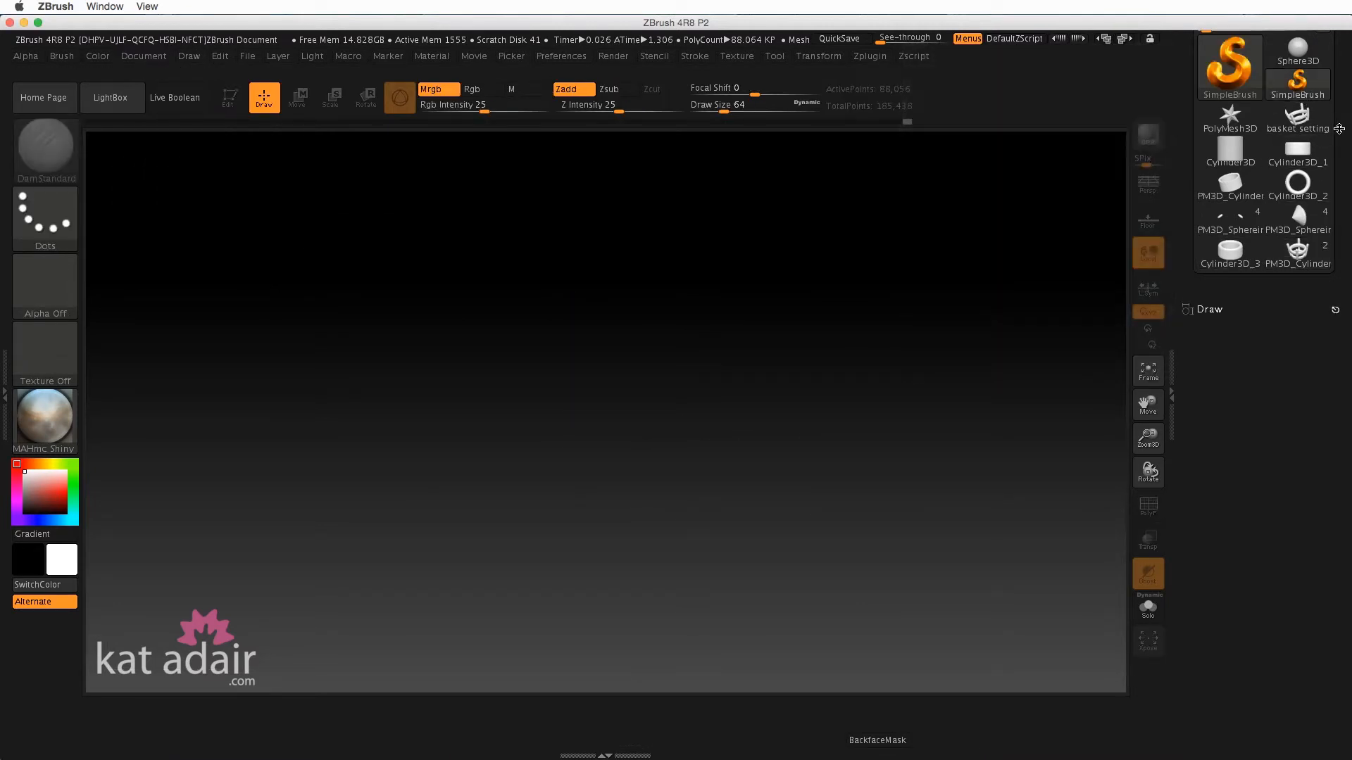
- Choose the Cylinder3D primitive, draw it on the empty canvas and enter Edit mode
{"action": "left_click_drag", "start_coordinate": [1340, 184], "coordinate": [1337, 264]}
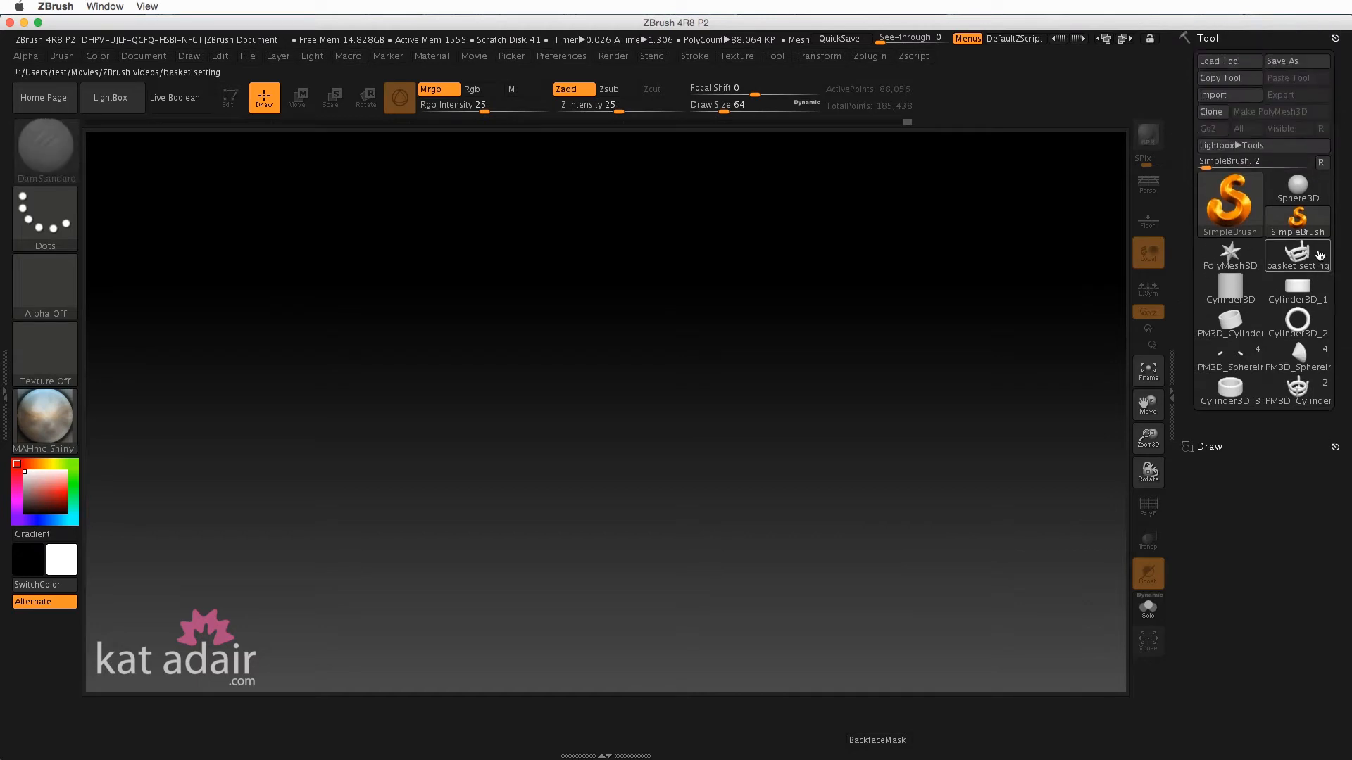
{"action": "left_click", "coordinate": [1228, 223]}
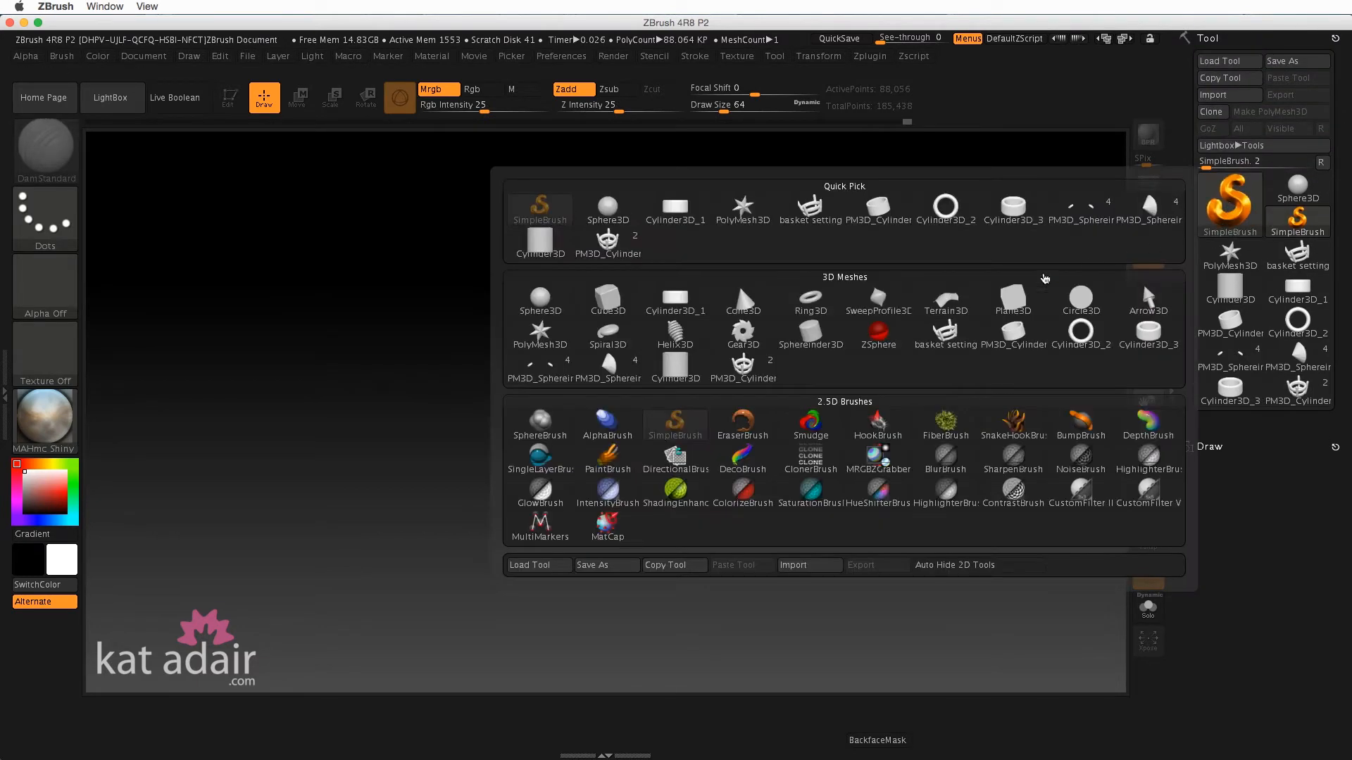
{"action": "mouse_move", "coordinate": [727, 371]}
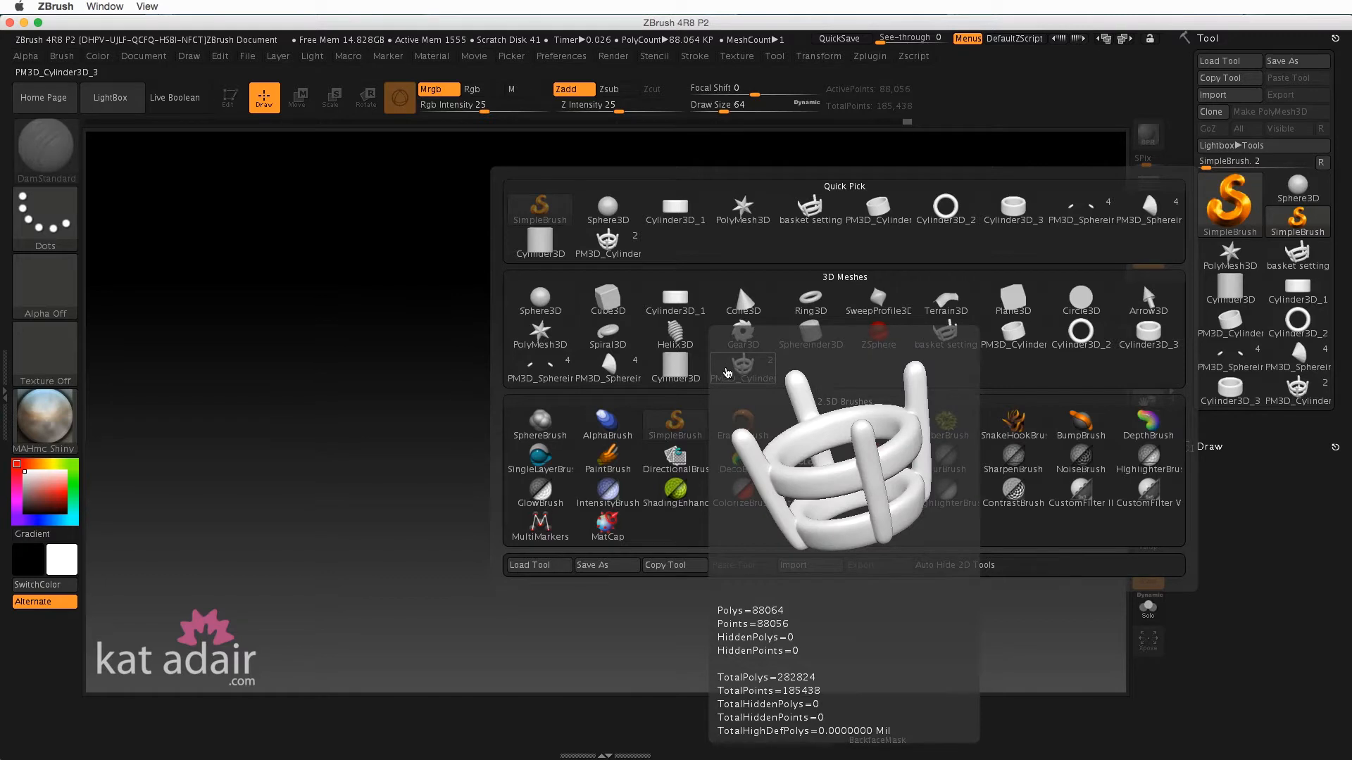
{"action": "mouse_move", "coordinate": [684, 378]}
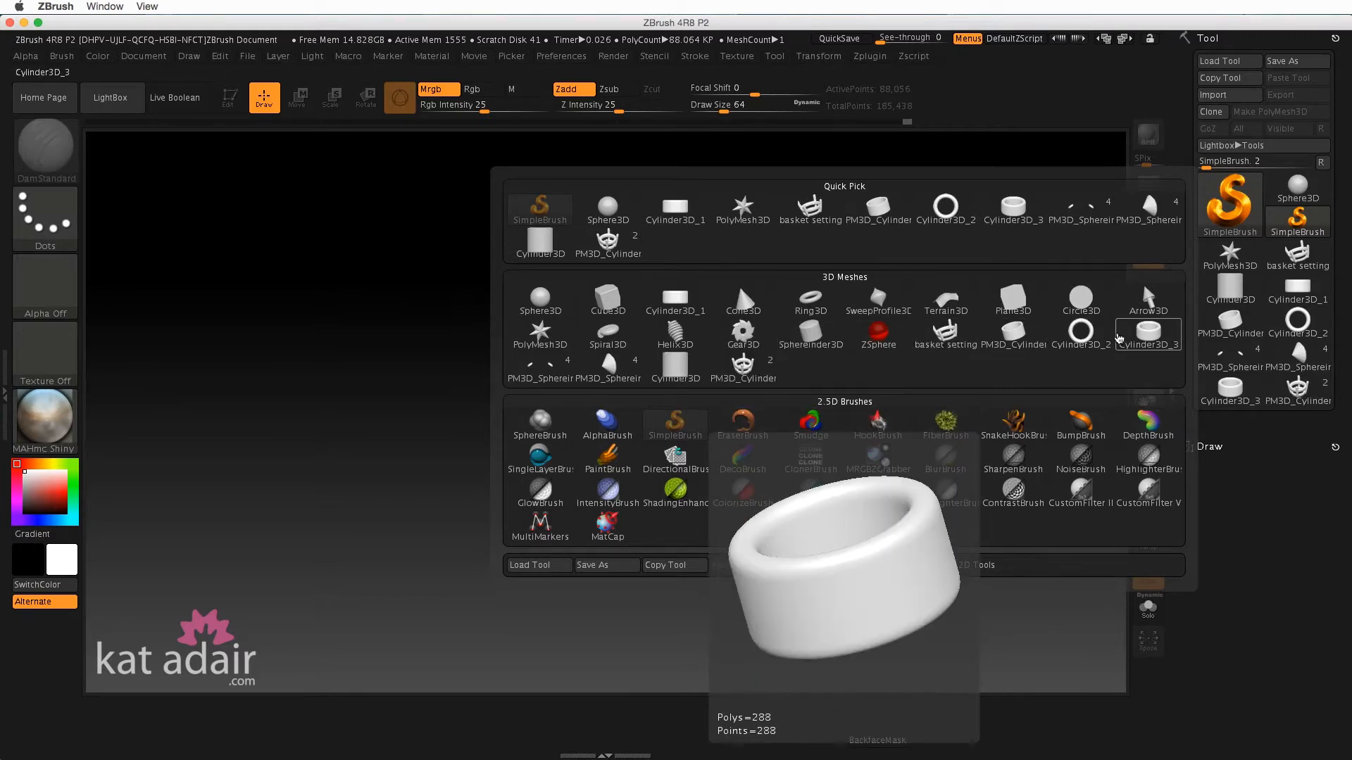
{"action": "mouse_move", "coordinate": [1144, 351]}
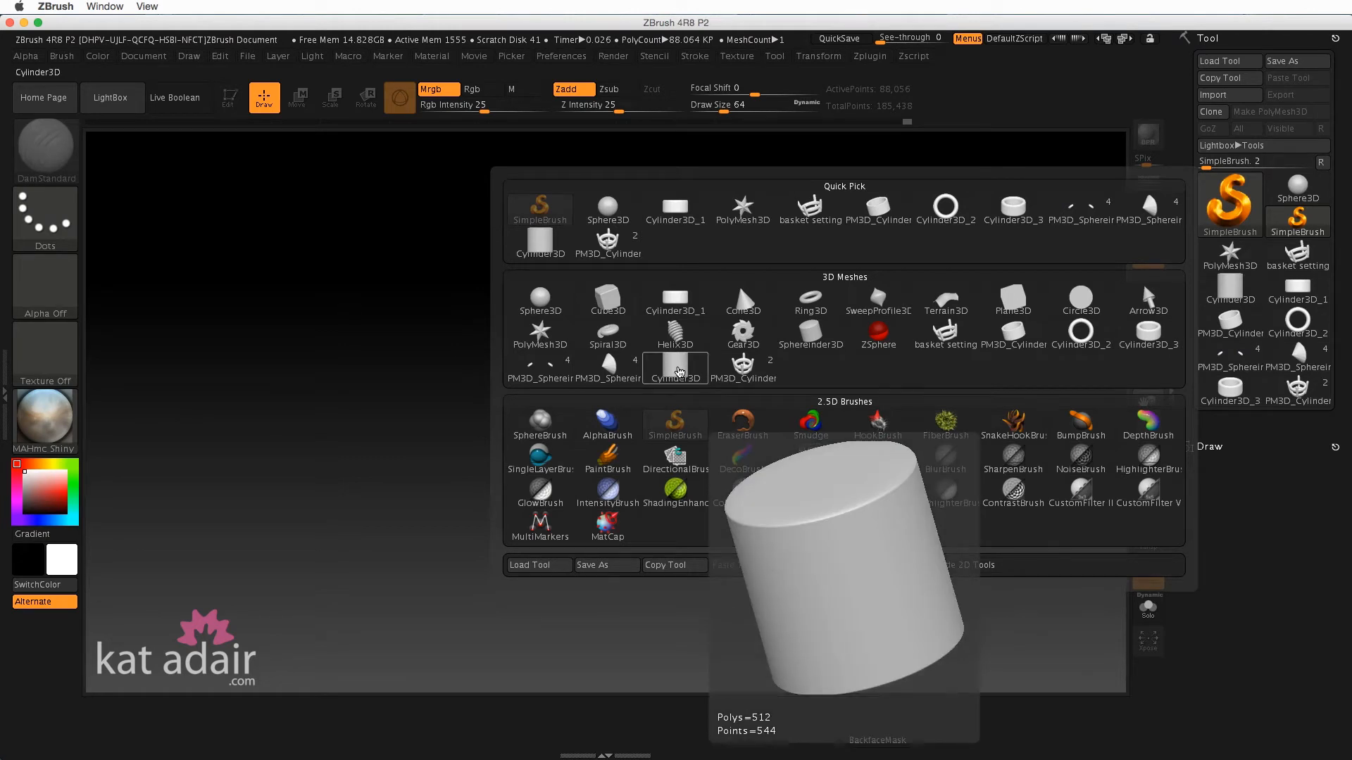
{"action": "left_click", "coordinate": [678, 371]}
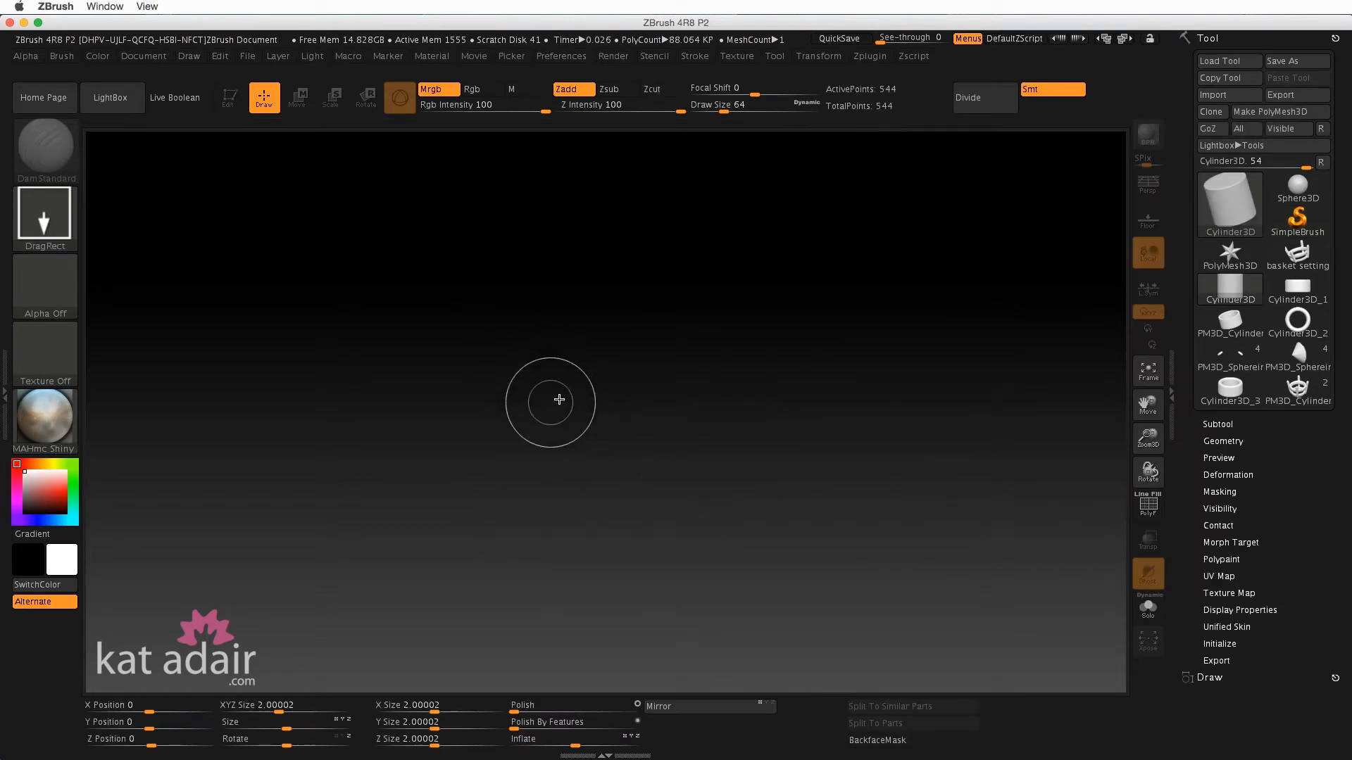
{"action": "left_click_drag", "start_coordinate": [621, 304], "coordinate": [637, 496]}
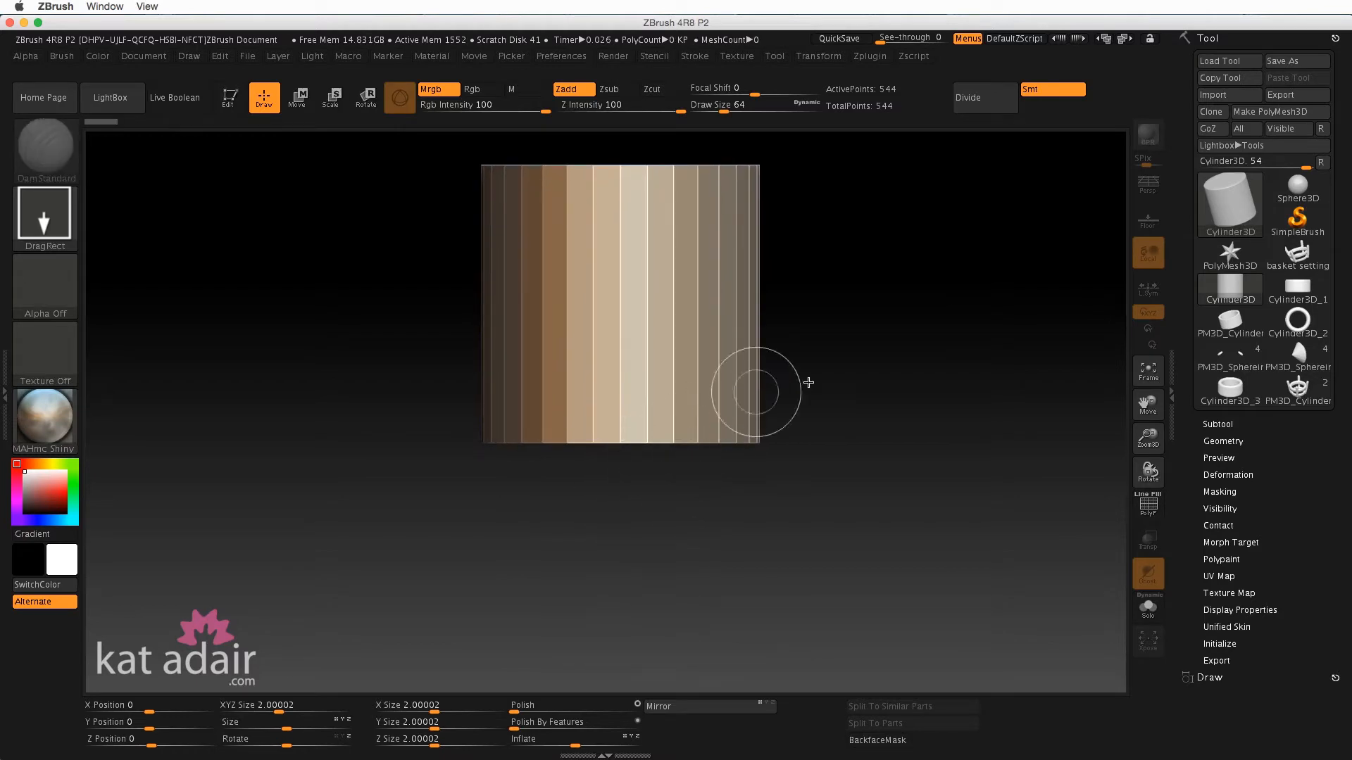
{"action": "key", "text": "t"}
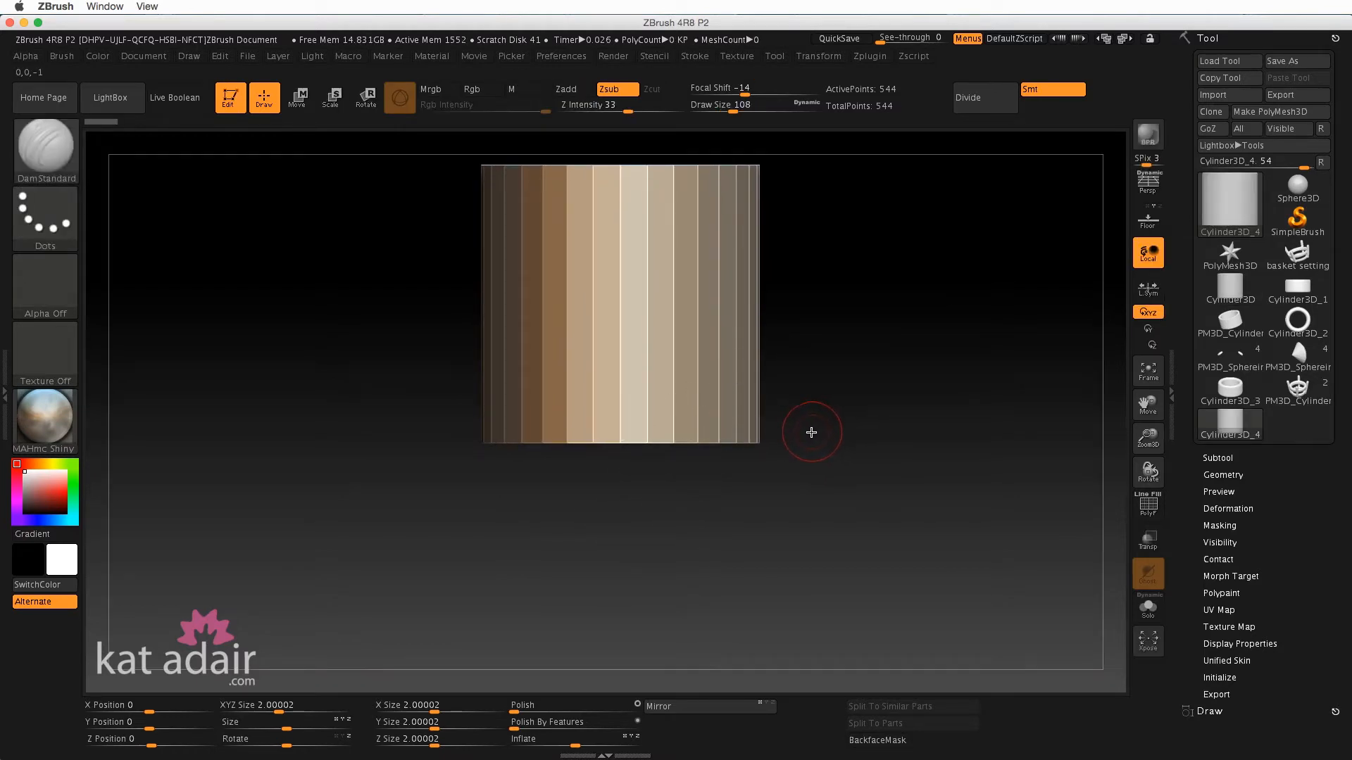
- Display the polygon wireframe on the cylinder with PolyF
{"action": "left_click_drag", "start_coordinate": [823, 366], "coordinate": [854, 441]}
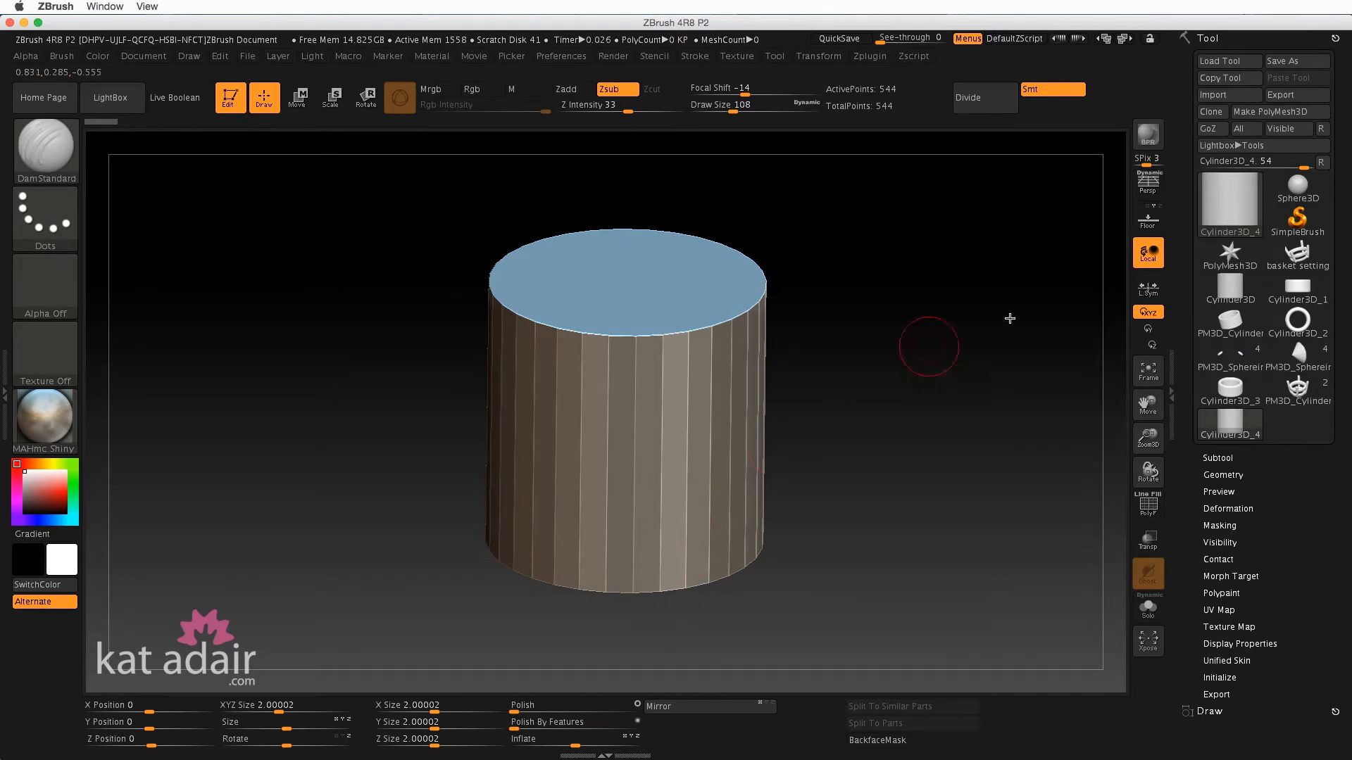
{"action": "left_click", "coordinate": [1156, 518]}
{"action": "mouse_move", "coordinate": [879, 569]}
{"action": "left_mouse_down", "text": "alt"}
{"action": "mouse_move", "coordinate": [933, 539]}
{"action": "mouse_move", "coordinate": [901, 498]}
{"action": "mouse_move", "coordinate": [937, 504]}
{"action": "left_mouse_up", "text": "alt"}
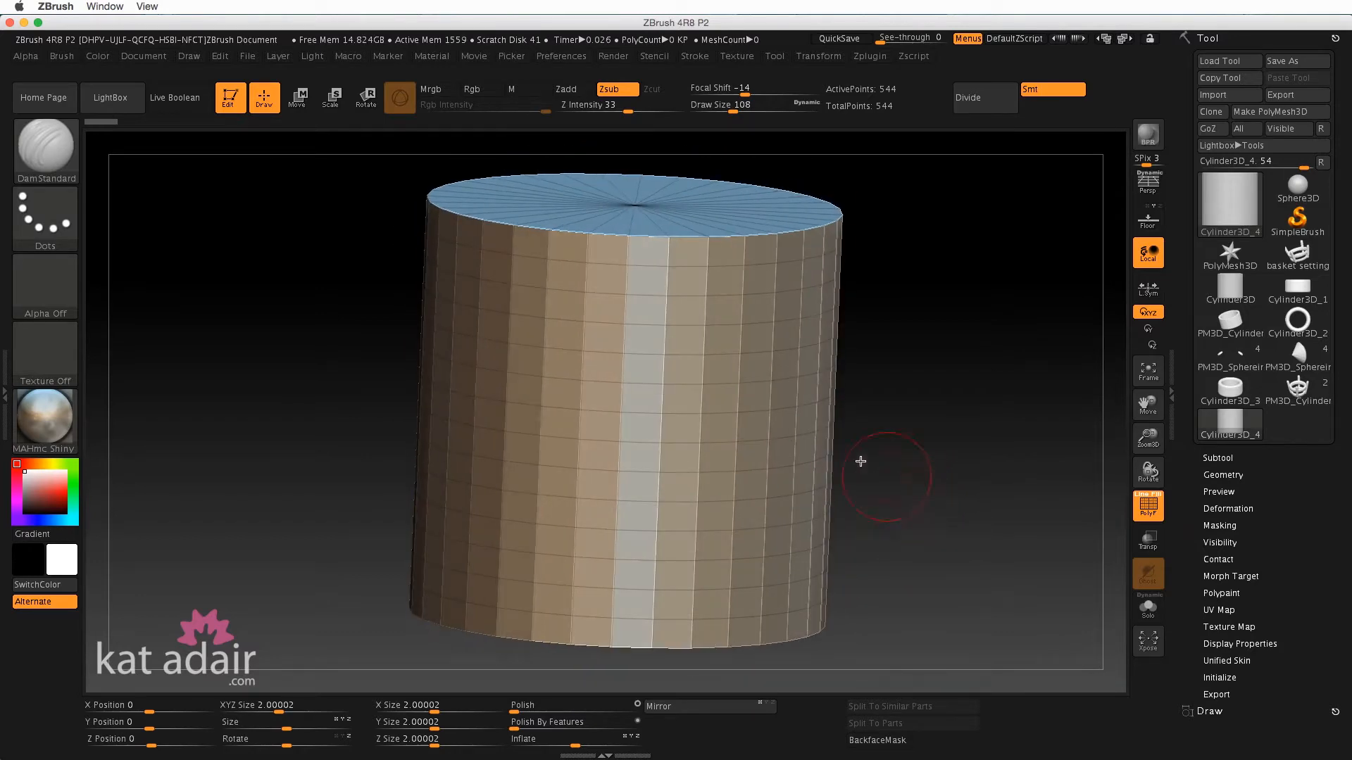
- Apply BasicMaterial to the cylinder to see its polygons in plain grey
{"action": "left_click", "coordinate": [54, 422]}
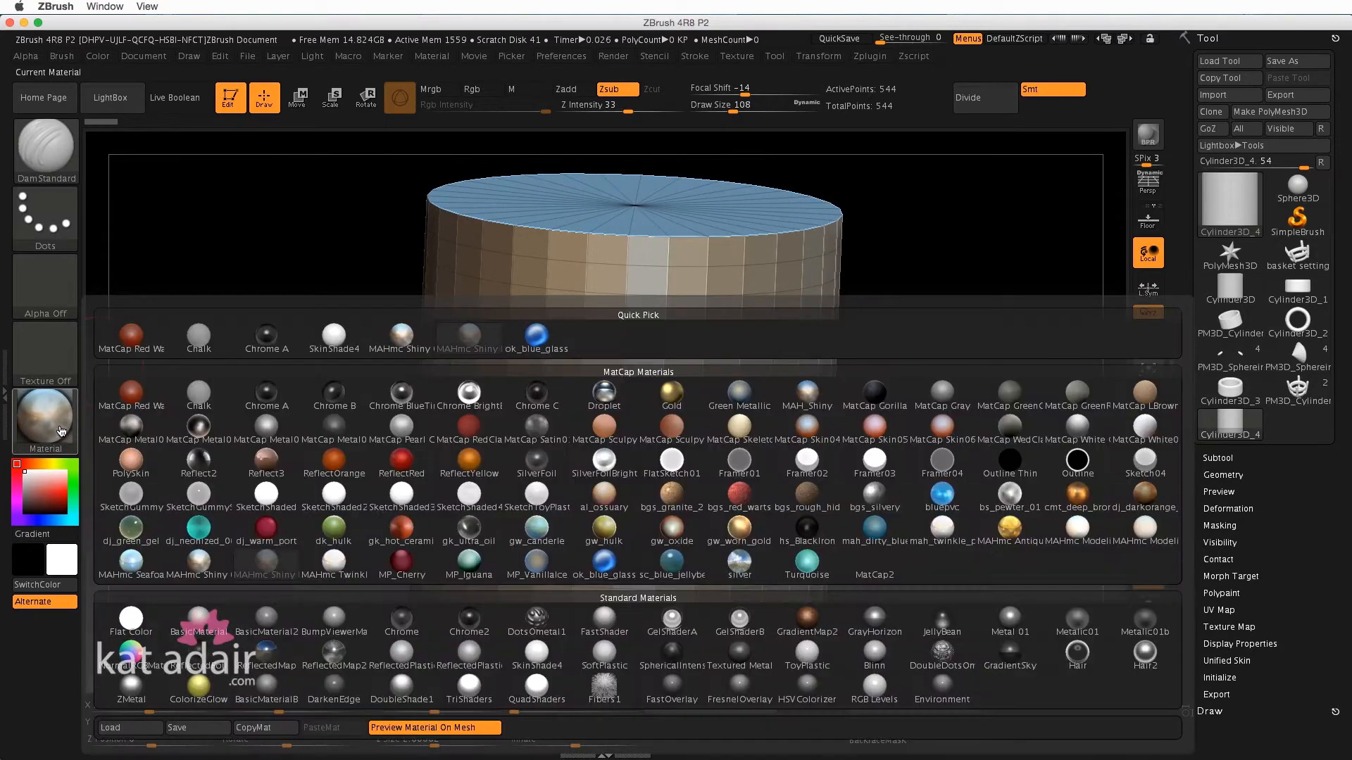
{"action": "mouse_move", "coordinate": [213, 570]}
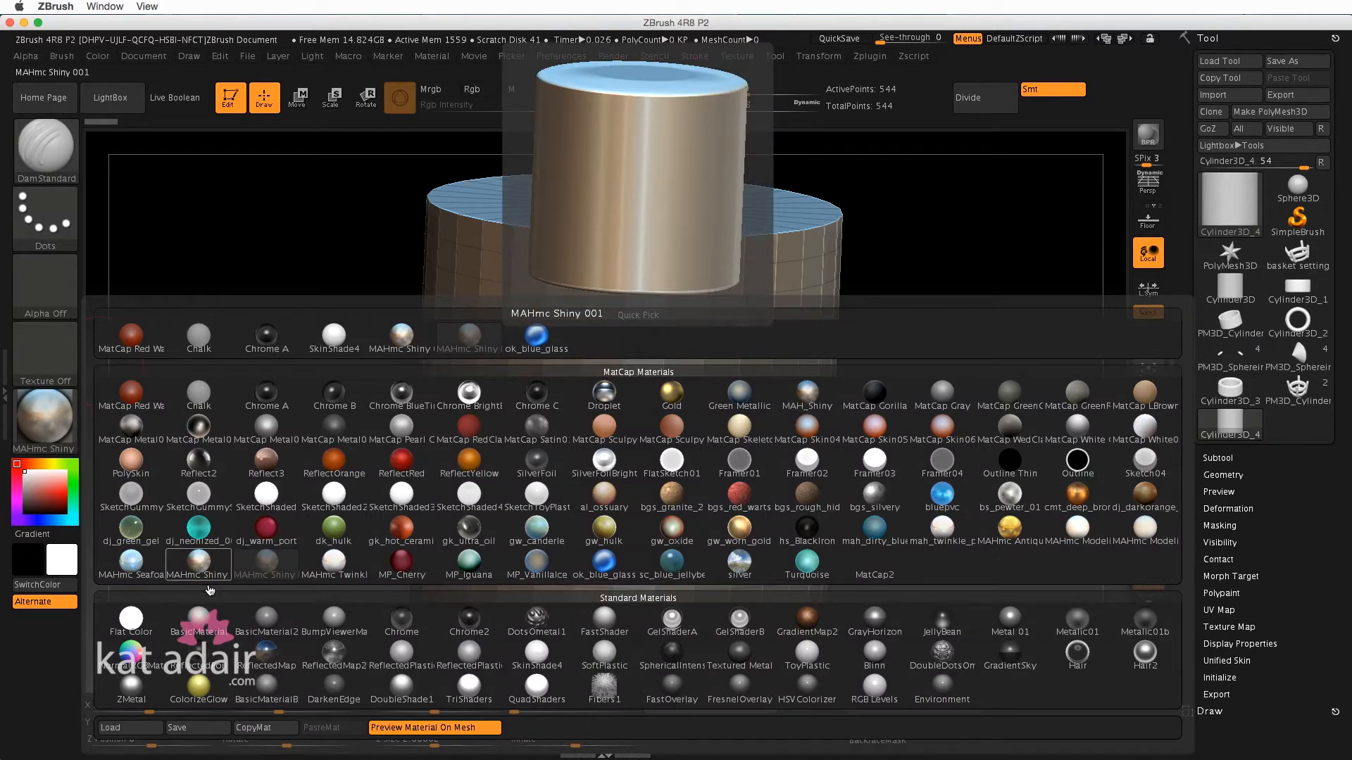
{"action": "left_click", "coordinate": [198, 621]}
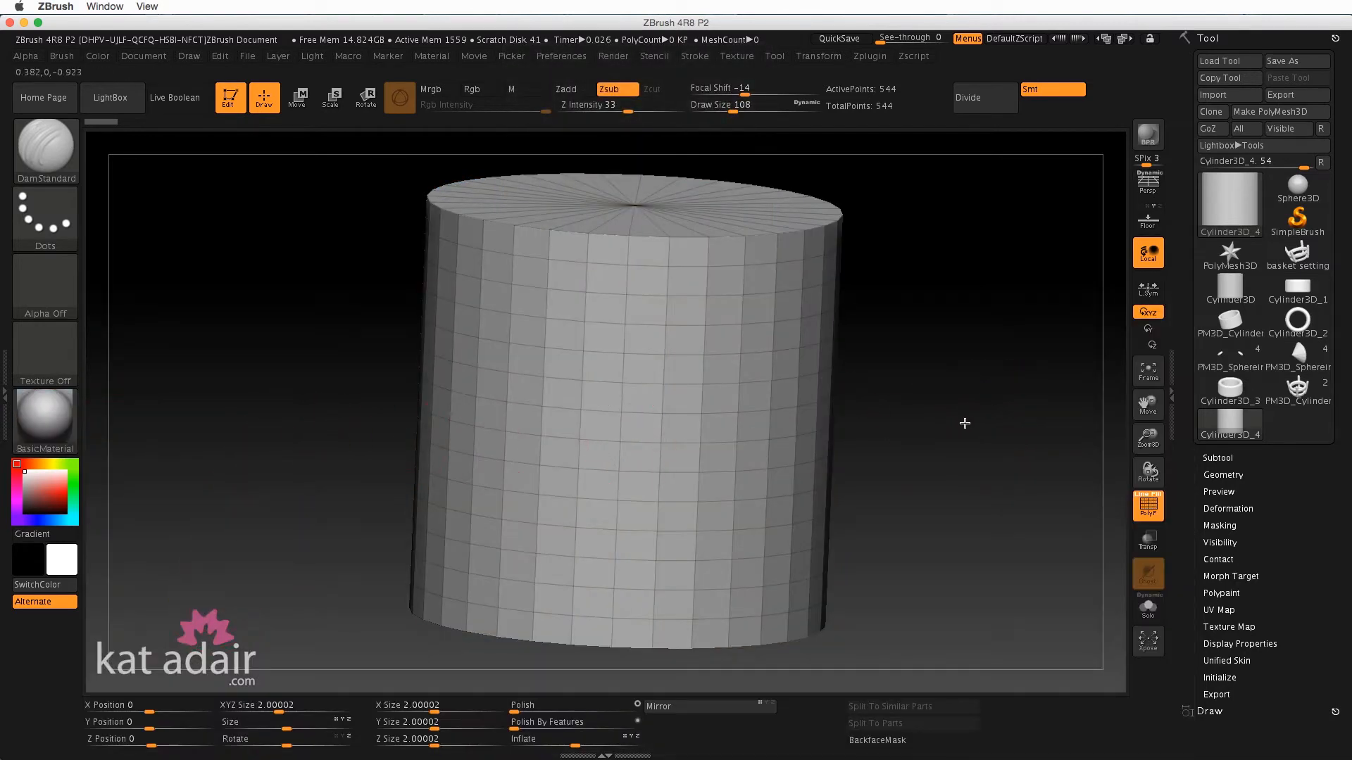
{"action": "left_click_drag", "start_coordinate": [965, 423], "coordinate": [904, 413]}
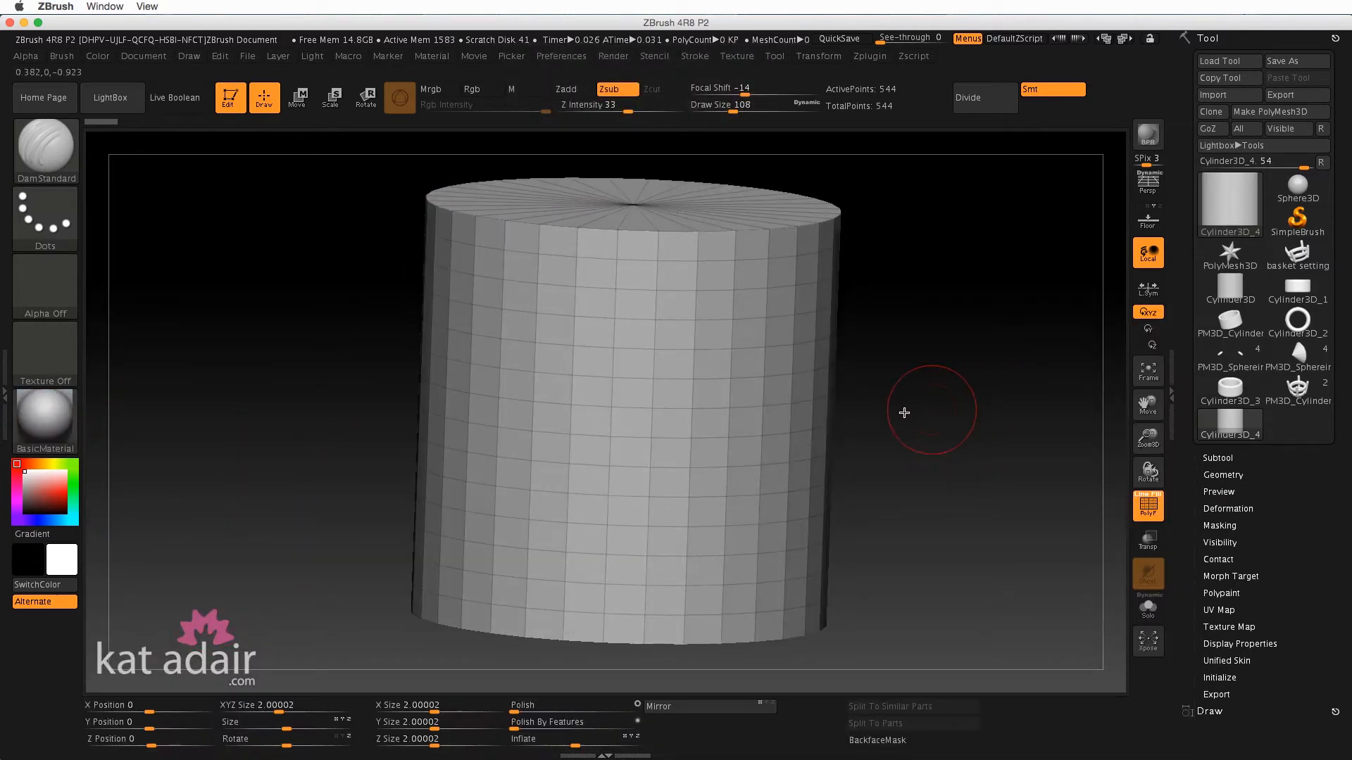
- Change the cylinder's material to MAHmc Shiny 001
{"action": "left_click", "coordinate": [45, 420]}
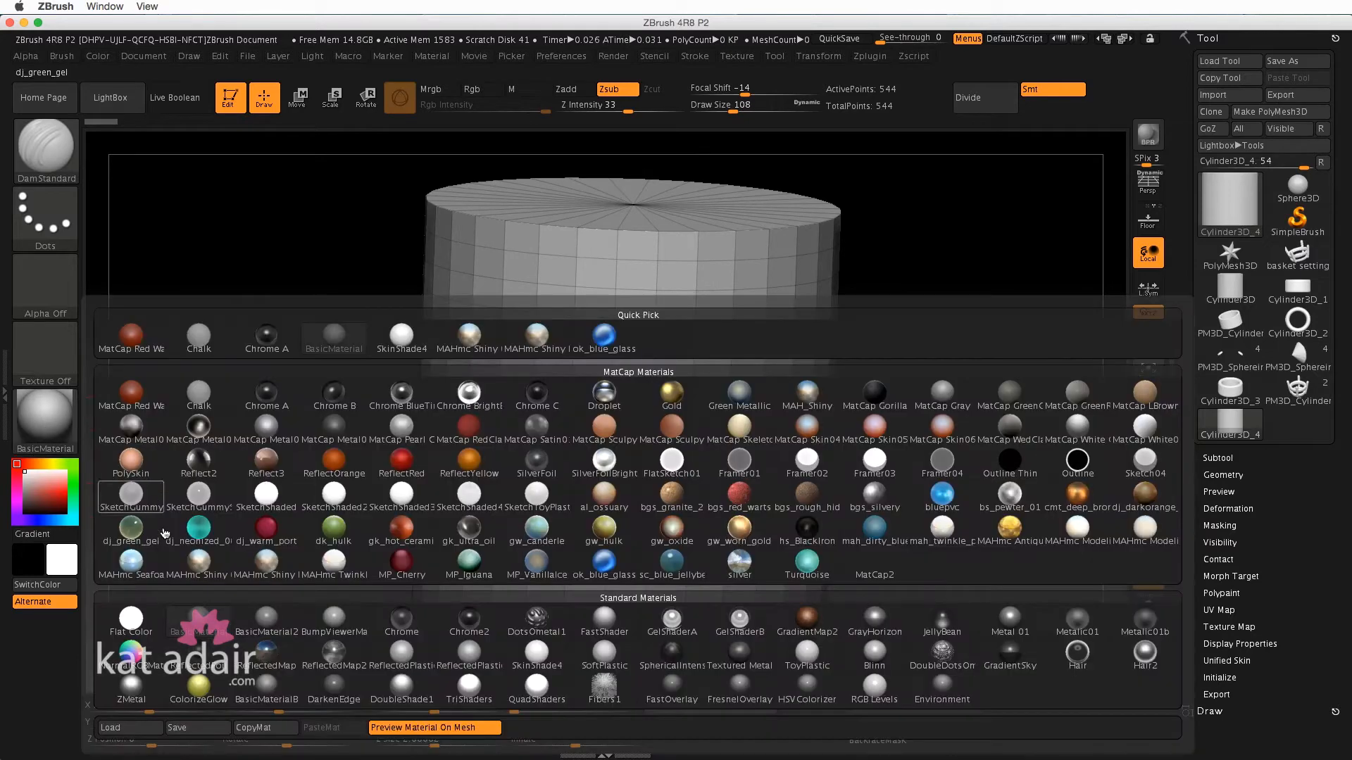
{"action": "left_click", "coordinate": [197, 563]}
{"action": "left_click_drag", "start_coordinate": [878, 547], "coordinate": [898, 451]}
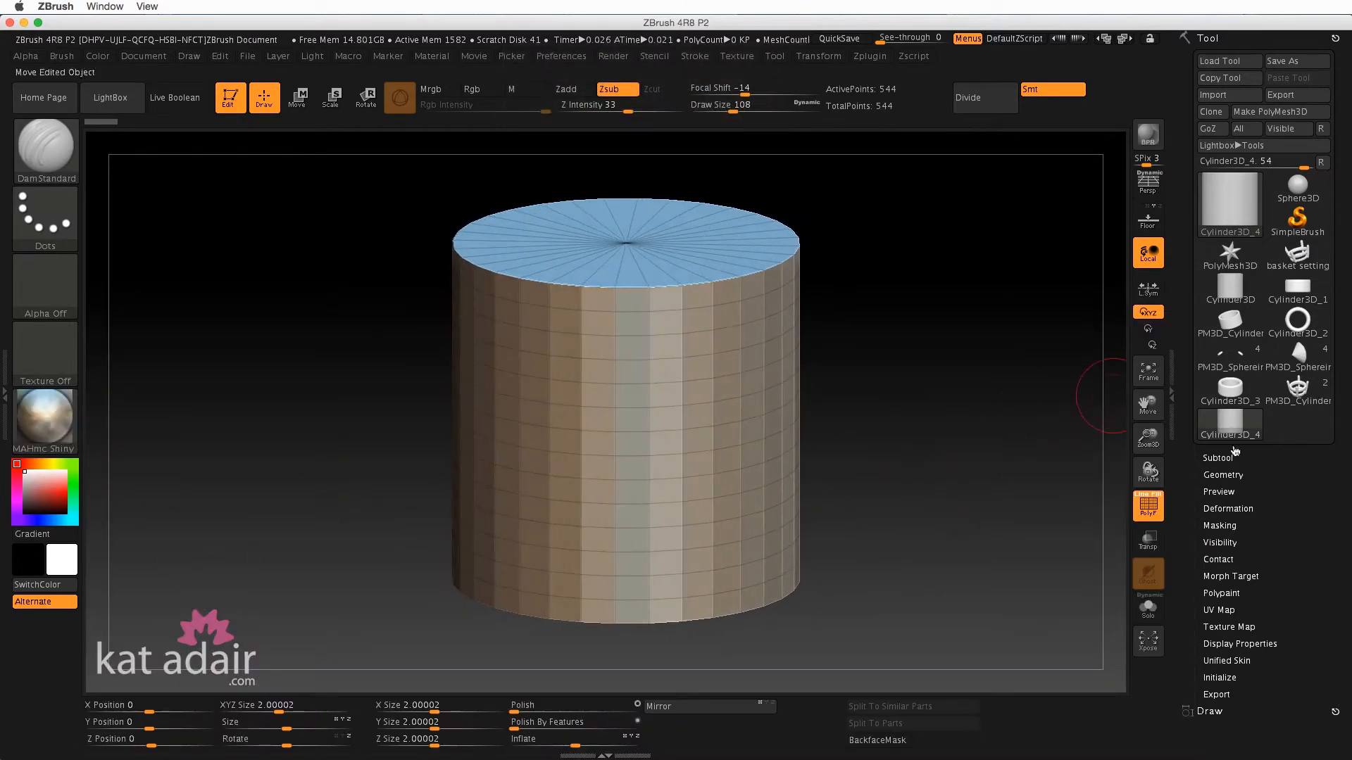
- Hollow out the cylinder by setting its Inner Radius to 81 in the Initialize settings
{"action": "scroll", "coordinate": [1326, 526], "scroll_direction": "down", "scroll_amount": 3}
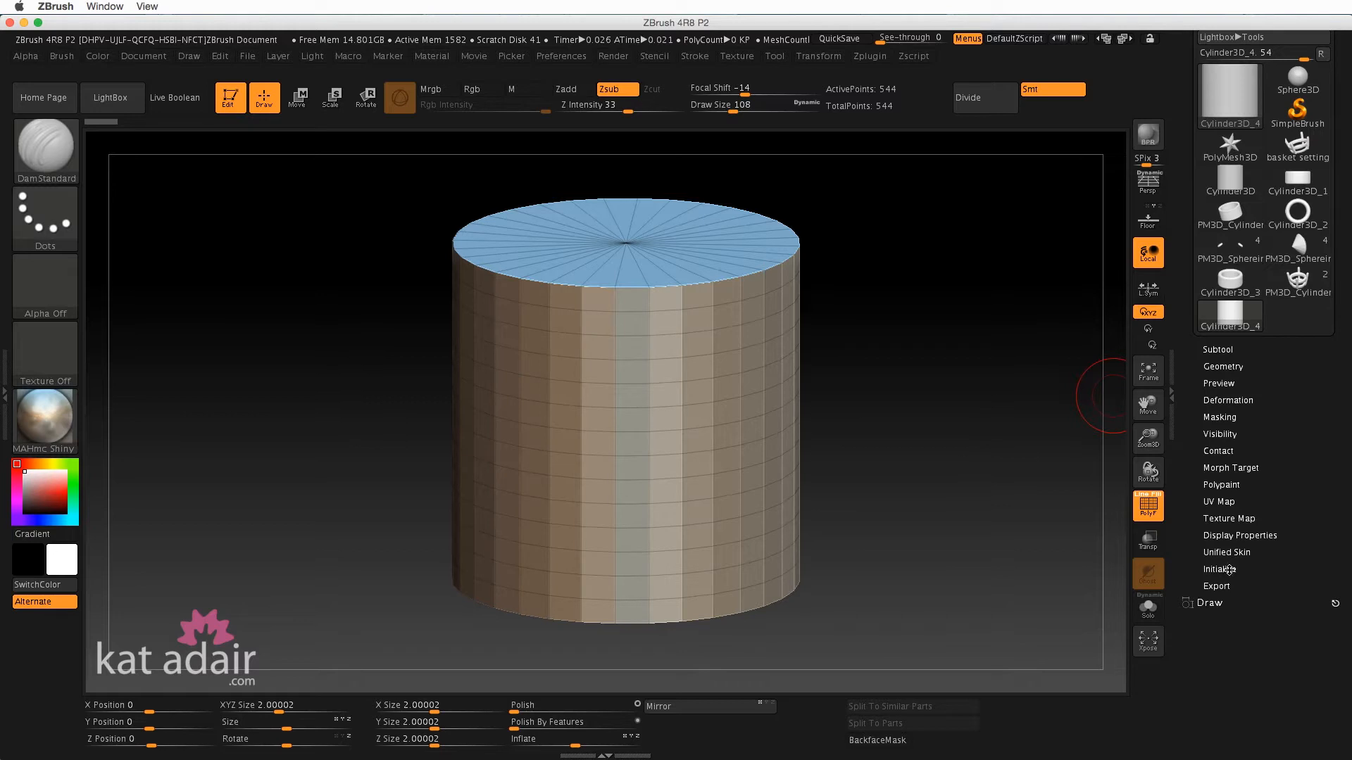
{"action": "left_click", "coordinate": [1229, 569]}
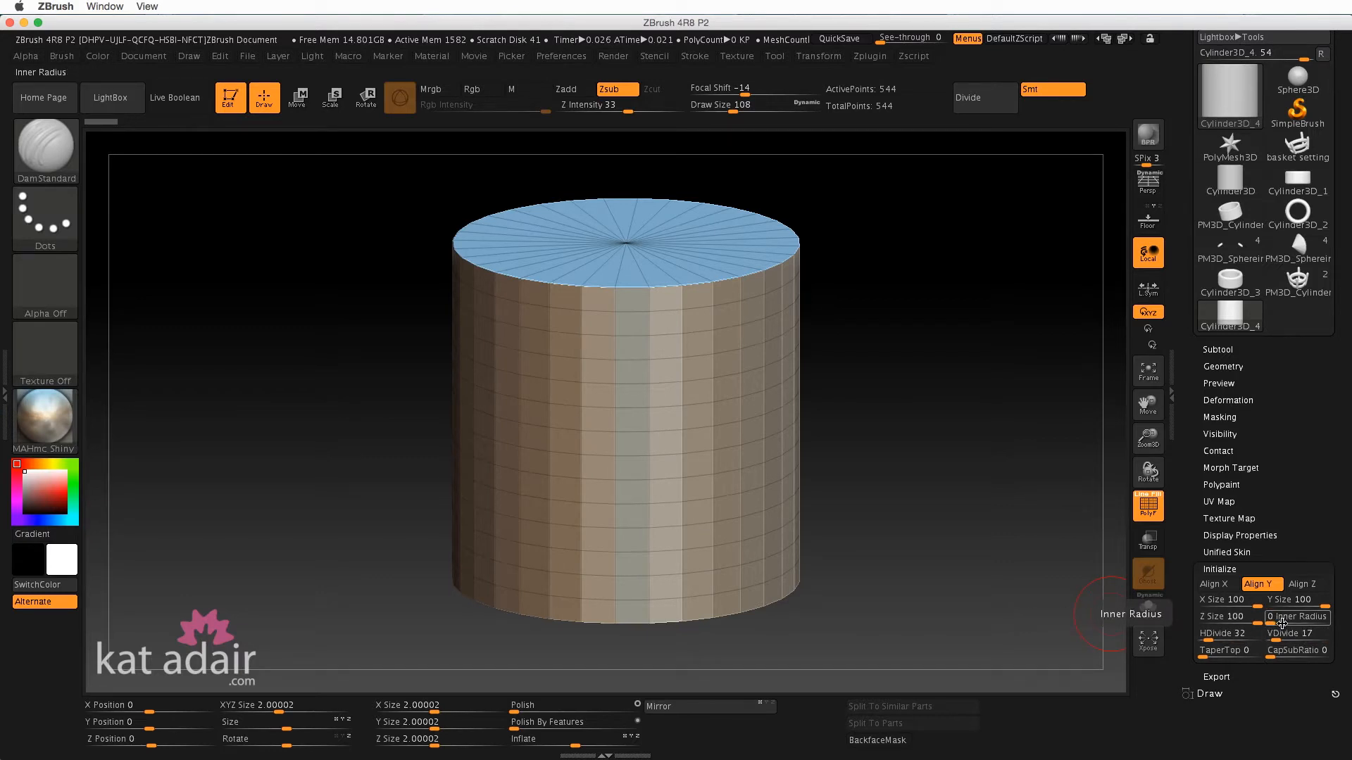
{"action": "left_click_drag", "start_coordinate": [1274, 622], "coordinate": [1310, 623]}
{"action": "left_click_drag", "start_coordinate": [902, 511], "coordinate": [972, 474]}
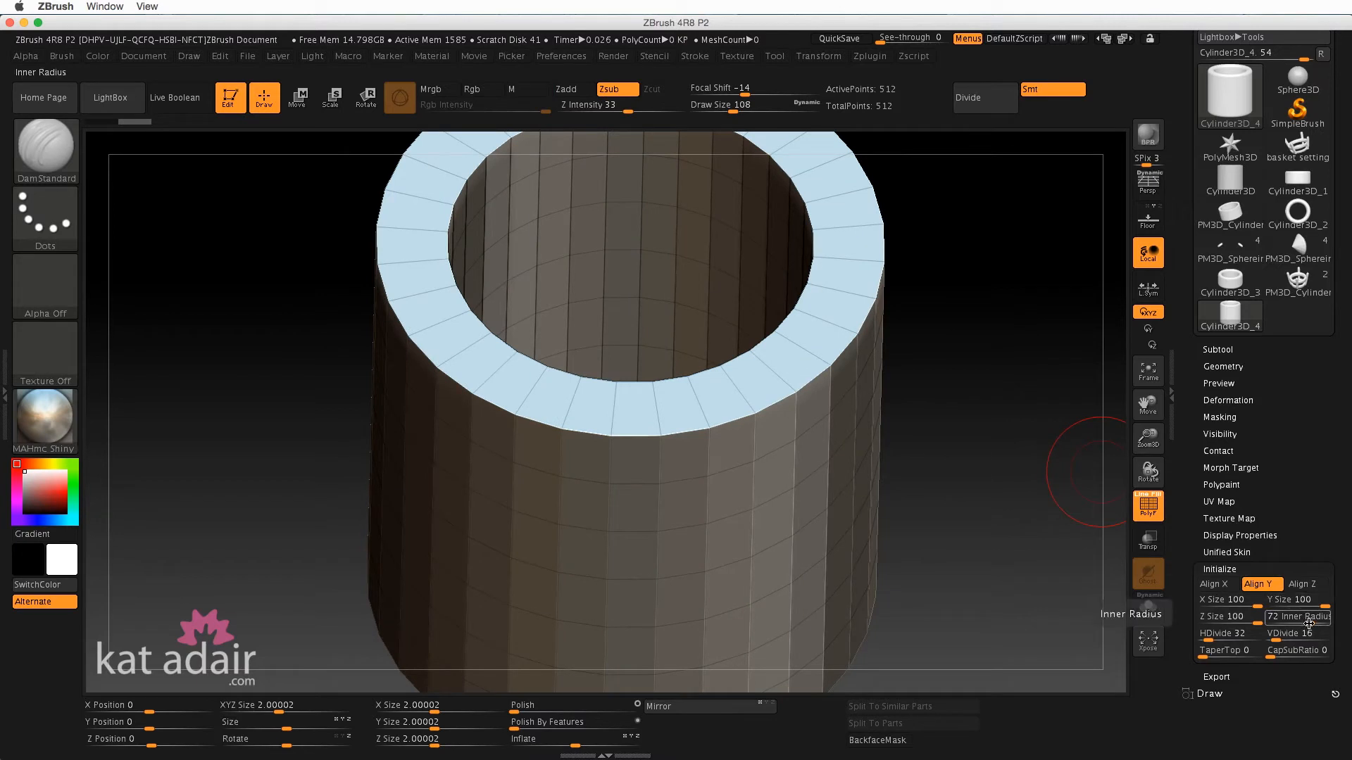
{"action": "left_click_drag", "start_coordinate": [1309, 624], "coordinate": [1312, 624]}
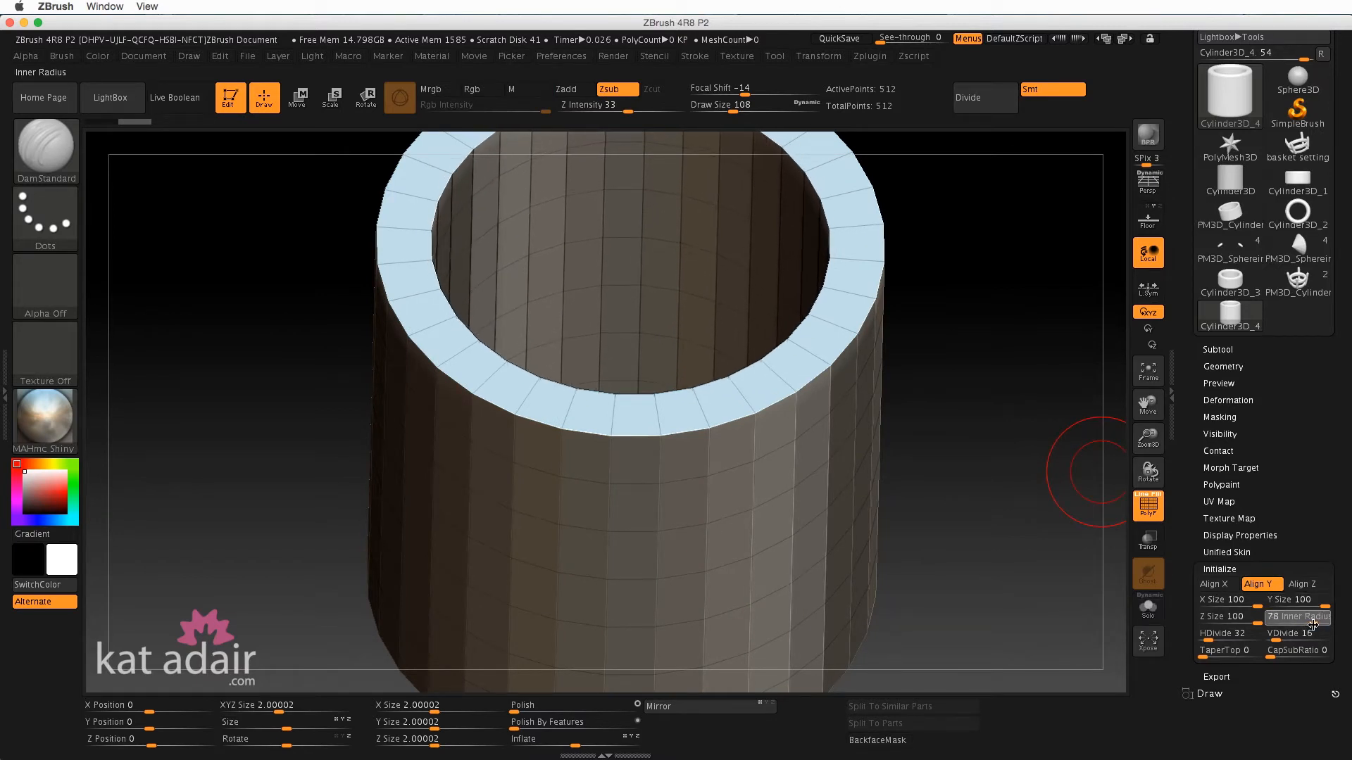
{"action": "left_click_drag", "start_coordinate": [1312, 624], "coordinate": [1315, 623]}
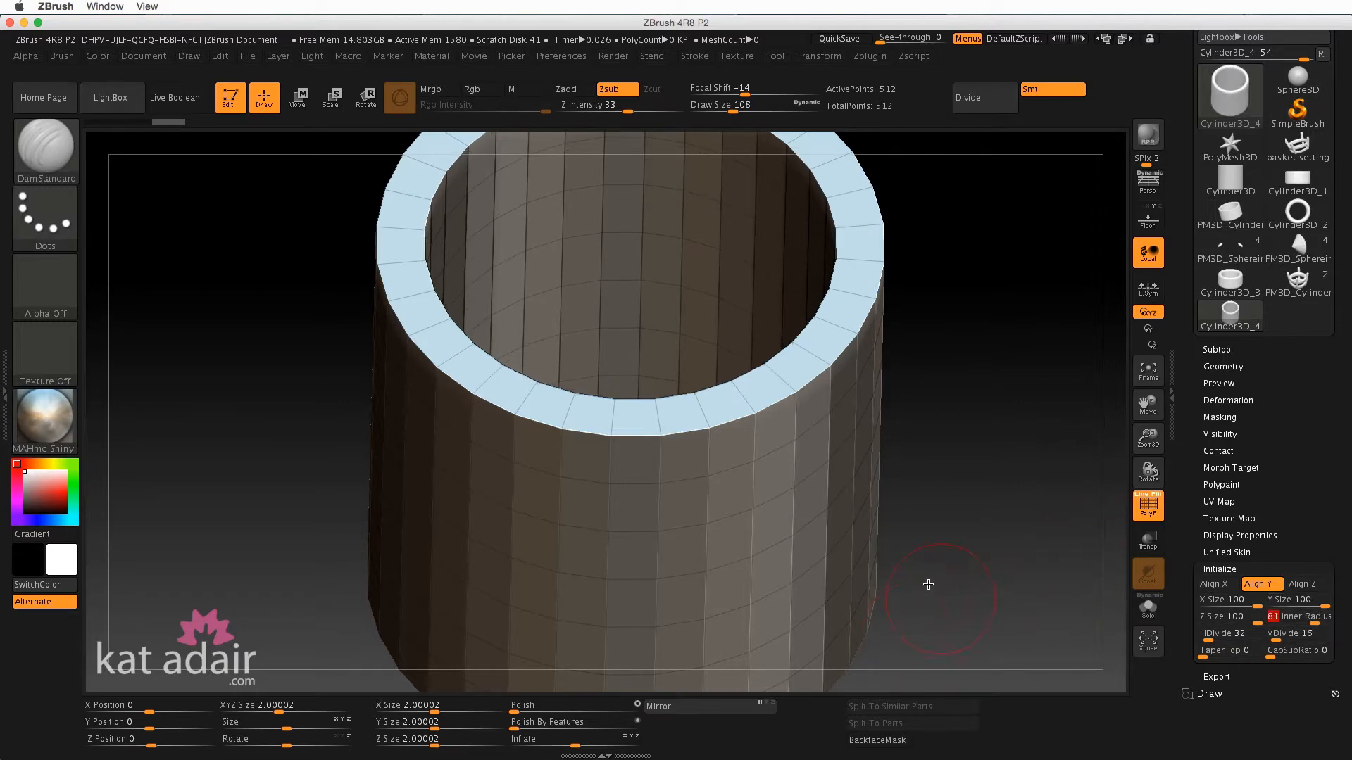
- Reduce the cylinder's vertical divisions by setting VDivide to 8
{"action": "left_click_drag", "start_coordinate": [980, 567], "coordinate": [996, 535]}
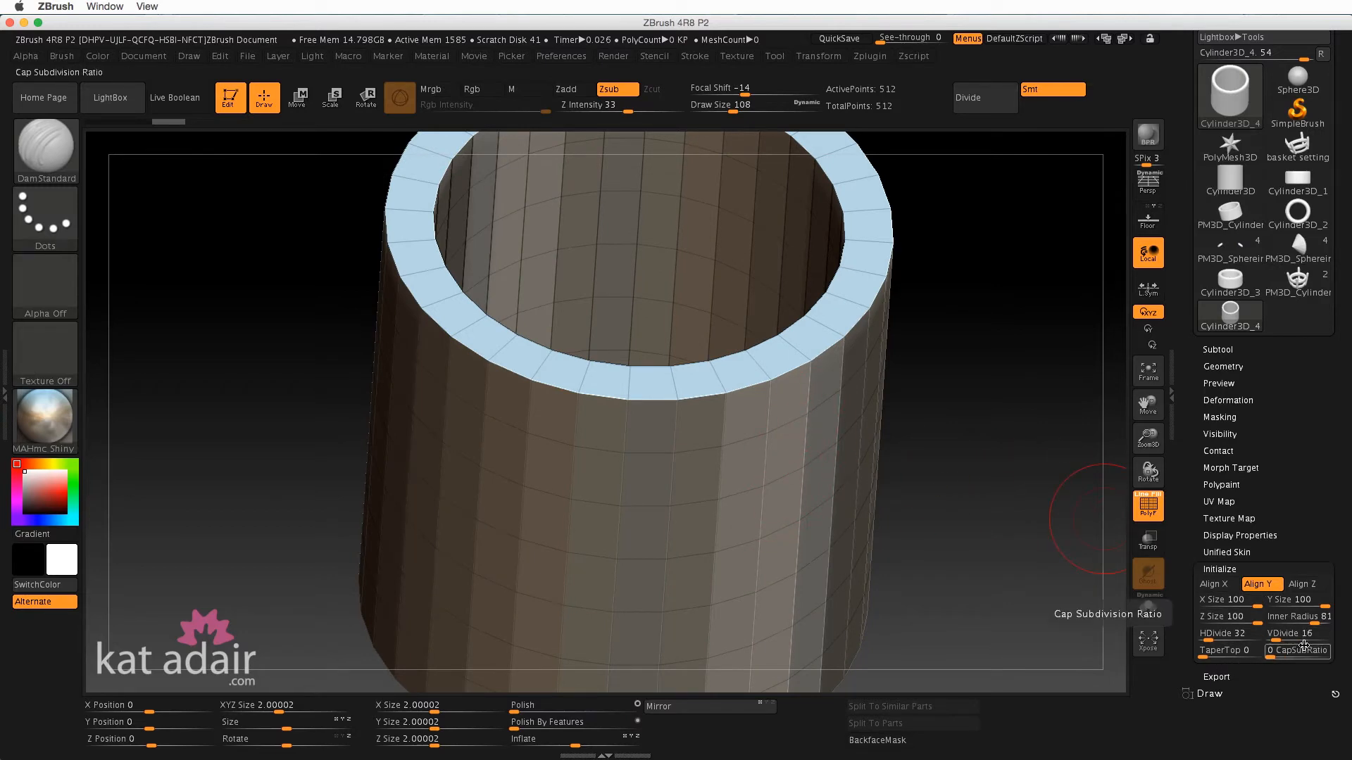
{"action": "left_click_drag", "start_coordinate": [1059, 574], "coordinate": [778, 407]}
{"action": "left_click_drag", "start_coordinate": [1273, 637], "coordinate": [1273, 639]}
{"action": "left_click_drag", "start_coordinate": [1011, 610], "coordinate": [1008, 532]}
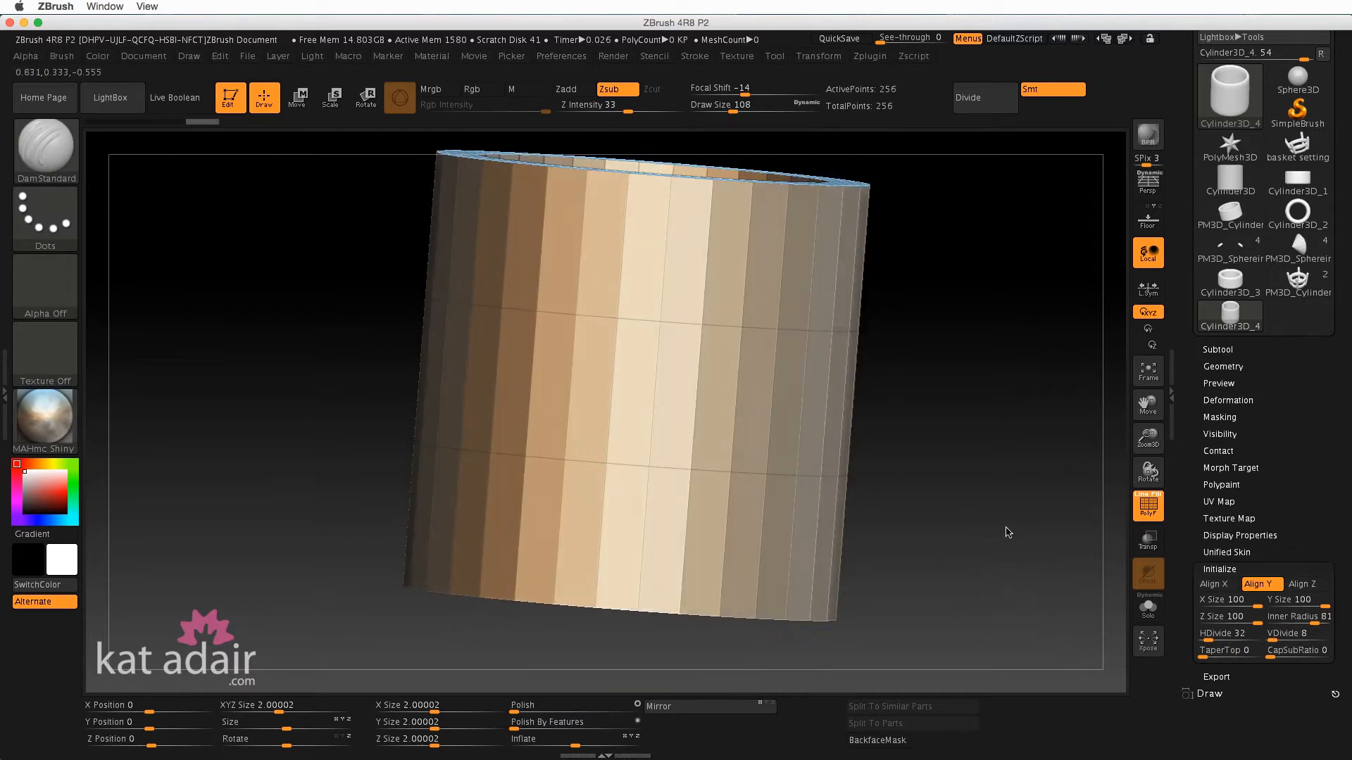
{"action": "left_click_drag", "start_coordinate": [981, 434], "coordinate": [1005, 498]}
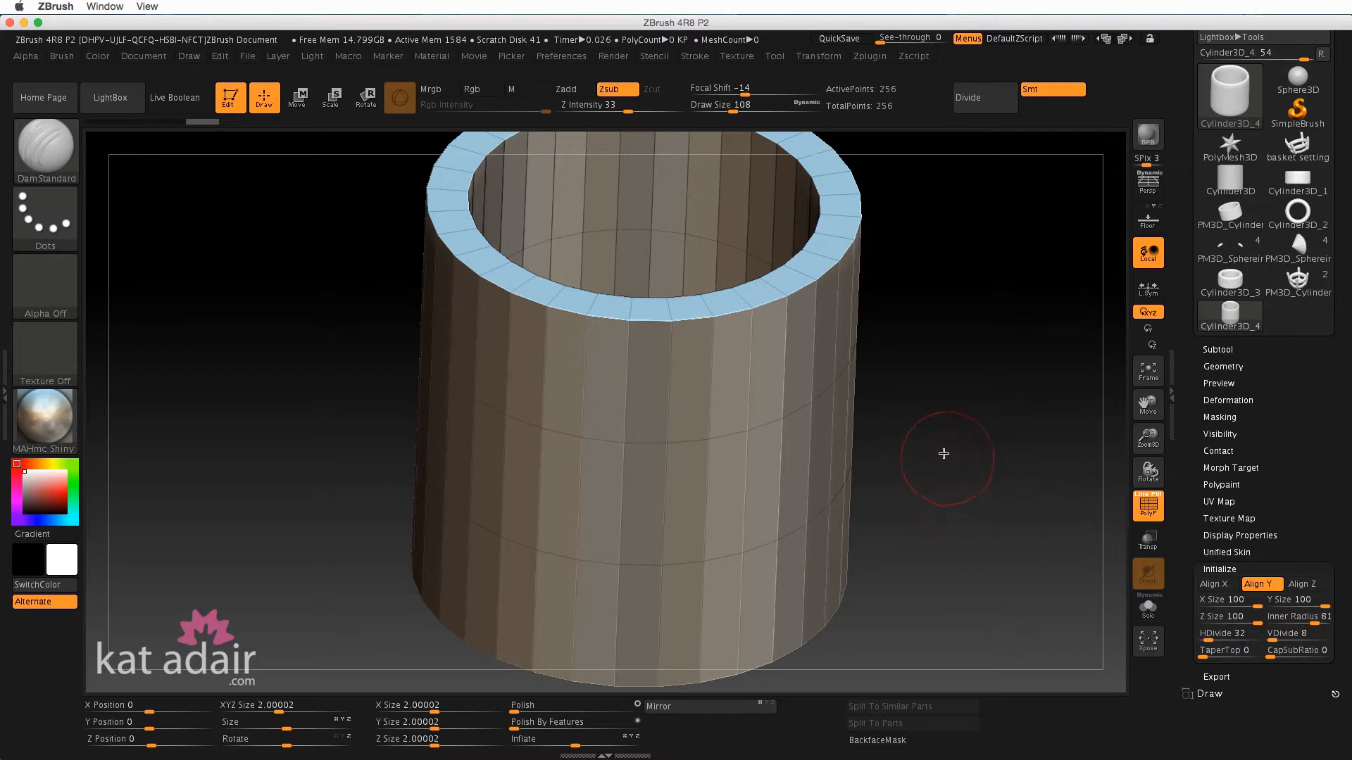
{"action": "left_click_drag", "start_coordinate": [944, 454], "coordinate": [878, 447]}
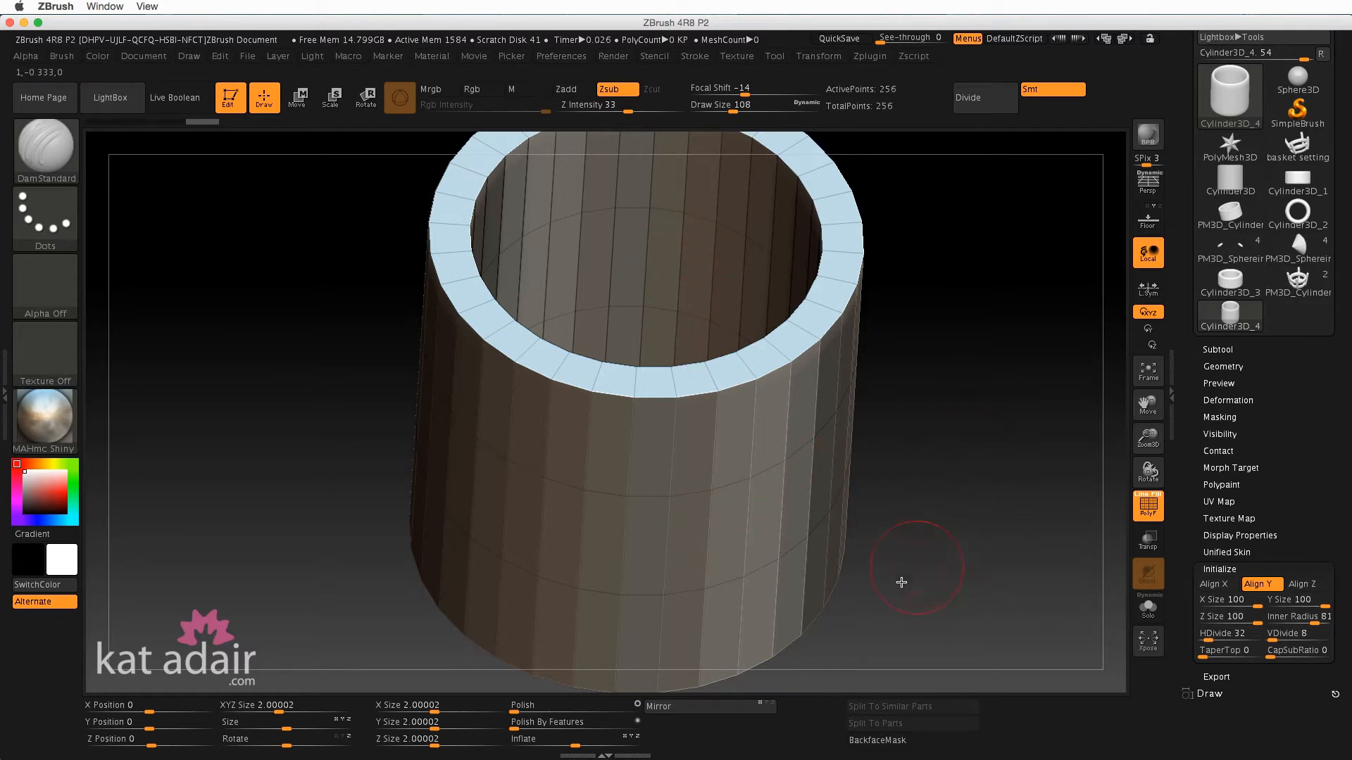
- Shorten the hollow cylinder into a ring by setting its Z Size to 47
{"action": "left_click_drag", "start_coordinate": [902, 583], "coordinate": [927, 501]}
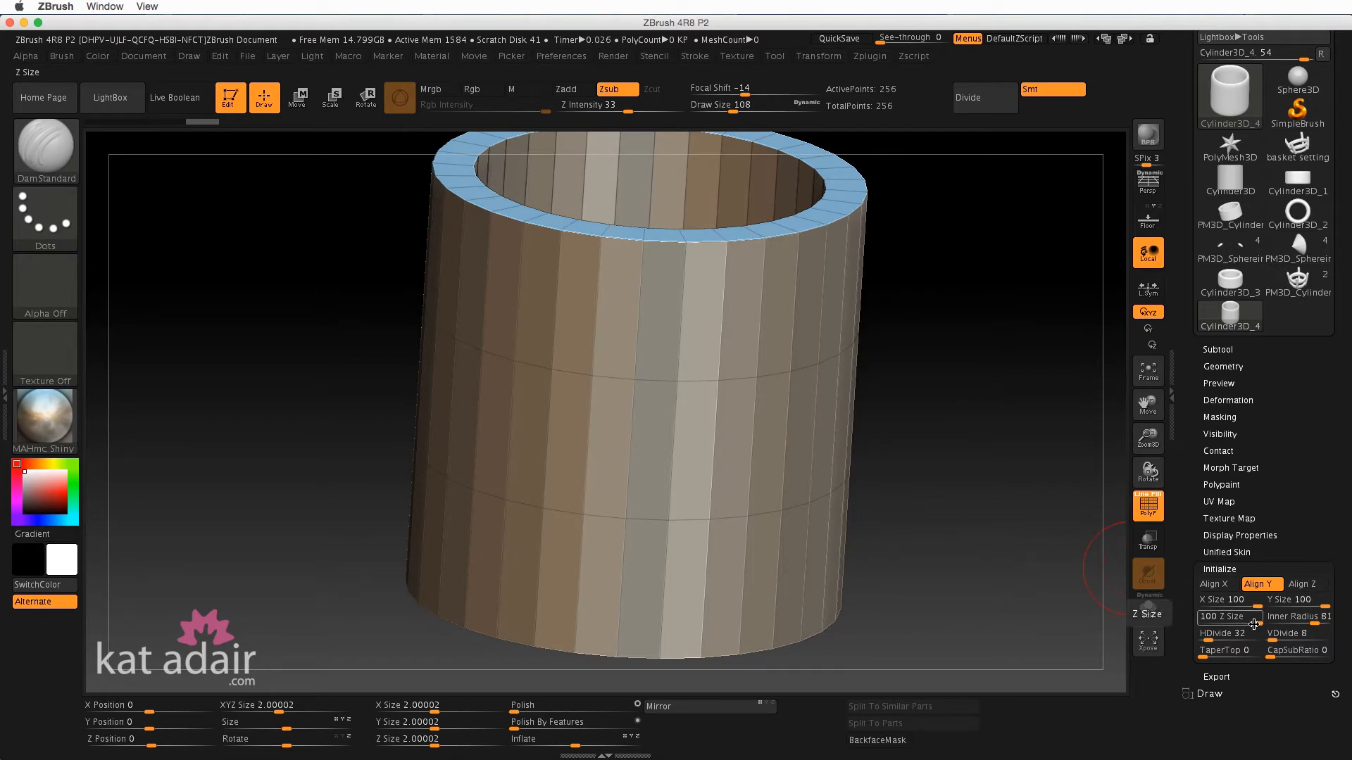
{"action": "left_click_drag", "start_coordinate": [1255, 622], "coordinate": [1228, 620]}
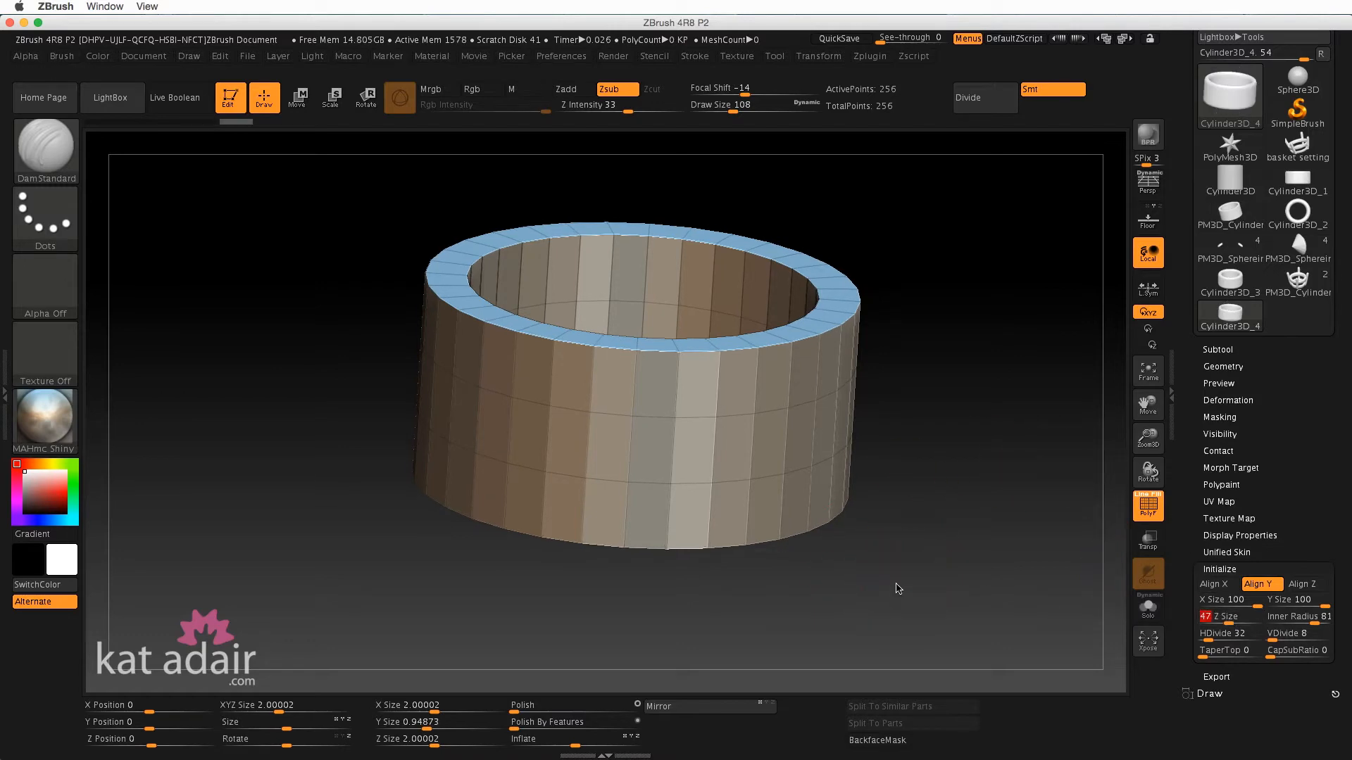
{"action": "mouse_move", "coordinate": [896, 588]}
{"action": "left_mouse_down"}
{"action": "mouse_move", "coordinate": [866, 561]}
{"action": "mouse_move", "coordinate": [890, 592]}
{"action": "mouse_move", "coordinate": [913, 514]}
{"action": "mouse_move", "coordinate": [896, 558]}
{"action": "mouse_move", "coordinate": [884, 543]}
{"action": "mouse_move", "coordinate": [908, 527]}
{"action": "left_mouse_up"}
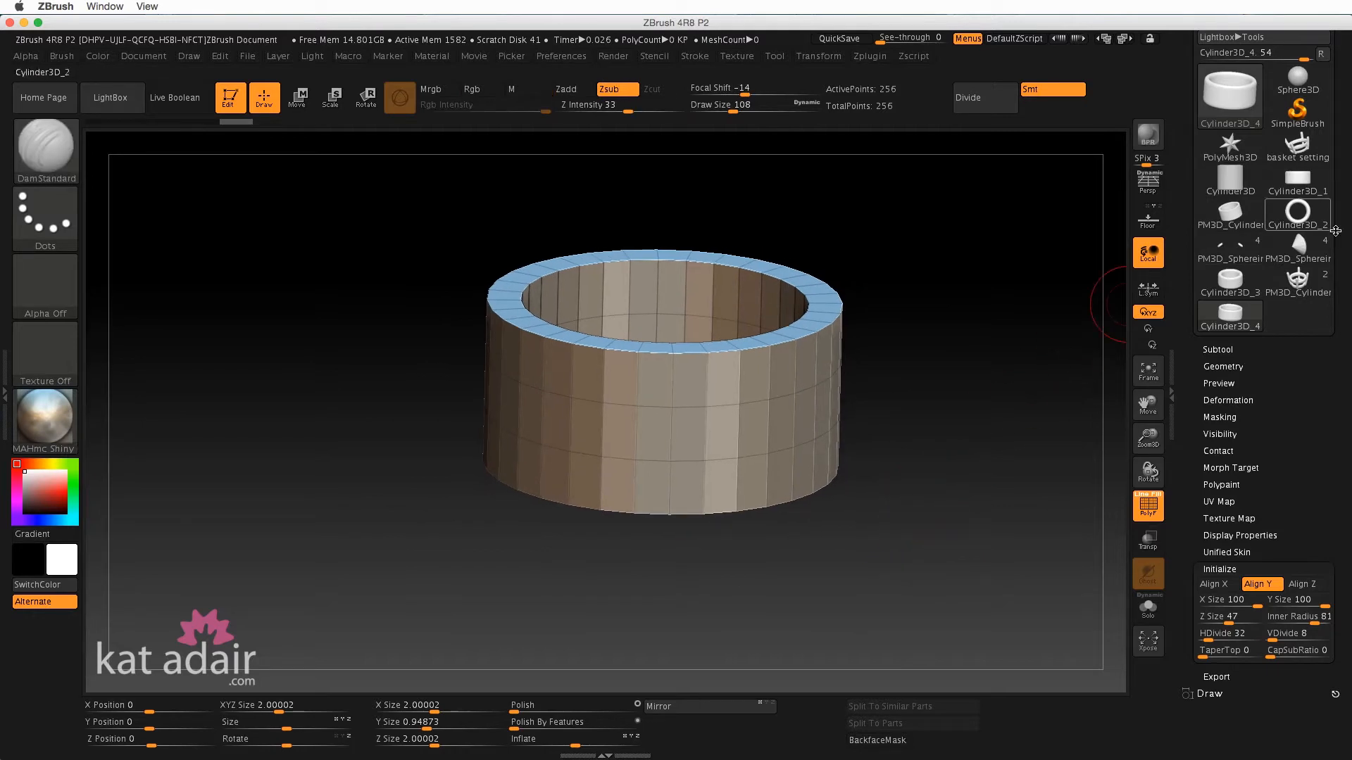
- Convert the ring to a PolyMesh3D and set its polyframe to show lines without the polygroup fill
{"action": "left_click_drag", "start_coordinate": [1343, 248], "coordinate": [1347, 399]}
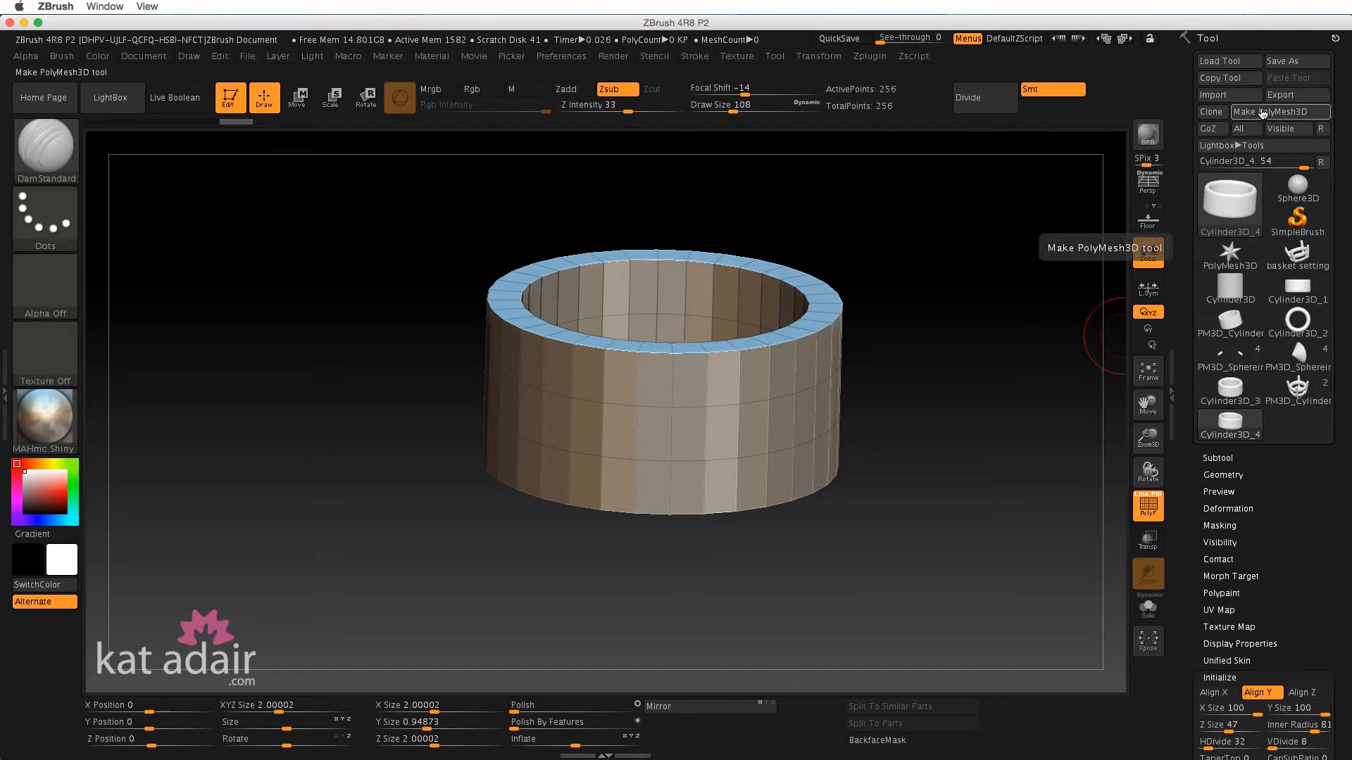
{"action": "left_click", "coordinate": [1261, 112]}
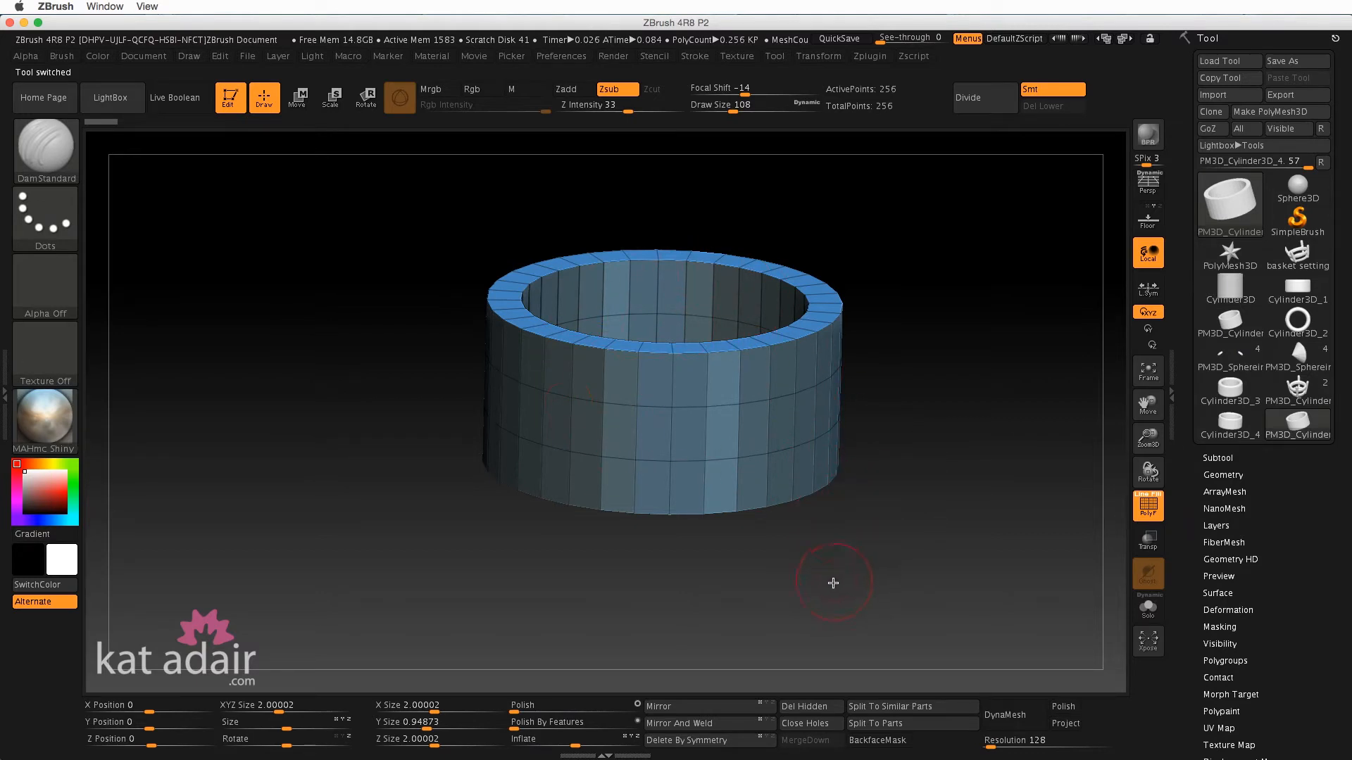
{"action": "mouse_move", "coordinate": [879, 571]}
{"action": "left_mouse_down", "text": "alt"}
{"action": "mouse_move", "coordinate": [896, 589]}
{"action": "mouse_move", "coordinate": [892, 574]}
{"action": "left_mouse_up", "text": "alt"}
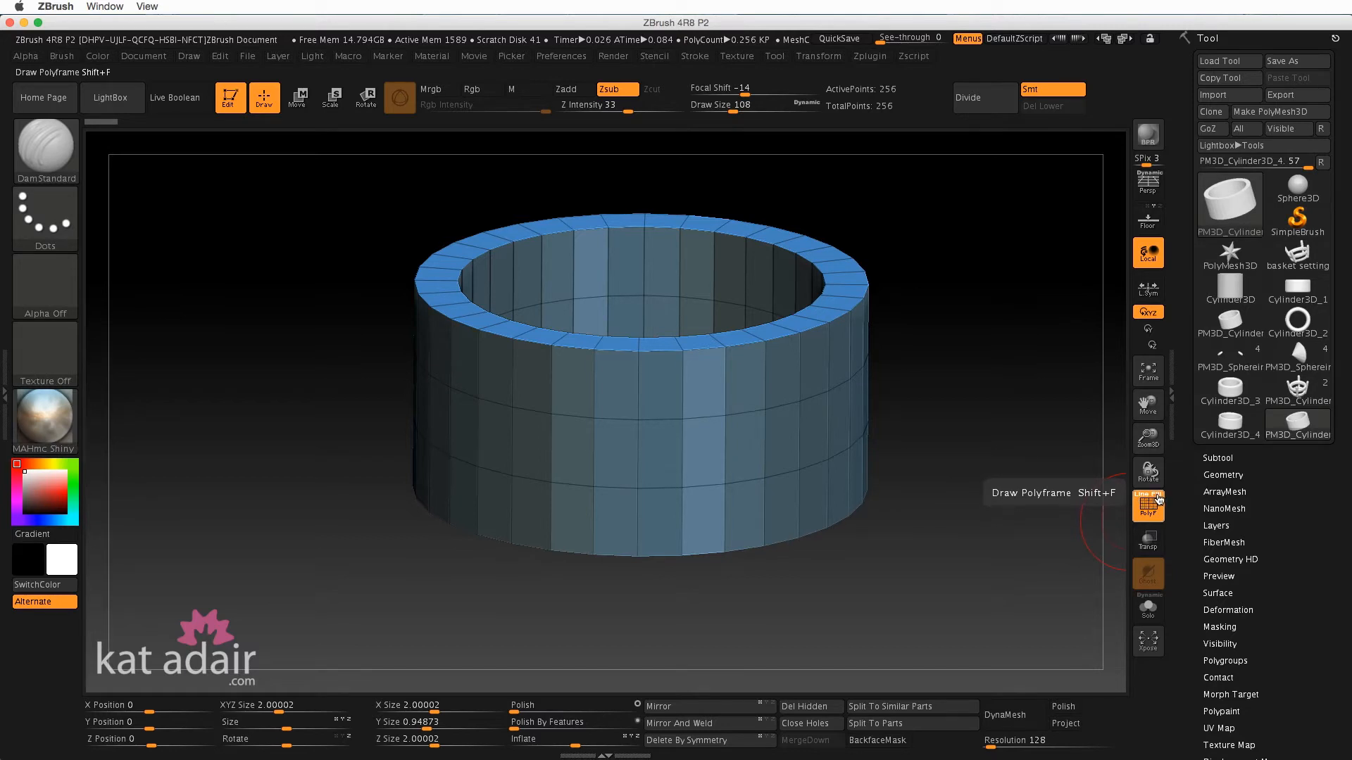
{"action": "left_click", "coordinate": [1159, 496]}
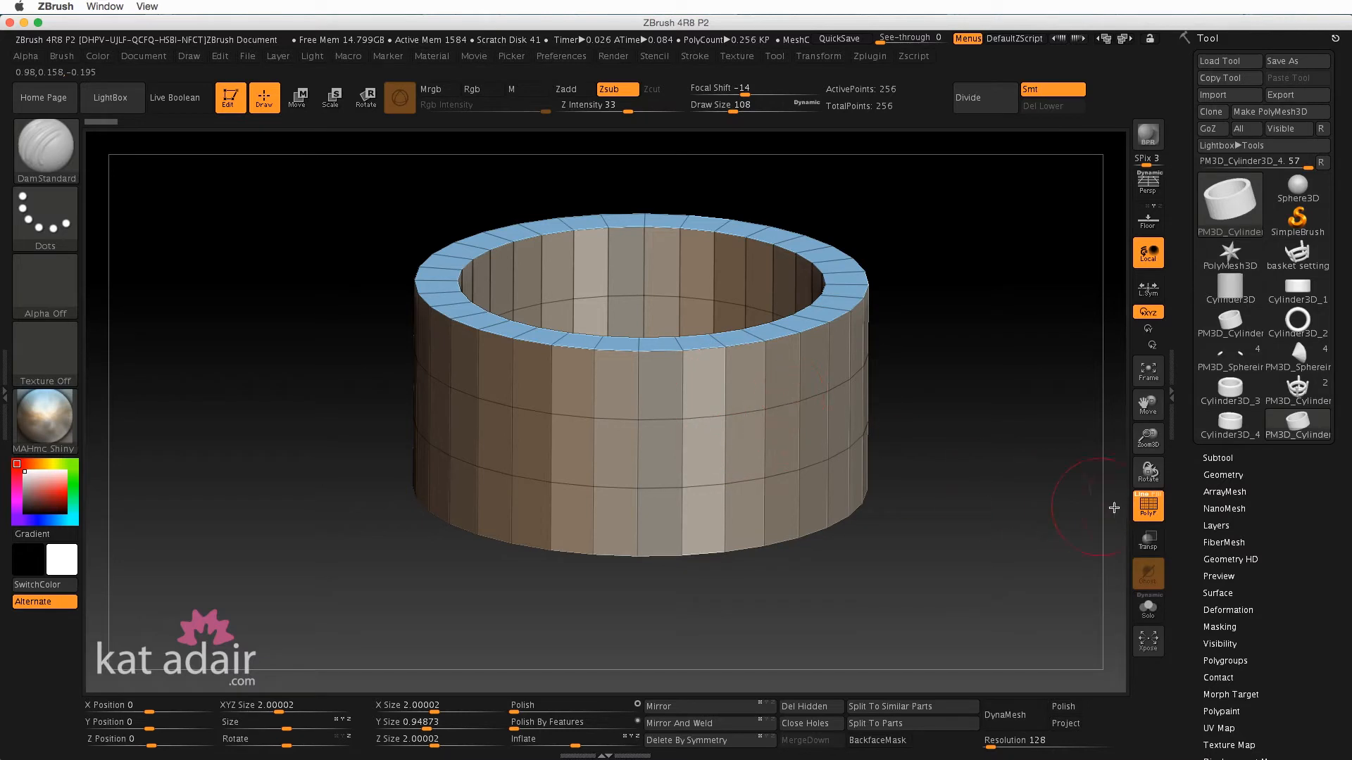
{"action": "left_click", "coordinate": [1141, 496]}
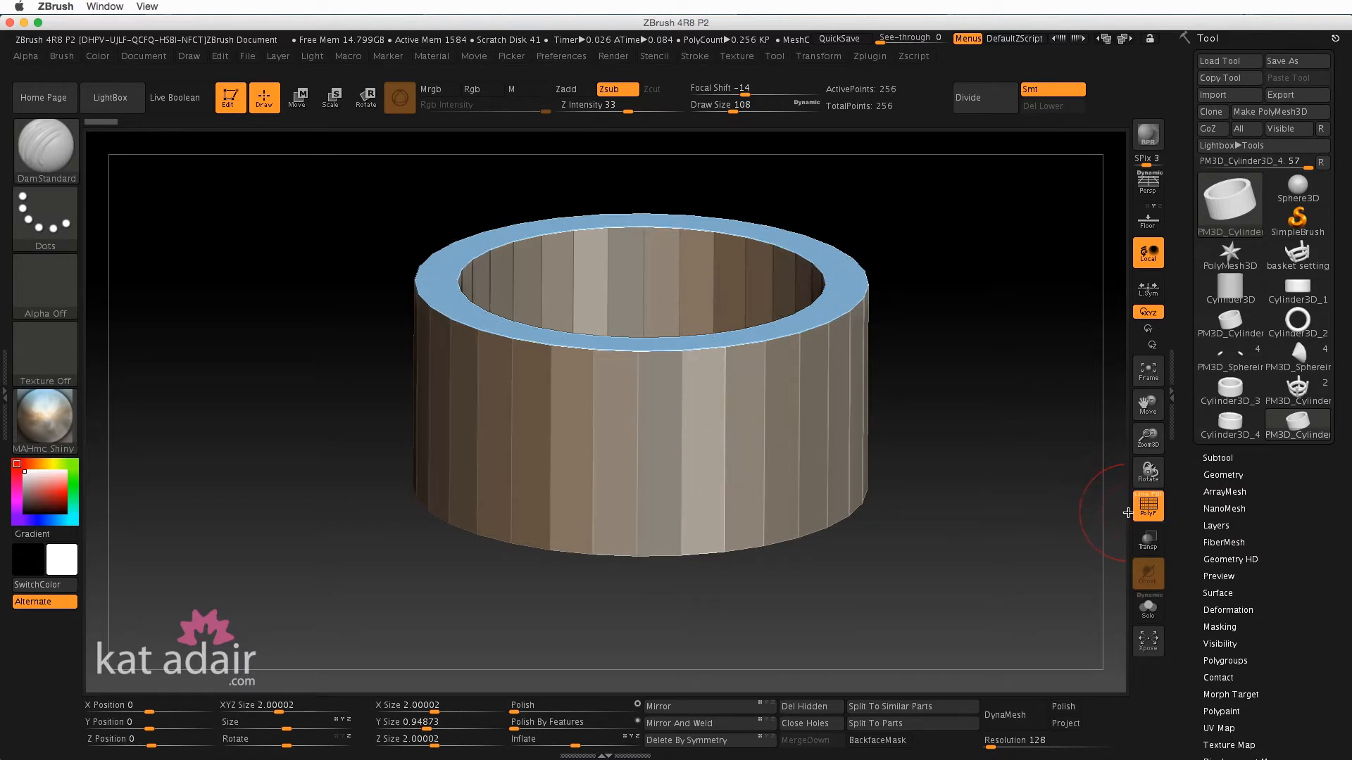
{"action": "left_click", "coordinate": [1143, 498]}
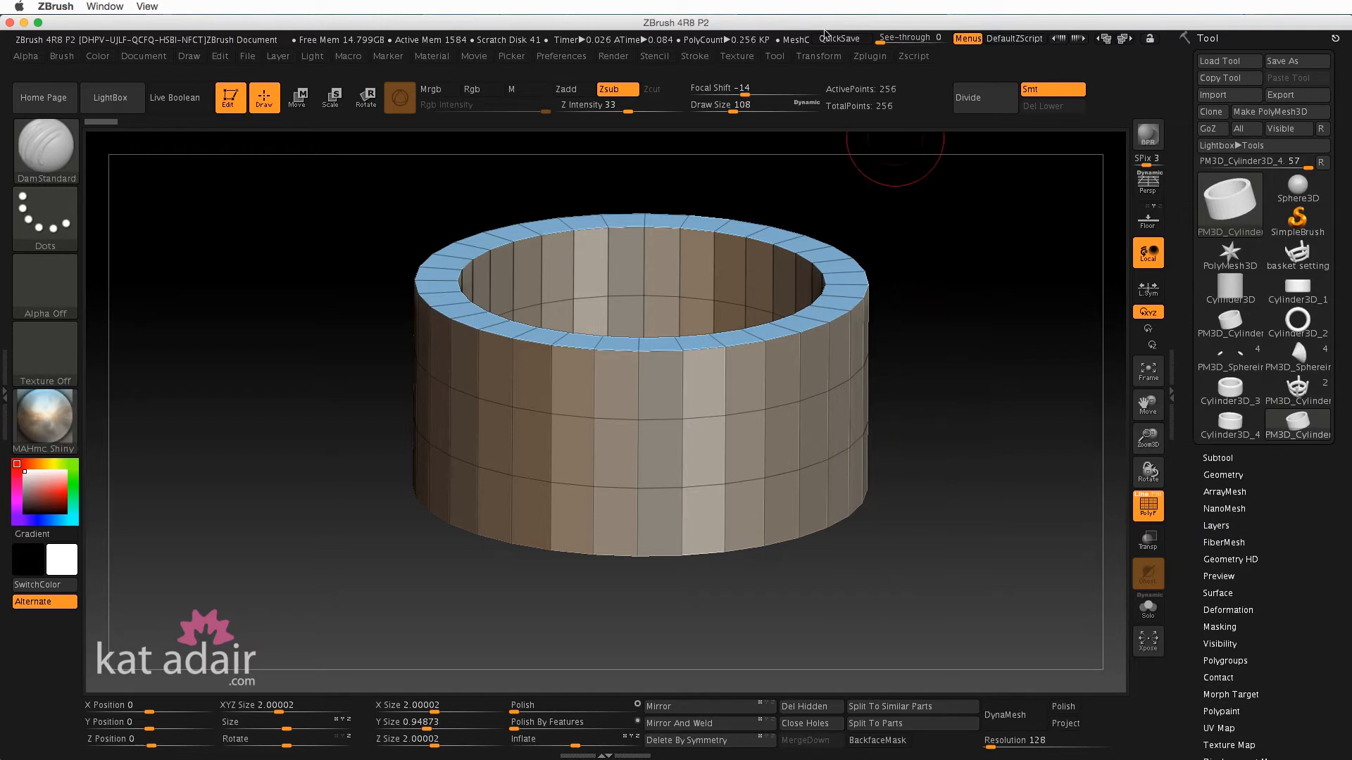
- Activate radial symmetry around the Y axis only, with a RadialCount of 4
{"action": "left_click", "coordinate": [819, 56]}
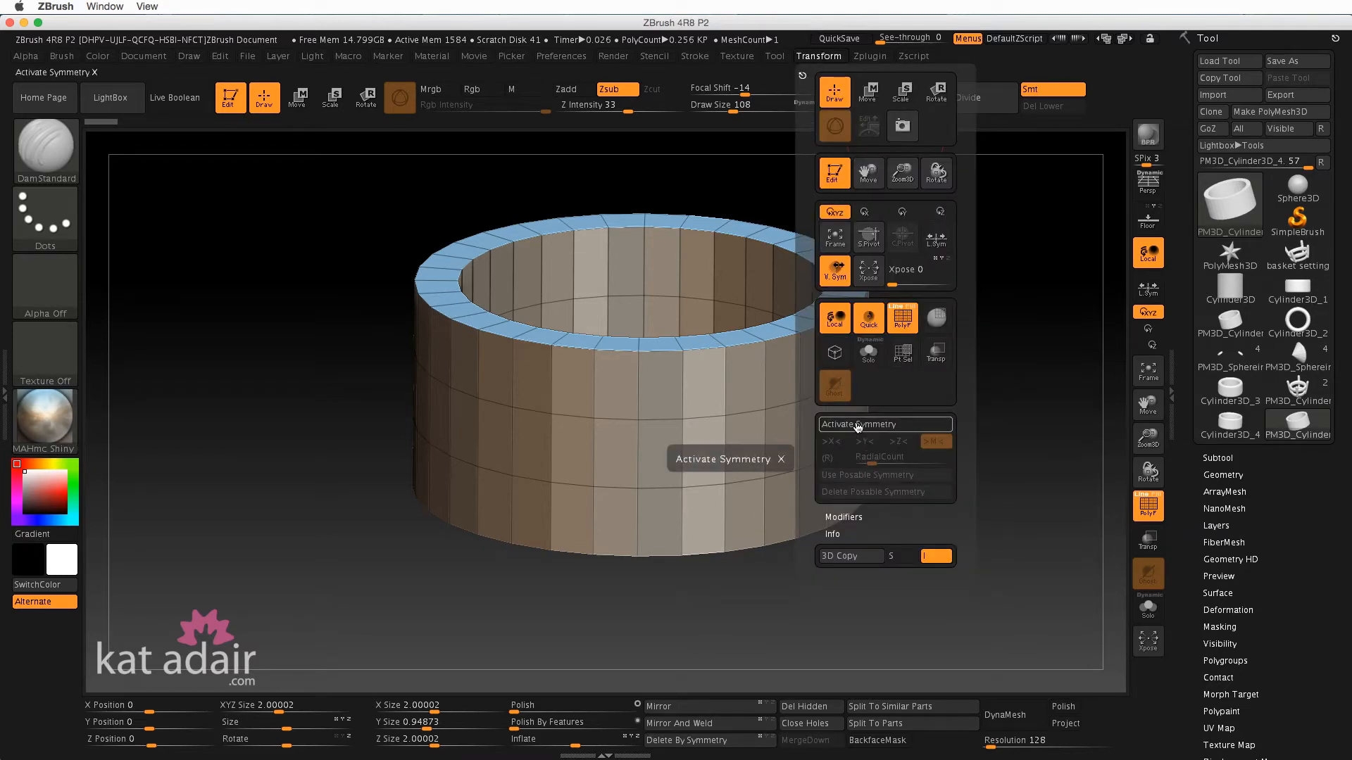
{"action": "left_click", "coordinate": [858, 425]}
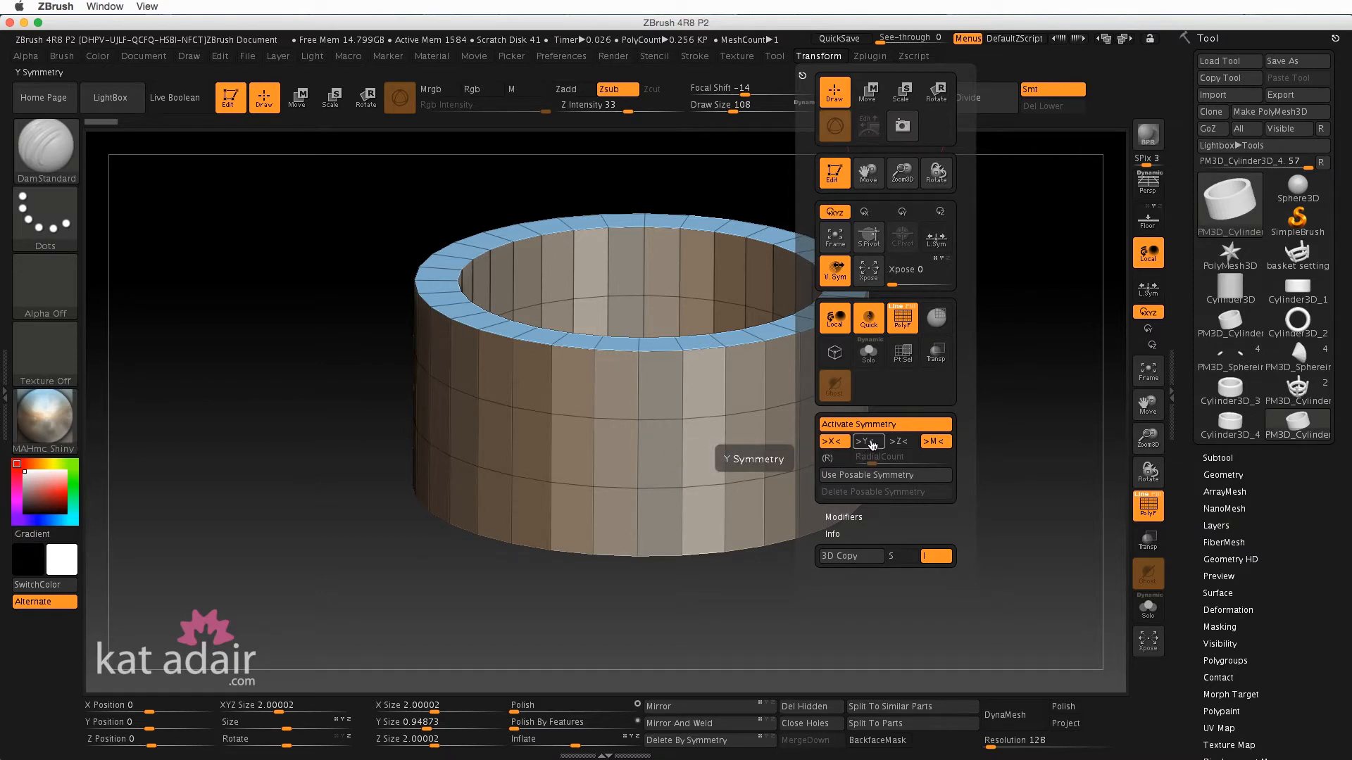
{"action": "left_click", "coordinate": [870, 442]}
{"action": "left_click", "coordinate": [836, 442]}
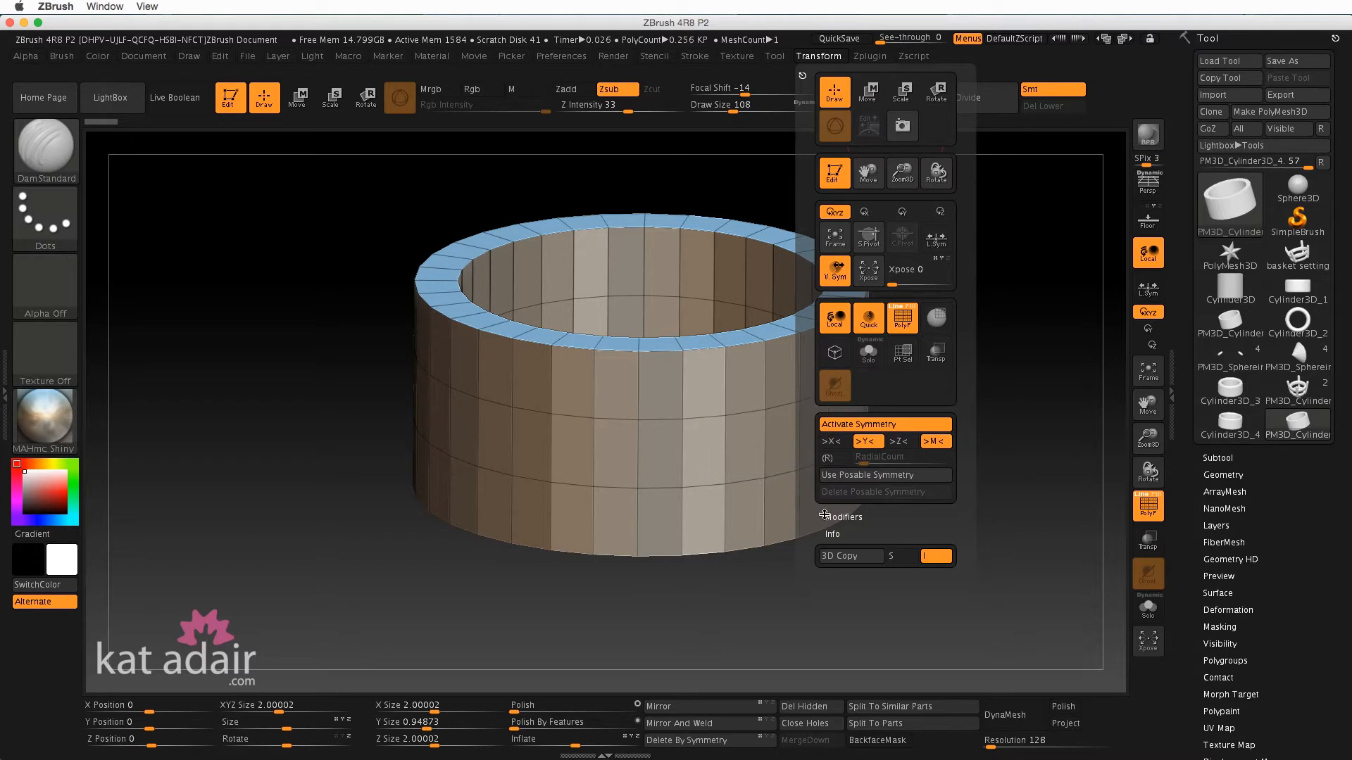
{"action": "left_click", "coordinate": [836, 458]}
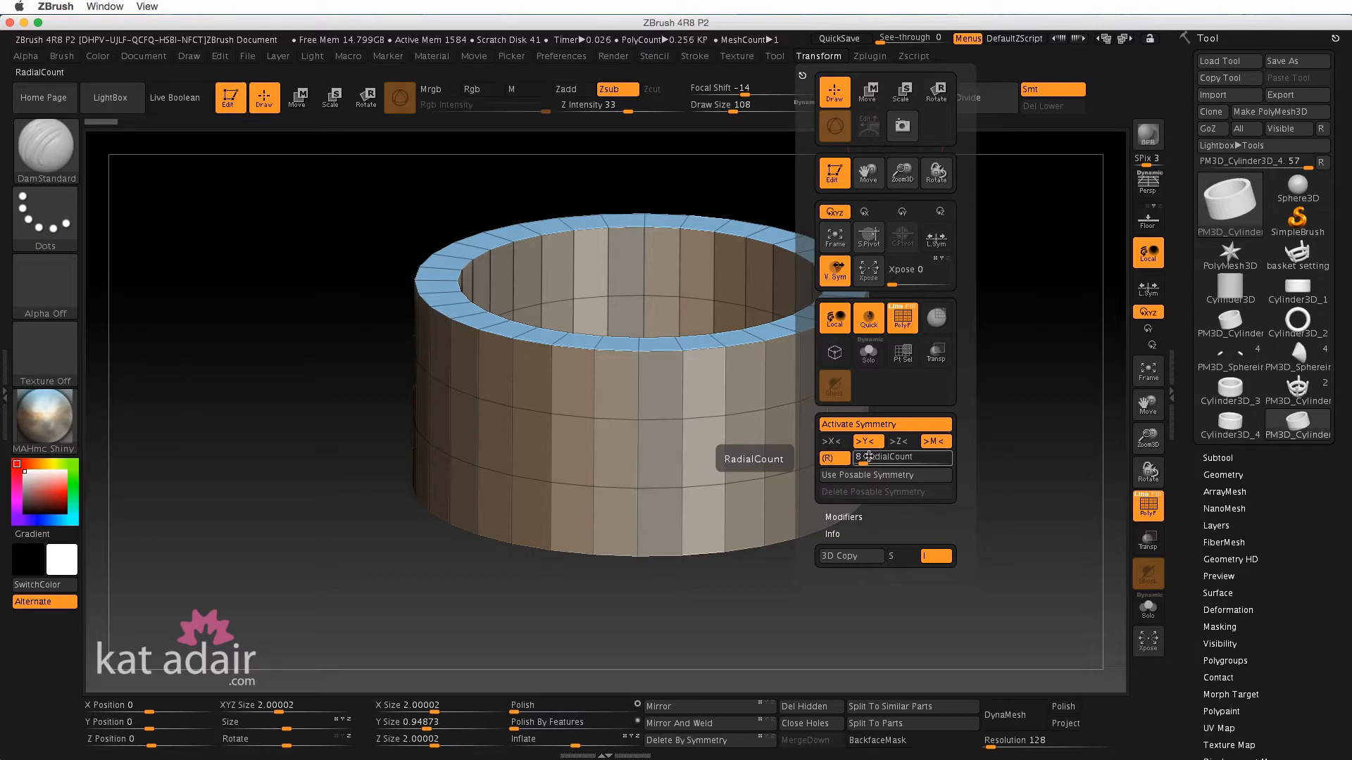
{"action": "left_click", "coordinate": [870, 457]}
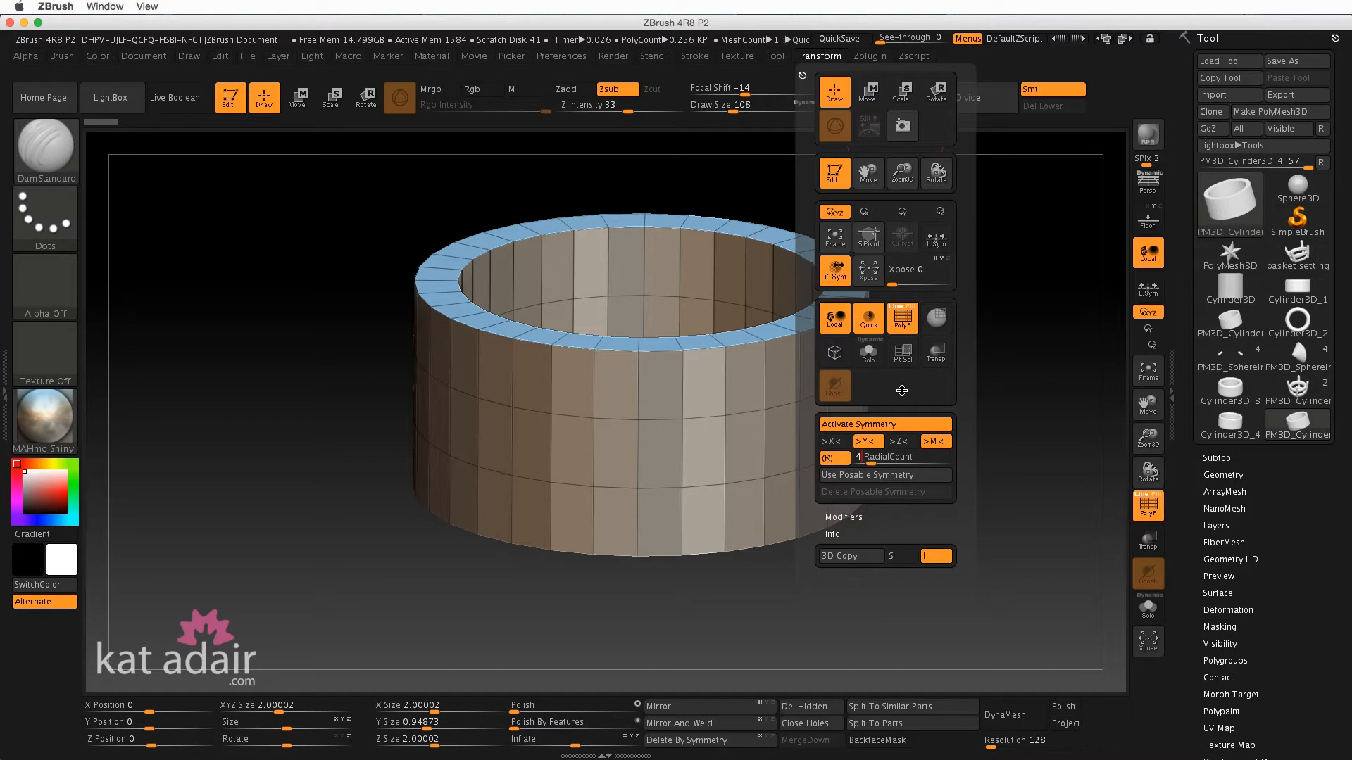
{"action": "type", "text": "4"}
{"action": "key", "text": "Return"}
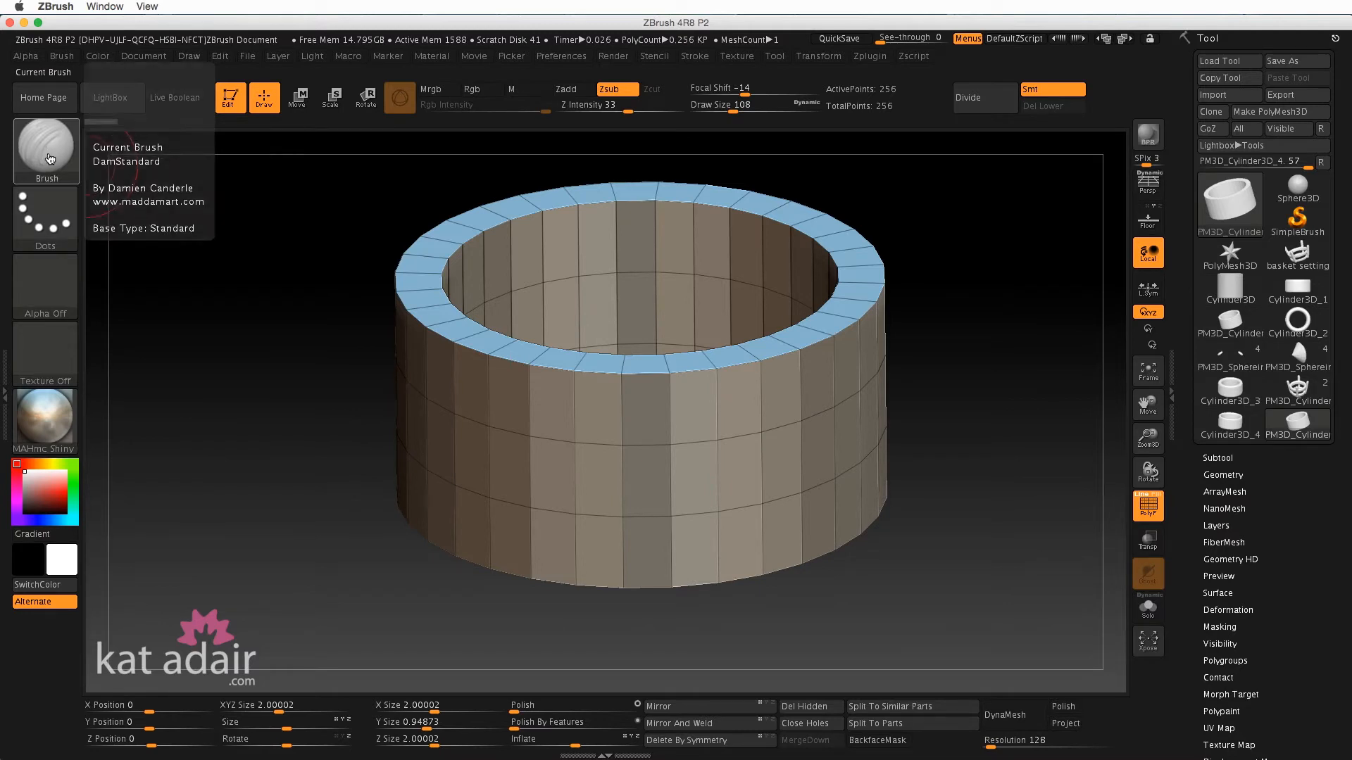
- Choose the ZModeler brush for polygon modelling
{"action": "left_click", "coordinate": [49, 156]}
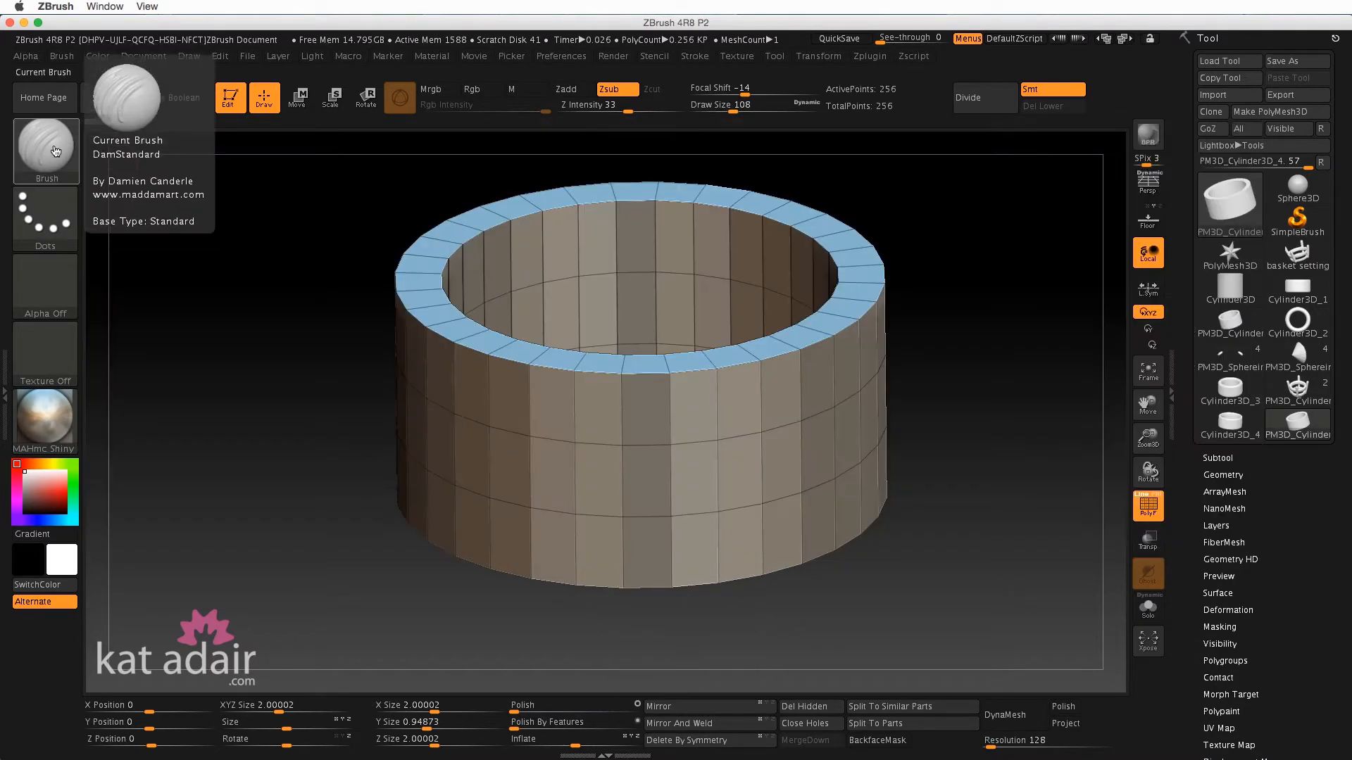
{"action": "left_click", "coordinate": [50, 155]}
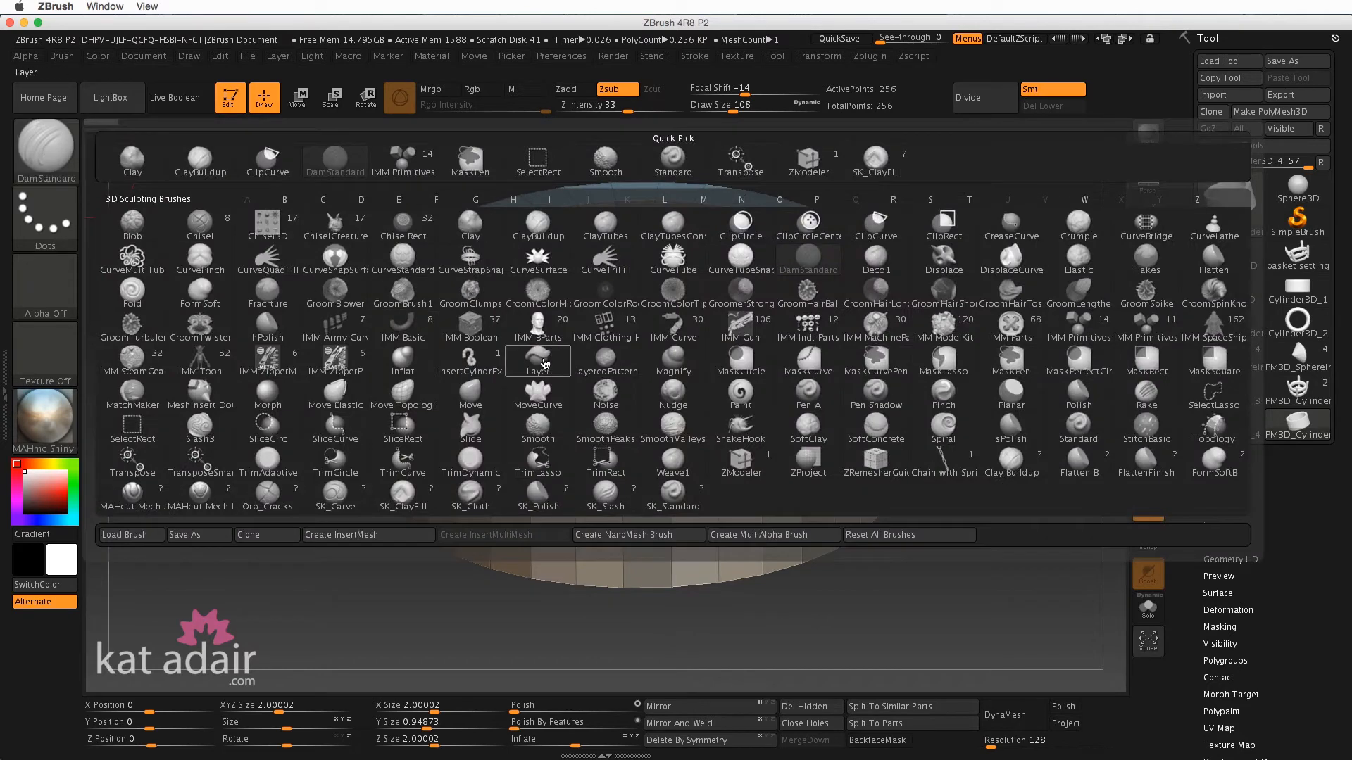
{"action": "key", "text": "z"}
{"action": "key", "text": "m"}
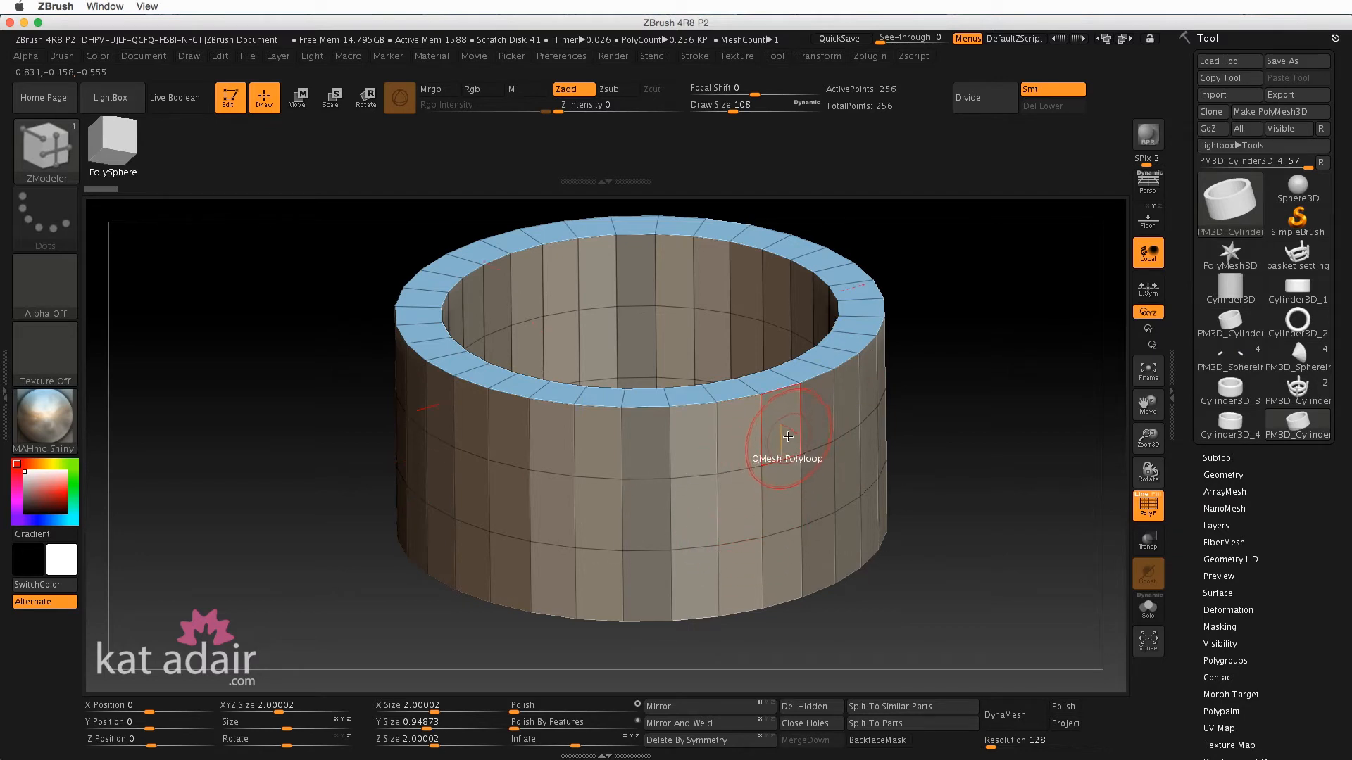
- Set the ZModeler polygon target to a single poly and QMesh four blocks outward from the ring's upper row
{"action": "left_click_drag", "start_coordinate": [945, 445], "coordinate": [976, 455], "text": "alt"}
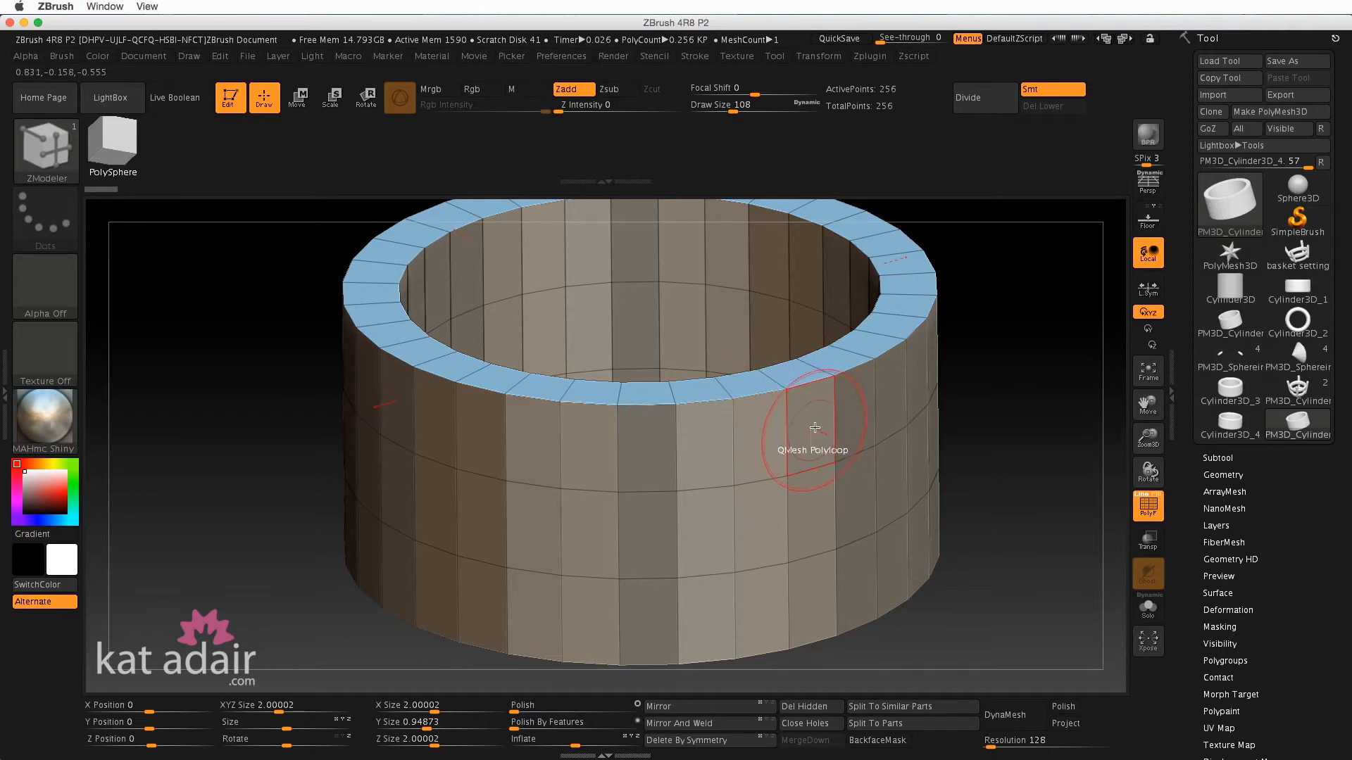
{"action": "key", "text": "space"}
{"action": "left_click_drag", "start_coordinate": [849, 401], "coordinate": [905, 444]}
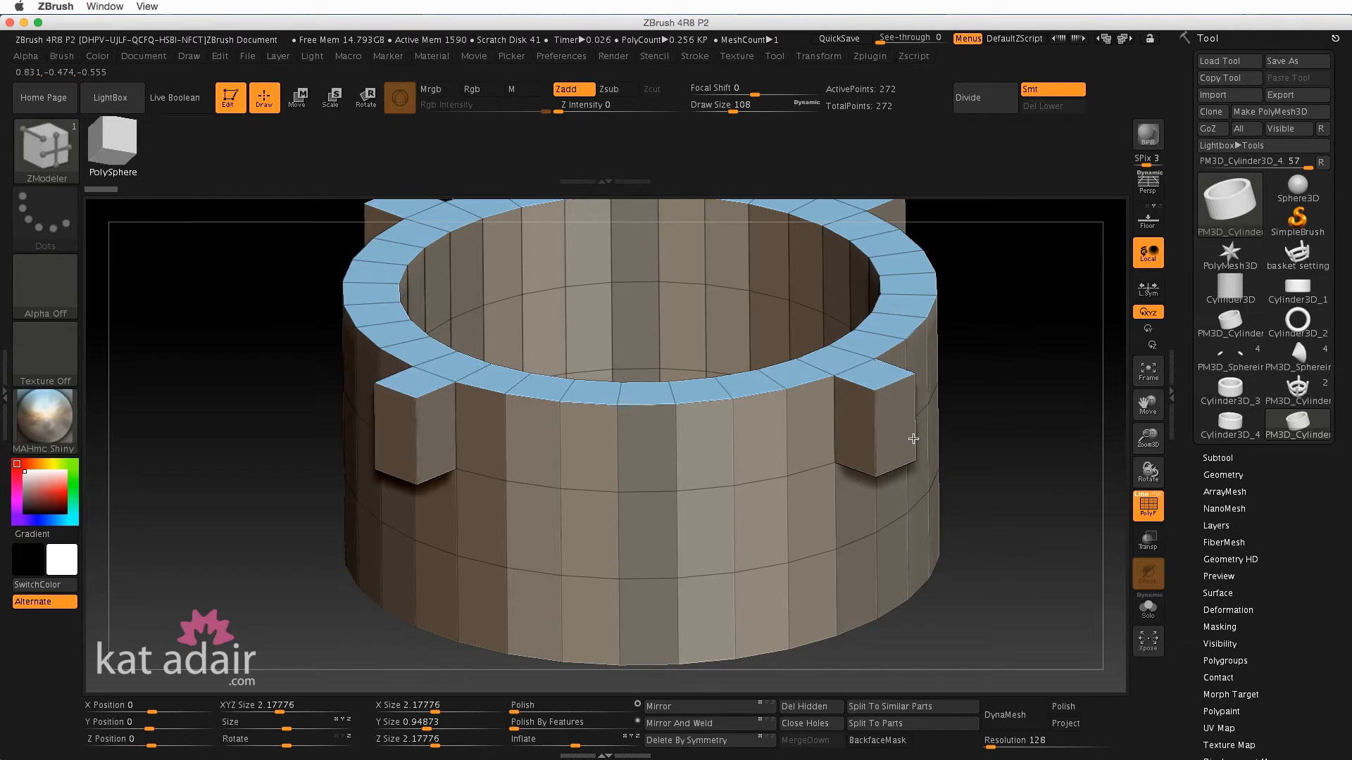
- Try to extend the four blocks down the ring's outer wall with QMesh, and undo both extrusions
{"action": "left_click_drag", "start_coordinate": [1032, 329], "coordinate": [1037, 446]}
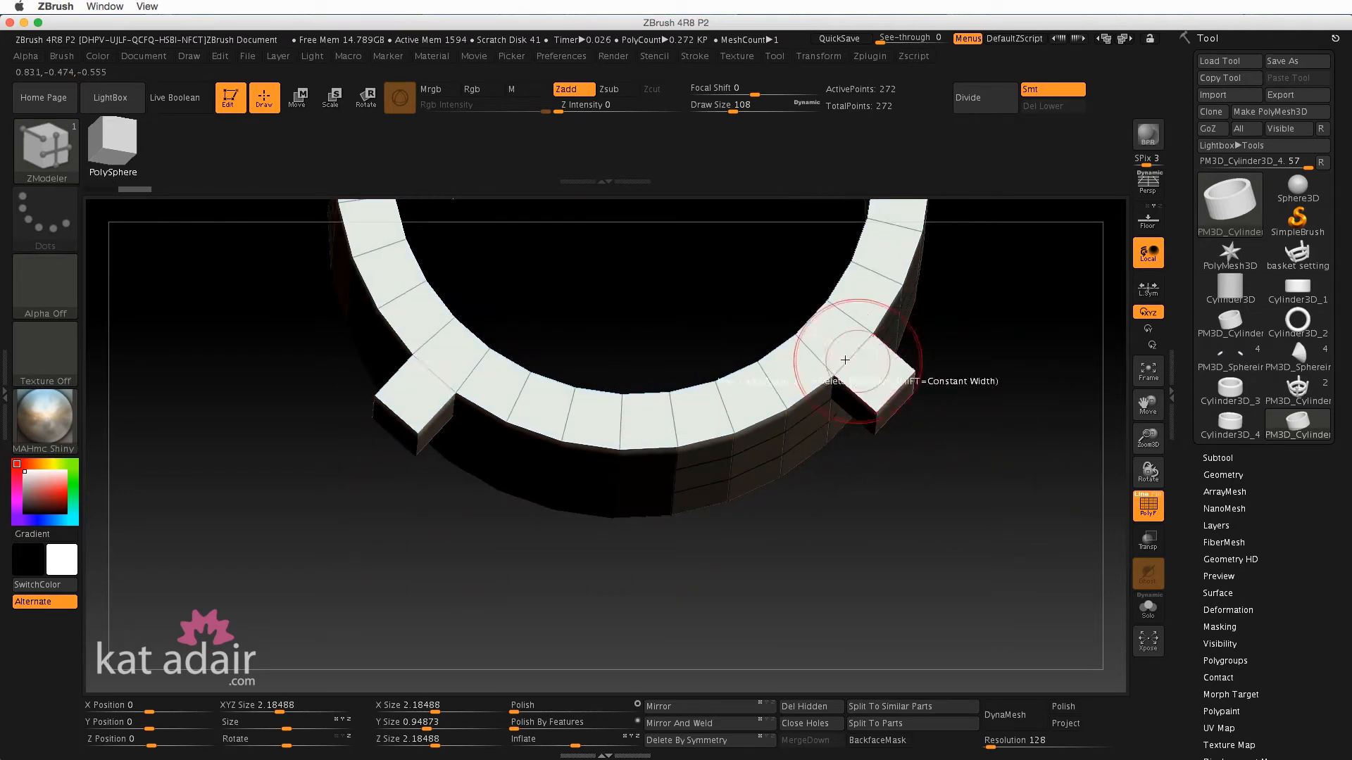
{"action": "left_click_drag", "start_coordinate": [937, 533], "coordinate": [927, 359]}
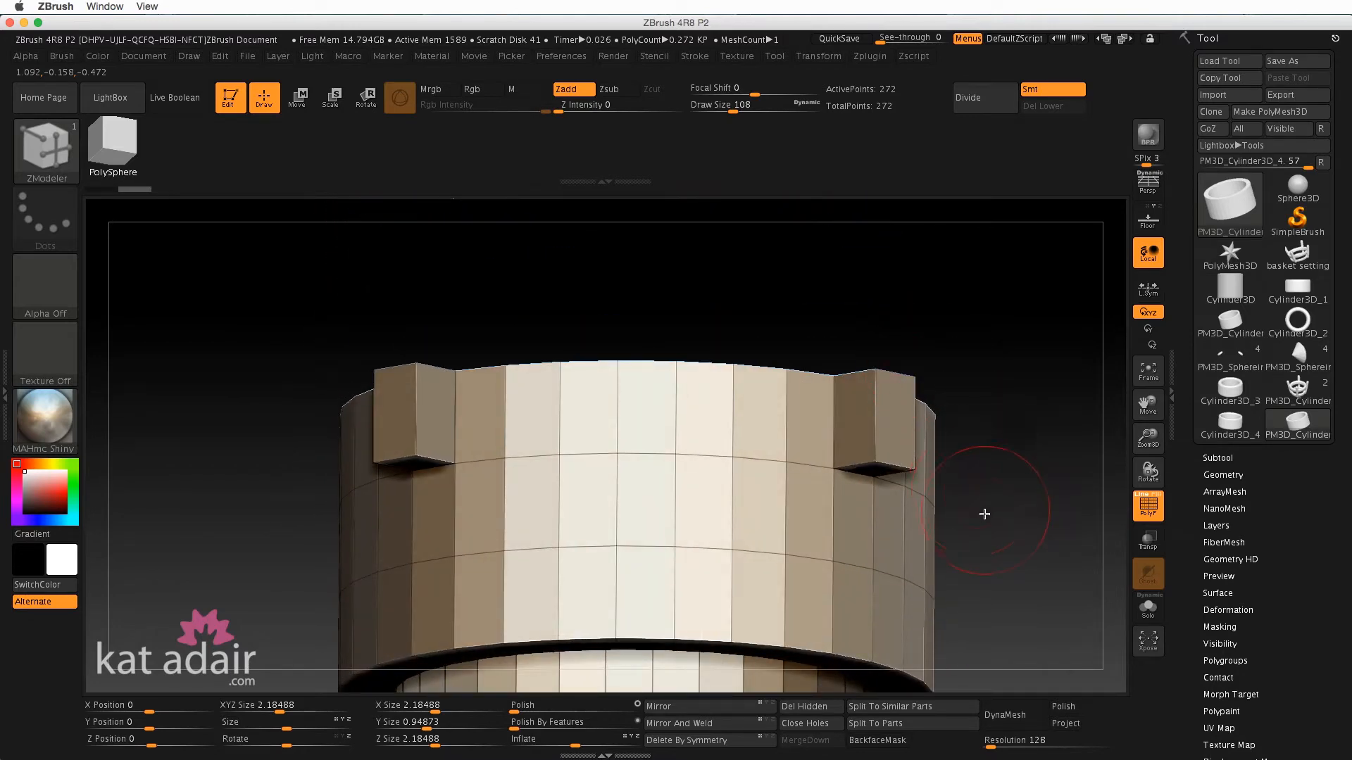
{"action": "left_click_drag", "start_coordinate": [1008, 497], "coordinate": [968, 451]}
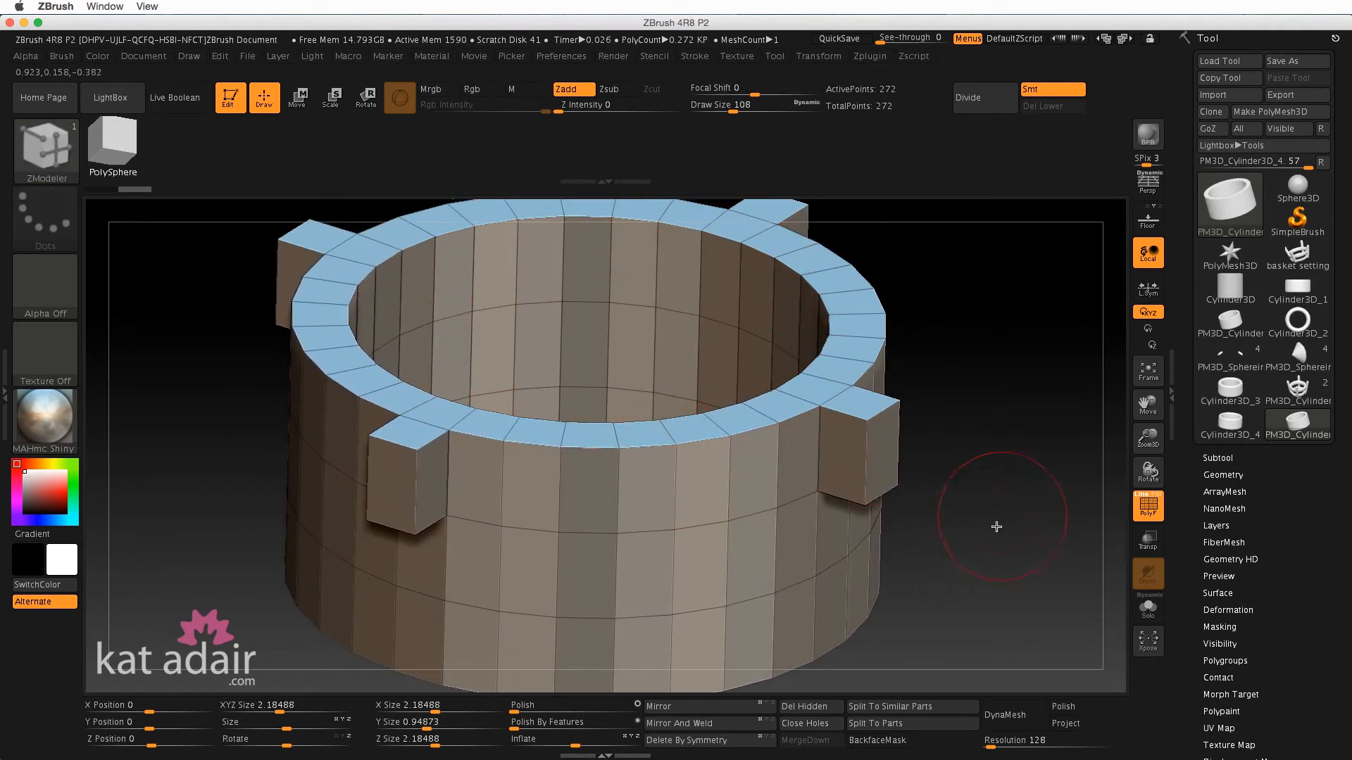
{"action": "left_click_drag", "start_coordinate": [978, 550], "coordinate": [965, 353]}
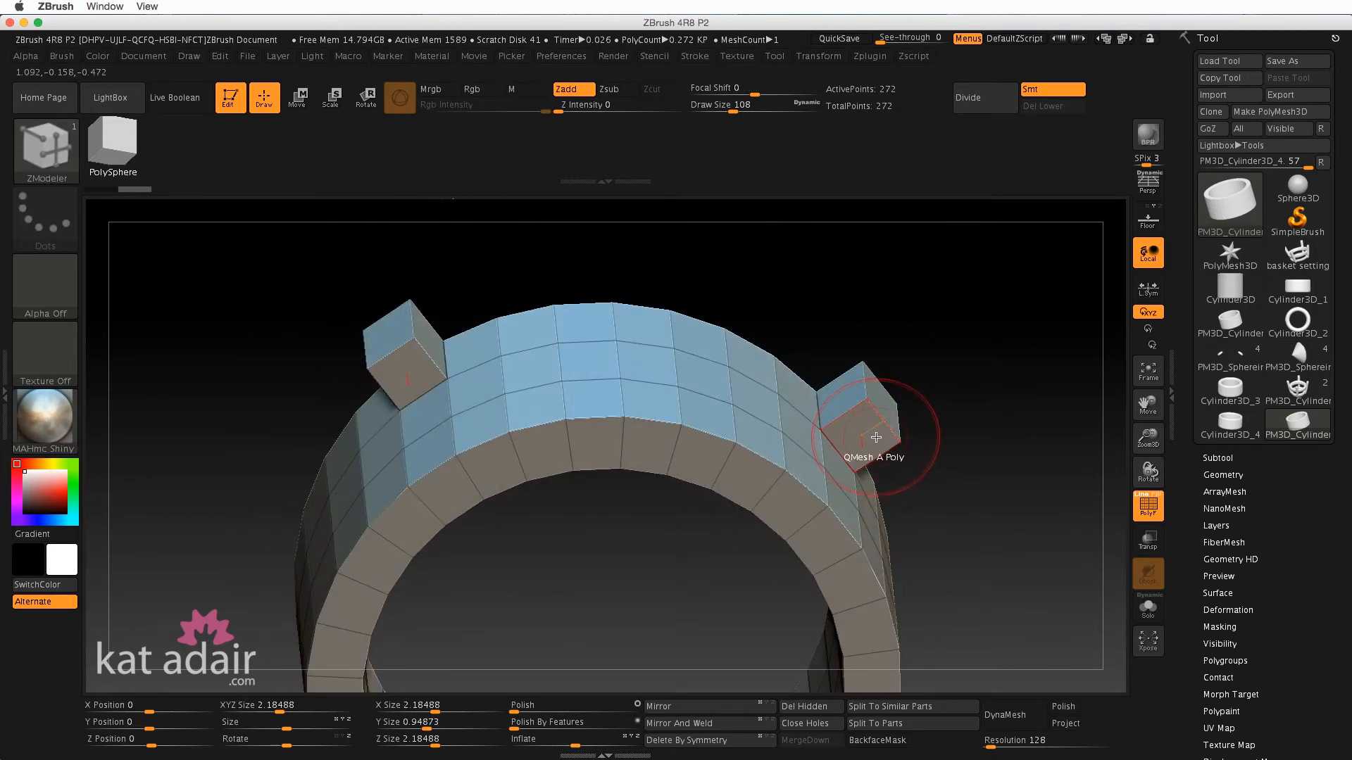
{"action": "left_click_drag", "start_coordinate": [875, 437], "coordinate": [1017, 683]}
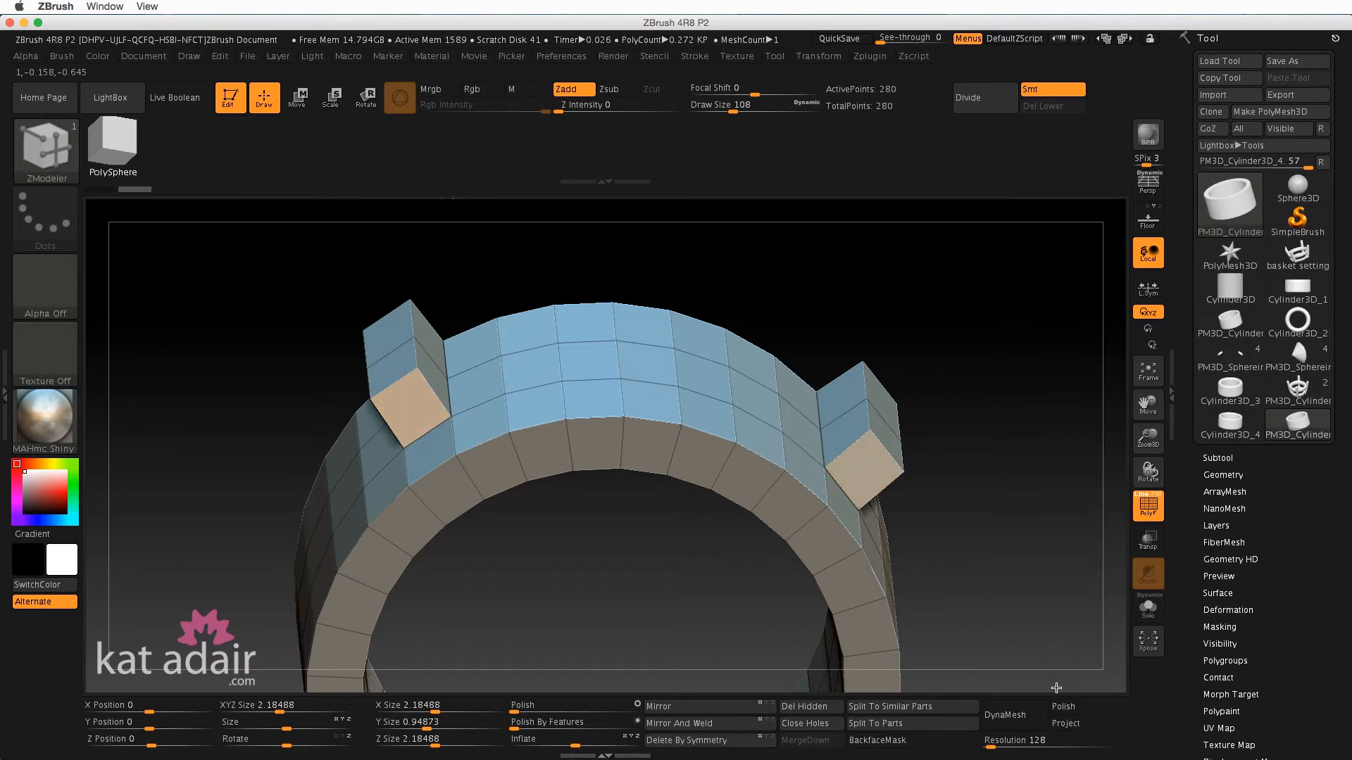
{"action": "mouse_move", "coordinate": [935, 504]}
{"action": "left_mouse_down"}
{"action": "mouse_move", "coordinate": [923, 444]}
{"action": "mouse_move", "coordinate": [952, 495]}
{"action": "left_mouse_up"}
{"action": "left_click_drag", "start_coordinate": [845, 416], "coordinate": [847, 432]}
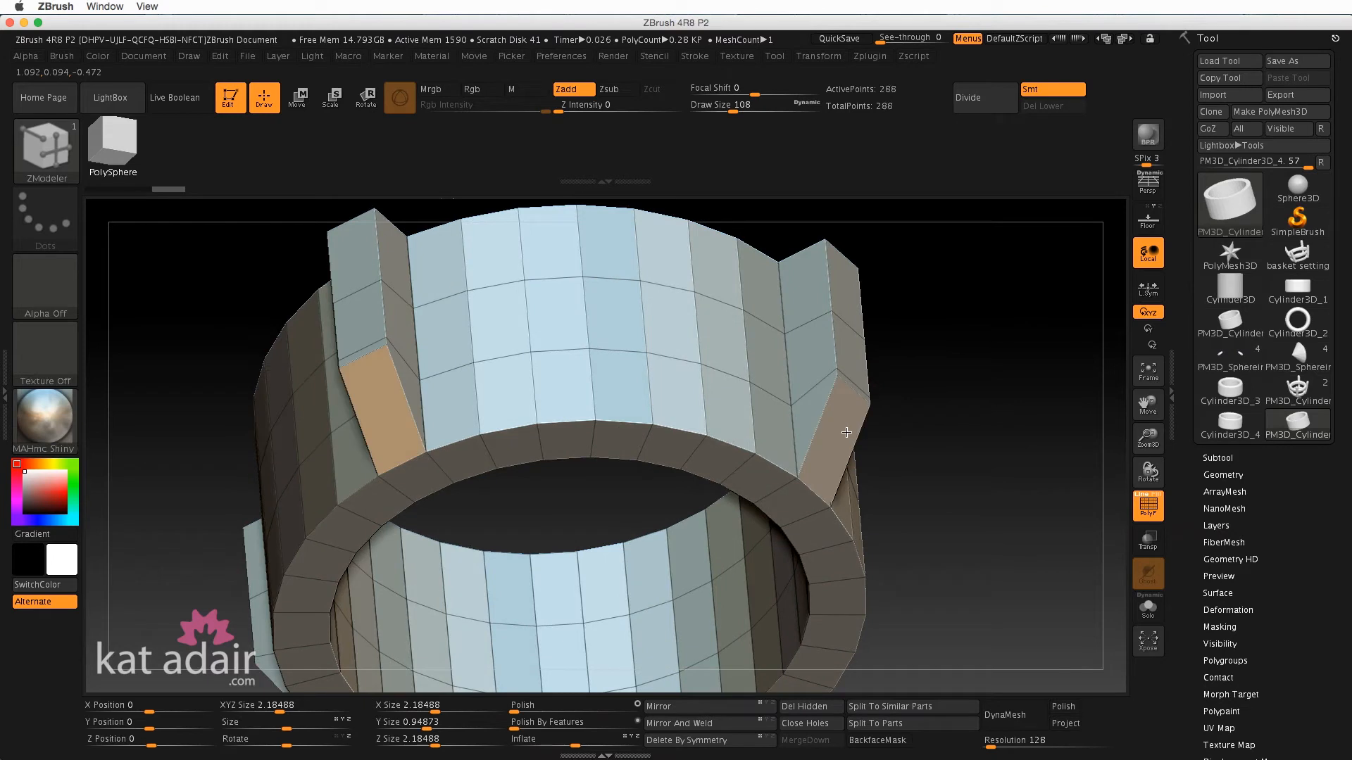
{"action": "key", "text": "ctrl+z"}
{"action": "key", "text": "ctrl+z"}
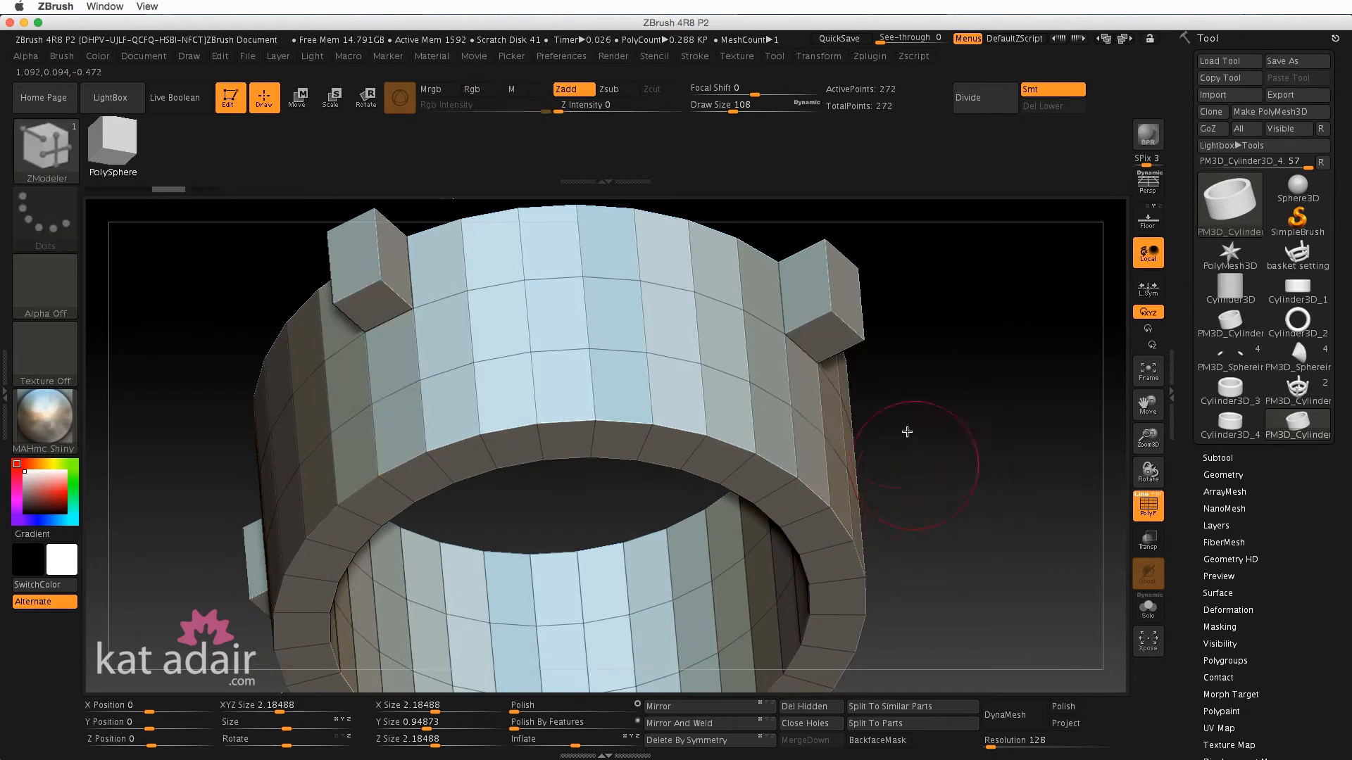
- QMesh the undersides of the four blocks down in two segments to the ring's bottom edge, forming full-height prongs
{"action": "left_click_drag", "start_coordinate": [838, 332], "coordinate": [806, 584]}
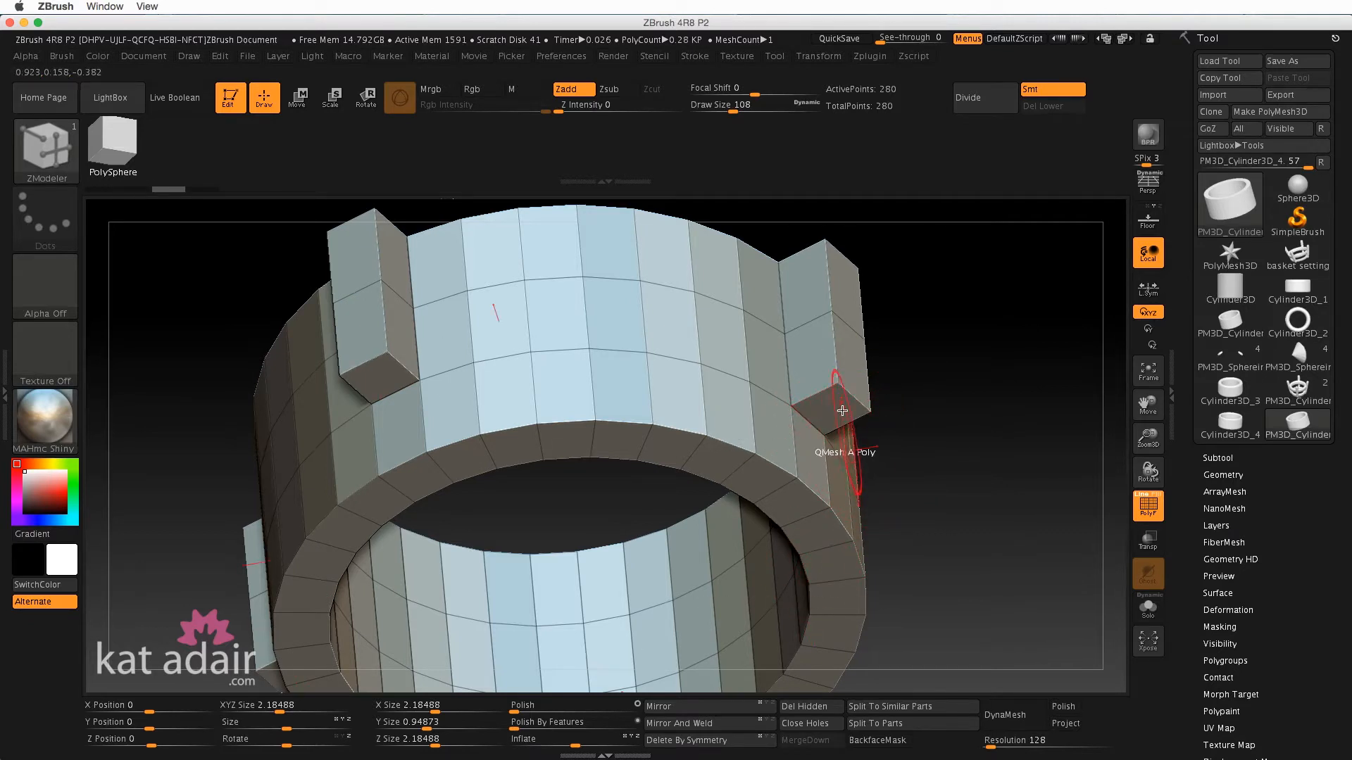
{"action": "left_click_drag", "start_coordinate": [842, 408], "coordinate": [894, 535]}
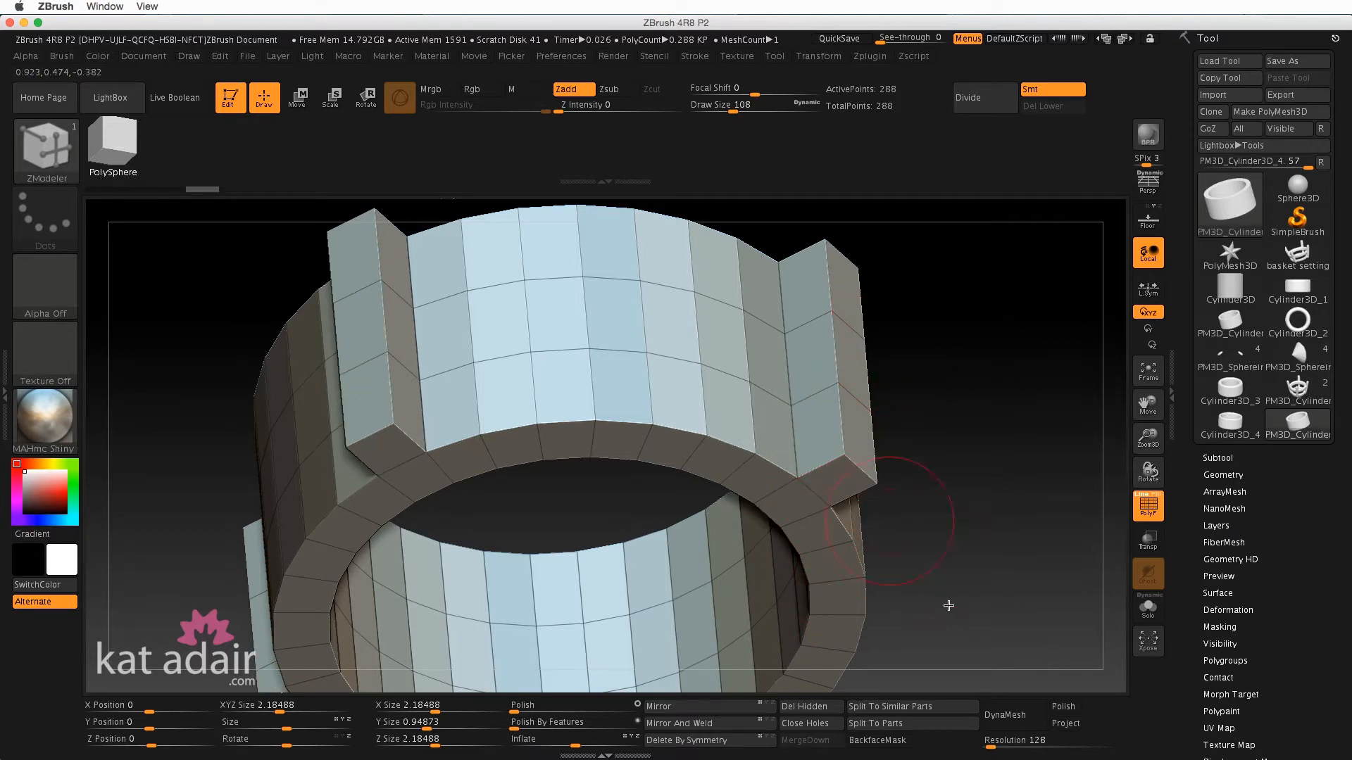
{"action": "mouse_move", "coordinate": [936, 527]}
{"action": "left_mouse_down"}
{"action": "mouse_move", "coordinate": [899, 455]}
{"action": "mouse_move", "coordinate": [953, 432]}
{"action": "mouse_move", "coordinate": [908, 465]}
{"action": "mouse_move", "coordinate": [920, 498]}
{"action": "mouse_move", "coordinate": [935, 392]}
{"action": "mouse_move", "coordinate": [905, 474]}
{"action": "mouse_move", "coordinate": [912, 504]}
{"action": "mouse_move", "coordinate": [948, 539]}
{"action": "left_mouse_up"}
- QMesh the tops of the four prongs up above the rim, bringing the model's Y size to about 1.52
{"action": "left_click_drag", "start_coordinate": [921, 433], "coordinate": [918, 471], "text": "alt"}
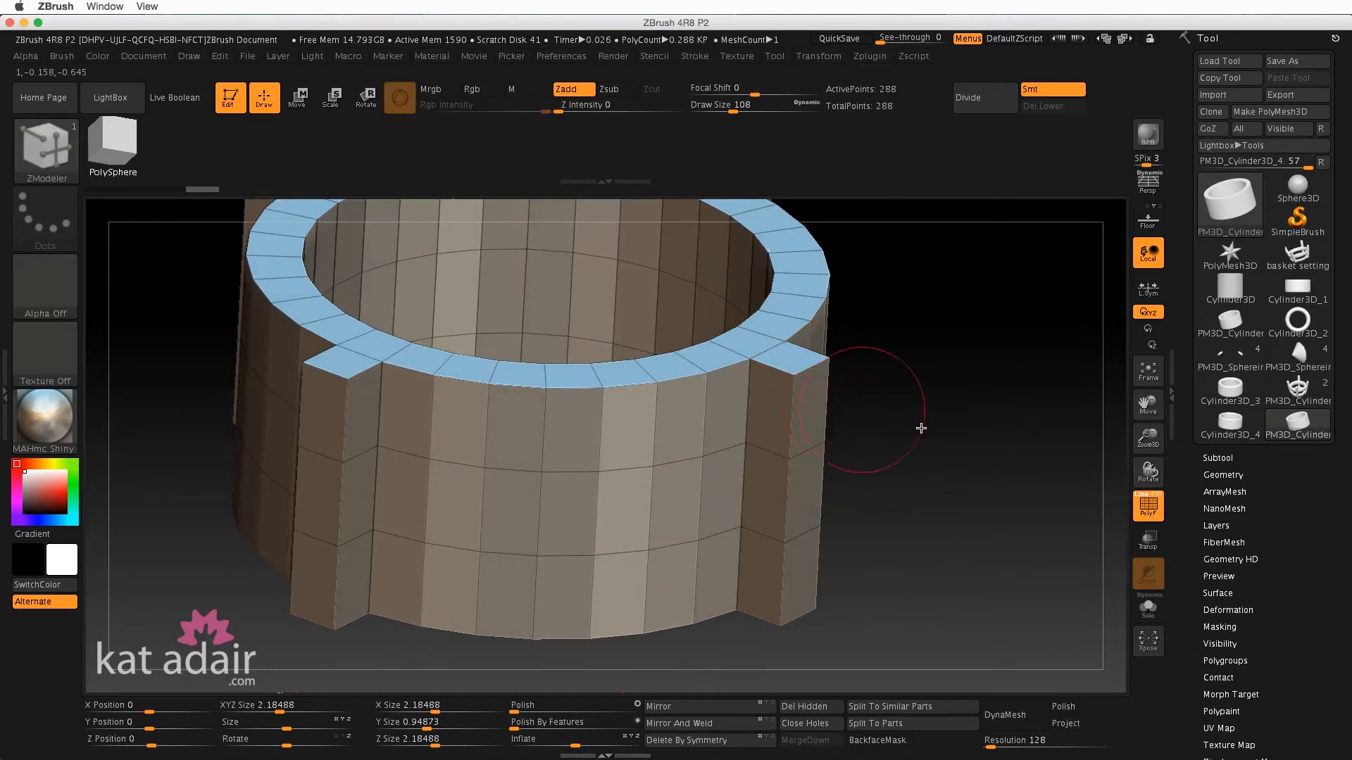
{"action": "left_click_drag", "start_coordinate": [917, 392], "coordinate": [919, 450], "text": "alt"}
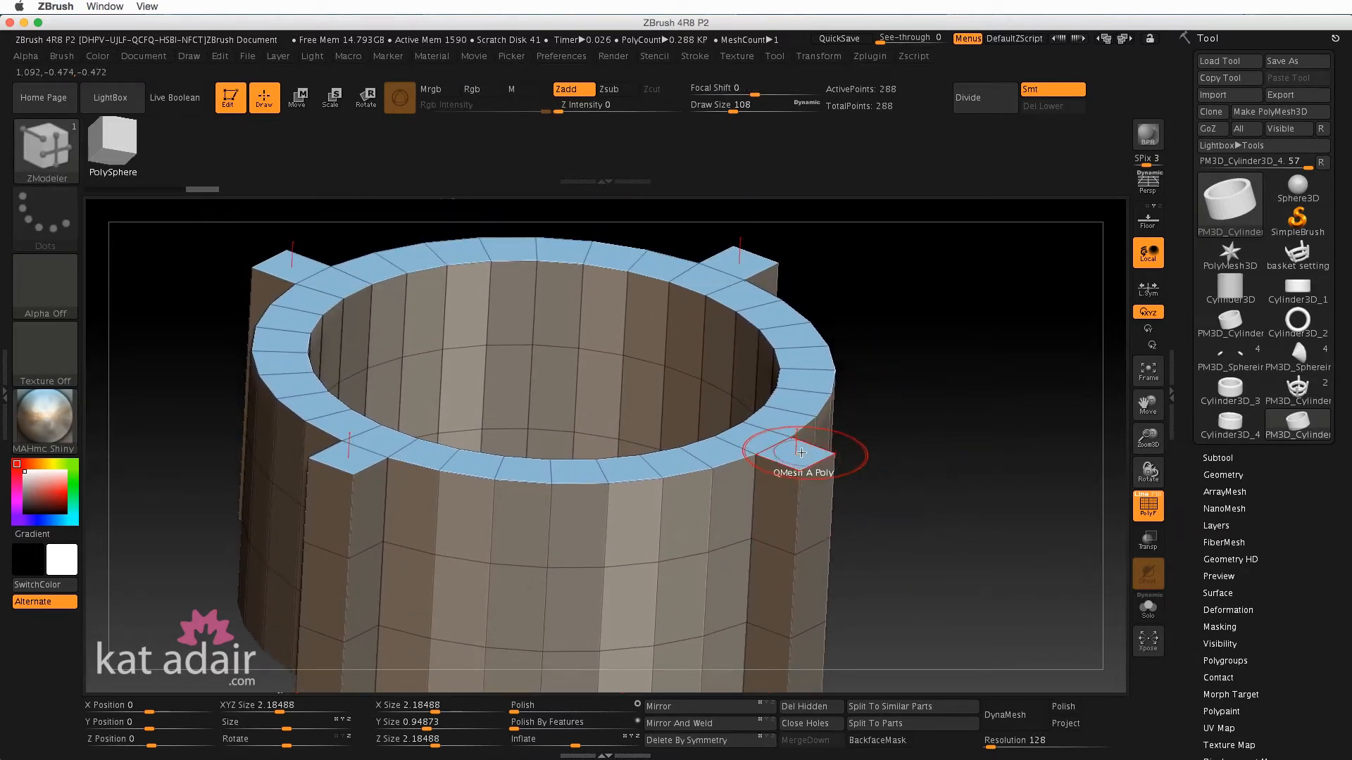
{"action": "left_click_drag", "start_coordinate": [803, 455], "coordinate": [824, 274]}
{"action": "key", "text": "f"}
- Cut away the ring's middle row between the prongs by pushing each polygon through the wall with QMesh
{"action": "left_click_drag", "start_coordinate": [881, 463], "coordinate": [821, 518]}
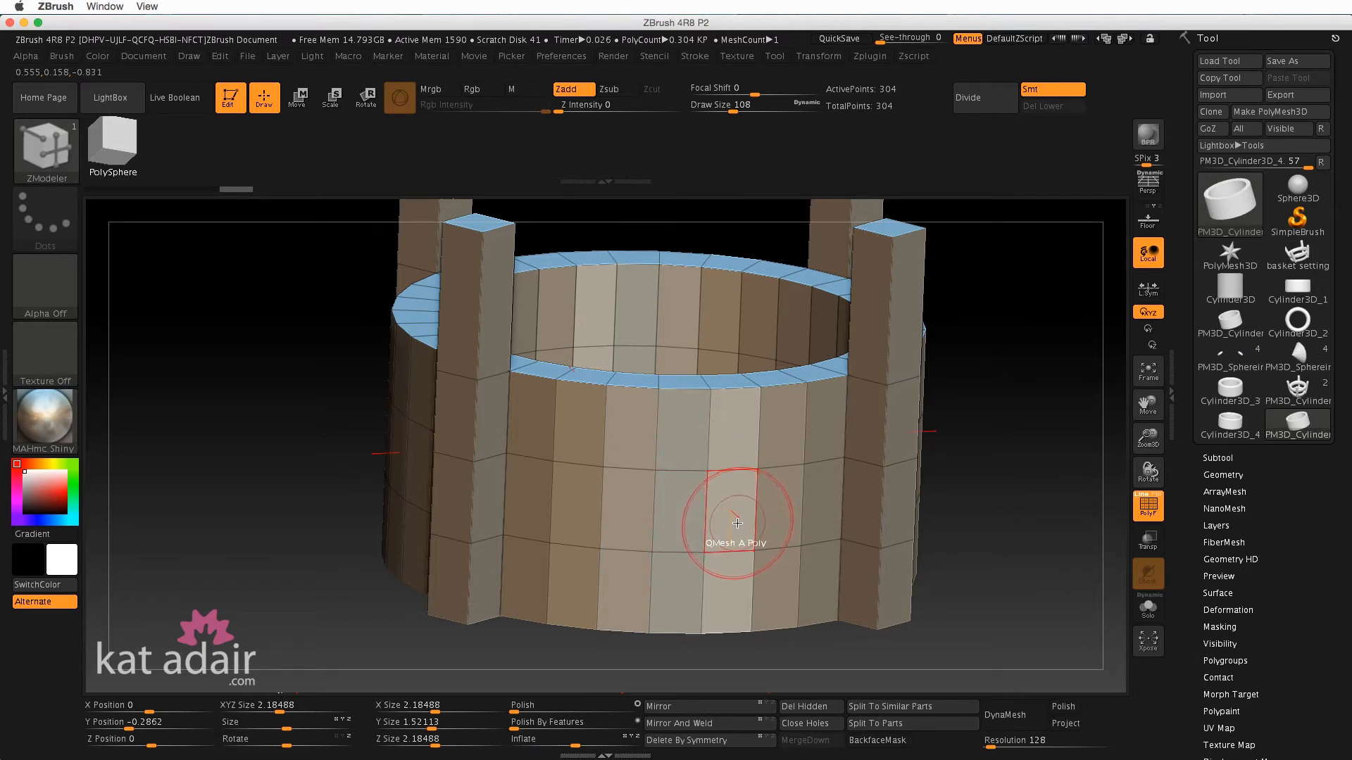
{"action": "left_click_drag", "start_coordinate": [743, 522], "coordinate": [700, 454]}
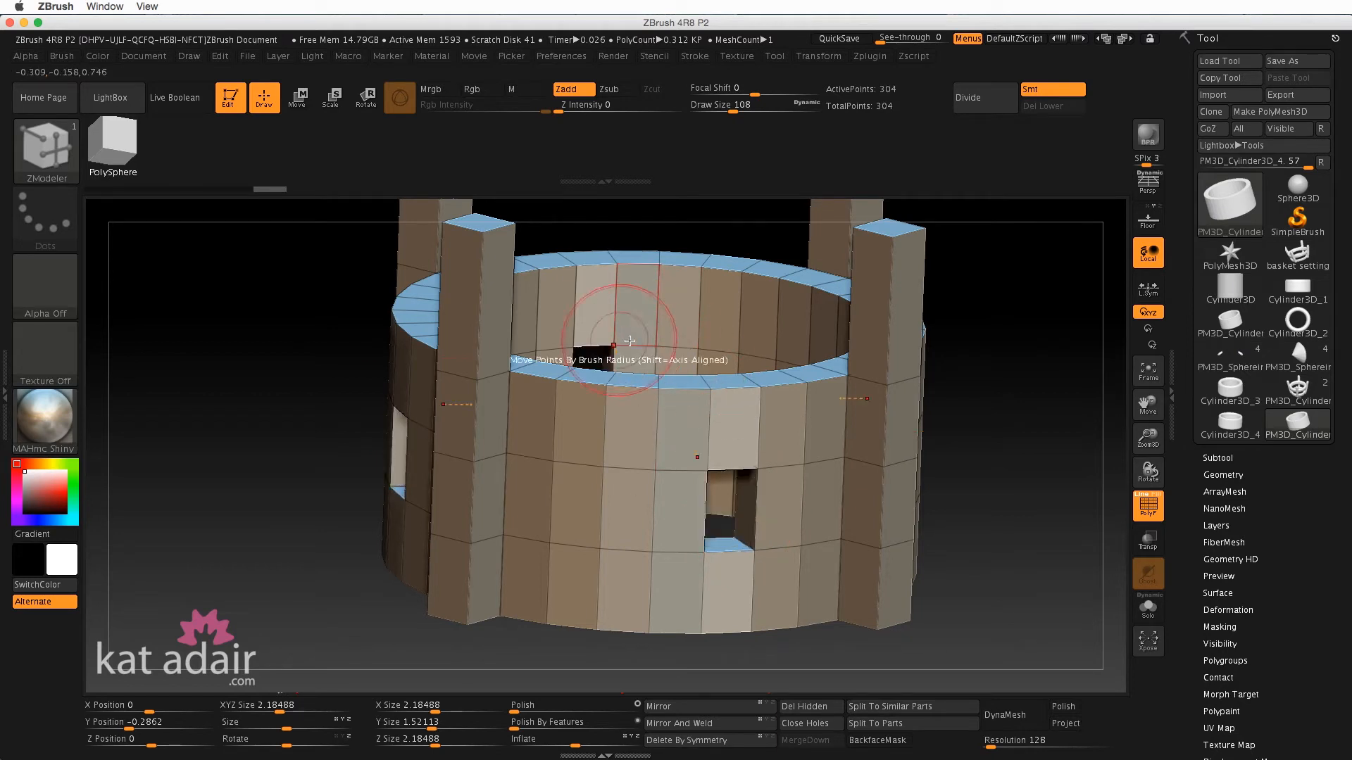
{"action": "left_click_drag", "start_coordinate": [981, 423], "coordinate": [944, 450]}
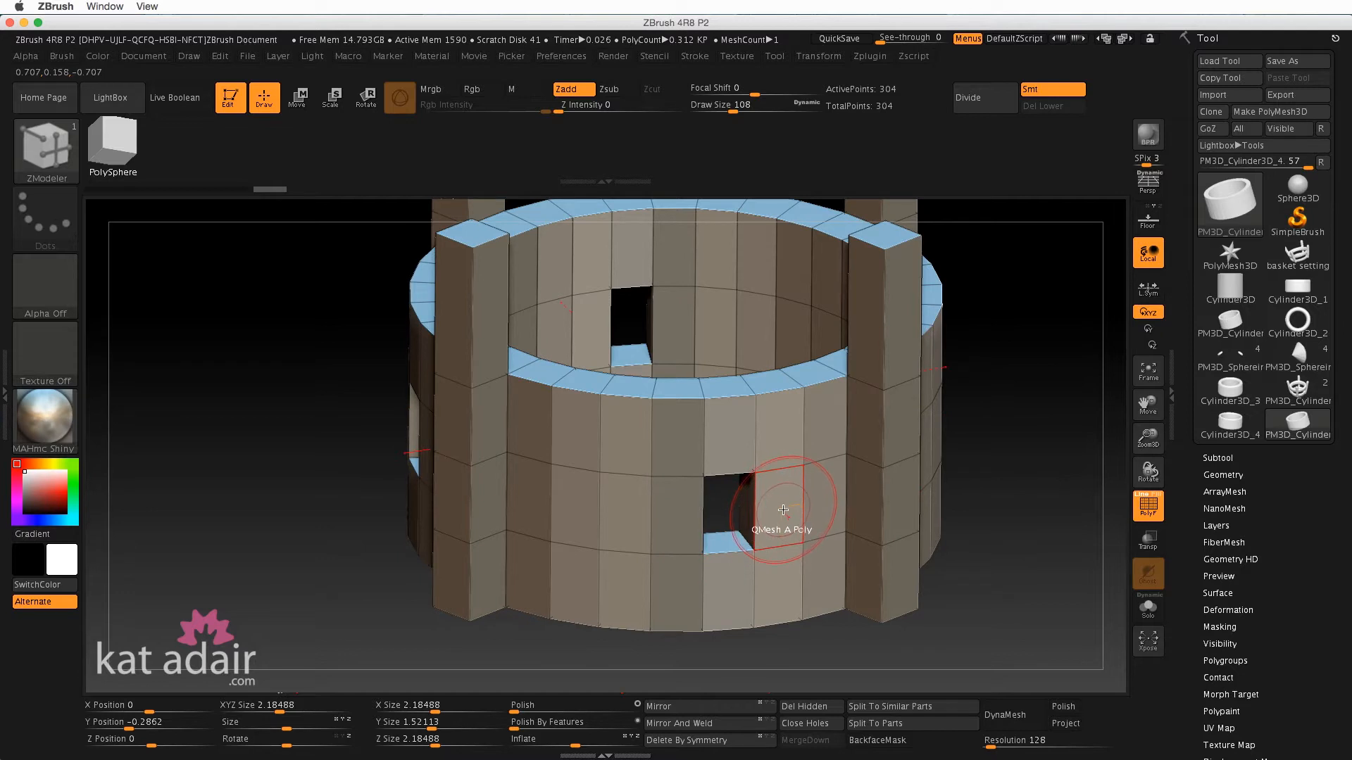
{"action": "left_click_drag", "start_coordinate": [781, 517], "coordinate": [794, 546]}
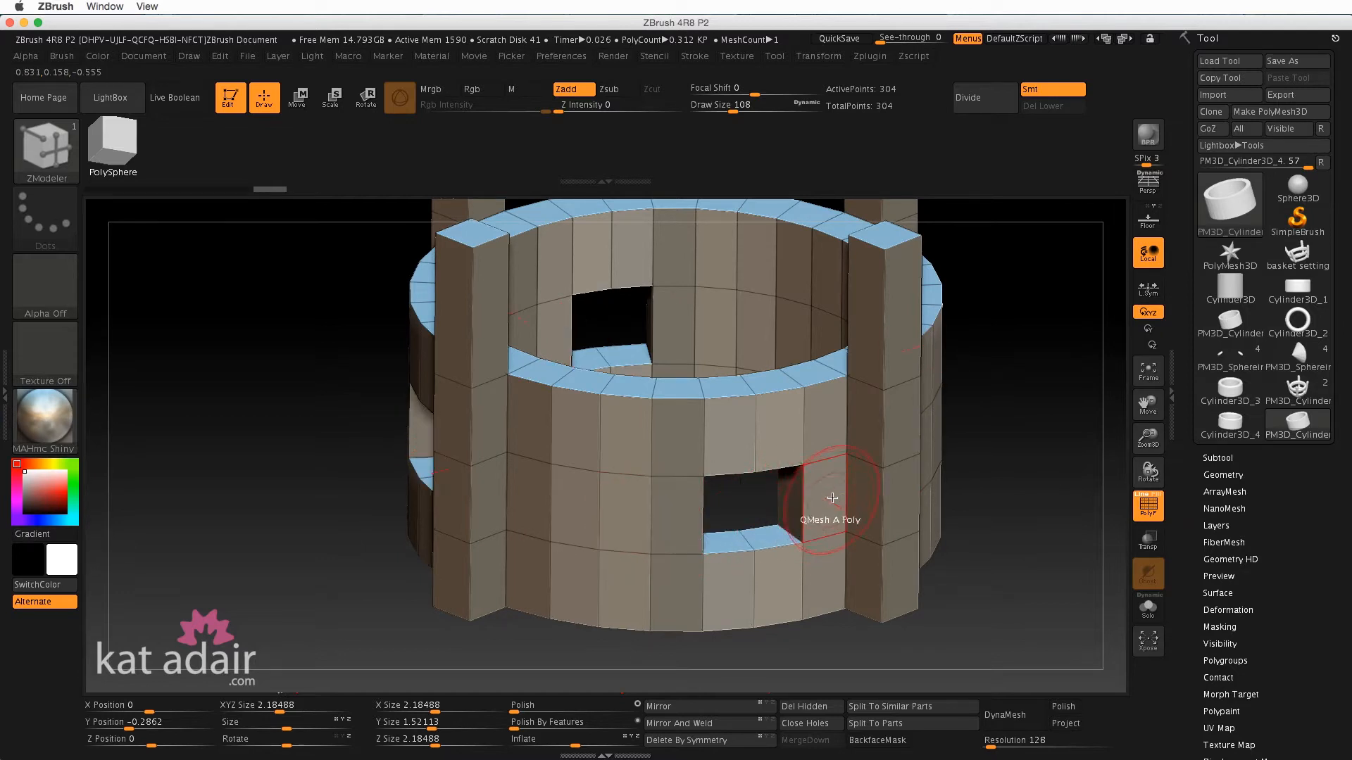
{"action": "left_click_drag", "start_coordinate": [831, 500], "coordinate": [831, 607]}
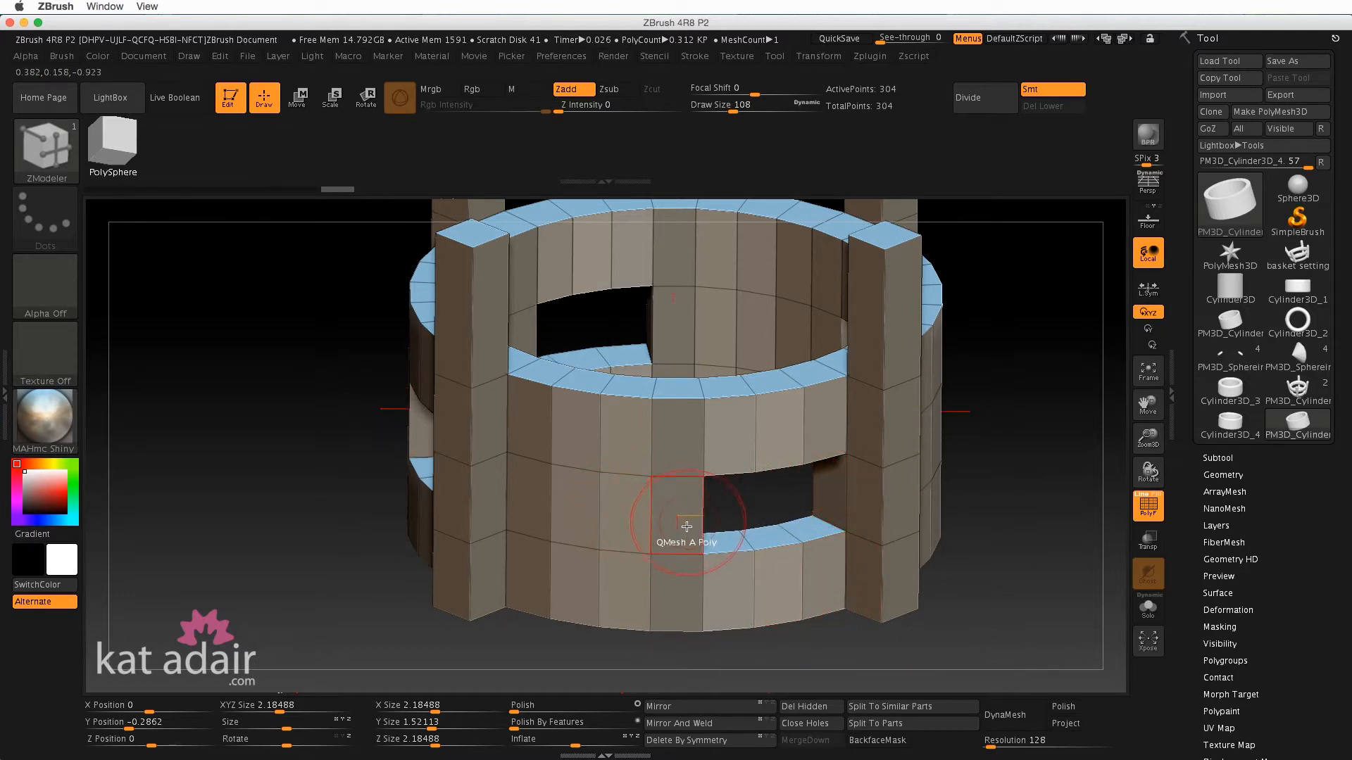
{"action": "left_click", "coordinate": [625, 509]}
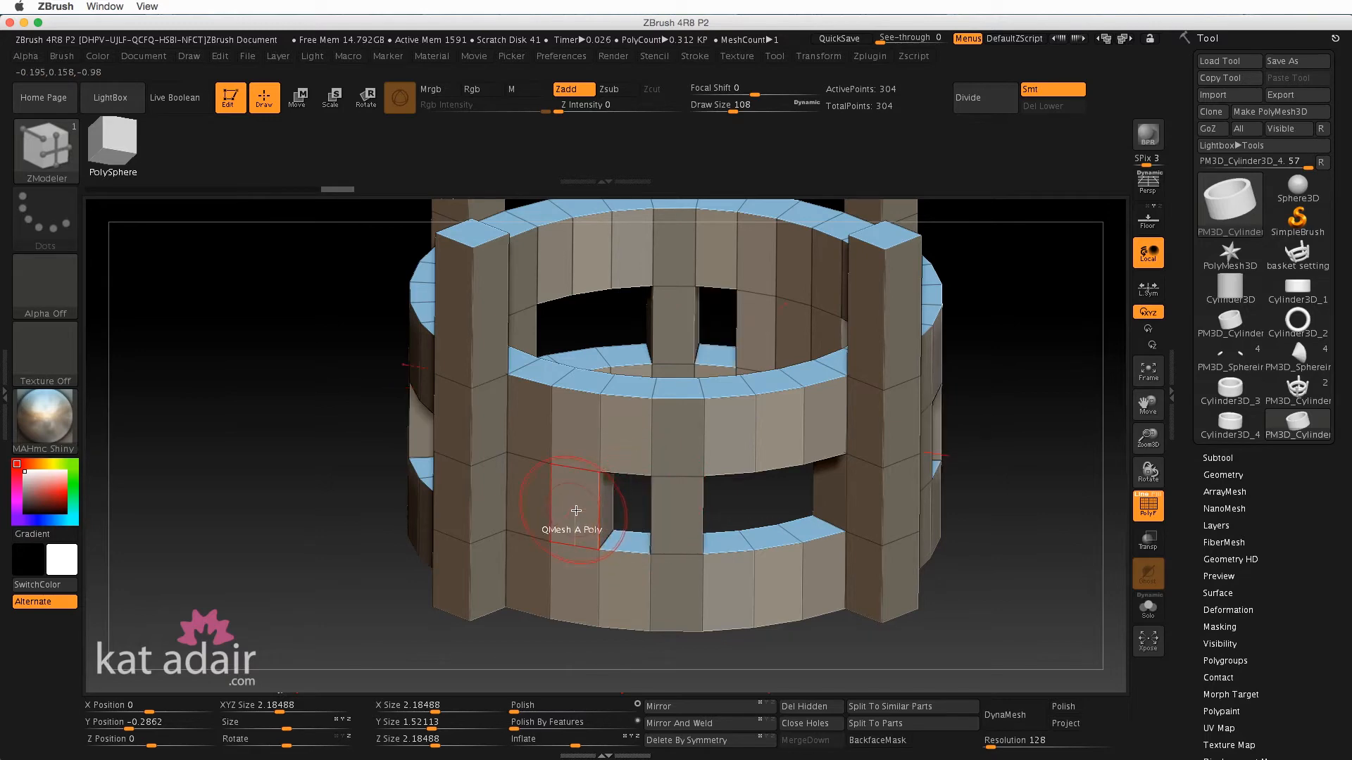
{"action": "left_click", "coordinate": [576, 509]}
{"action": "left_click", "coordinate": [536, 508]}
{"action": "mouse_move", "coordinate": [1001, 504]}
{"action": "left_mouse_down"}
{"action": "mouse_move", "coordinate": [1016, 445]}
{"action": "mouse_move", "coordinate": [1038, 473]}
{"action": "mouse_move", "coordinate": [1009, 470]}
{"action": "mouse_move", "coordinate": [1011, 501]}
{"action": "mouse_move", "coordinate": [991, 474]}
{"action": "mouse_move", "coordinate": [1000, 461]}
{"action": "mouse_move", "coordinate": [1021, 474]}
{"action": "mouse_move", "coordinate": [1011, 495]}
{"action": "left_mouse_up"}
{"action": "left_click", "coordinate": [689, 509]}
{"action": "mouse_move", "coordinate": [914, 550]}
{"action": "left_mouse_down", "text": "alt"}
{"action": "mouse_move", "coordinate": [953, 525]}
{"action": "mouse_move", "coordinate": [906, 488]}
{"action": "mouse_move", "coordinate": [899, 534]}
{"action": "mouse_move", "coordinate": [774, 473]}
{"action": "mouse_move", "coordinate": [810, 484]}
{"action": "left_mouse_up", "text": "alt"}
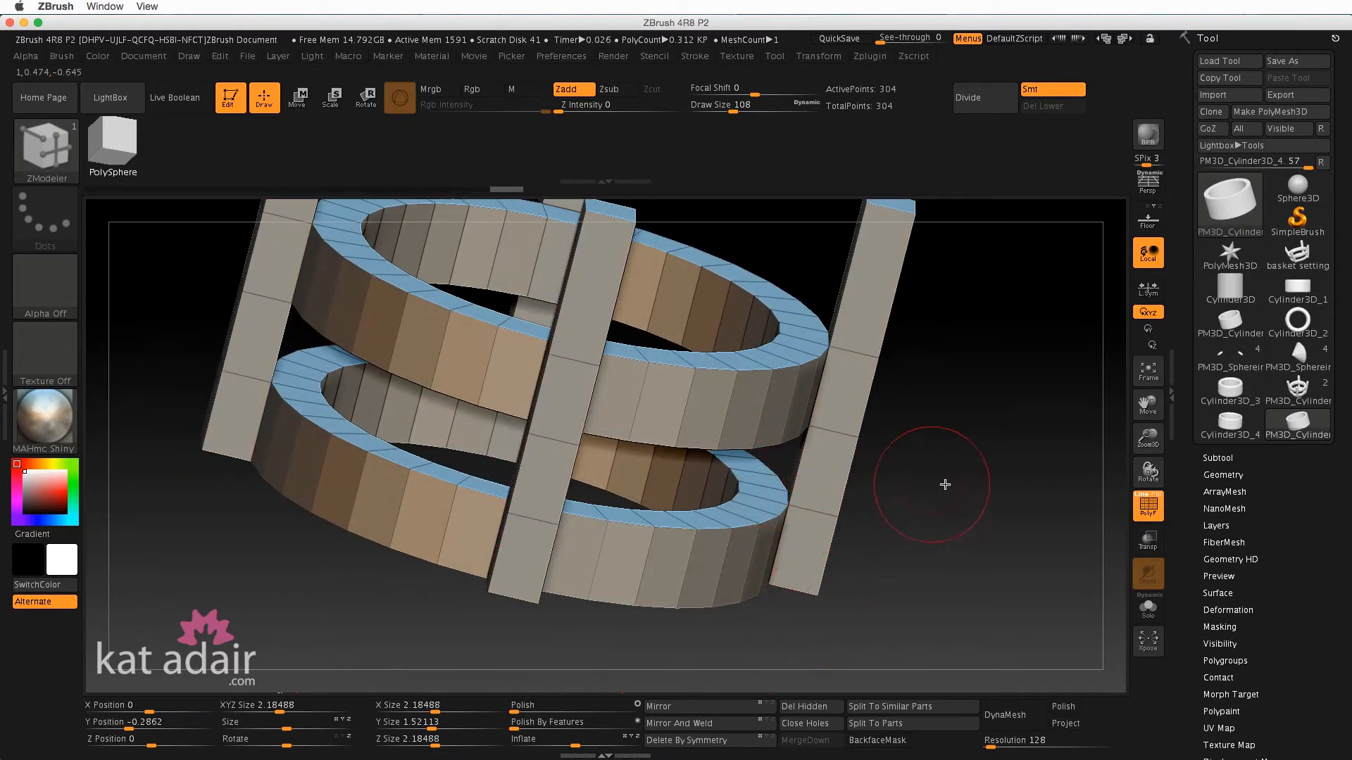
- Try pulling extra blocks out of the upper ring's outer wall between the prongs with QMesh, and undo the extrusions
{"action": "left_click_drag", "start_coordinate": [945, 485], "coordinate": [904, 480]}
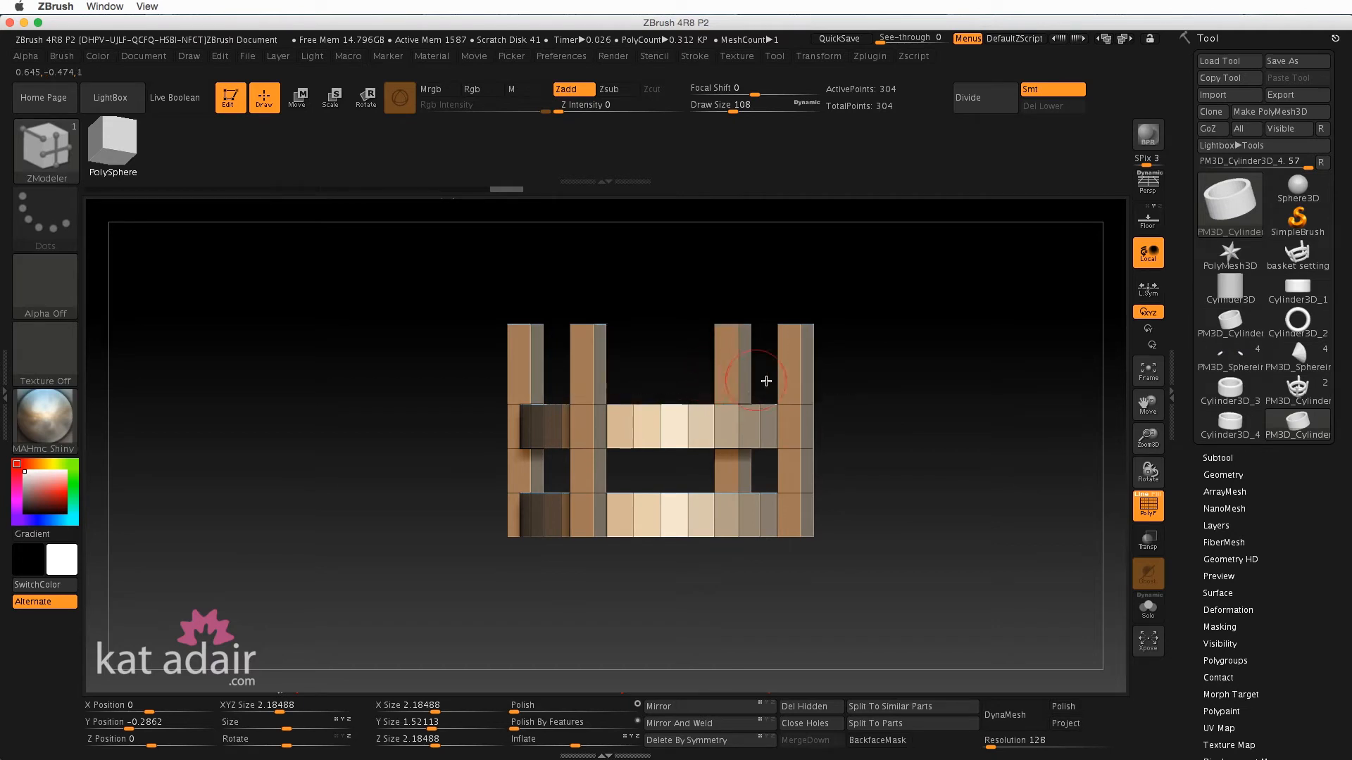
{"action": "mouse_move", "coordinate": [897, 506]}
{"action": "left_mouse_down"}
{"action": "mouse_move", "coordinate": [939, 474]}
{"action": "mouse_move", "coordinate": [899, 483]}
{"action": "mouse_move", "coordinate": [904, 454]}
{"action": "mouse_move", "coordinate": [902, 470]}
{"action": "mouse_move", "coordinate": [936, 458]}
{"action": "mouse_move", "coordinate": [920, 413]}
{"action": "mouse_move", "coordinate": [930, 451]}
{"action": "left_mouse_up"}
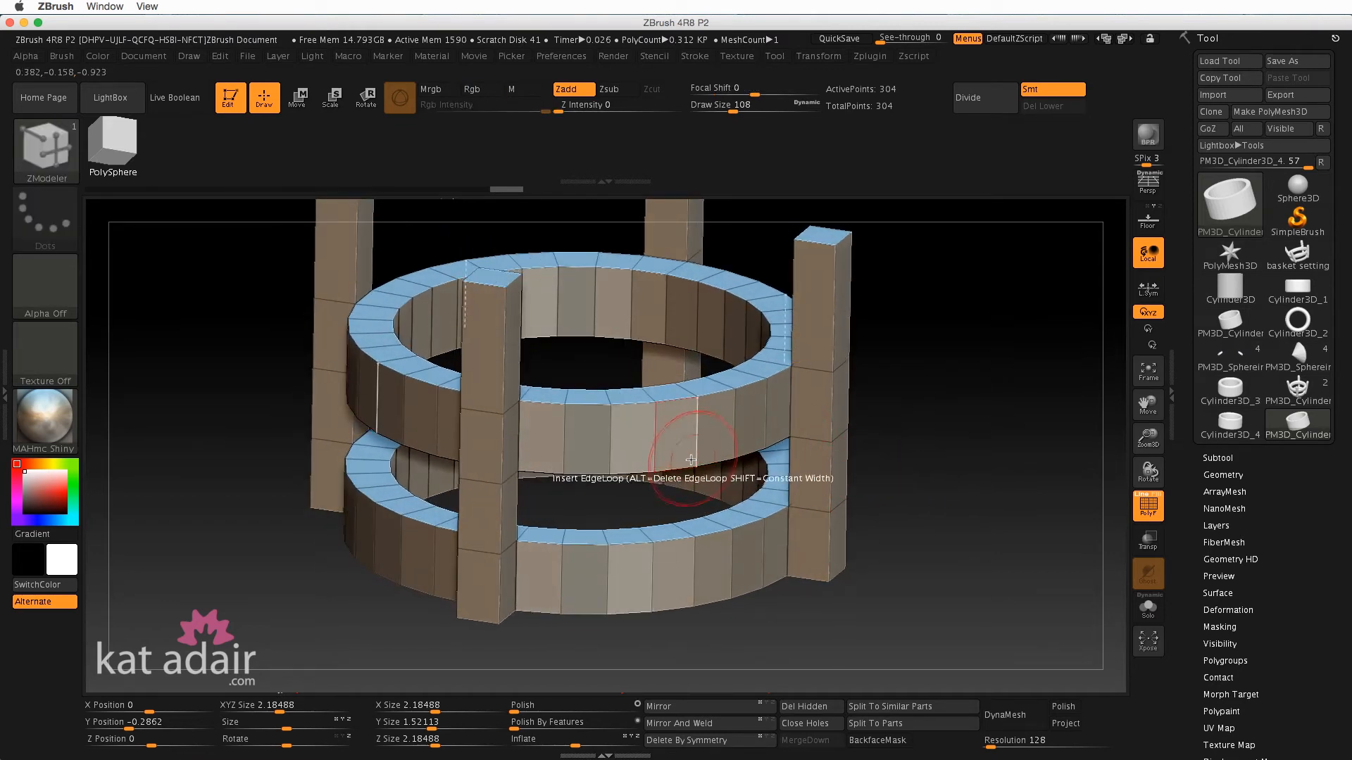
{"action": "left_click_drag", "start_coordinate": [589, 436], "coordinate": [597, 517]}
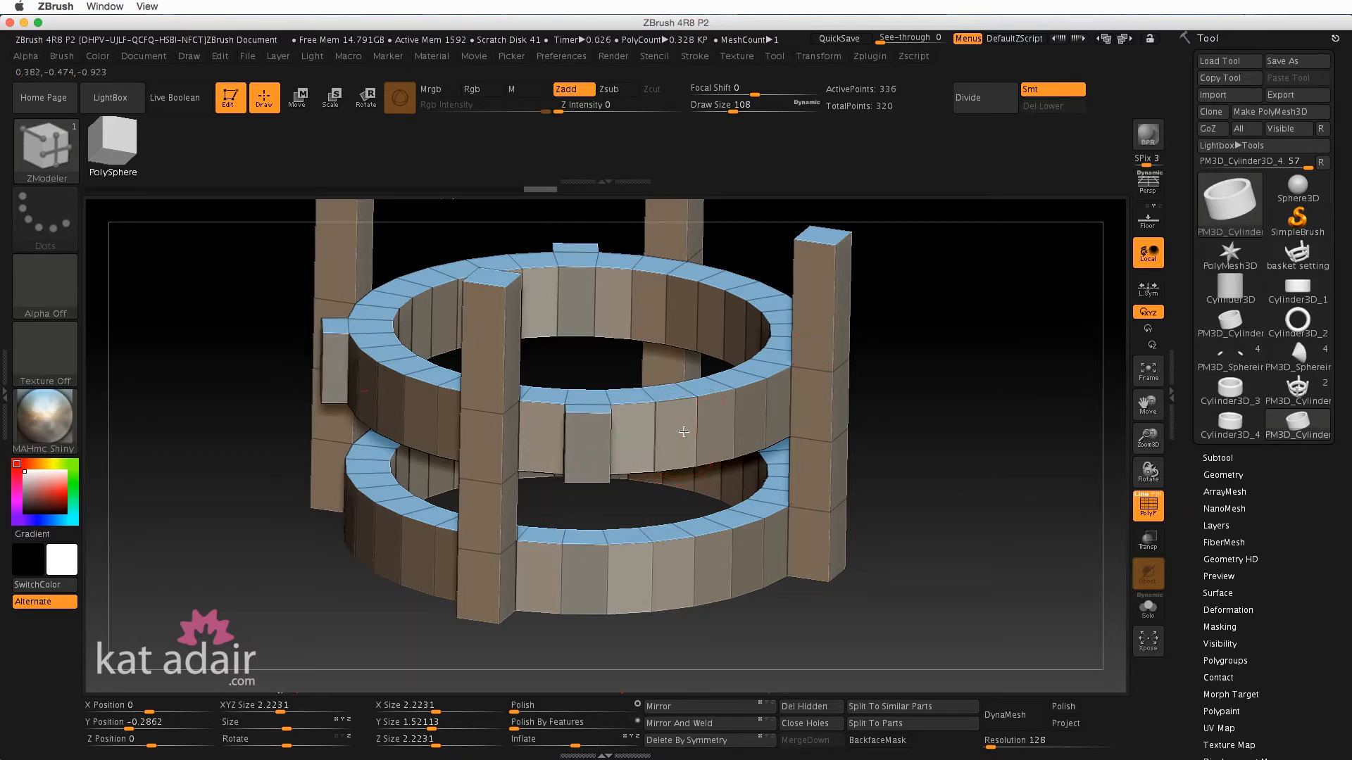
{"action": "left_click_drag", "start_coordinate": [658, 419], "coordinate": [686, 493]}
{"action": "key", "text": "ctrl+z"}
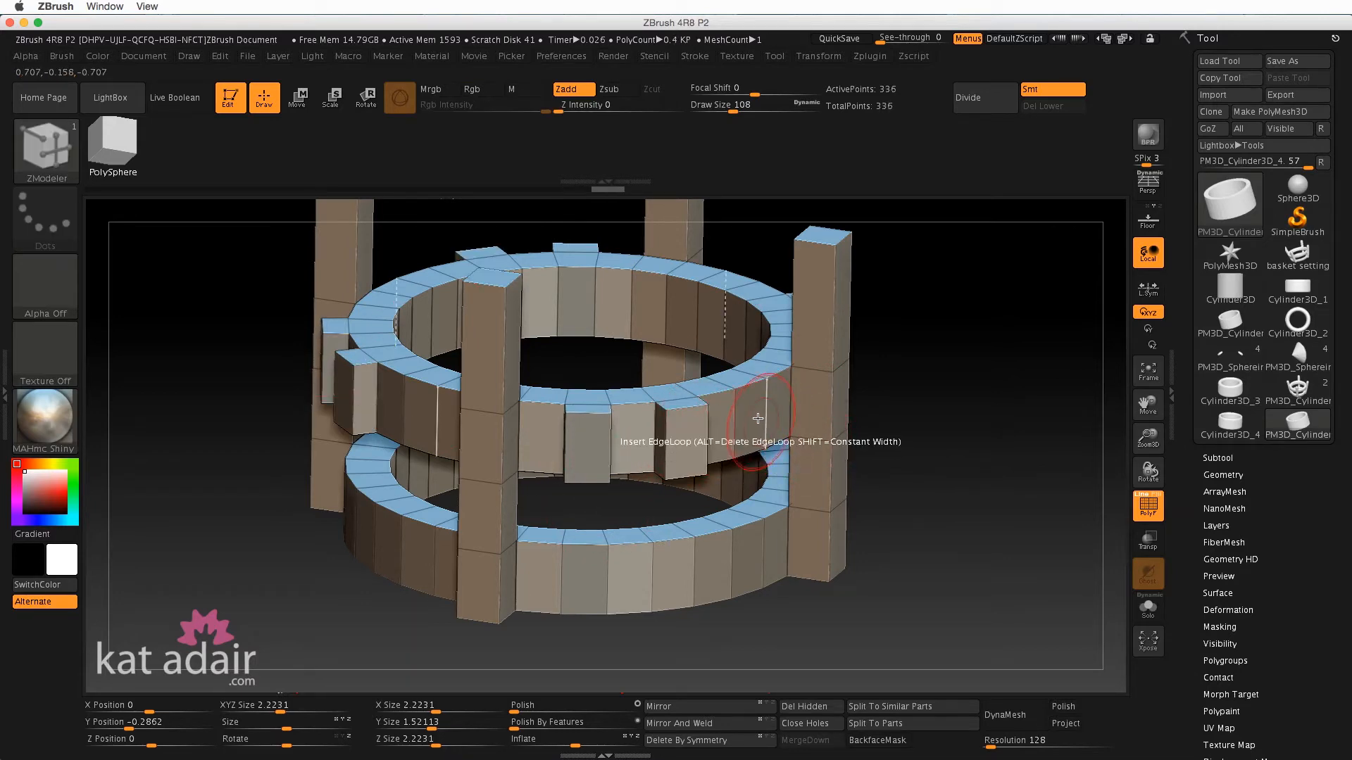
{"action": "left_click", "coordinate": [753, 420]}
{"action": "mouse_move", "coordinate": [945, 405]}
{"action": "left_mouse_down"}
{"action": "mouse_move", "coordinate": [941, 422]}
{"action": "mouse_move", "coordinate": [1007, 399]}
{"action": "mouse_move", "coordinate": [974, 392]}
{"action": "mouse_move", "coordinate": [984, 452]}
{"action": "left_mouse_up"}
{"action": "key", "text": "ctrl+z"}
{"action": "key", "text": "ctrl+z"}
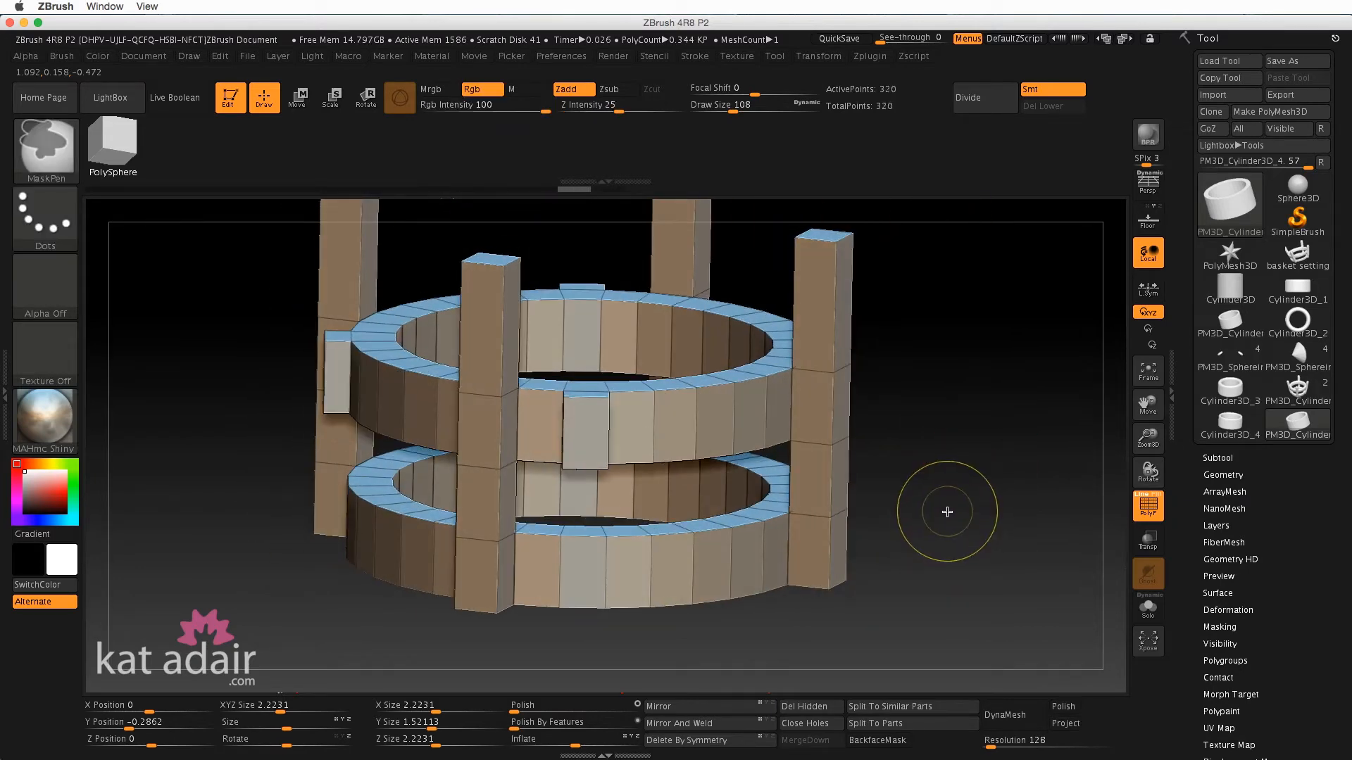
{"action": "key", "text": "ctrl+z"}
- Show the setting straight from above with the floor grid switched on as an alignment reference
{"action": "mouse_move", "coordinate": [954, 546]}
{"action": "left_mouse_down"}
{"action": "mouse_move", "coordinate": [966, 492]}
{"action": "mouse_move", "coordinate": [953, 443]}
{"action": "left_mouse_up"}
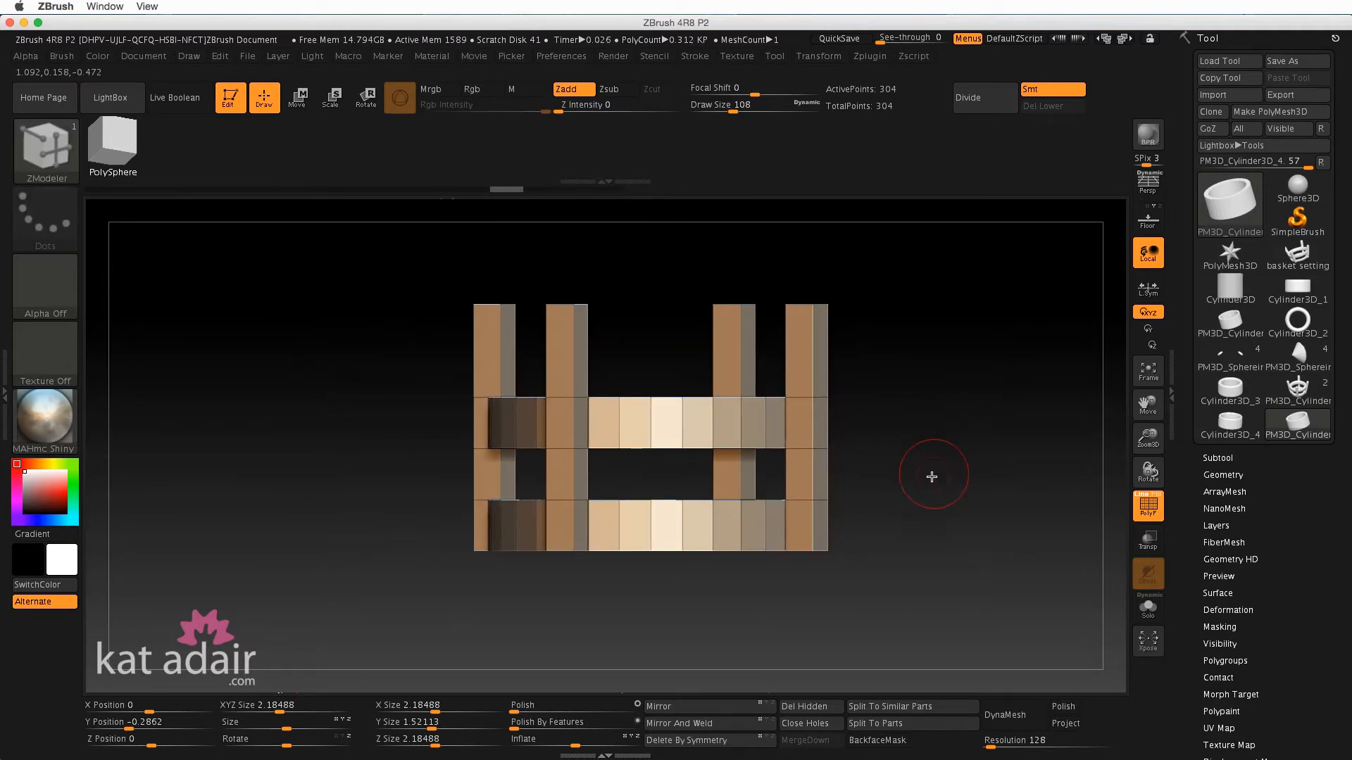
{"action": "mouse_move", "coordinate": [927, 385]}
{"action": "left_mouse_down"}
{"action": "mouse_move", "coordinate": [940, 383]}
{"action": "mouse_move", "coordinate": [904, 421]}
{"action": "mouse_move", "coordinate": [981, 426]}
{"action": "mouse_move", "coordinate": [965, 425]}
{"action": "left_mouse_up"}
{"action": "mouse_move", "coordinate": [893, 434]}
{"action": "left_mouse_down"}
{"action": "mouse_move", "coordinate": [894, 416]}
{"action": "mouse_move", "coordinate": [890, 534]}
{"action": "left_mouse_up"}
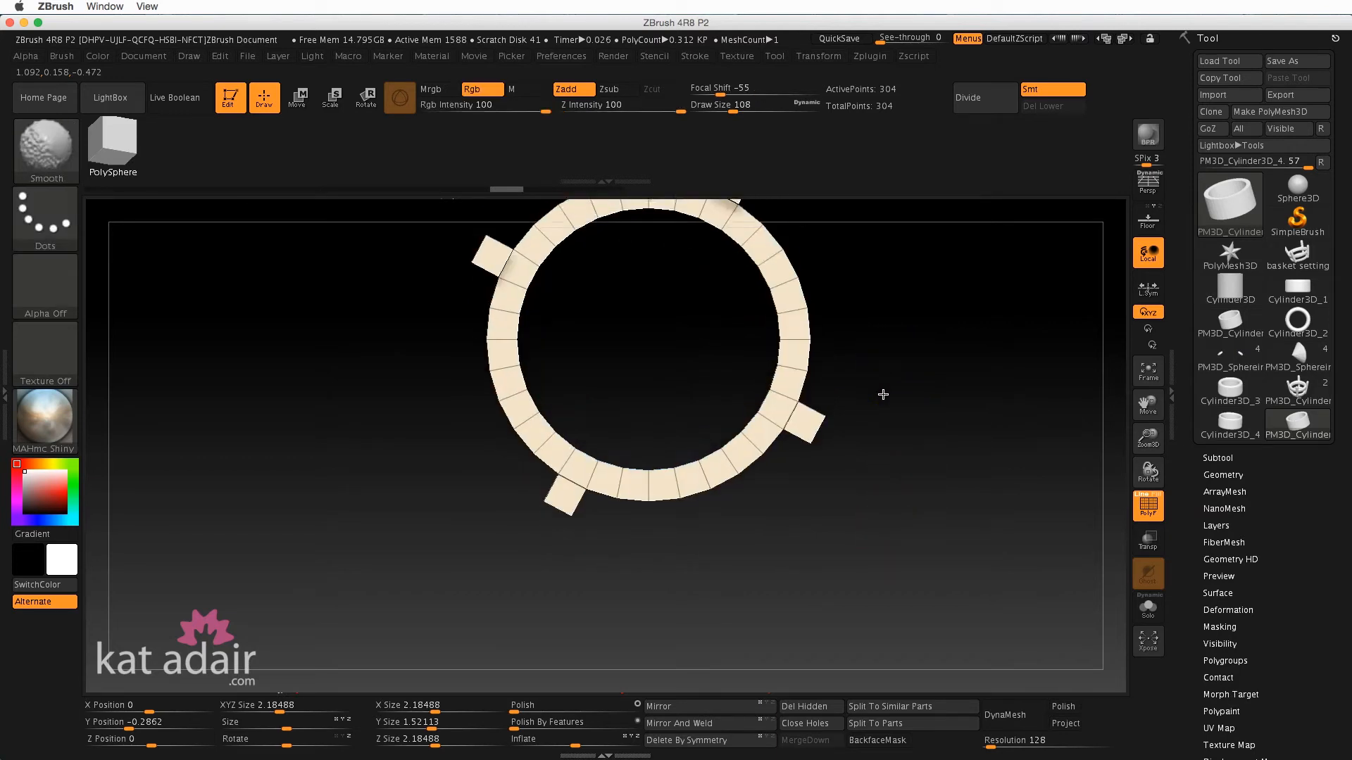
{"action": "left_click_drag", "start_coordinate": [883, 394], "coordinate": [887, 489], "text": "alt"}
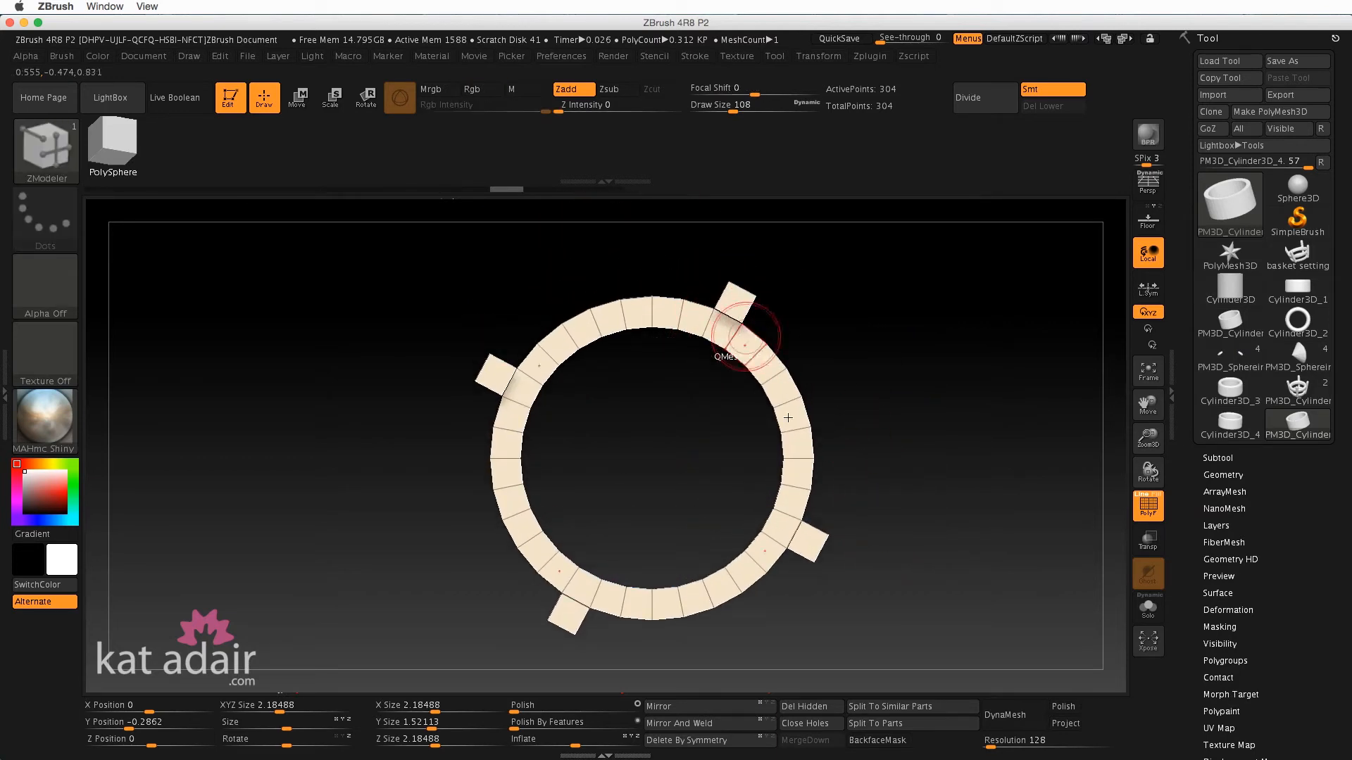
{"action": "left_click", "coordinate": [1149, 219]}
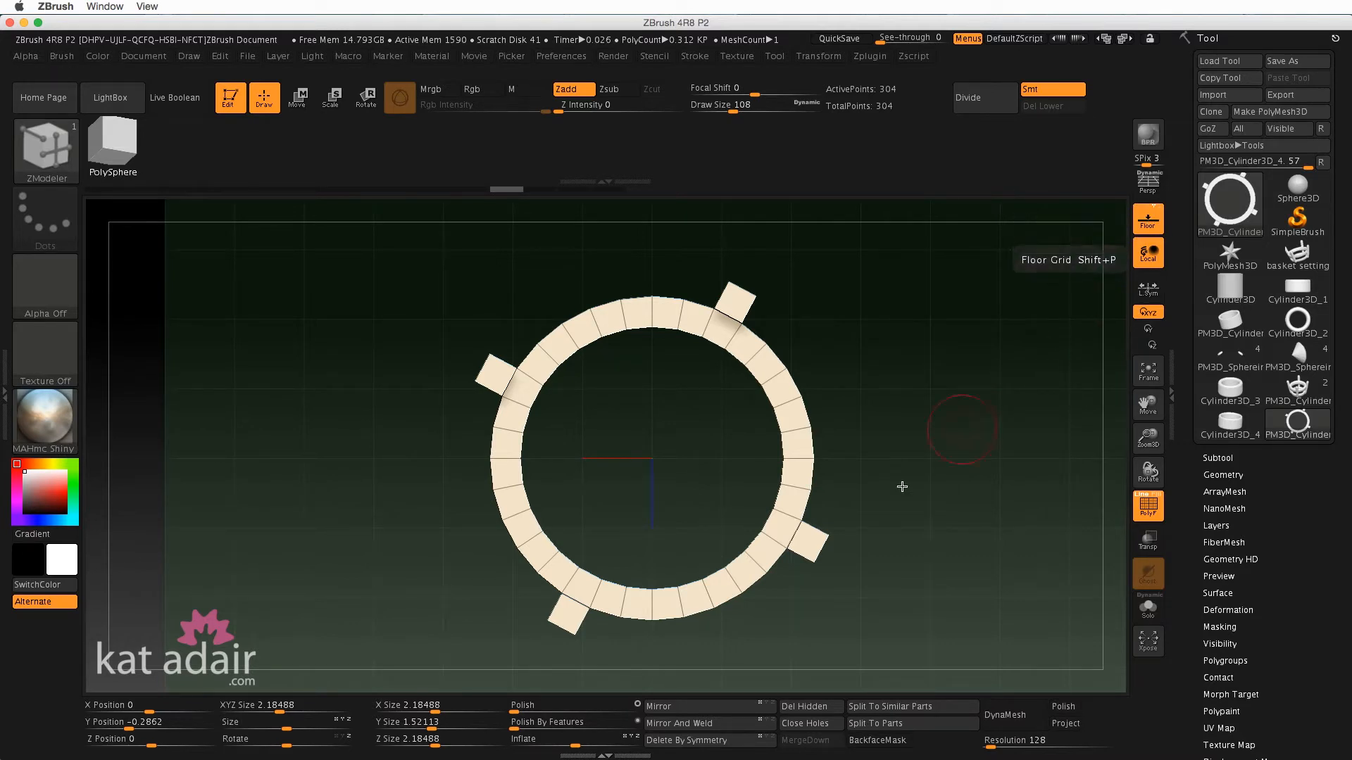
{"action": "left_click_drag", "start_coordinate": [890, 543], "coordinate": [914, 531]}
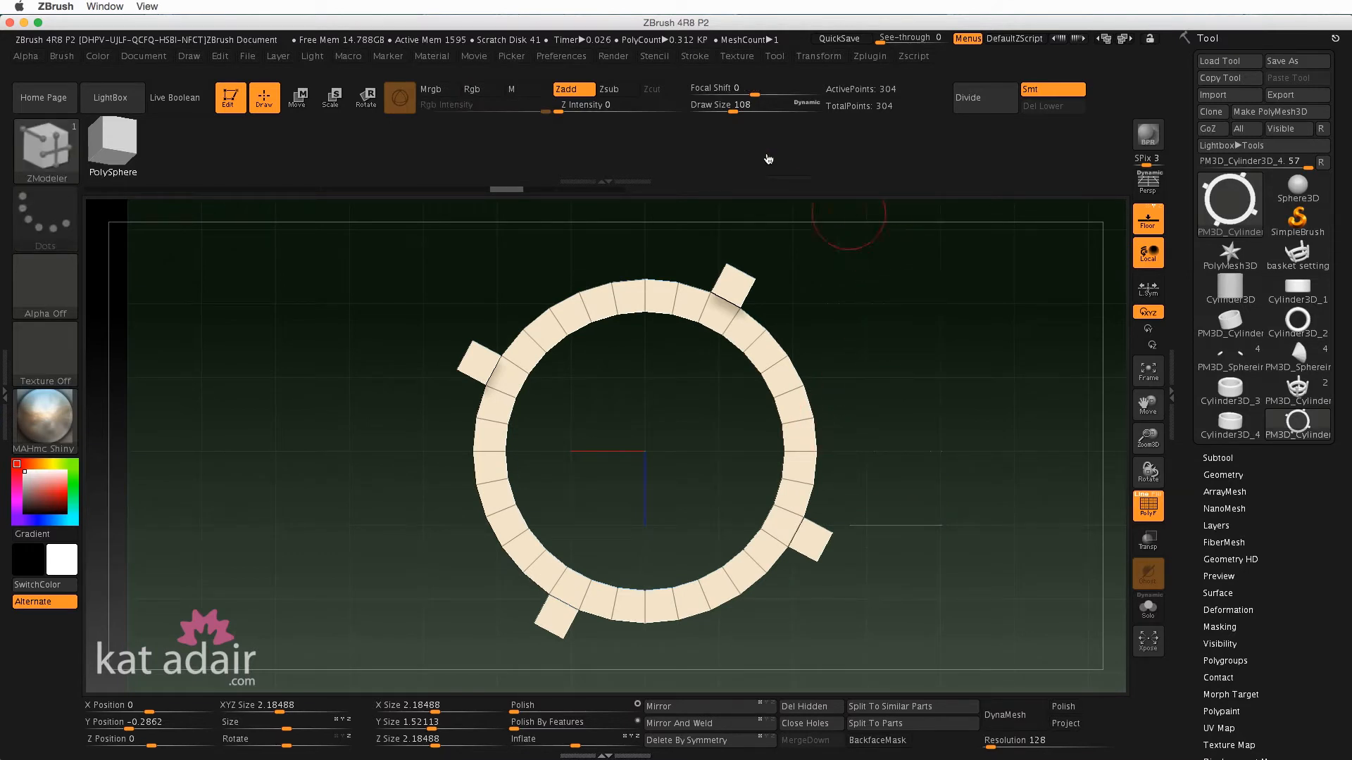
- Rotate the setting about its vertical axis with the Gizmo so the four prongs line up with the floor grid axes
{"action": "left_click", "coordinate": [299, 98]}
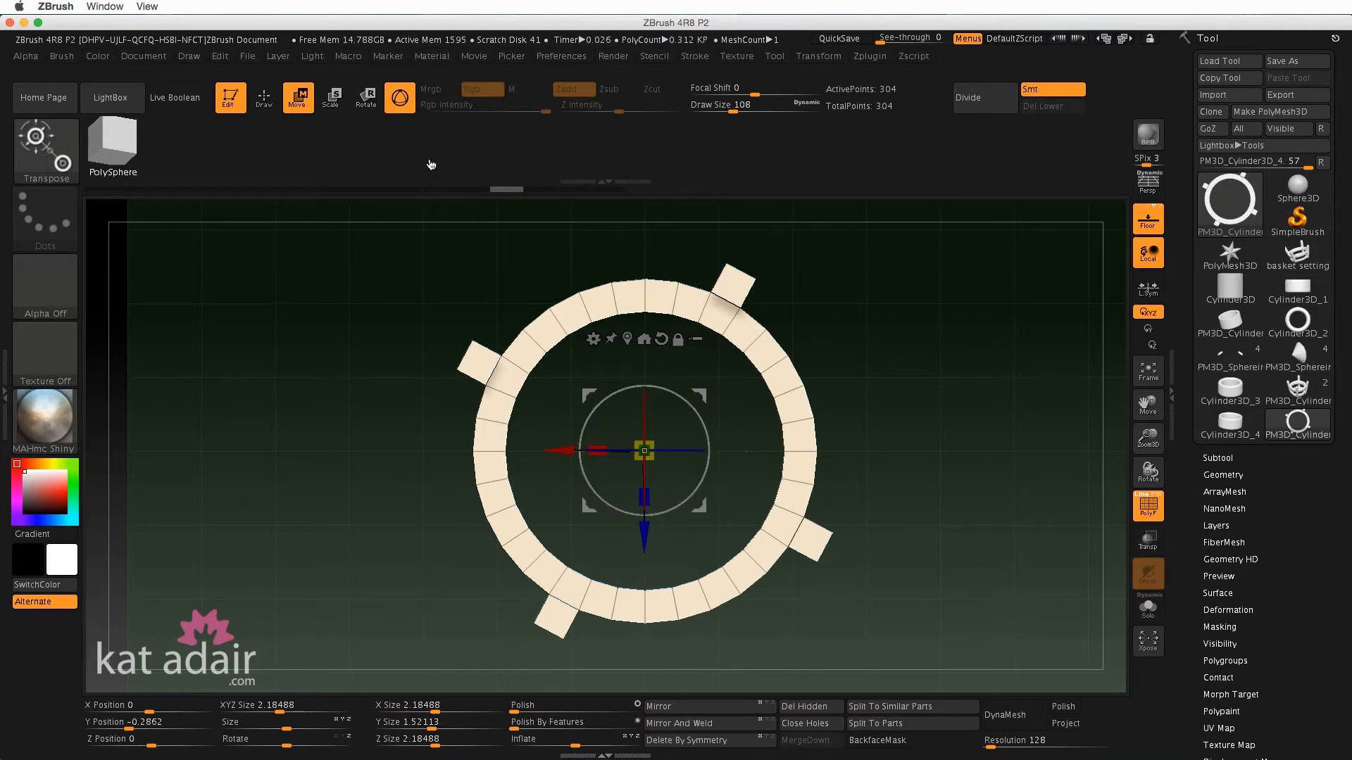
{"action": "left_click", "coordinate": [399, 100]}
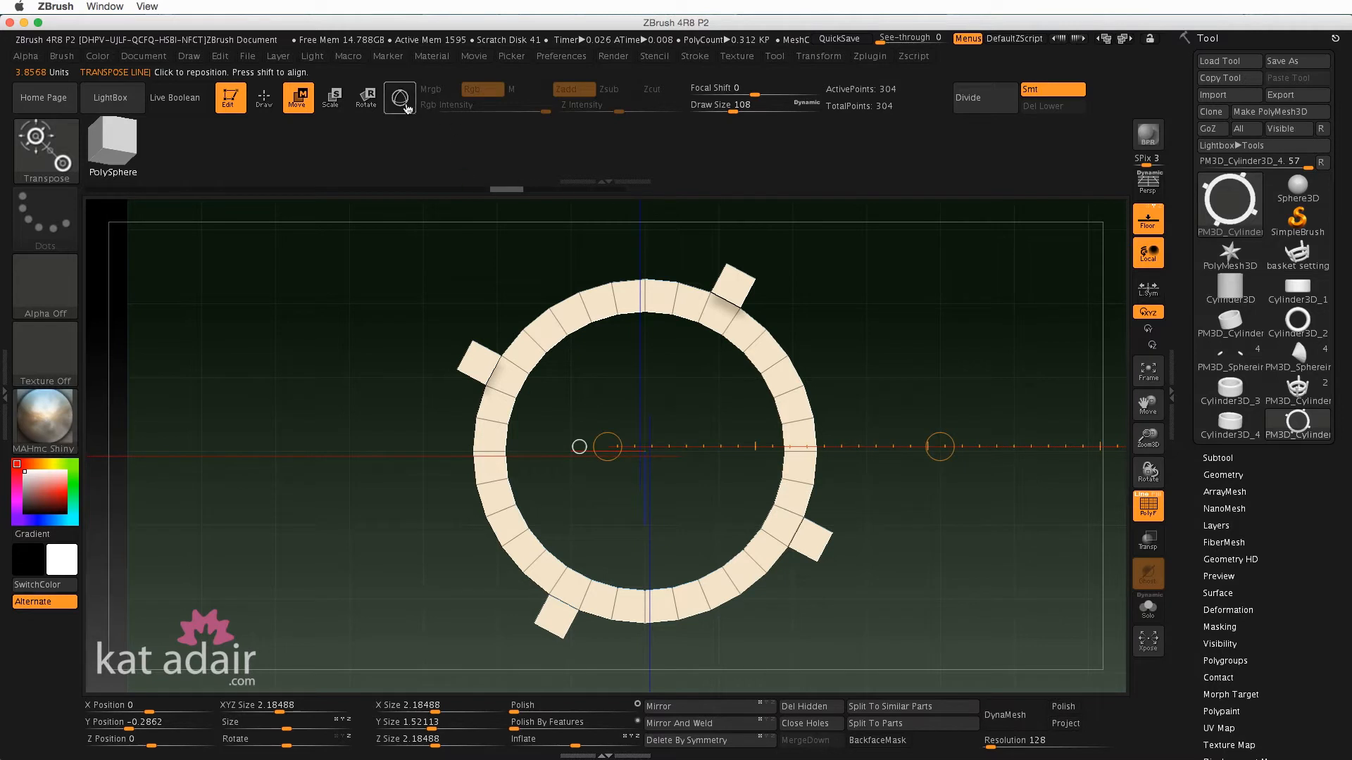
{"action": "left_click", "coordinate": [406, 105]}
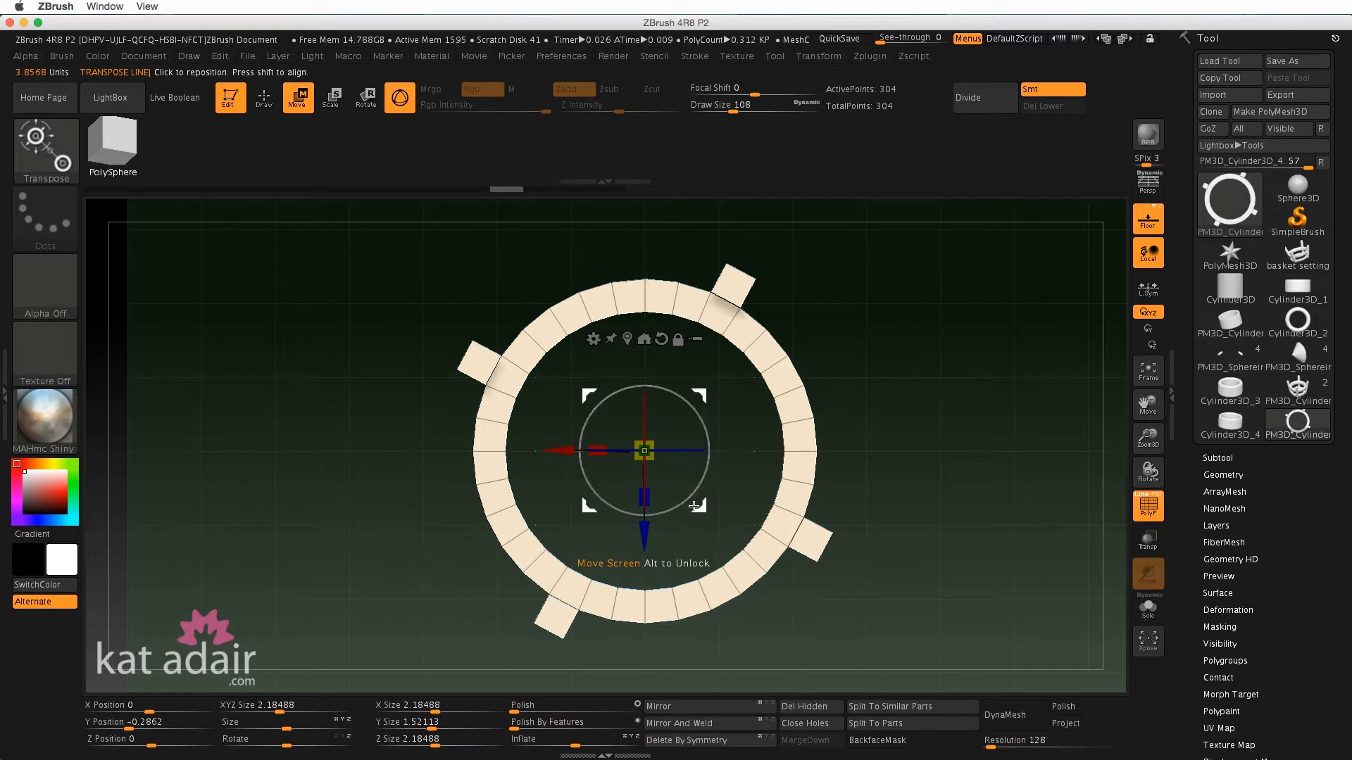
{"action": "left_click_drag", "start_coordinate": [686, 499], "coordinate": [710, 477]}
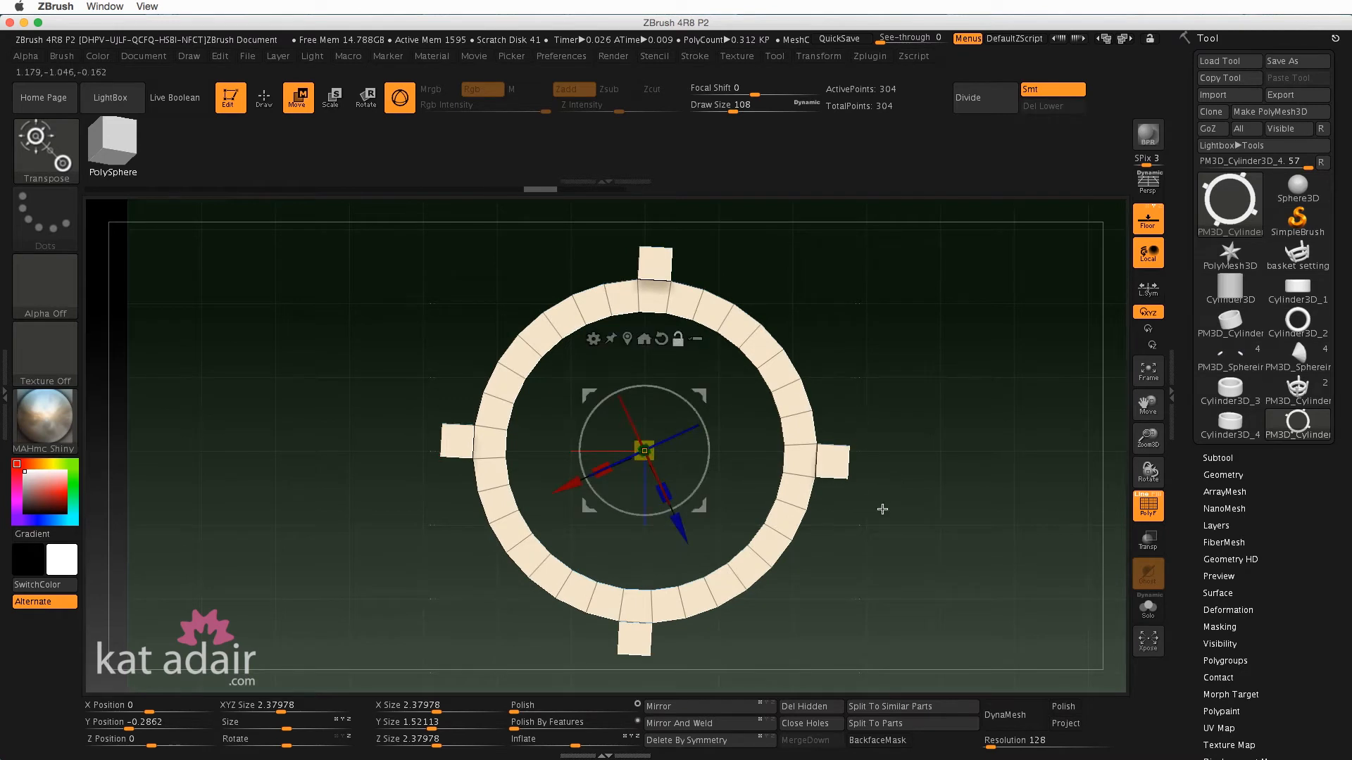
{"action": "left_click_drag", "start_coordinate": [882, 509], "coordinate": [897, 574], "text": "alt"}
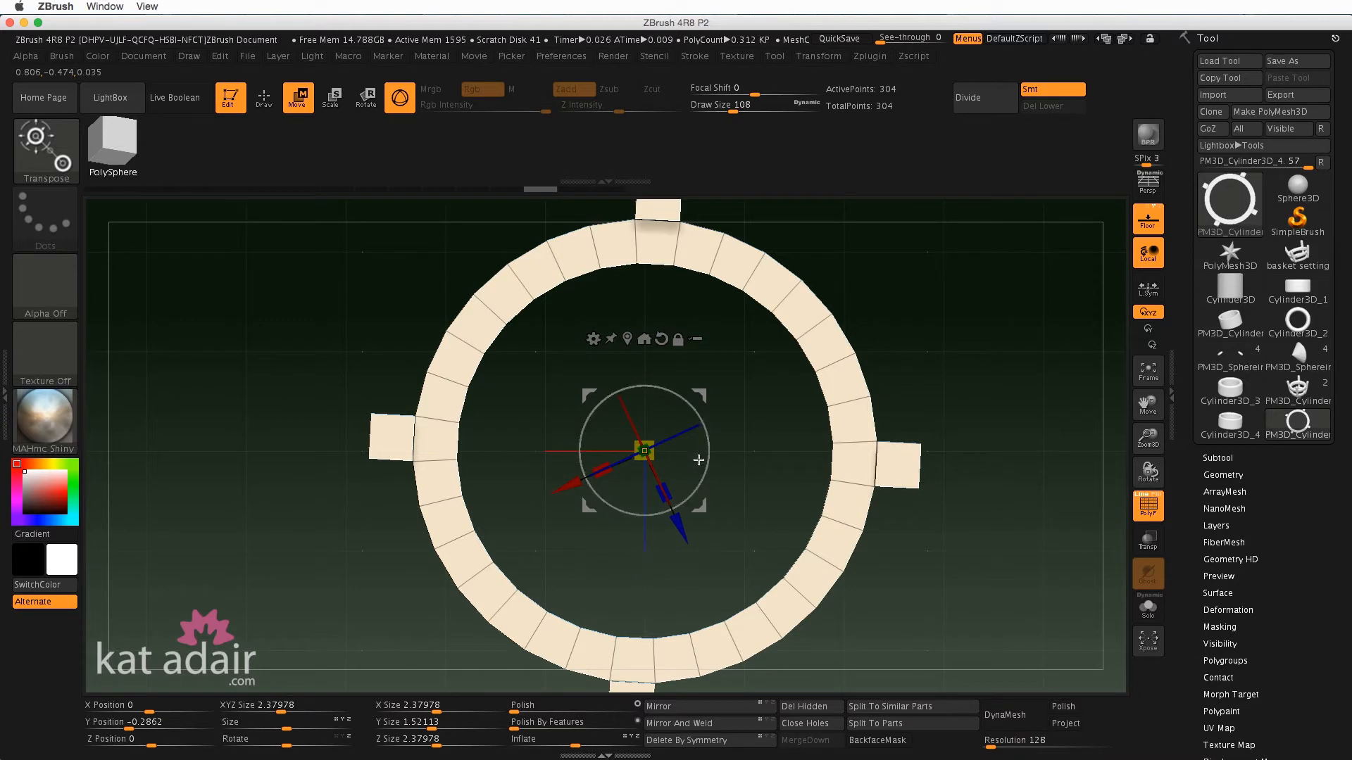
{"action": "left_click_drag", "start_coordinate": [707, 470], "coordinate": [701, 468]}
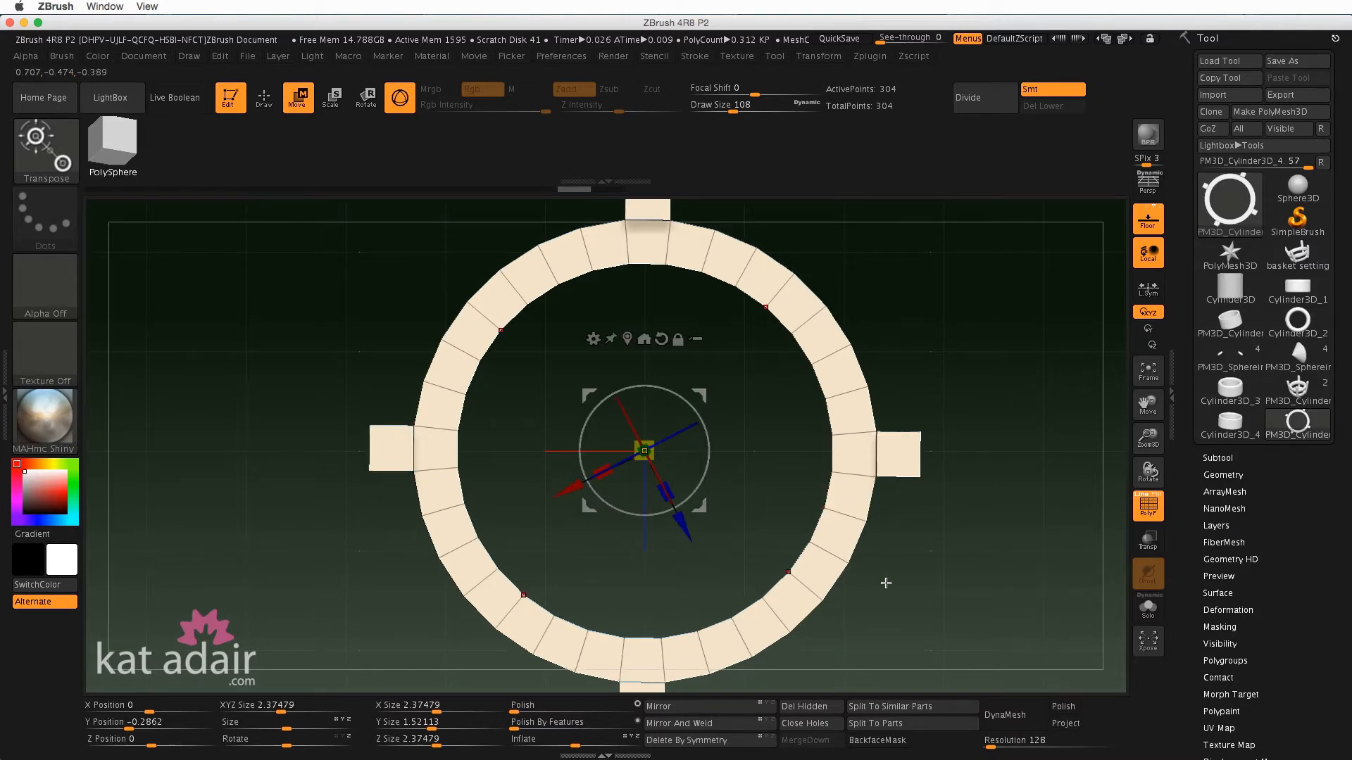
- Fine-tune the rotation in front view until the front prong covers the back one, and reset the Gizmo orientation
{"action": "left_click_drag", "start_coordinate": [886, 583], "coordinate": [924, 486]}
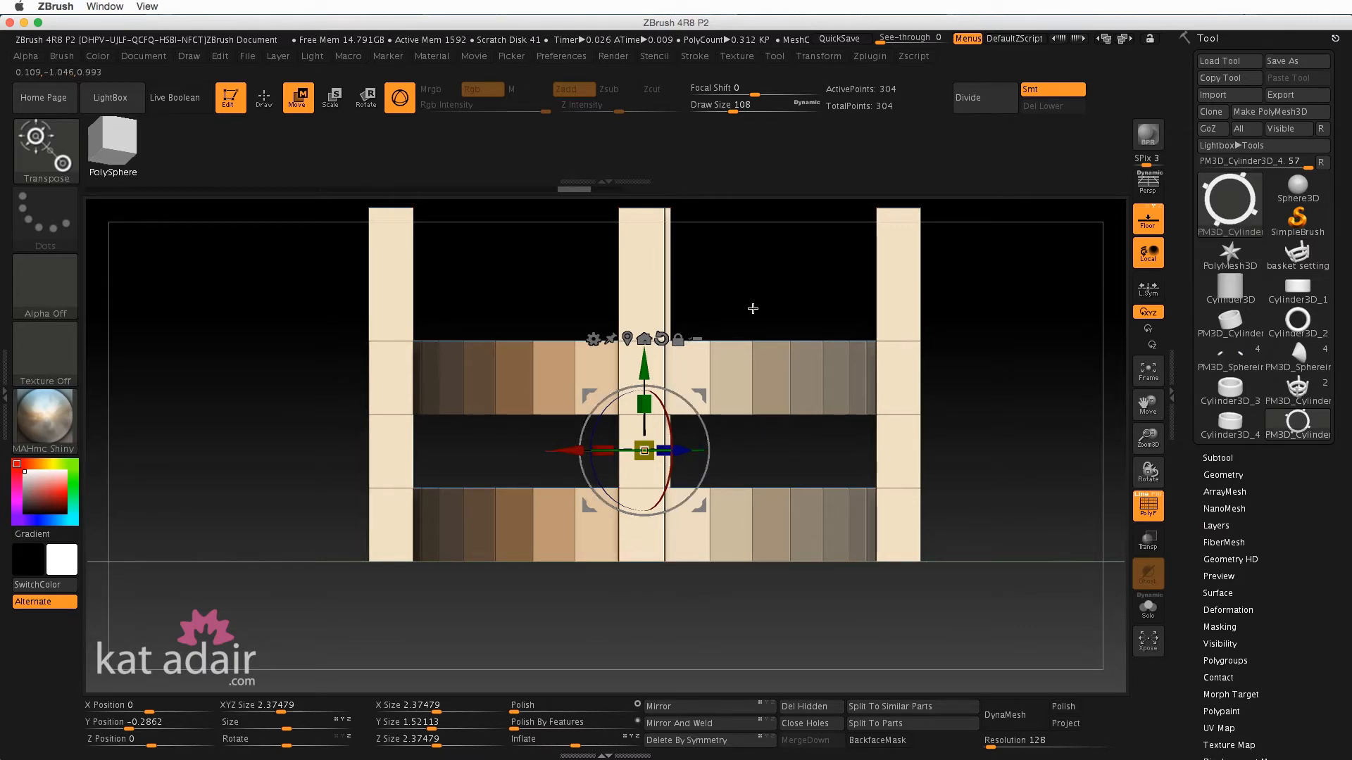
{"action": "left_click_drag", "start_coordinate": [983, 389], "coordinate": [971, 430], "text": "alt"}
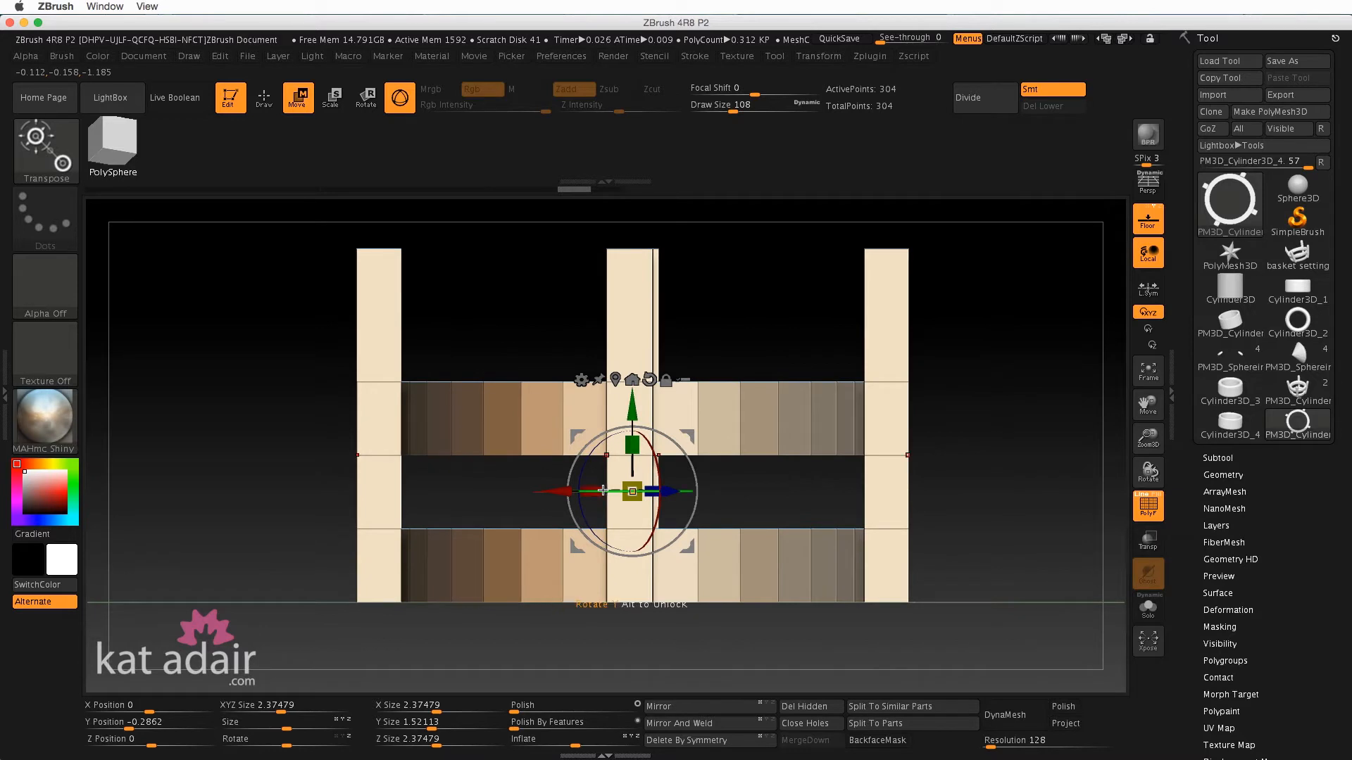
{"action": "left_click_drag", "start_coordinate": [603, 490], "coordinate": [611, 488]}
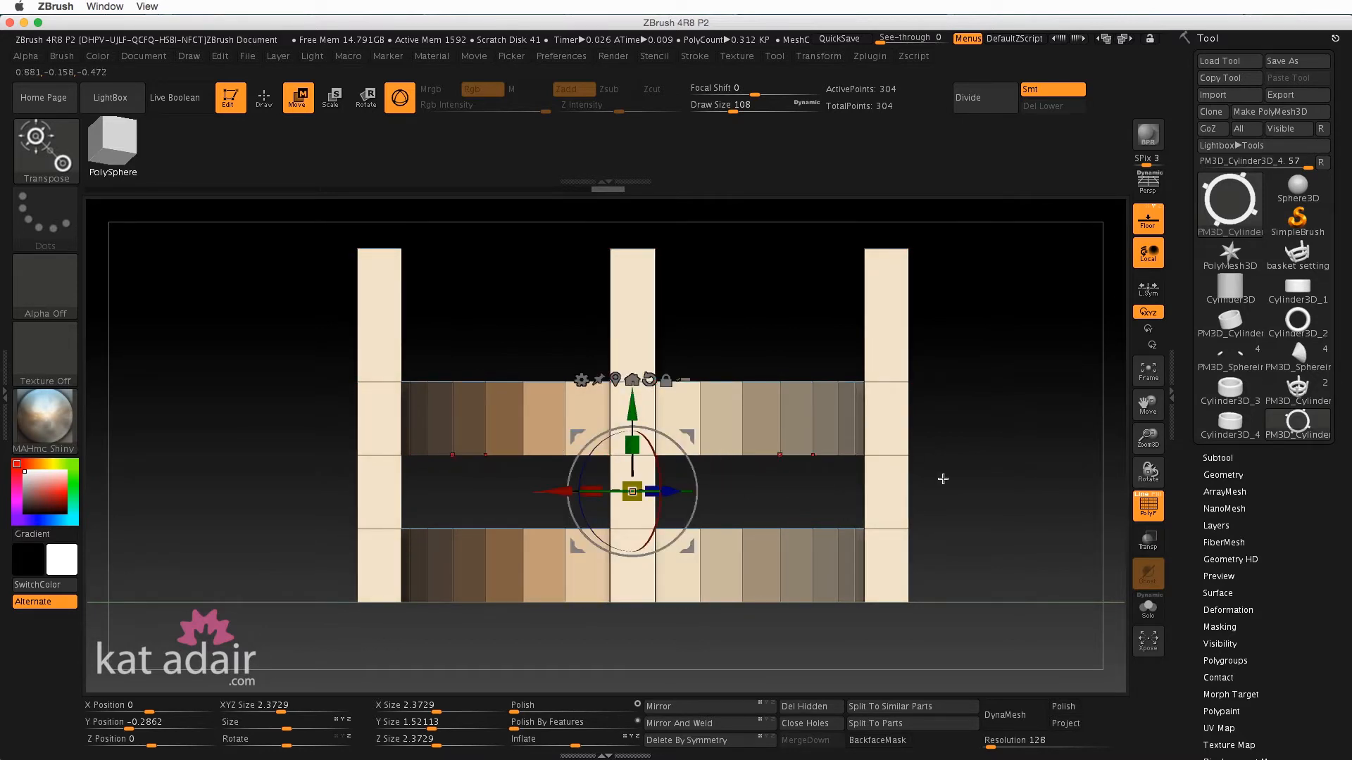
{"action": "mouse_move", "coordinate": [970, 423]}
{"action": "left_mouse_down"}
{"action": "mouse_move", "coordinate": [974, 499]}
{"action": "mouse_move", "coordinate": [977, 430]}
{"action": "left_mouse_up"}
{"action": "left_click_drag", "start_coordinate": [1014, 556], "coordinate": [751, 465]}
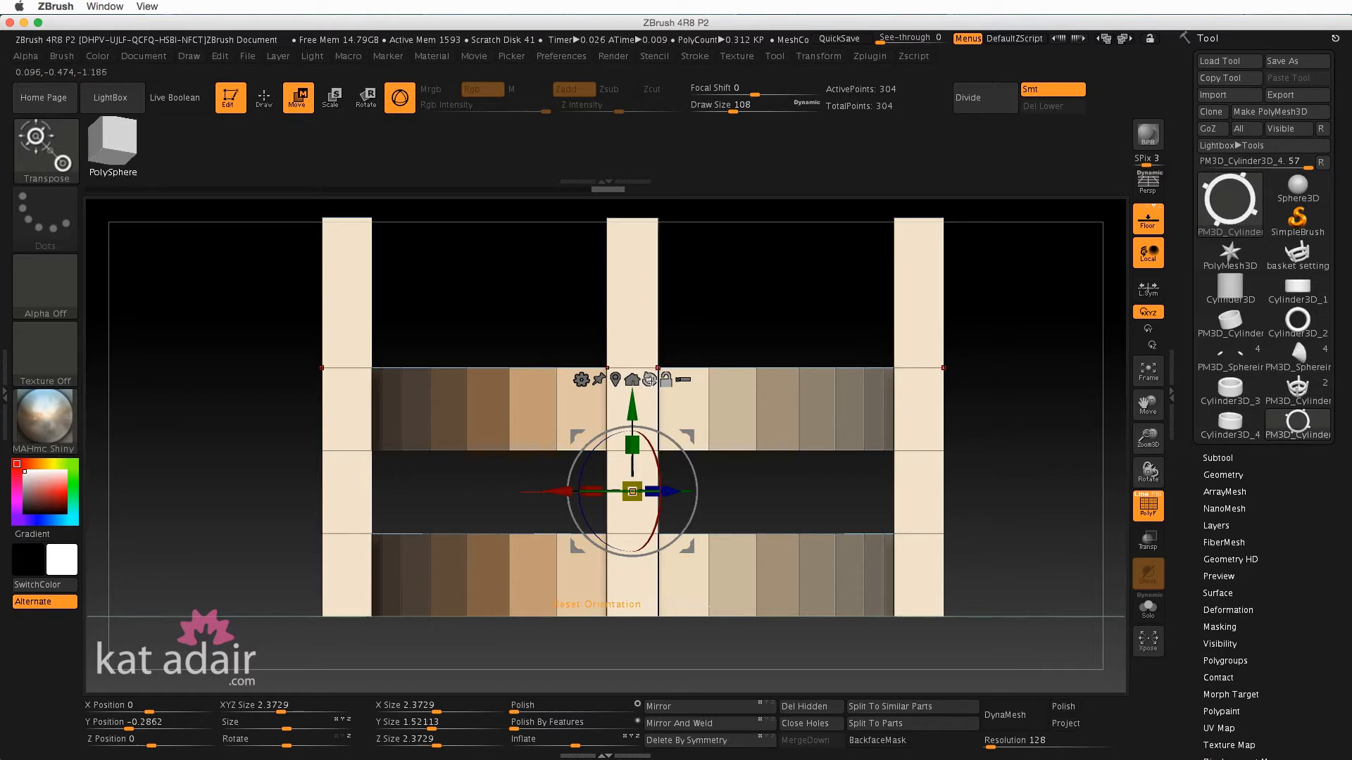
{"action": "left_click", "coordinate": [650, 379]}
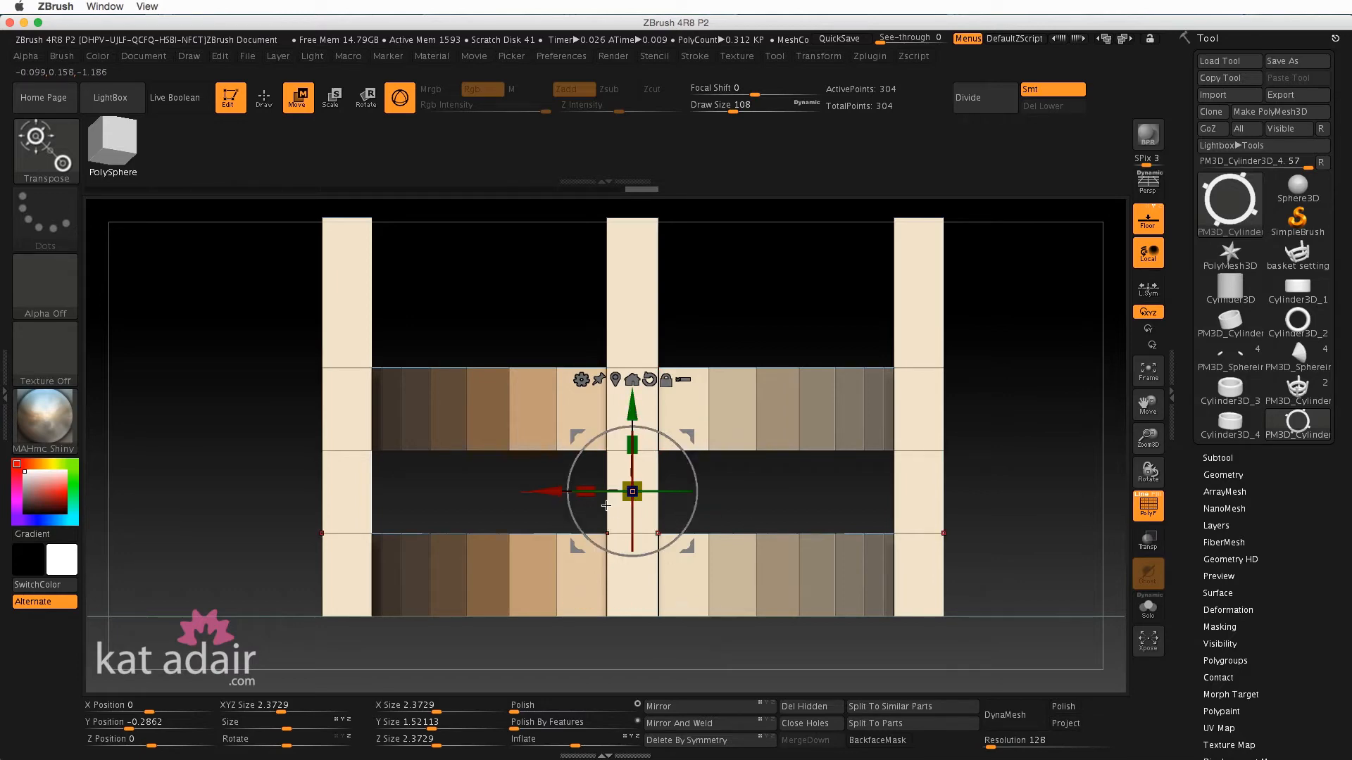
{"action": "left_click_drag", "start_coordinate": [1000, 375], "coordinate": [1007, 503], "text": "shift"}
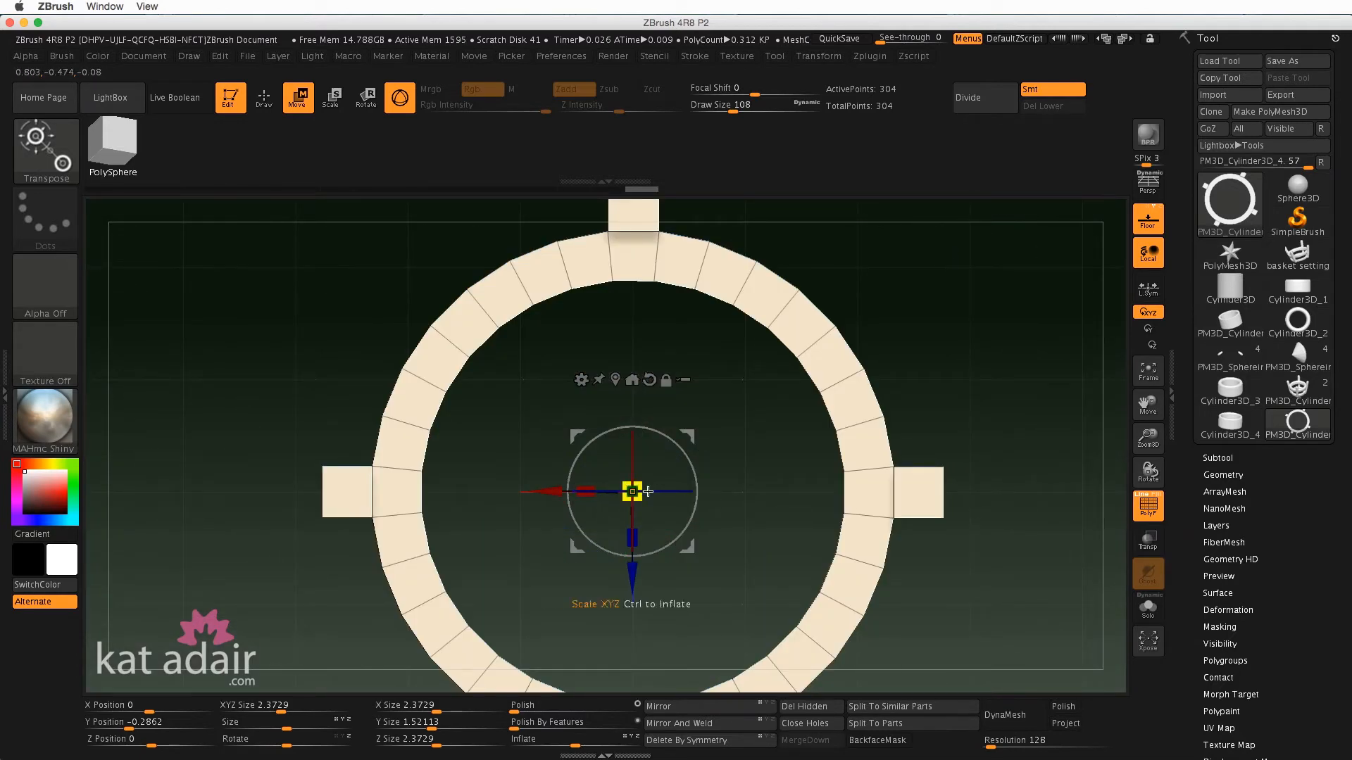
{"action": "left_click_drag", "start_coordinate": [942, 607], "coordinate": [933, 456], "text": "shift"}
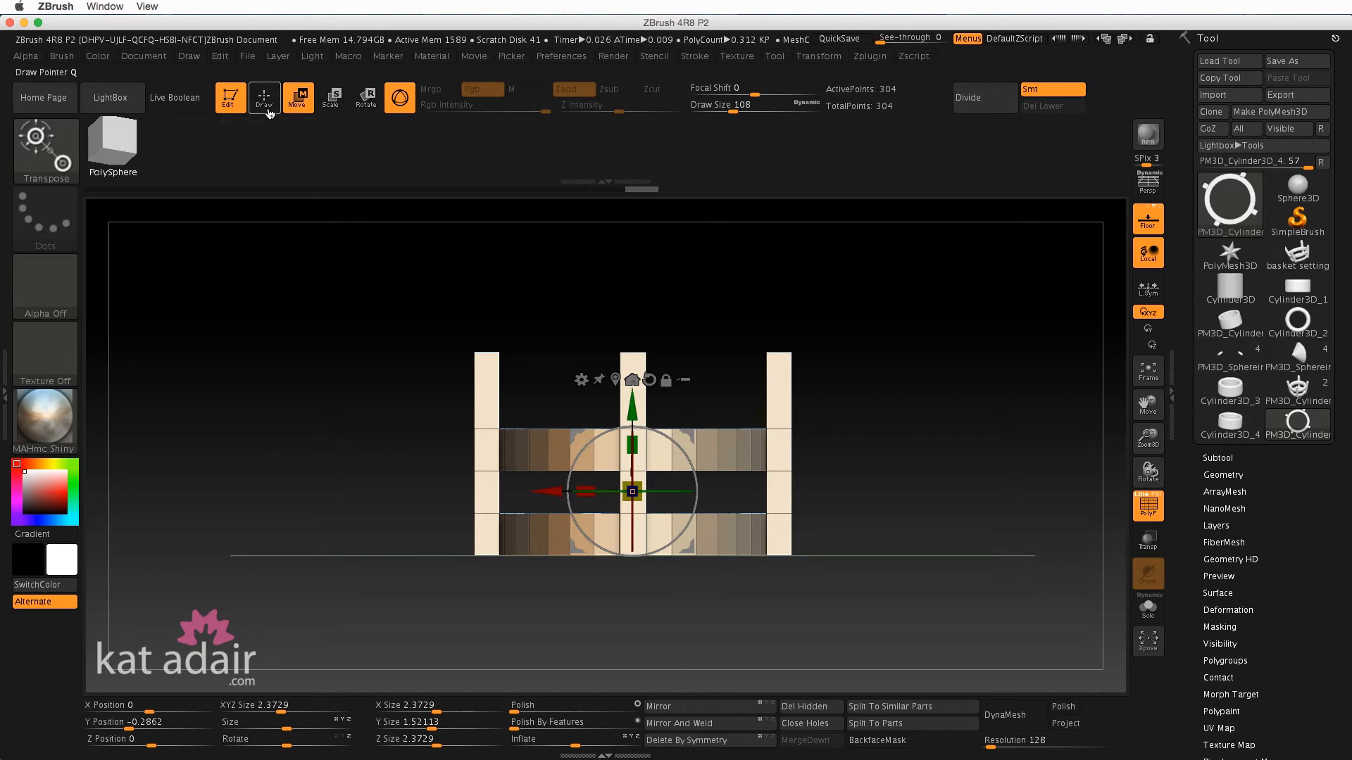
- Switch from Transpose to the ClayBuildup brush
{"action": "left_click", "coordinate": [67, 164]}
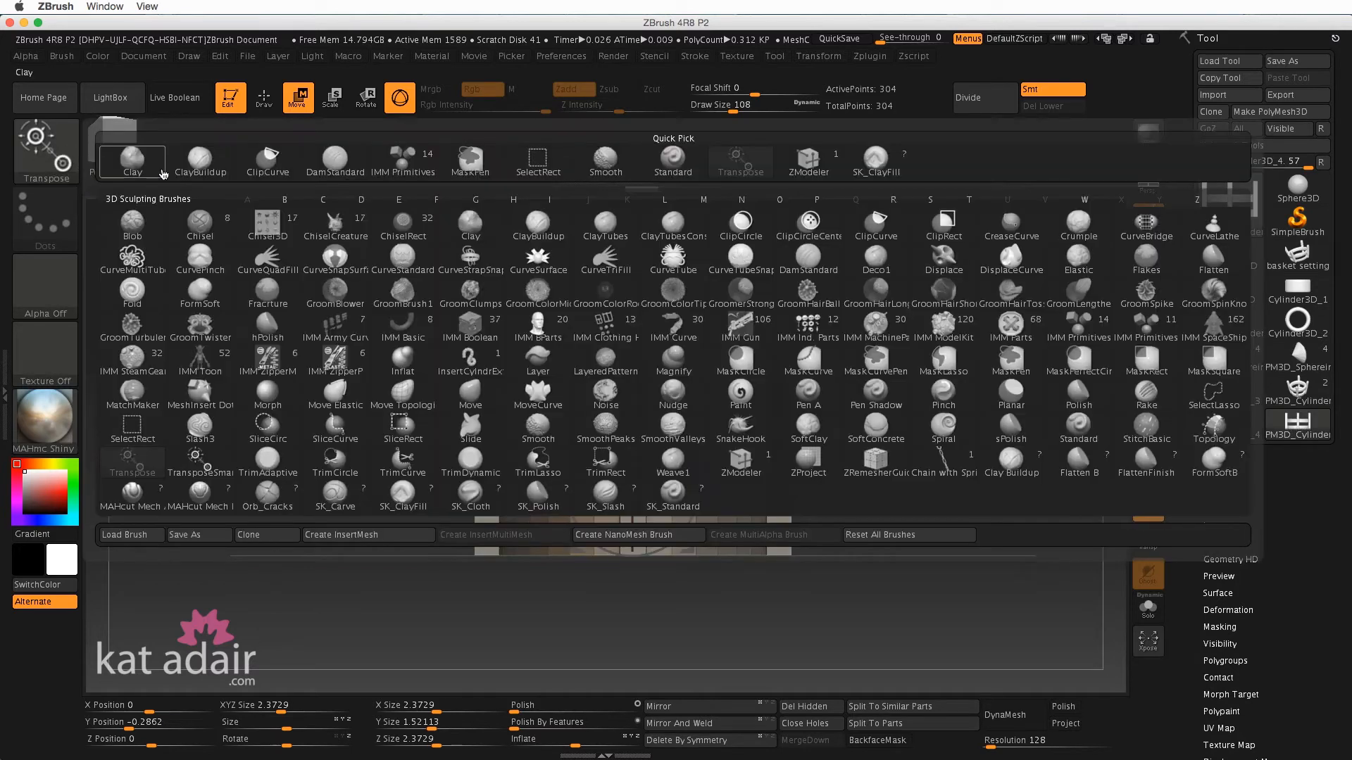
{"action": "left_click", "coordinate": [200, 160]}
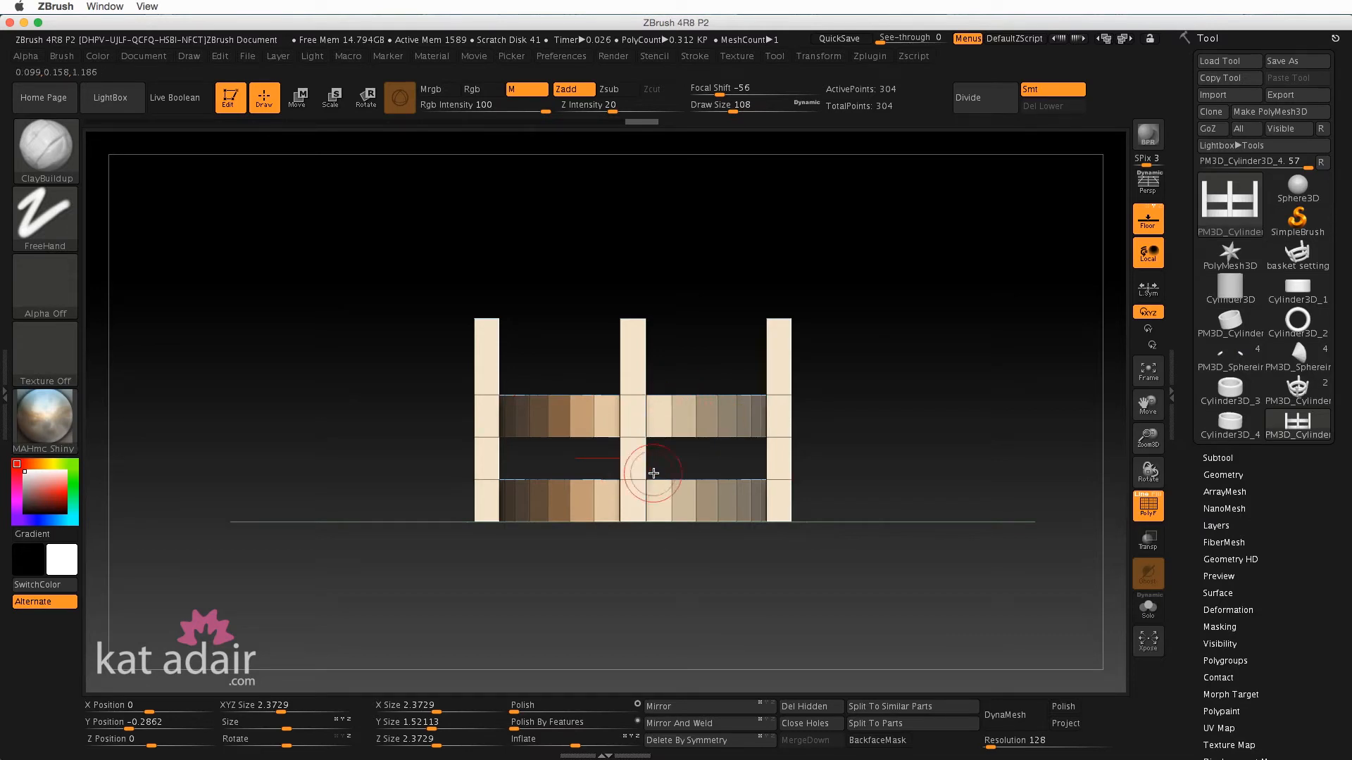
- Try masking the upper ring and the tops of the prongs with a rectangular mask, and clear the mask
{"action": "key", "text": "ctrl"}
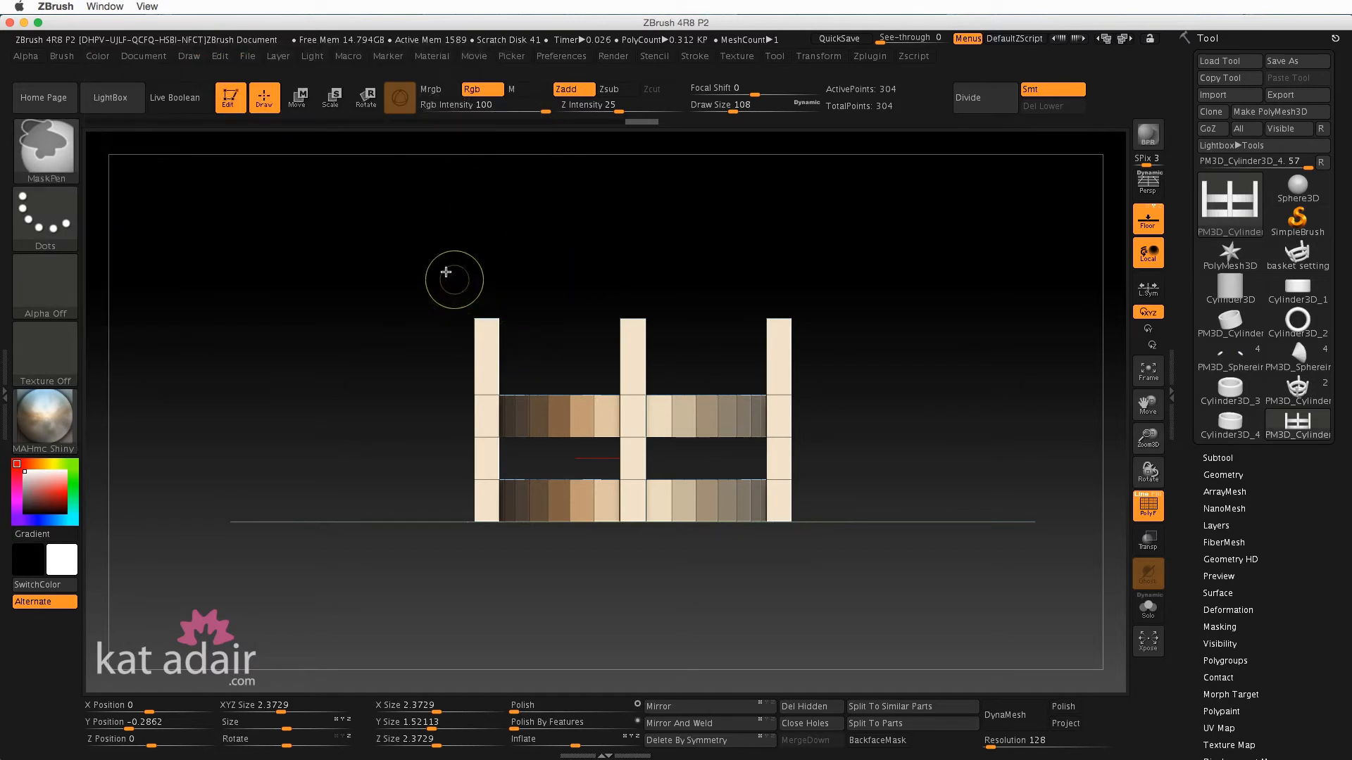
{"action": "left_click_drag", "start_coordinate": [477, 277], "coordinate": [828, 453], "text": "ctrl"}
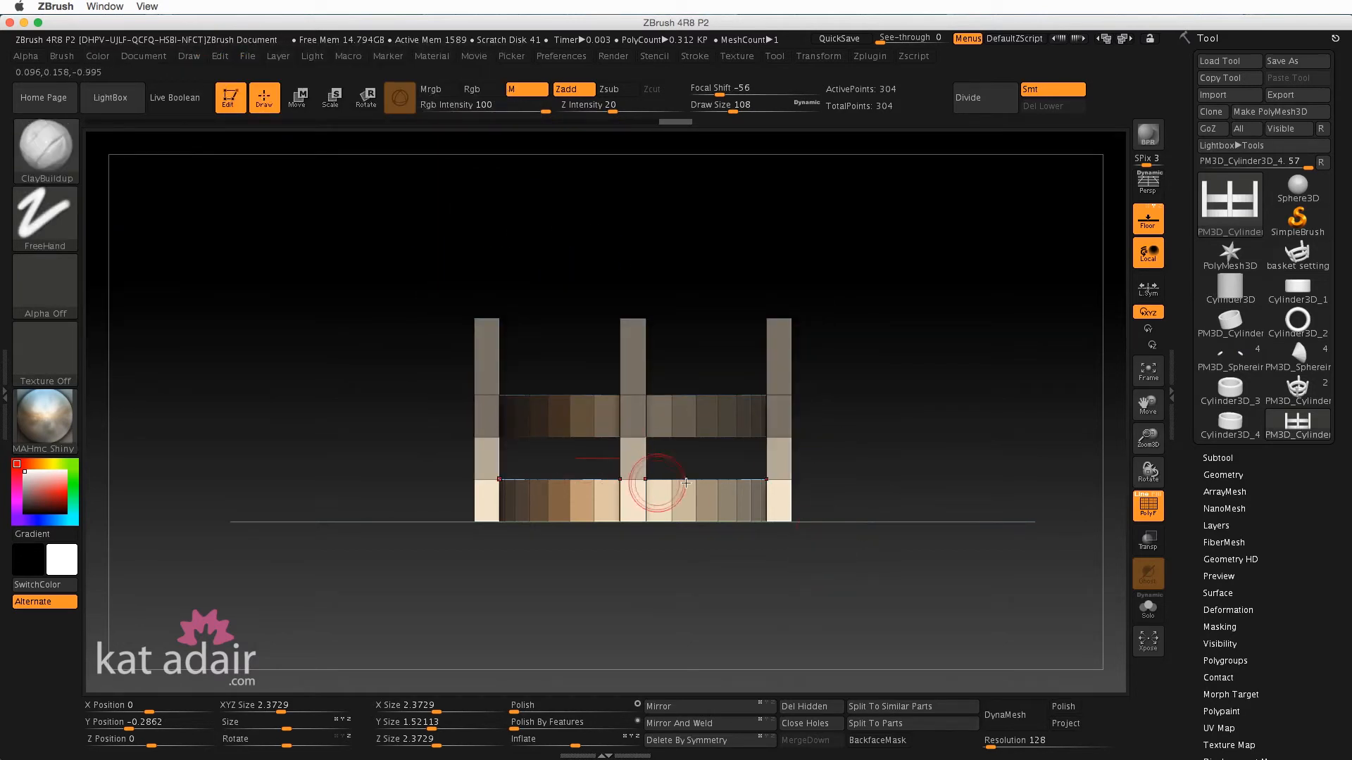
{"action": "left_click_drag", "start_coordinate": [754, 538], "coordinate": [808, 368], "text": "ctrl"}
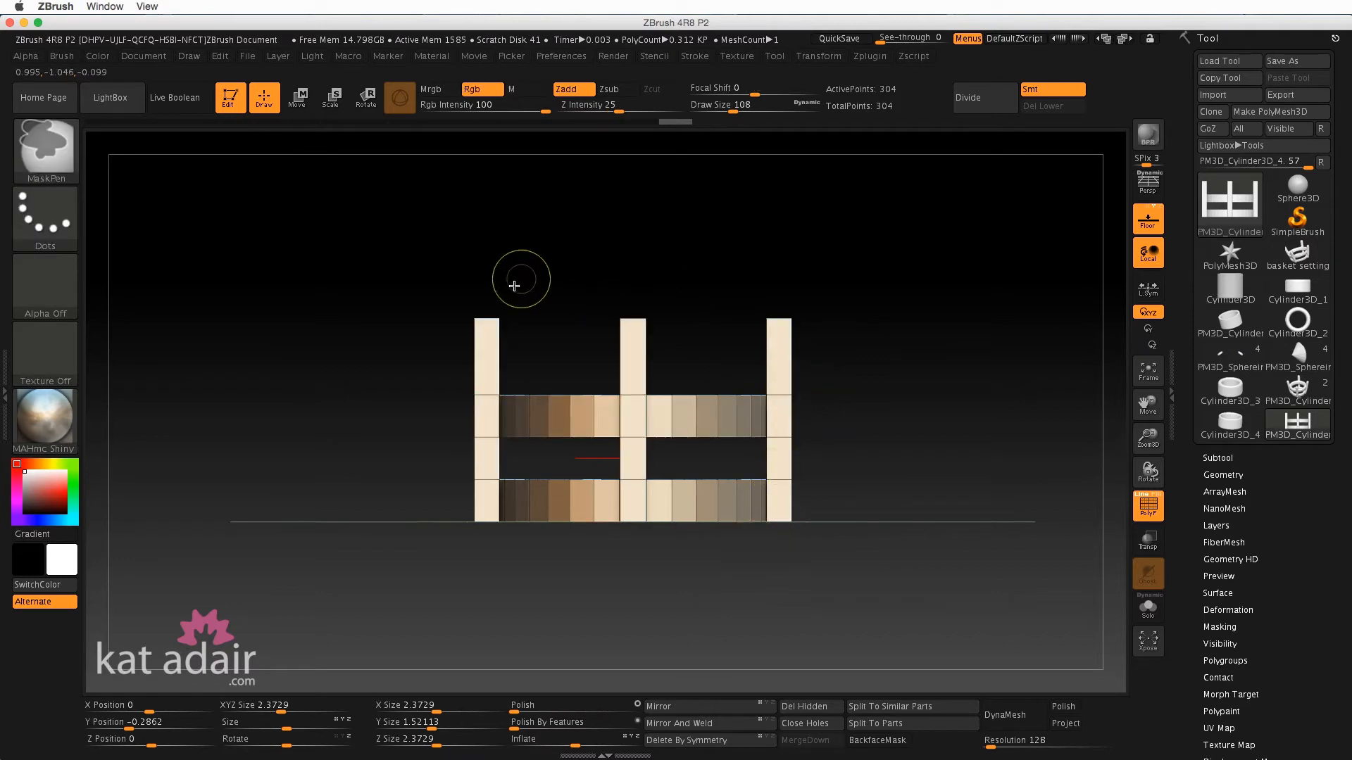
- Assign the gradient Alpha 27 to the MaskPen brush
{"action": "key", "text": "ctrl"}
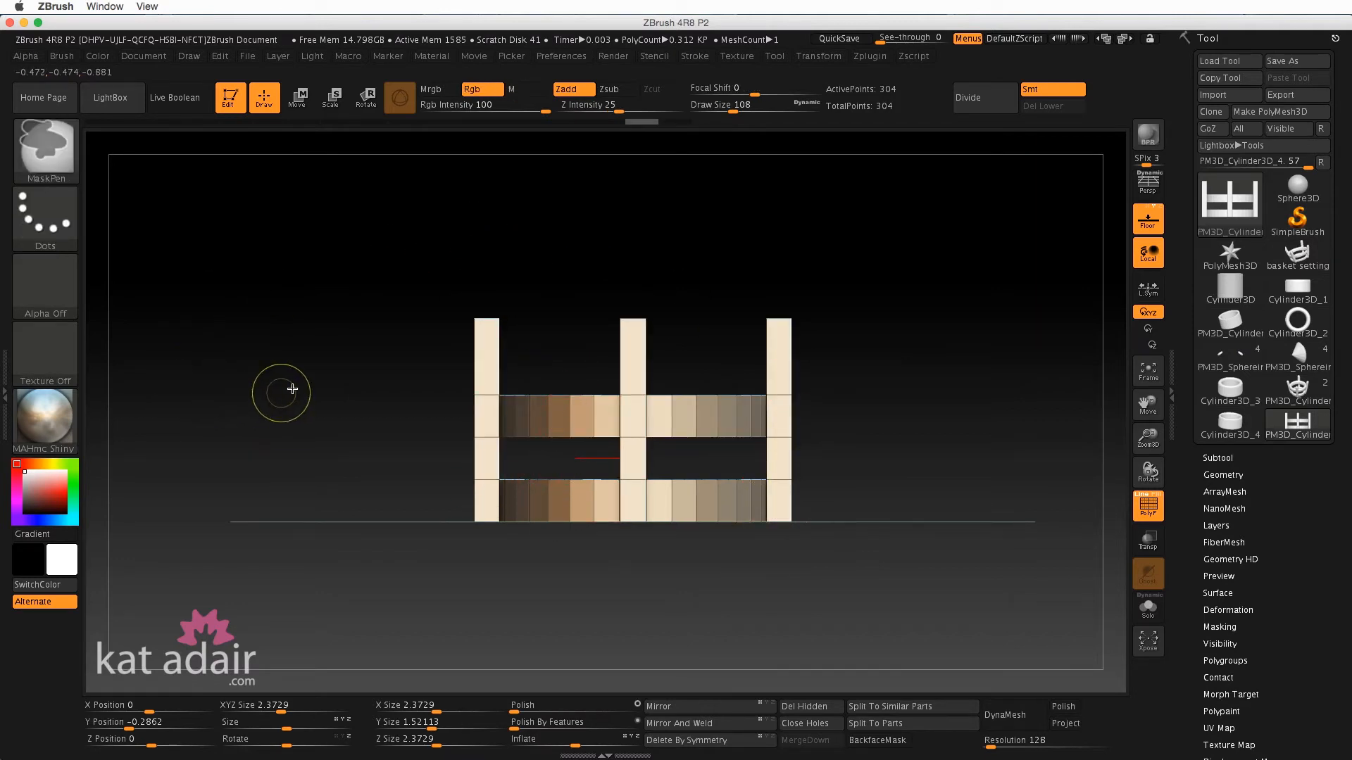
{"action": "left_click", "coordinate": [54, 286]}
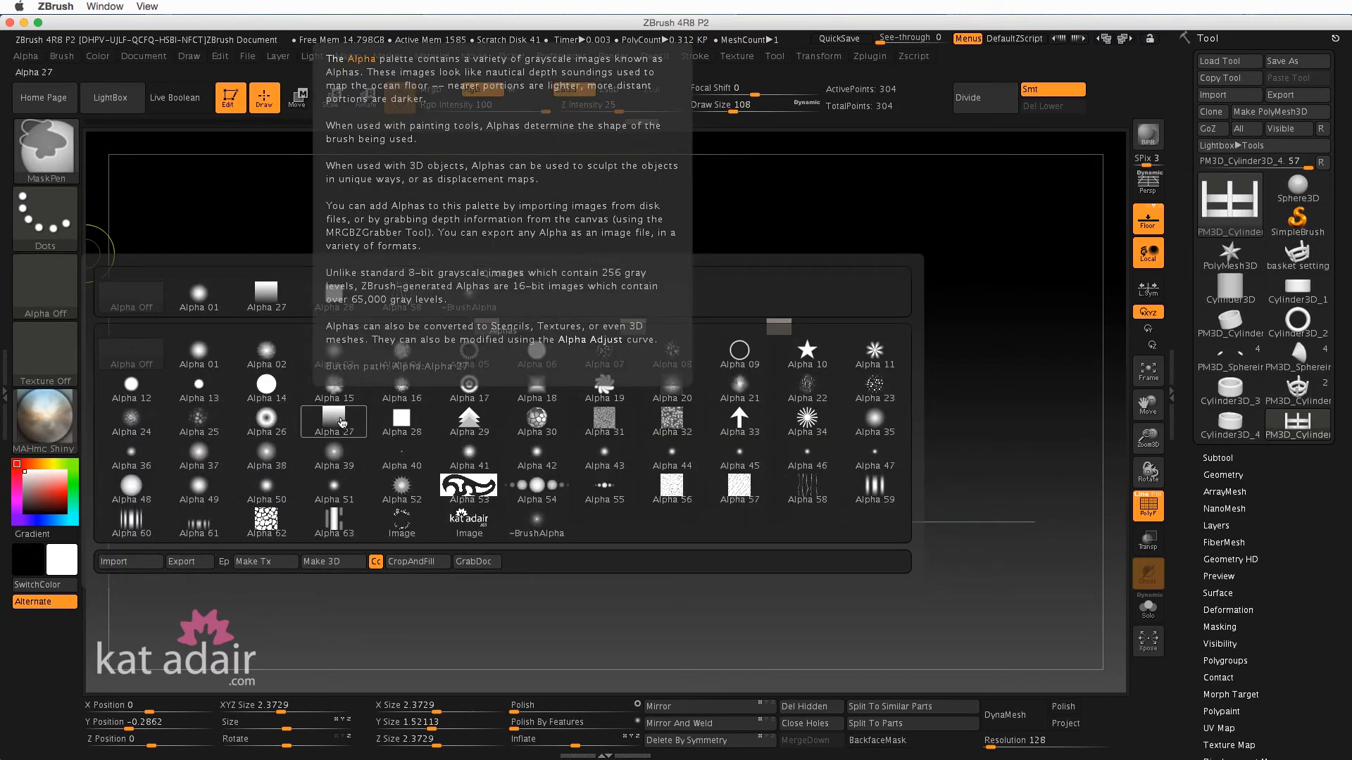
{"action": "left_click", "coordinate": [342, 423]}
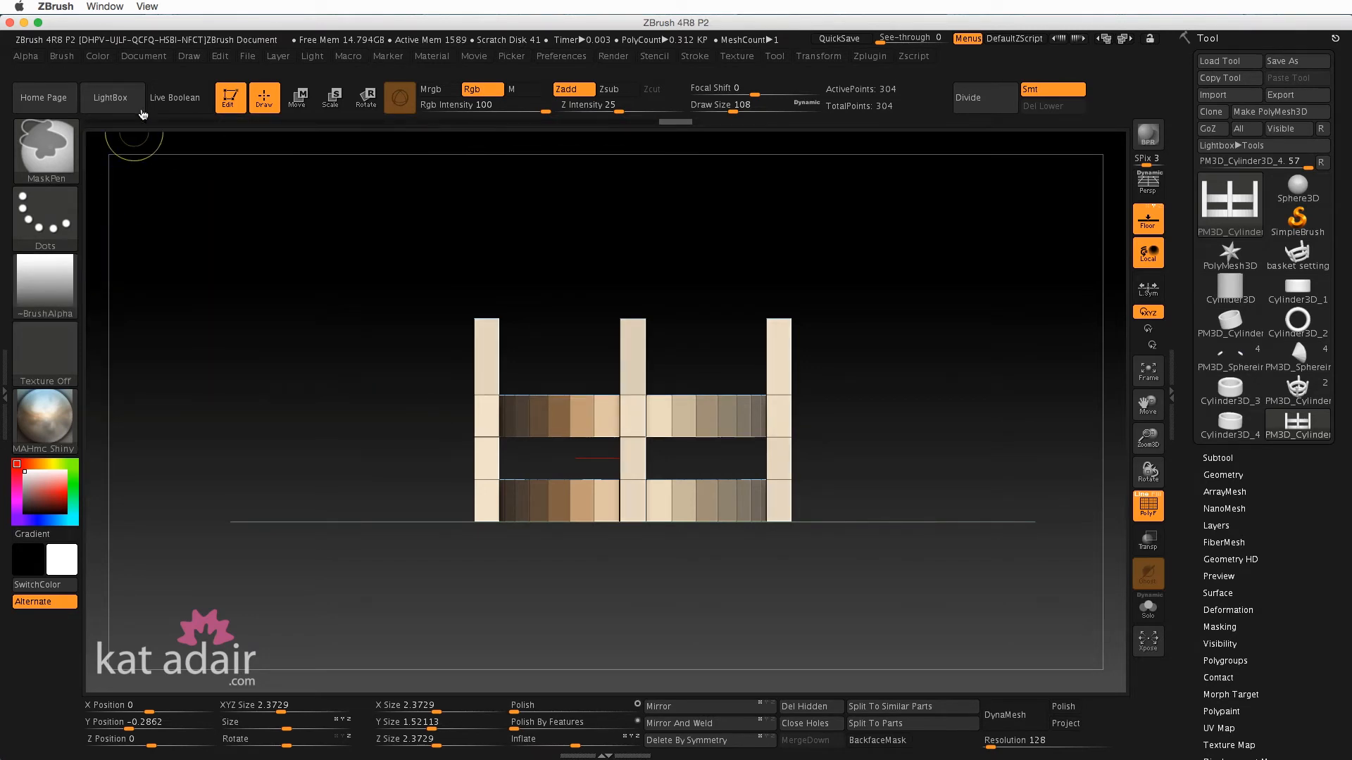
- Rotate the MaskPen's gradient alpha through four successive 90-degree turns
{"action": "left_click", "coordinate": [30, 57]}
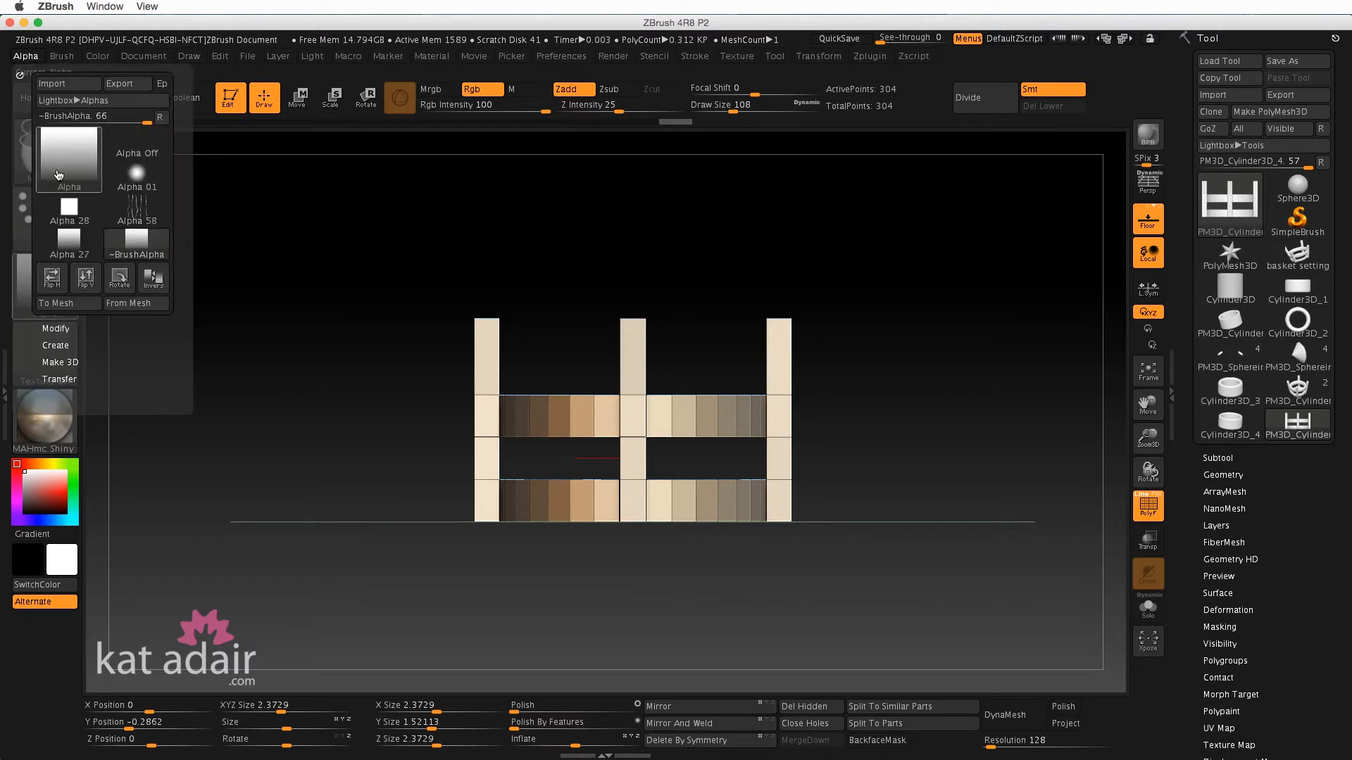
{"action": "left_click", "coordinate": [121, 279]}
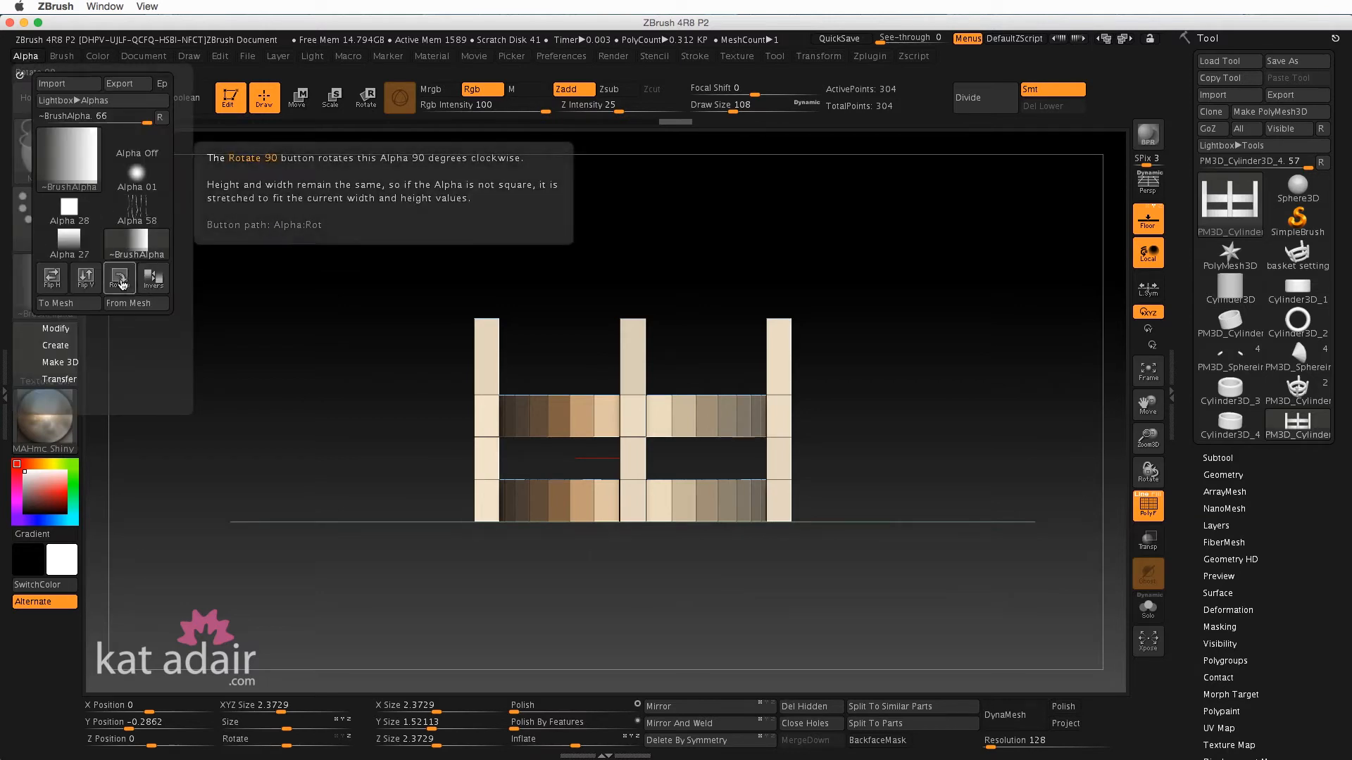
{"action": "left_click", "coordinate": [121, 278]}
{"action": "left_click", "coordinate": [122, 279]}
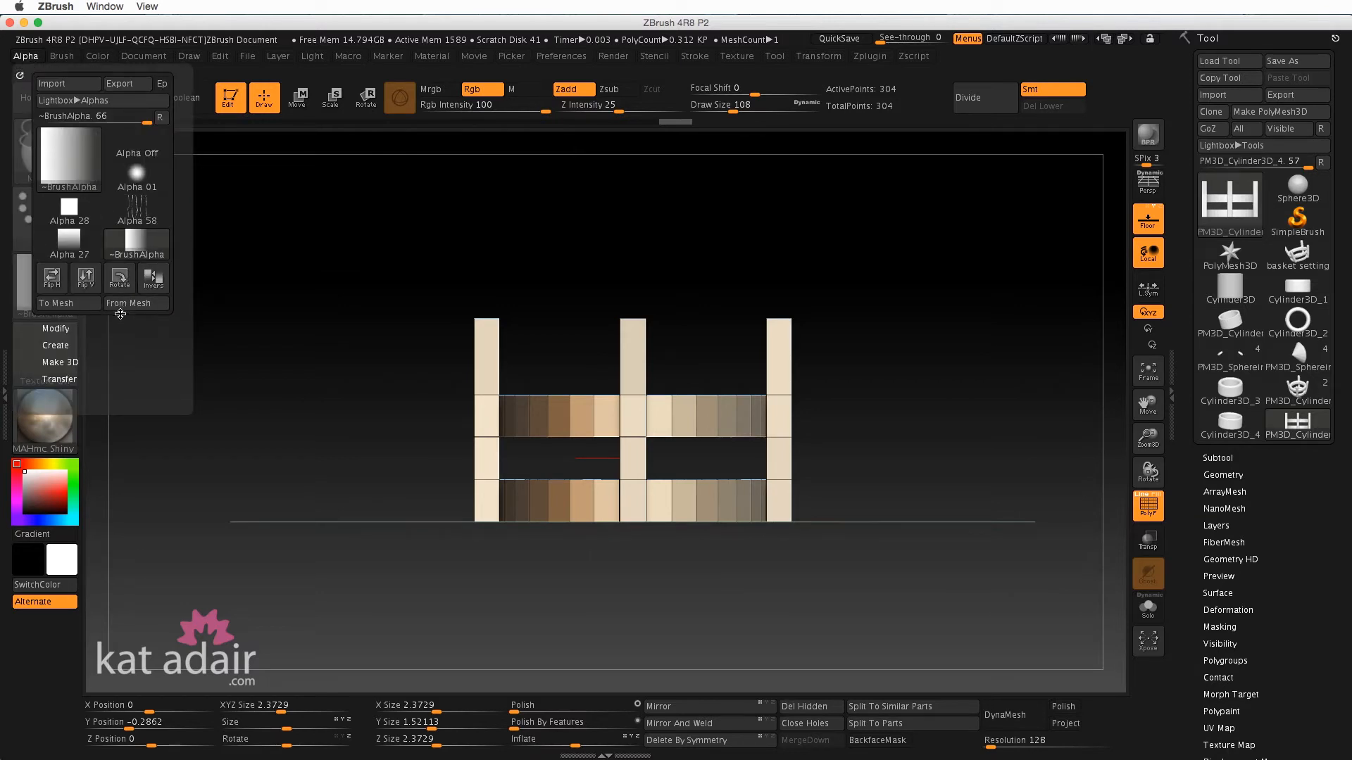
{"action": "left_click", "coordinate": [120, 278]}
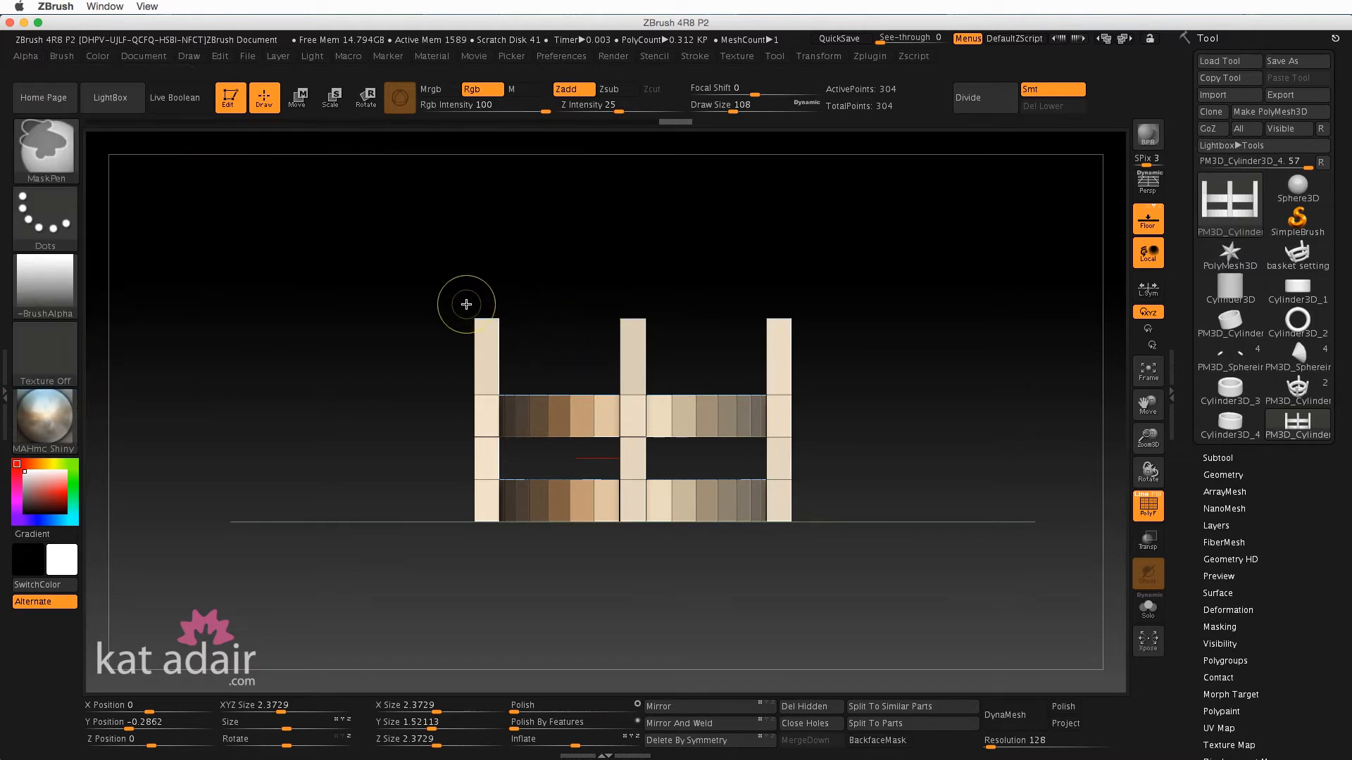
- Try tapering the setting's base inward under a gradient mask over the whole model, and undo the scaling and mask
{"action": "mouse_move", "coordinate": [462, 309]}
{"action": "left_mouse_down", "text": "ctrl"}
{"action": "mouse_move", "coordinate": [721, 371]}
{"action": "mouse_move", "coordinate": [807, 443]}
{"action": "mouse_move", "coordinate": [800, 521]}
{"action": "left_mouse_up", "text": "ctrl"}
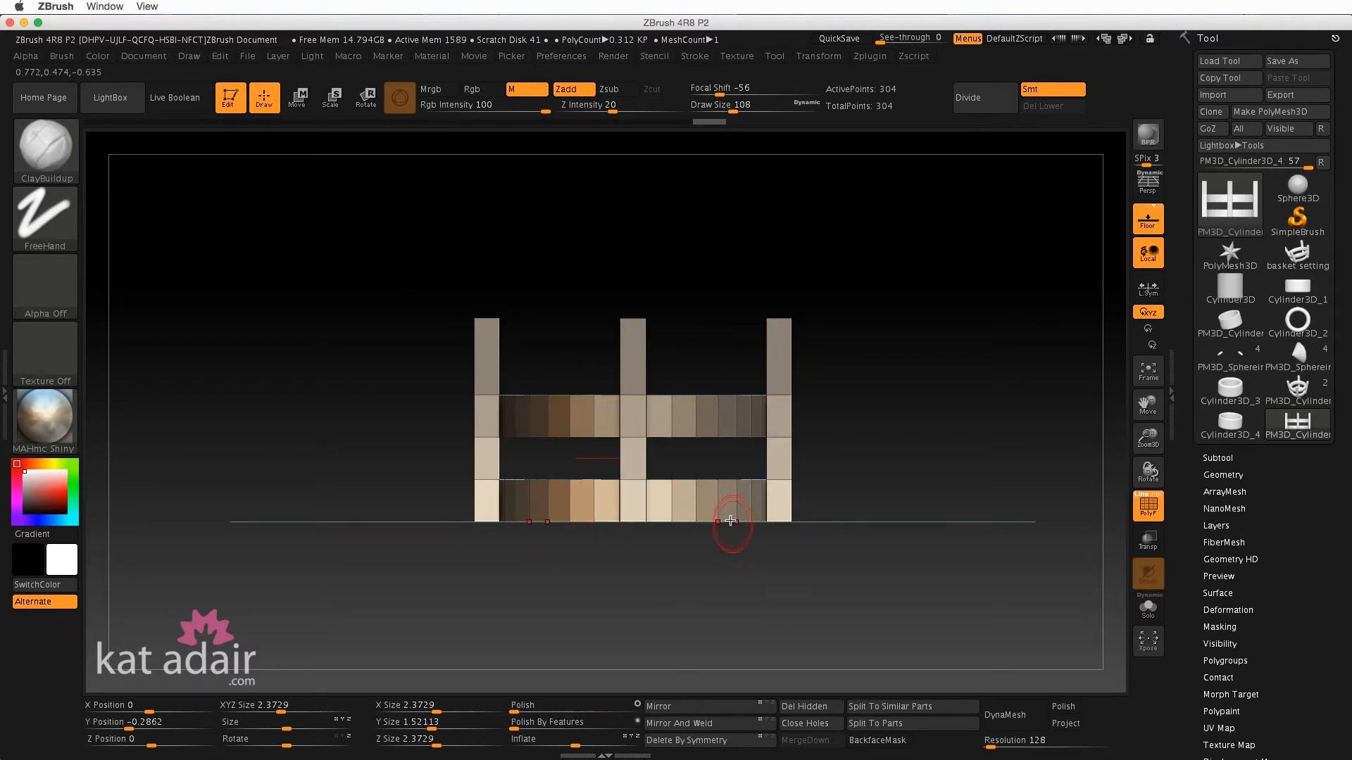
{"action": "left_click", "coordinate": [296, 97]}
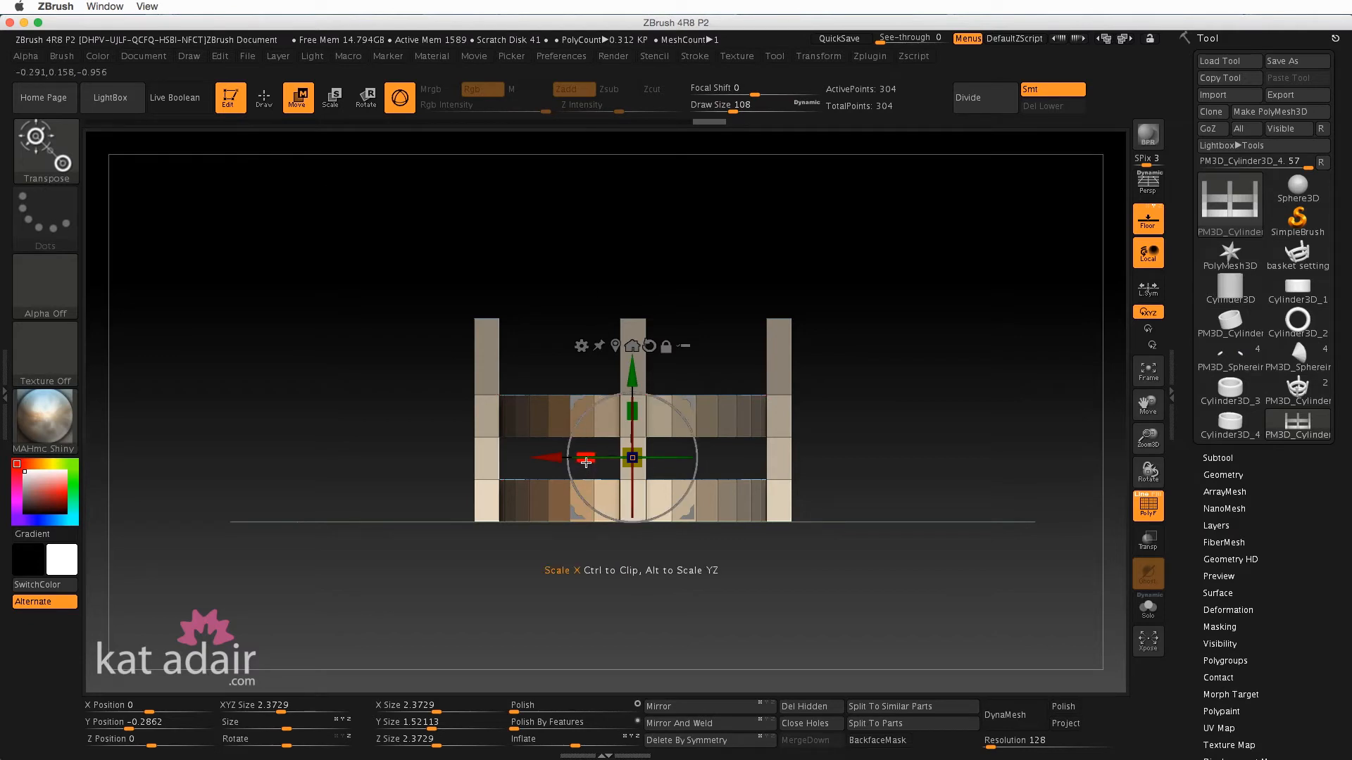
{"action": "left_click_drag", "start_coordinate": [585, 460], "coordinate": [623, 466]}
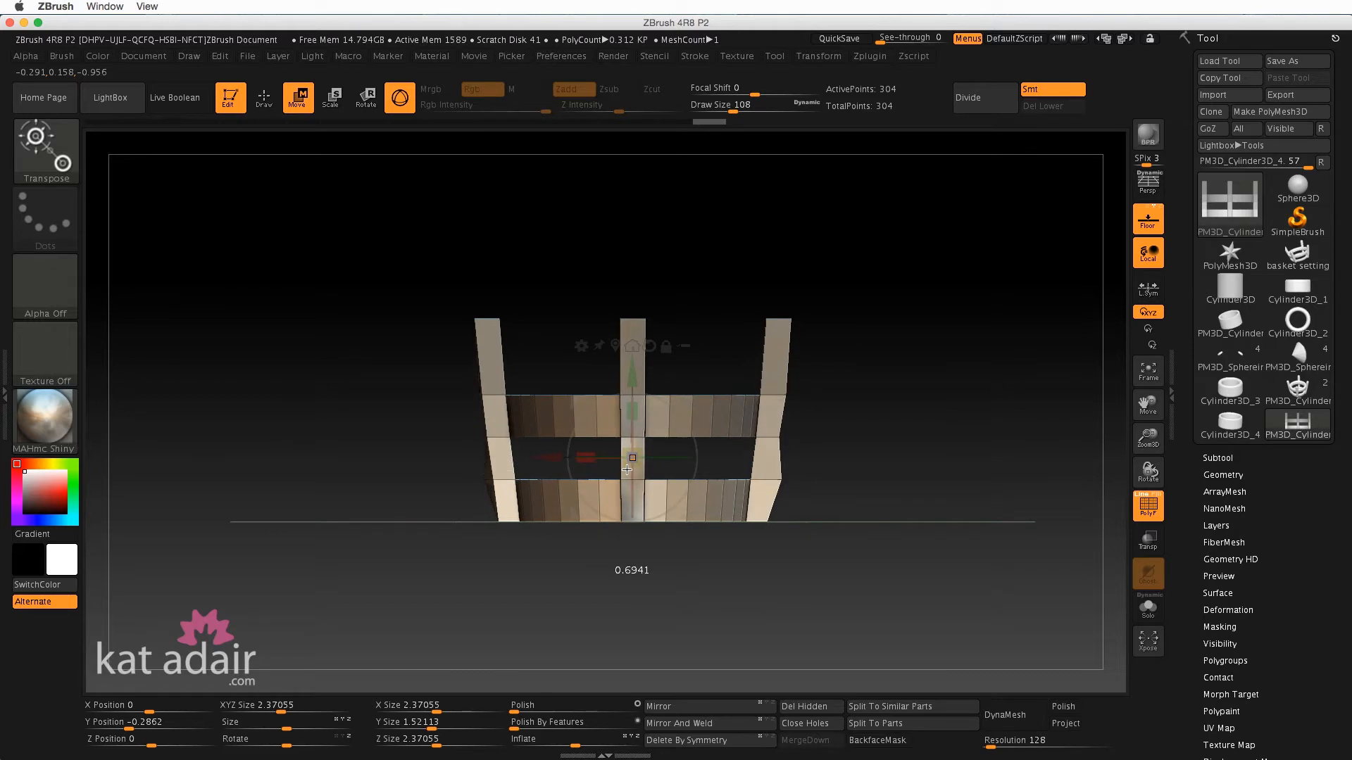
{"action": "left_click_drag", "start_coordinate": [890, 428], "coordinate": [858, 528]}
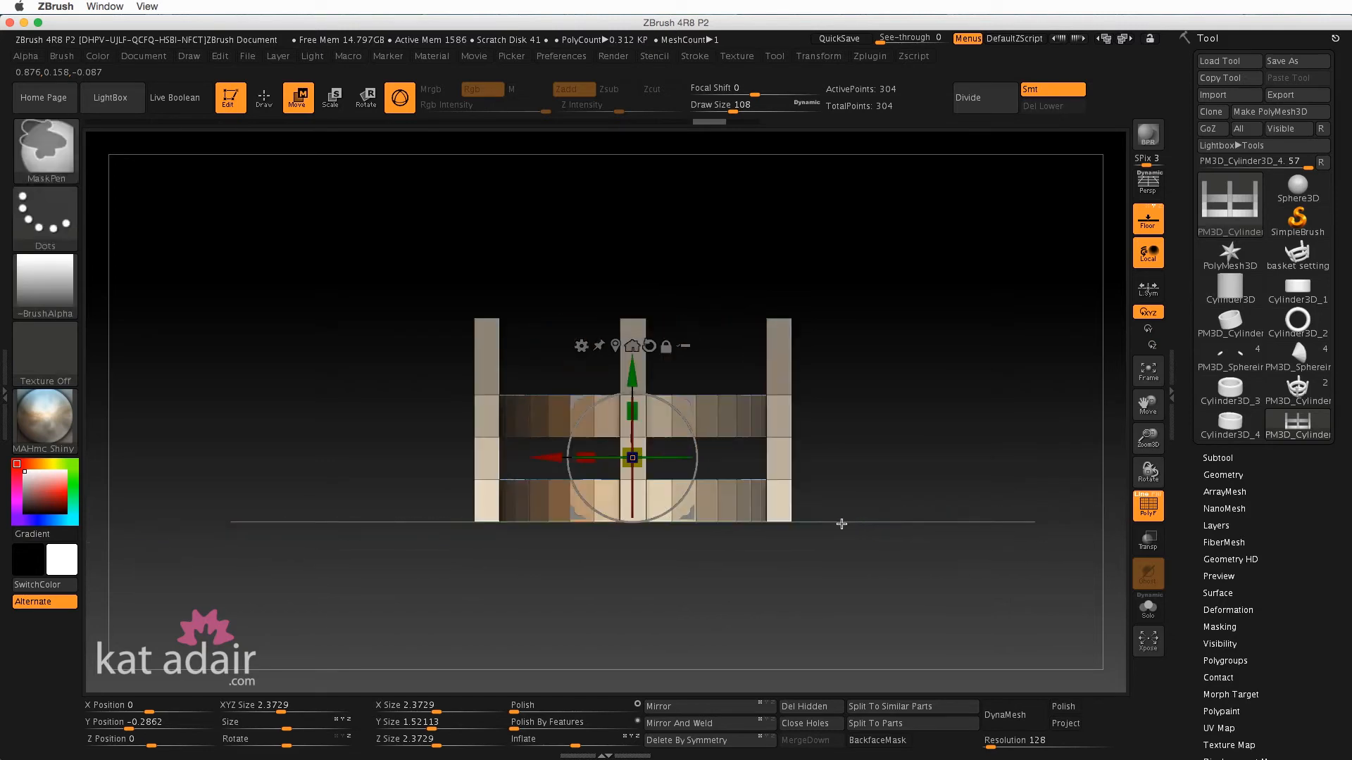
{"action": "key", "text": "ctrl+z"}
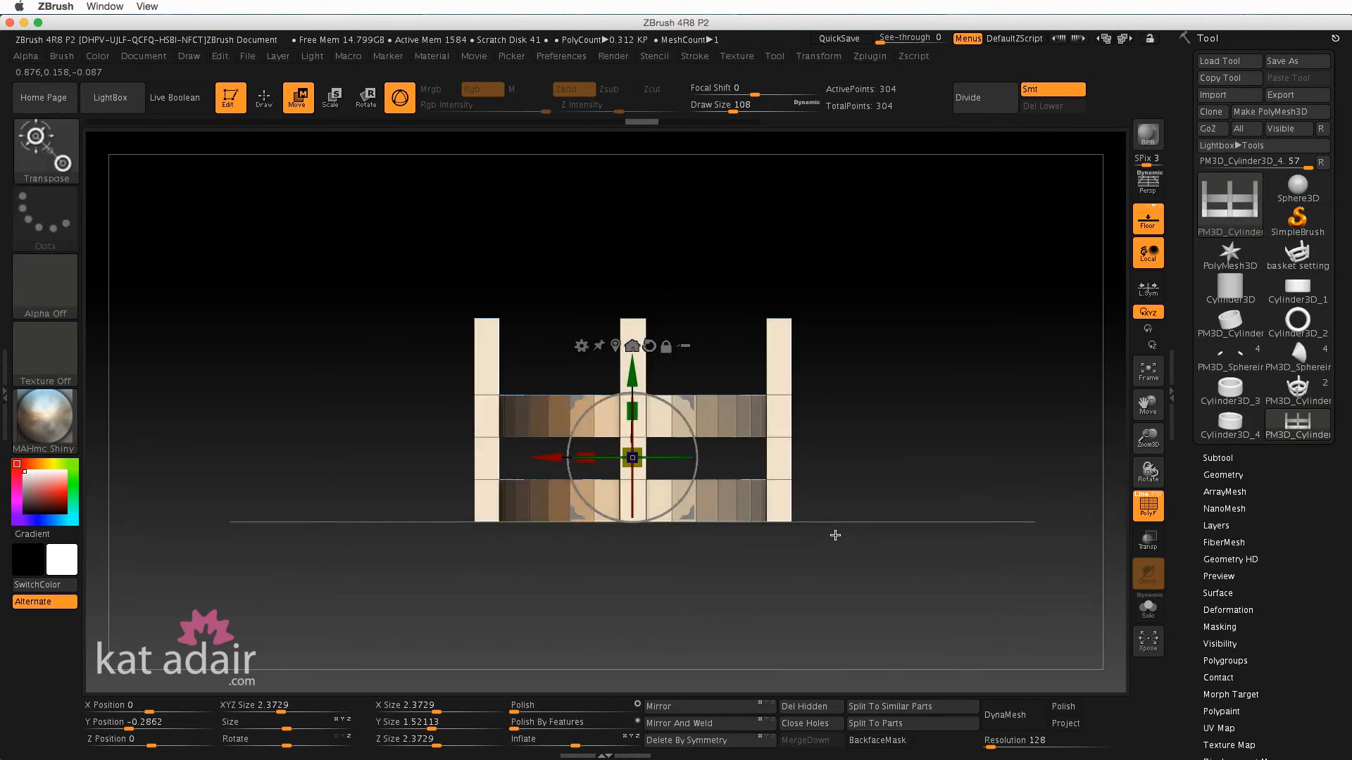
- Mask the entire setting with the vertical gradient, strongest at the prong tips and fading towards the base
{"action": "left_click_drag", "start_coordinate": [833, 533], "coordinate": [878, 523]}
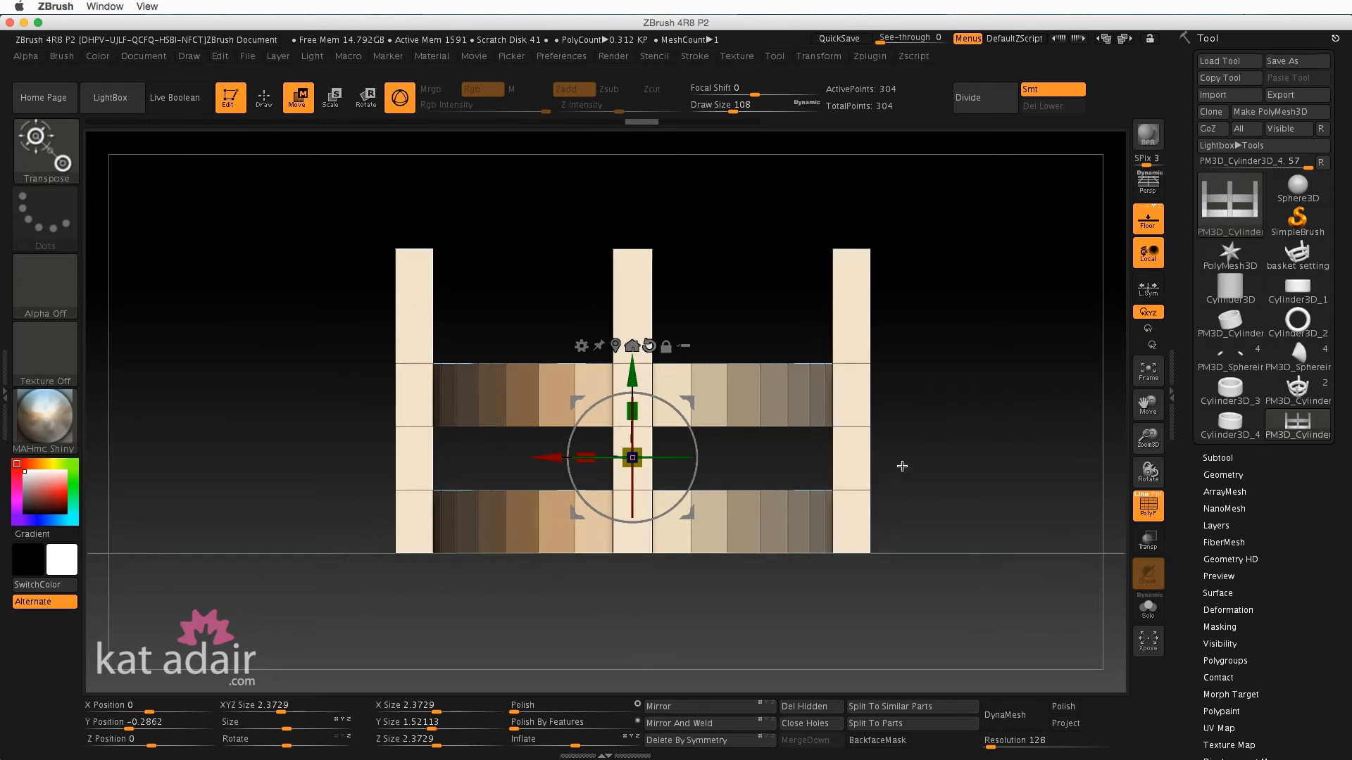
{"action": "mouse_move", "coordinate": [902, 466]}
{"action": "left_mouse_down"}
{"action": "mouse_move", "coordinate": [896, 488]}
{"action": "mouse_move", "coordinate": [901, 473]}
{"action": "left_mouse_up"}
{"action": "key", "text": "ctrl"}
{"action": "key", "text": "ctrl"}
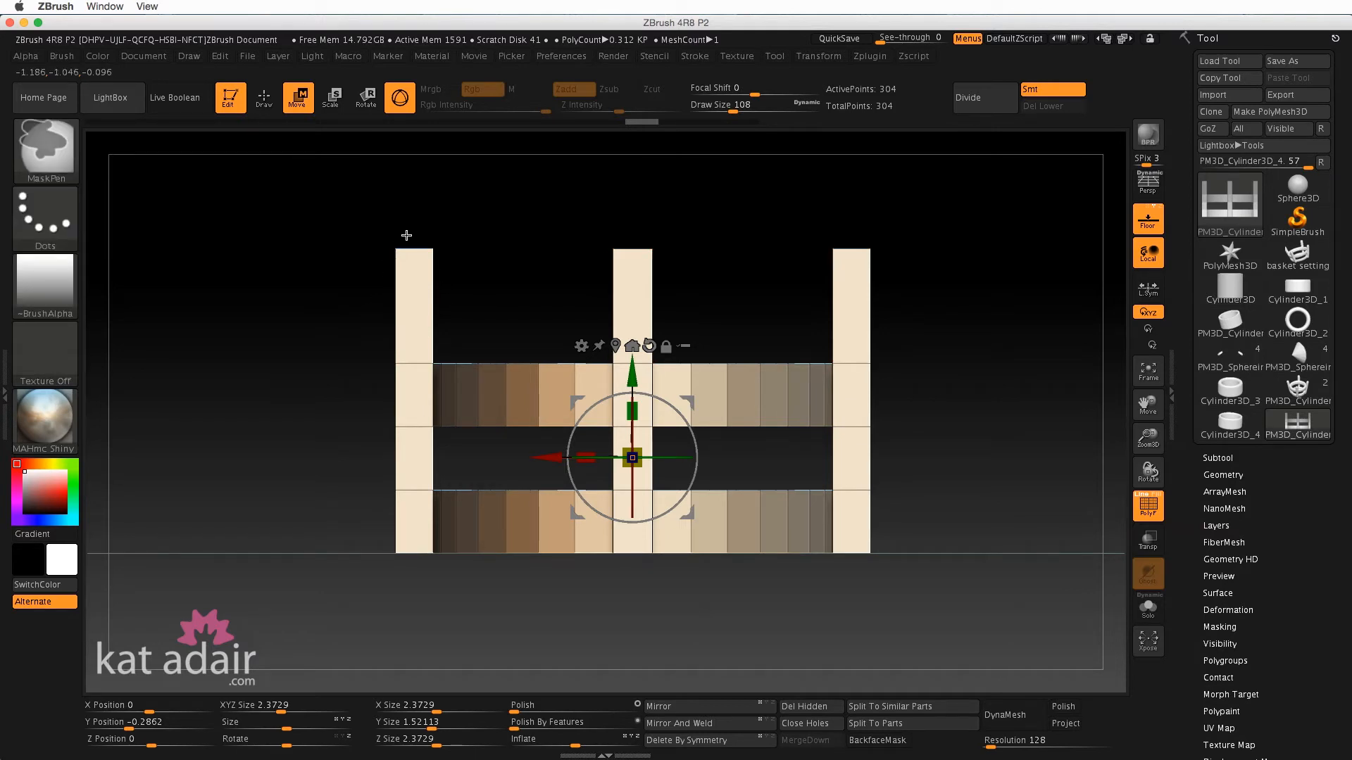
{"action": "key", "text": "ctrl"}
{"action": "mouse_move", "coordinate": [388, 241]}
{"action": "left_mouse_down", "text": "ctrl"}
{"action": "mouse_move", "coordinate": [583, 262]}
{"action": "mouse_move", "coordinate": [881, 423]}
{"action": "mouse_move", "coordinate": [876, 560]}
{"action": "left_mouse_up", "text": "ctrl"}
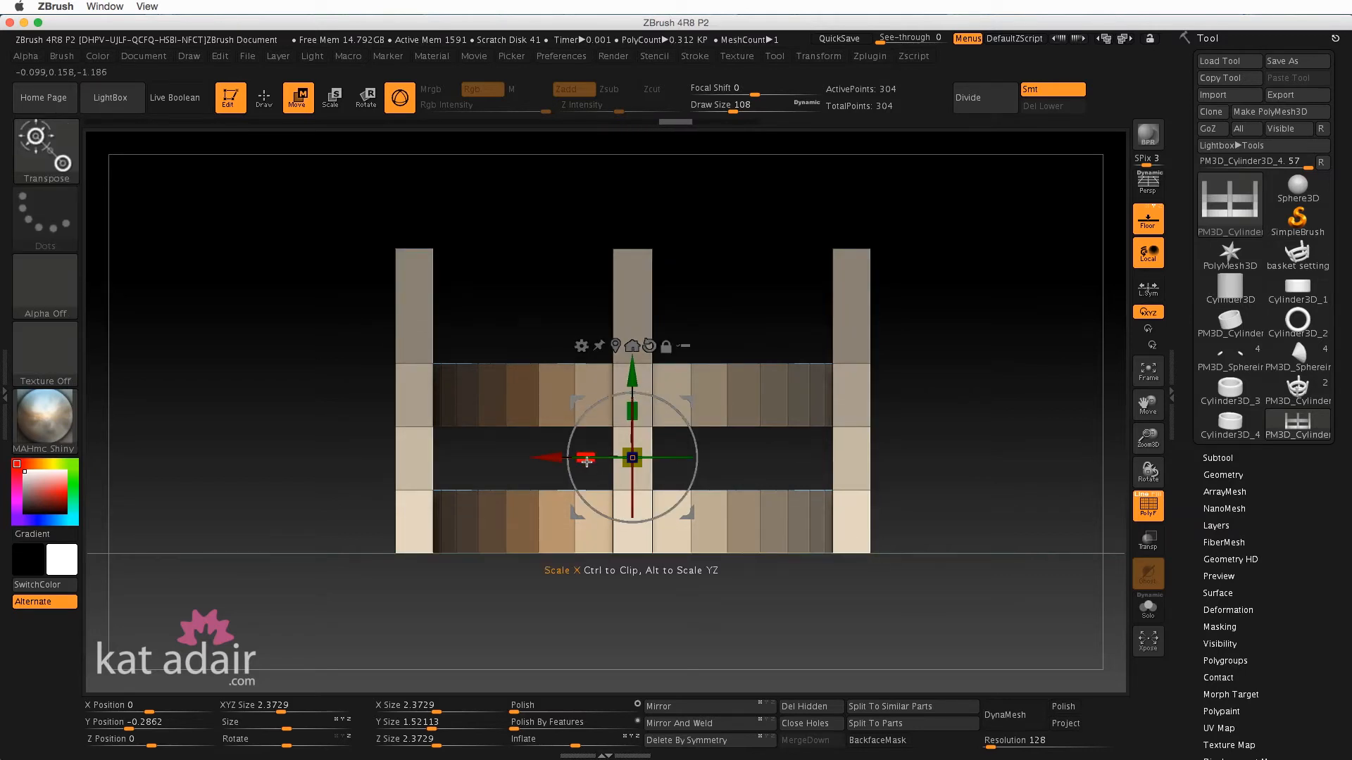
- Scale the less-masked base inward in two passes so the rings and prongs taper downwards, and clear the mask
{"action": "left_click_drag", "start_coordinate": [587, 462], "coordinate": [646, 476]}
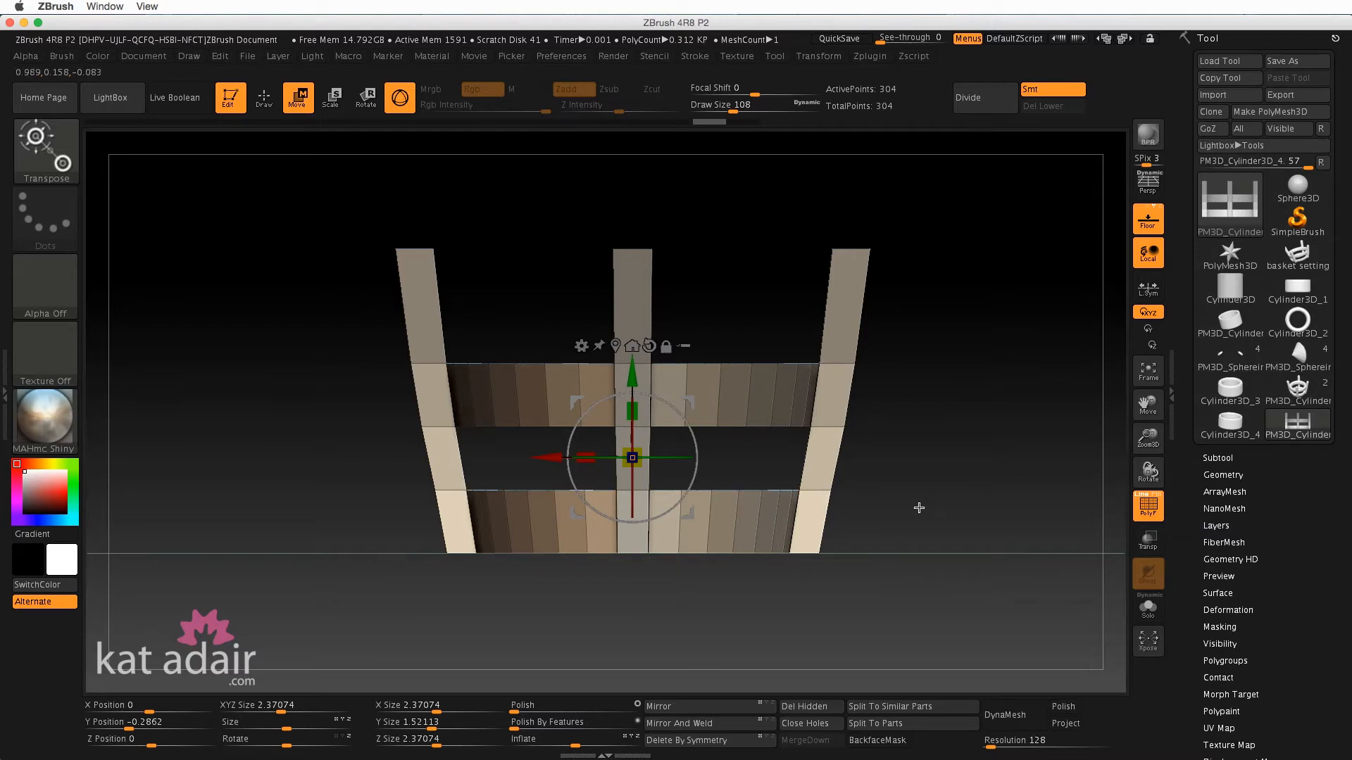
{"action": "mouse_move", "coordinate": [906, 440]}
{"action": "left_mouse_down"}
{"action": "mouse_move", "coordinate": [896, 591]}
{"action": "mouse_move", "coordinate": [904, 424]}
{"action": "left_mouse_up"}
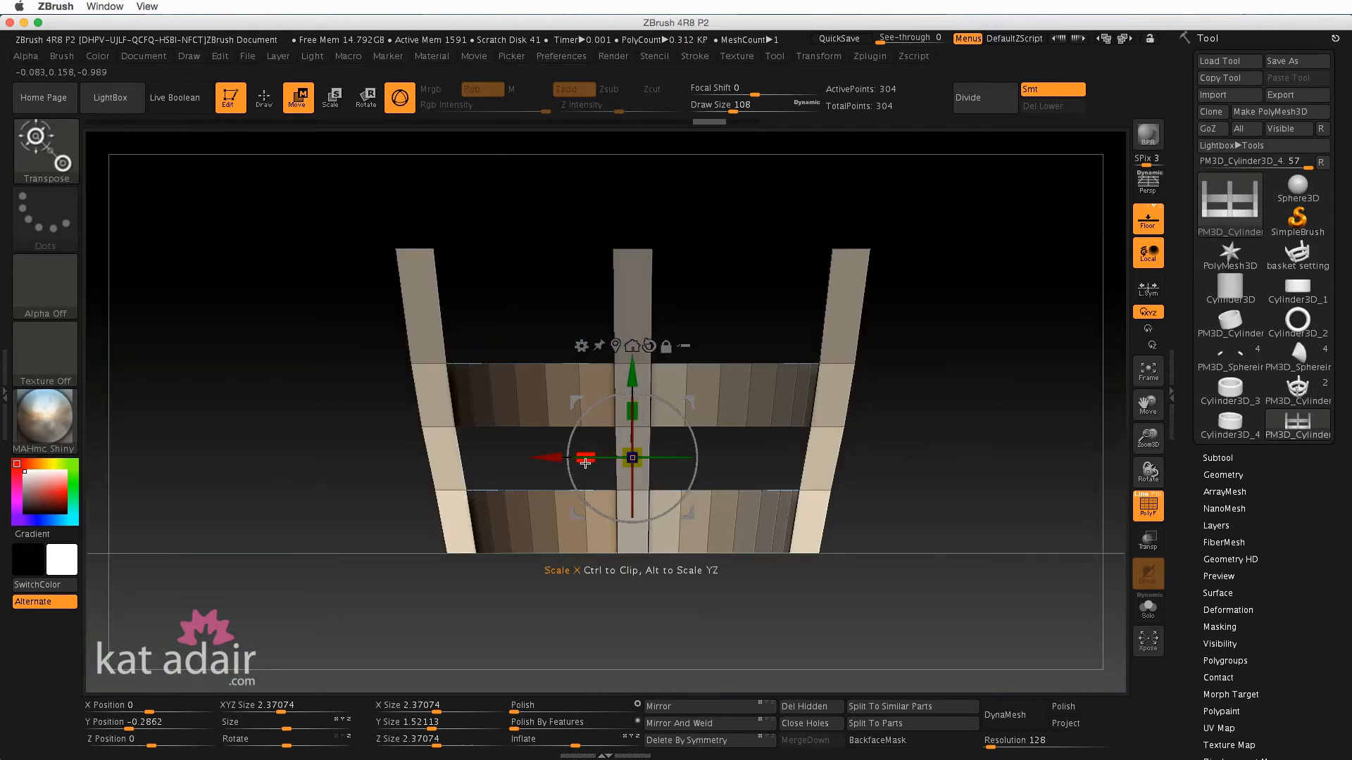
{"action": "left_click_drag", "start_coordinate": [586, 457], "coordinate": [603, 461]}
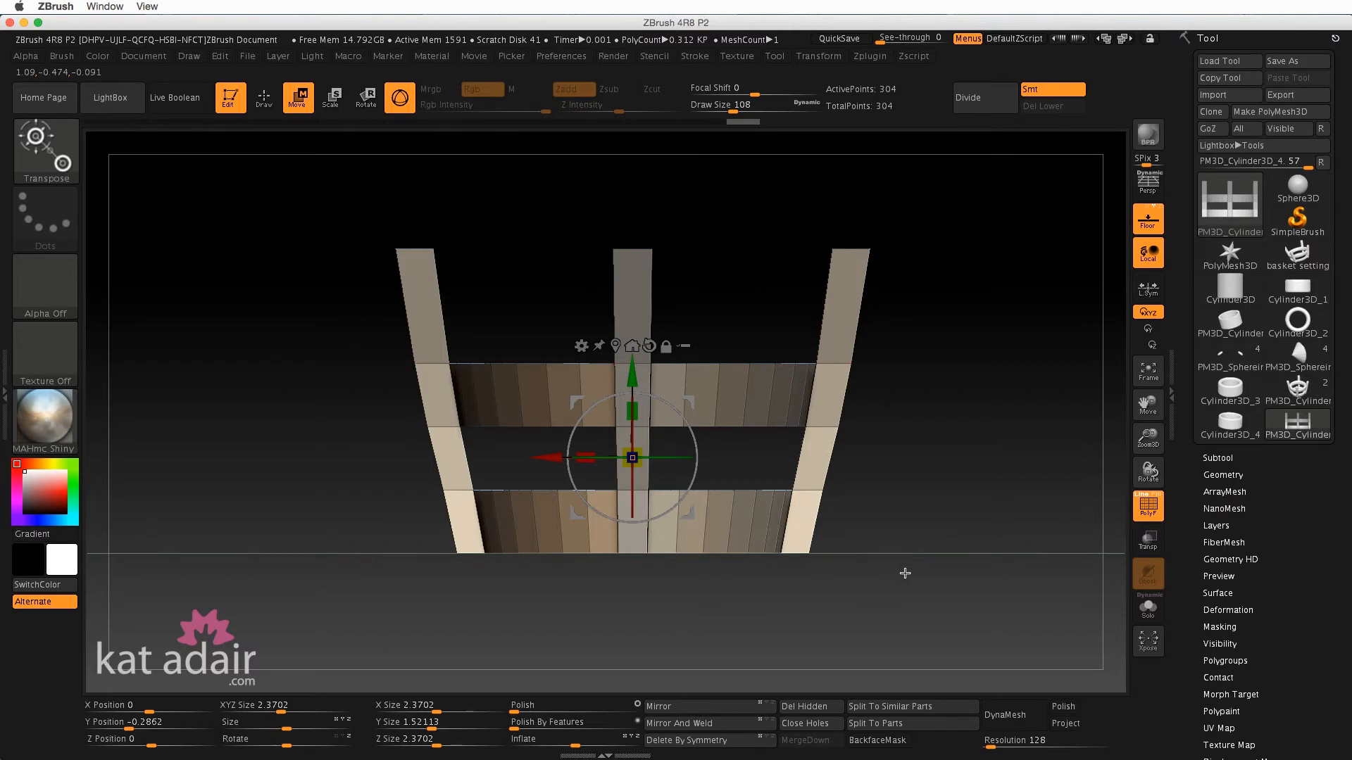
{"action": "key", "text": "ctrl"}
{"action": "key", "text": "ctrl"}
{"action": "key", "text": "ctrl"}
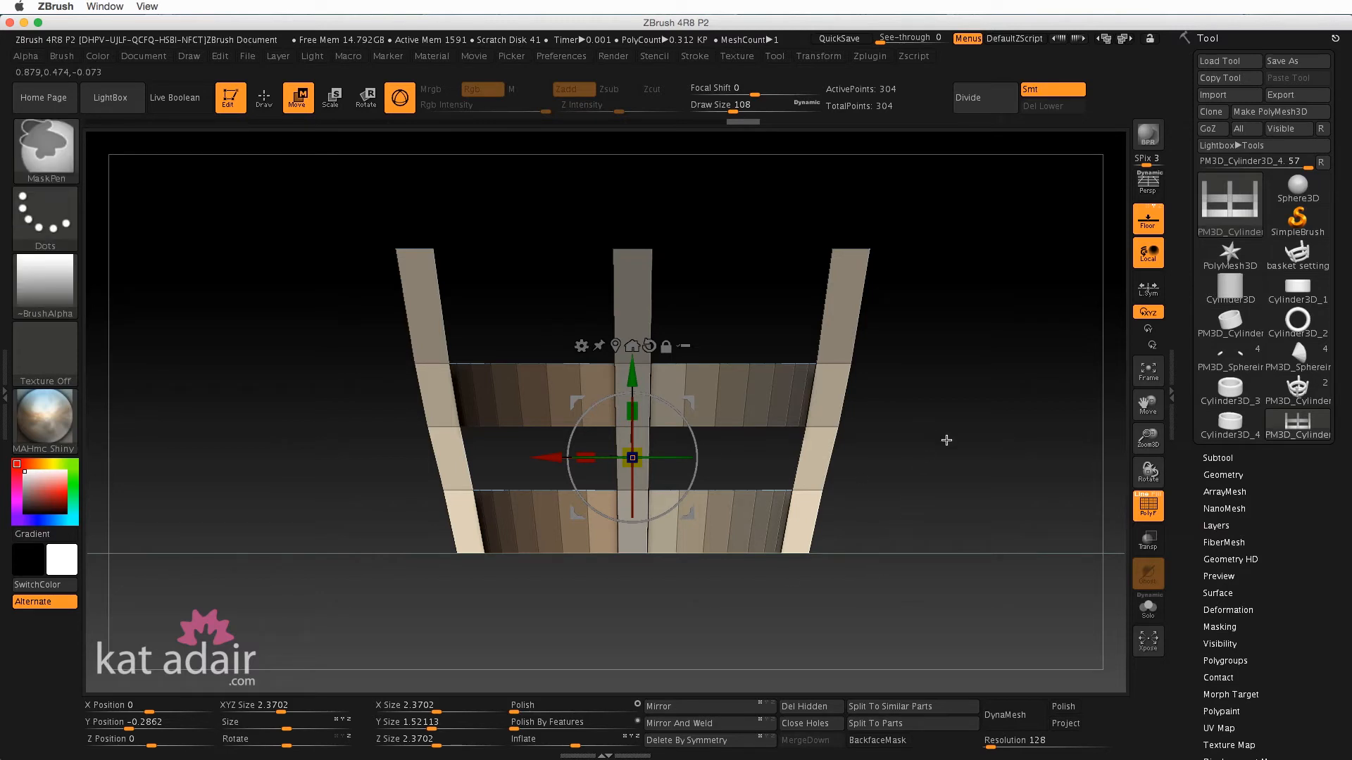
{"action": "mouse_move", "coordinate": [947, 440]}
{"action": "left_mouse_down", "text": "ctrl"}
{"action": "mouse_move", "coordinate": [936, 516]}
{"action": "mouse_move", "coordinate": [905, 455]}
{"action": "mouse_move", "coordinate": [884, 465]}
{"action": "mouse_move", "coordinate": [895, 434]}
{"action": "left_mouse_up", "text": "ctrl"}
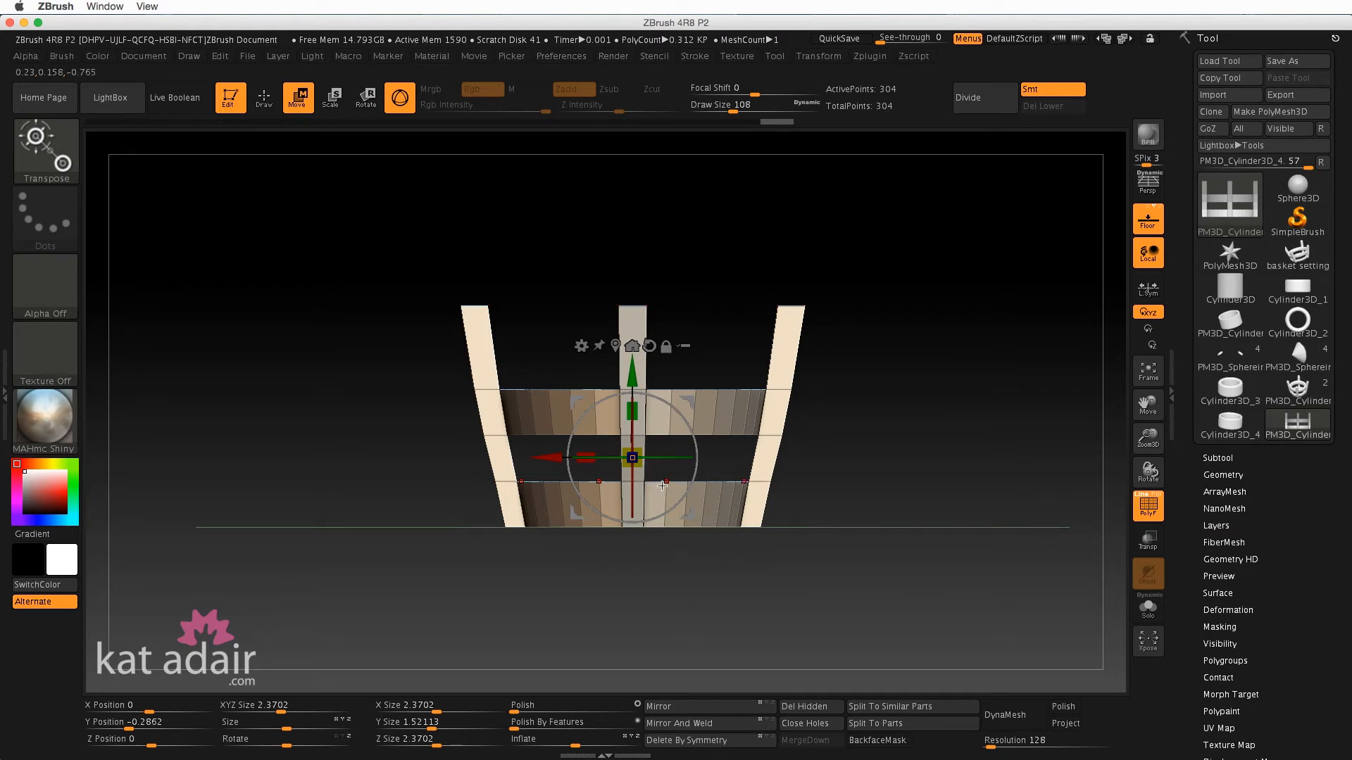
- Turn off the MaskPen's alpha and mask both rings with the prong sections beside them, leaving the prong tops free
{"action": "key", "text": "ctrl"}
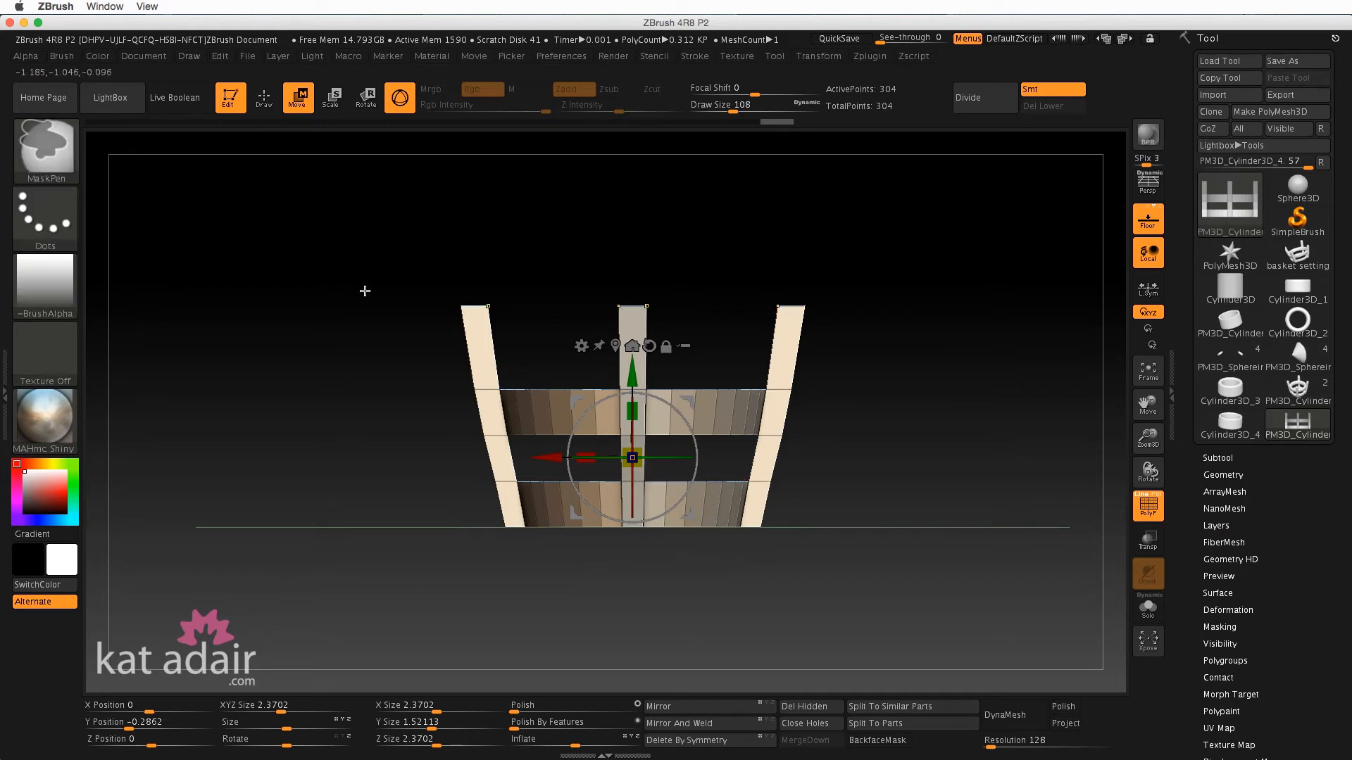
{"action": "left_click", "coordinate": [50, 289]}
{"action": "left_click", "coordinate": [131, 294]}
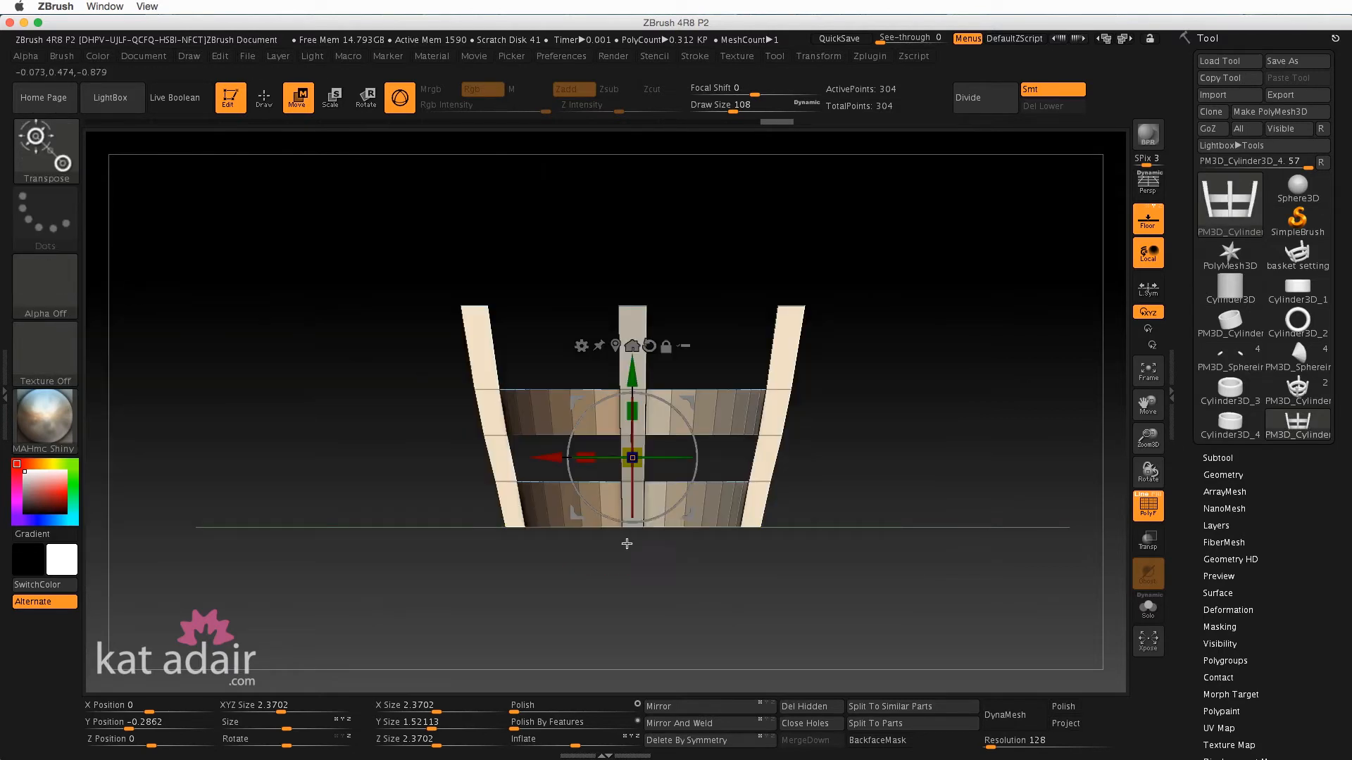
{"action": "mouse_move", "coordinate": [803, 576]}
{"action": "left_mouse_down", "text": "ctrl"}
{"action": "mouse_move", "coordinate": [760, 543]}
{"action": "mouse_move", "coordinate": [517, 465]}
{"action": "mouse_move", "coordinate": [437, 378]}
{"action": "left_mouse_up", "text": "ctrl"}
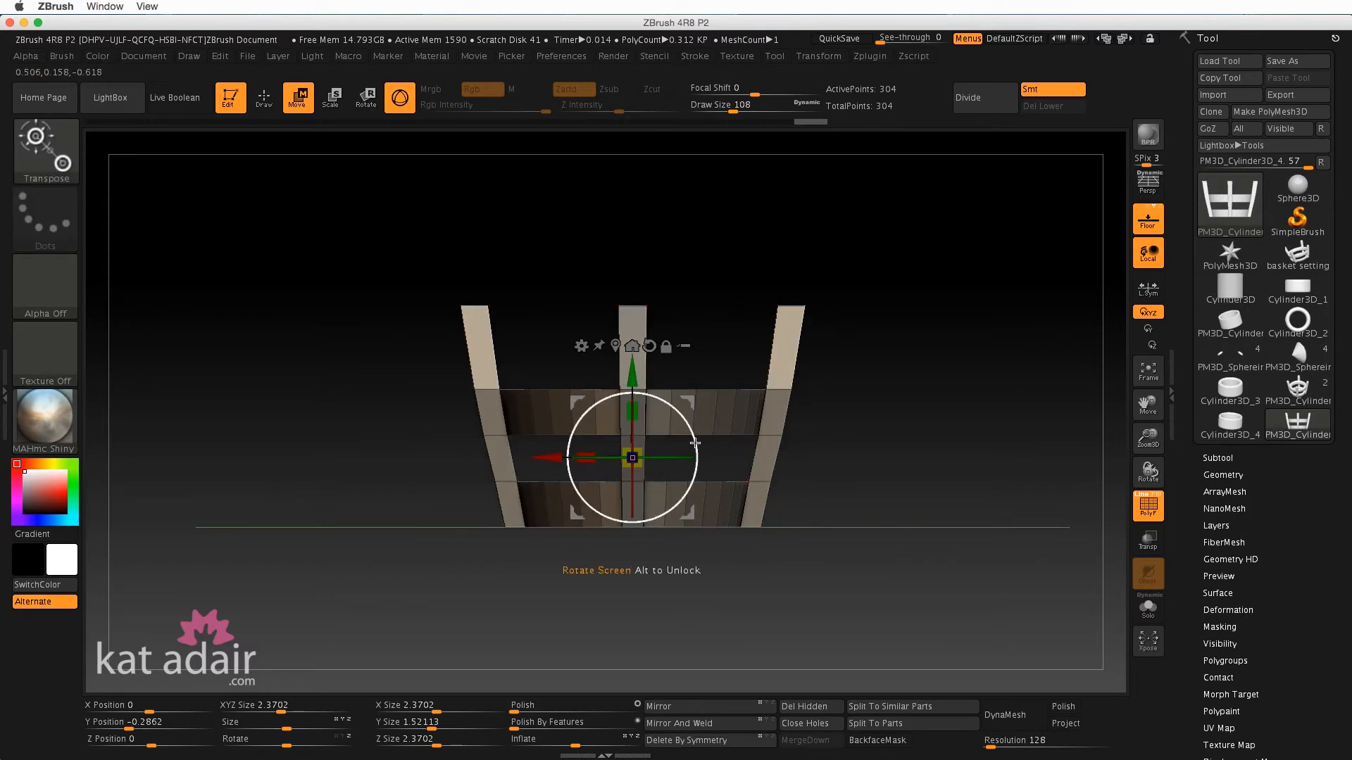
- Lower the prong tops slightly, scale them outward to an X size of about 2.43, and clear the mask
{"action": "left_click_drag", "start_coordinate": [631, 373], "coordinate": [632, 383]}
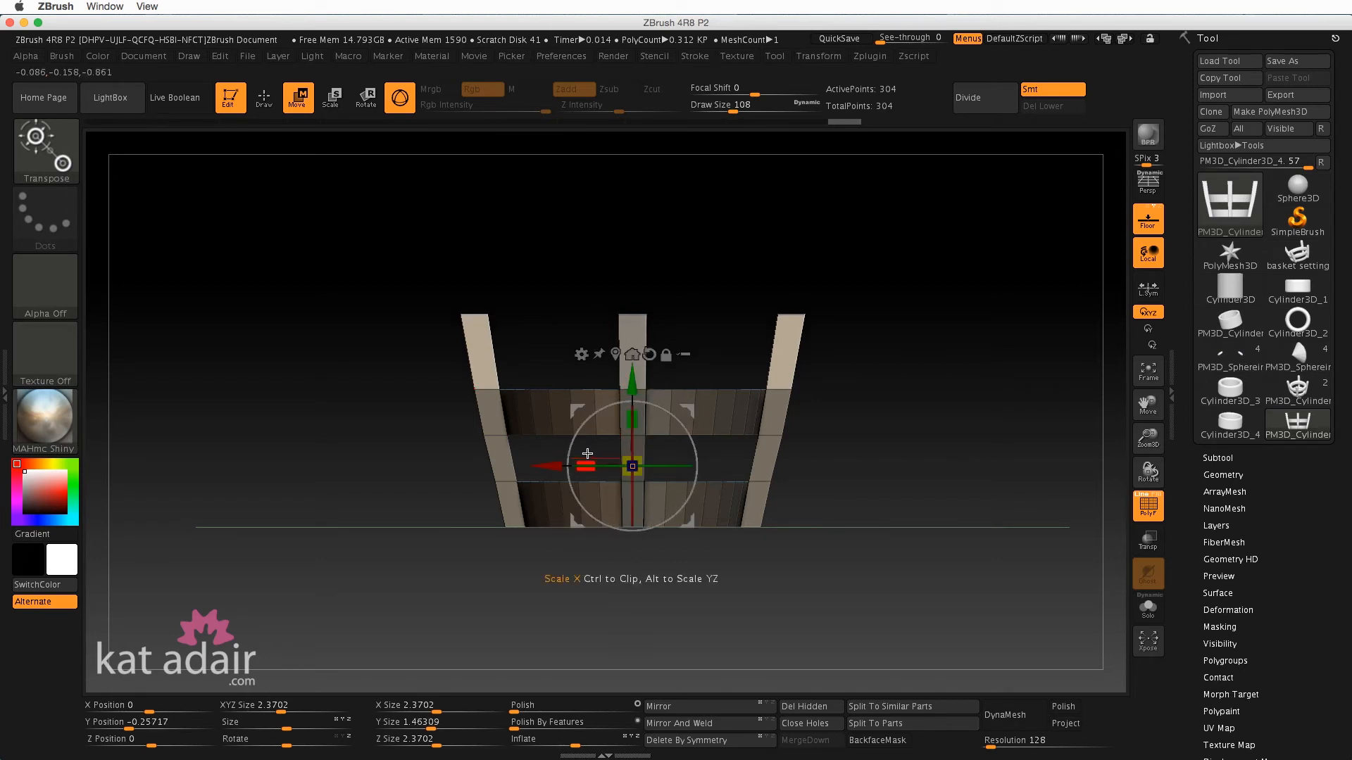
{"action": "left_click_drag", "start_coordinate": [588, 461], "coordinate": [580, 460]}
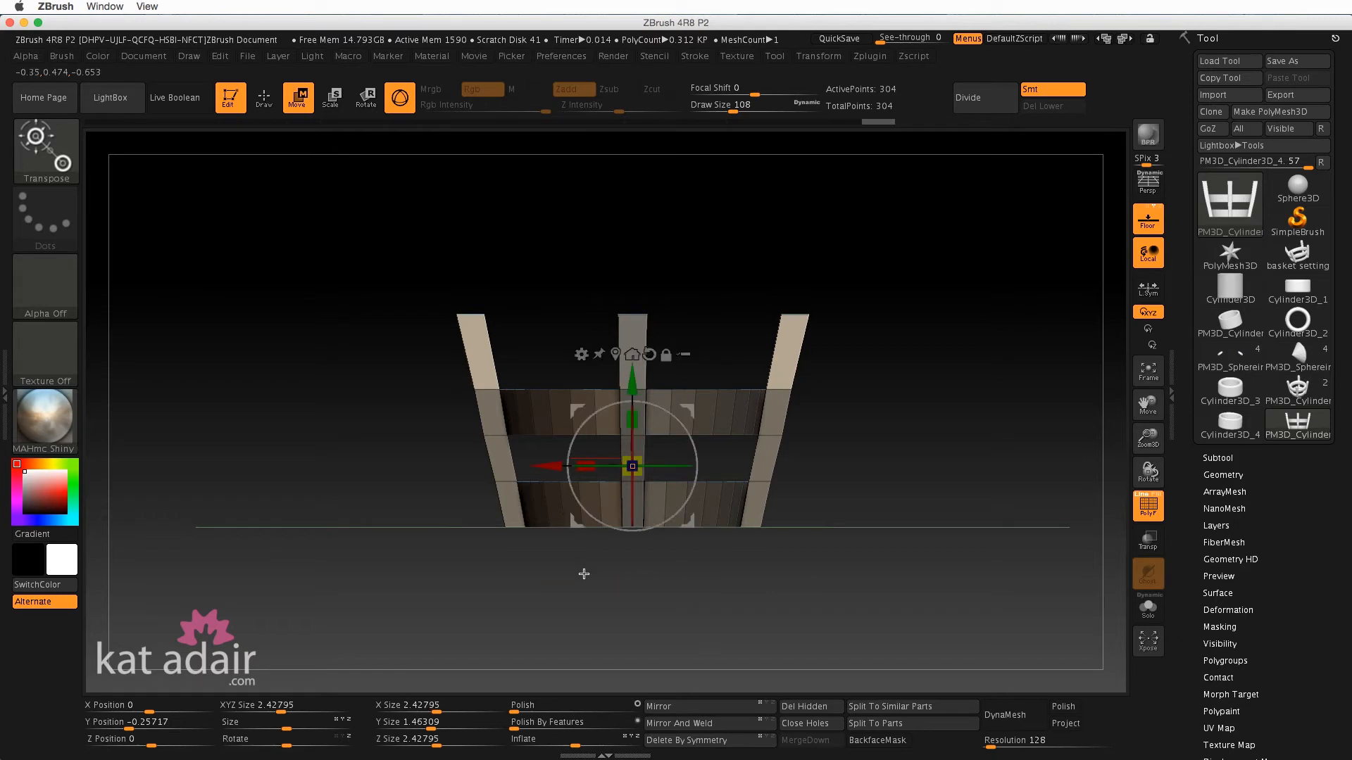
{"action": "mouse_move", "coordinate": [861, 420]}
{"action": "left_mouse_down"}
{"action": "mouse_move", "coordinate": [860, 493]}
{"action": "mouse_move", "coordinate": [875, 446]}
{"action": "mouse_move", "coordinate": [864, 434]}
{"action": "left_mouse_up"}
{"action": "key", "text": "ctrl"}
{"action": "mouse_move", "coordinate": [964, 404]}
{"action": "left_mouse_down", "text": "ctrl"}
{"action": "mouse_move", "coordinate": [914, 594]}
{"action": "mouse_move", "coordinate": [935, 431]}
{"action": "mouse_move", "coordinate": [921, 547]}
{"action": "left_mouse_up", "text": "ctrl"}
{"action": "left_click_drag", "start_coordinate": [947, 461], "coordinate": [949, 444], "text": "shift"}
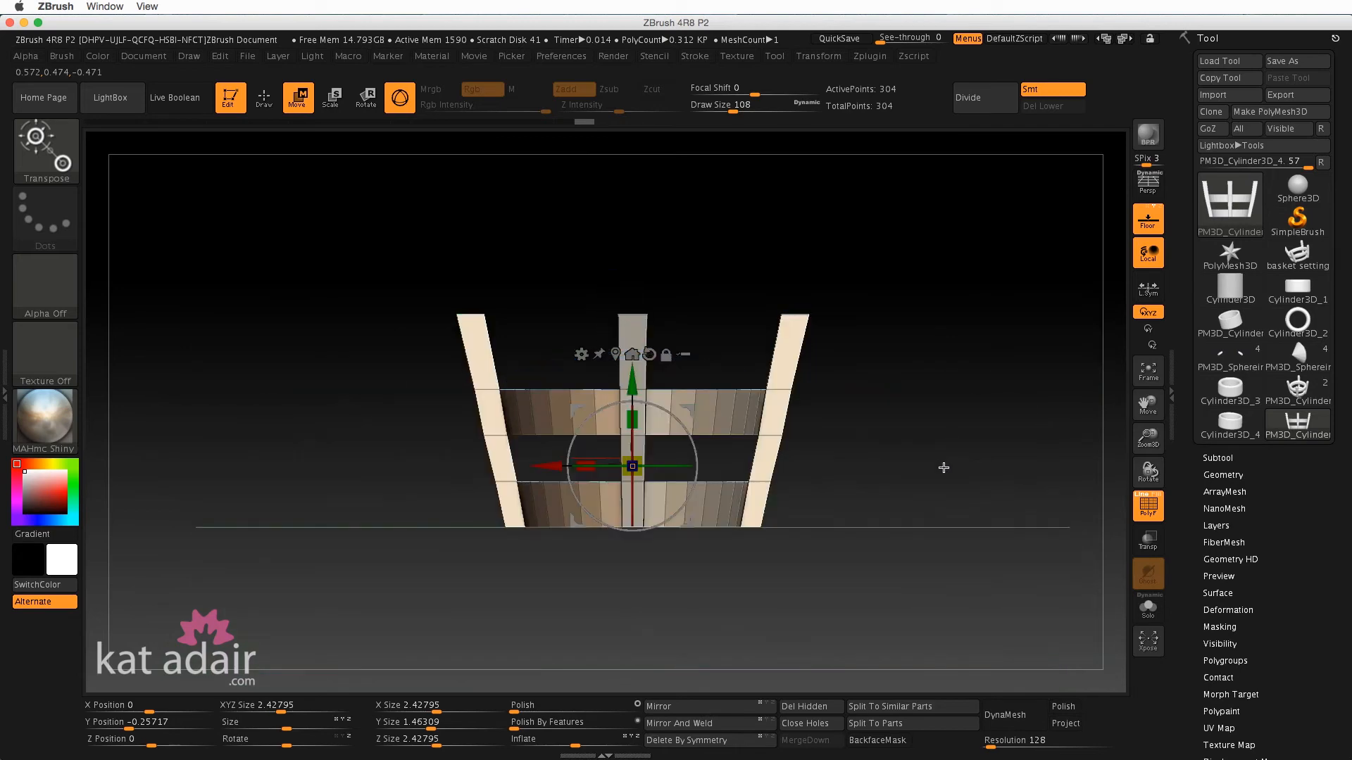
- Switch to the ZModeler brush and set its polygon action to QMesh with Polyloop as the target
{"action": "left_click_drag", "start_coordinate": [906, 537], "coordinate": [912, 558], "text": "alt"}
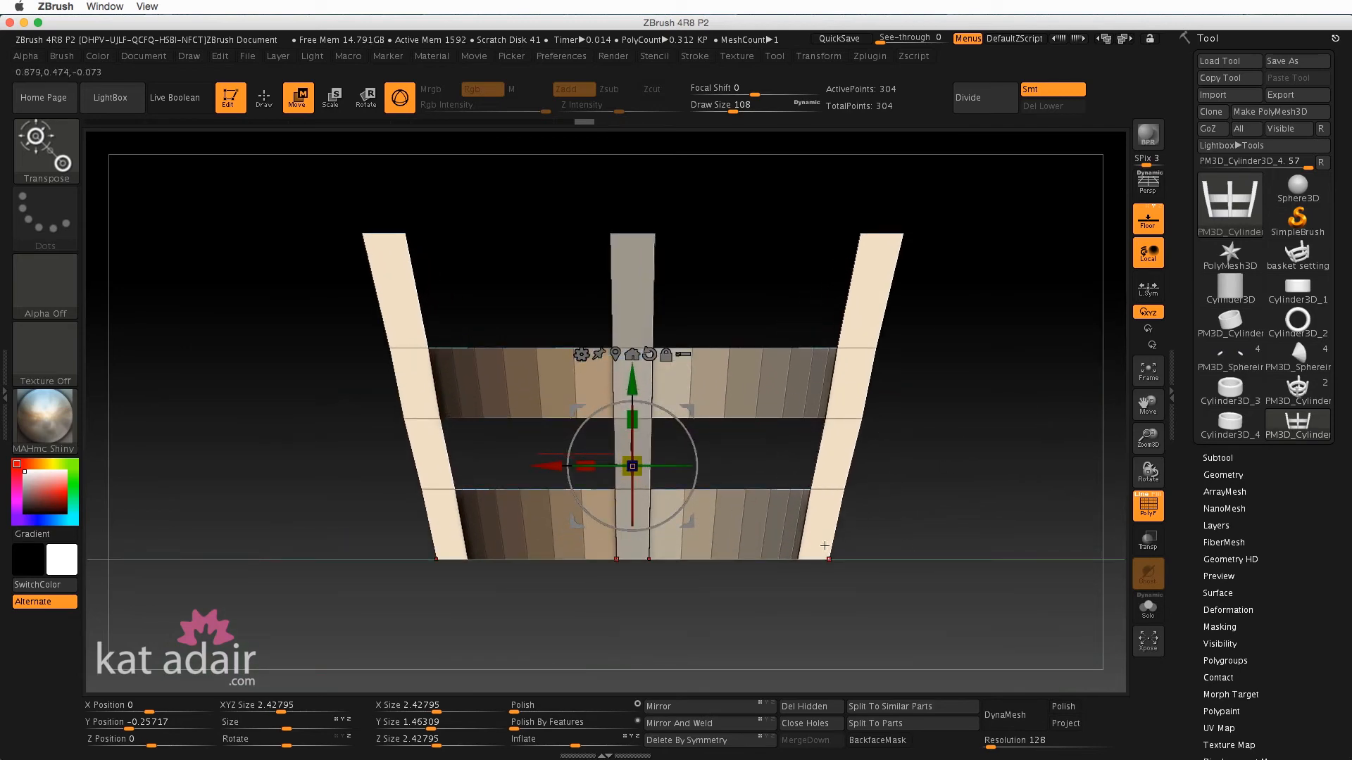
{"action": "left_click_drag", "start_coordinate": [881, 493], "coordinate": [998, 513]}
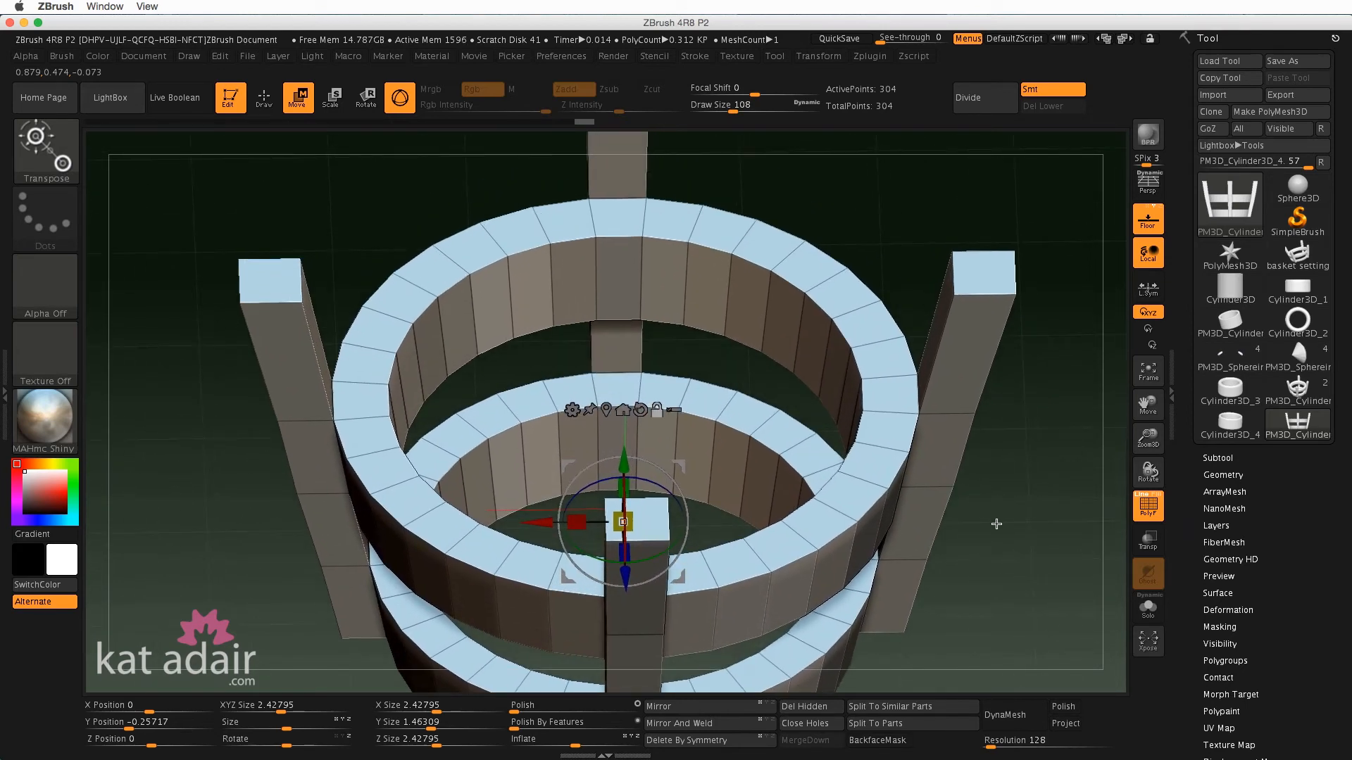
{"action": "left_click", "coordinate": [264, 97]}
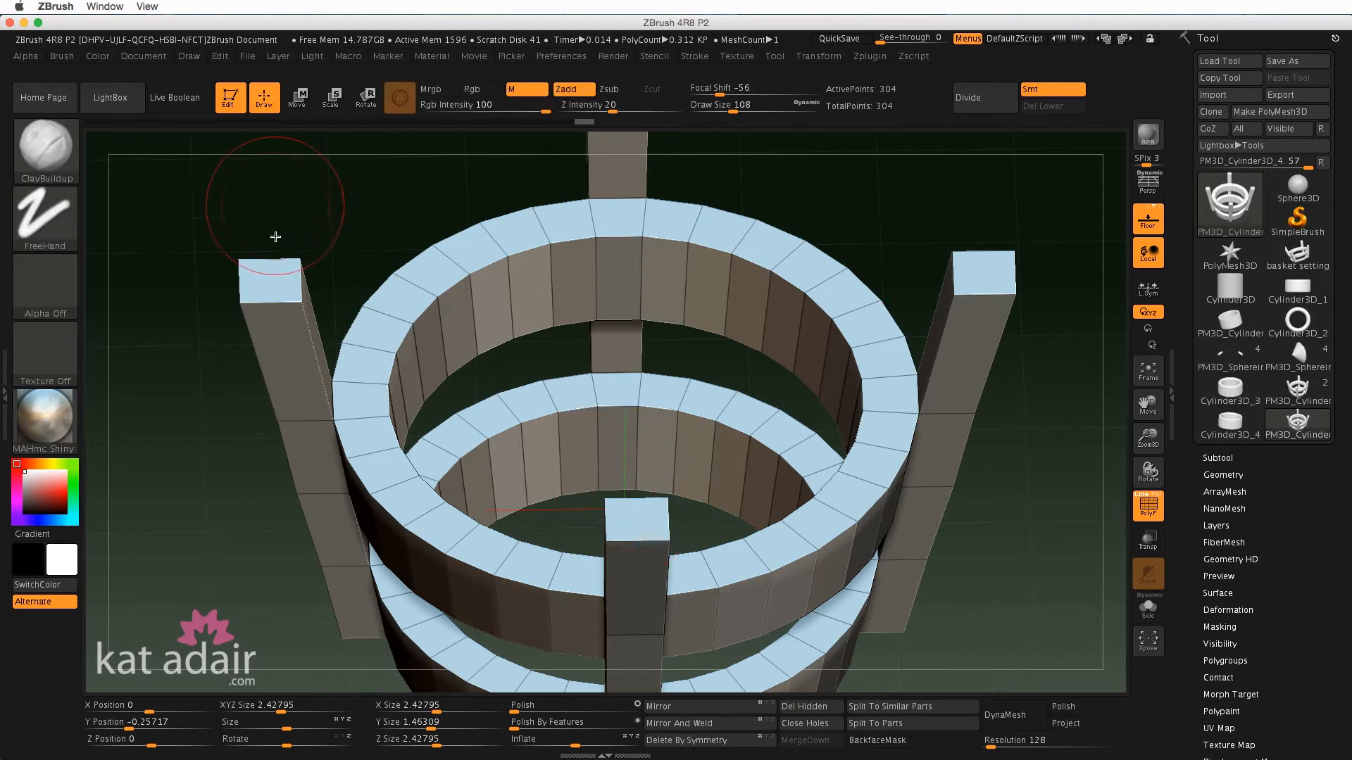
{"action": "left_click", "coordinate": [42, 154]}
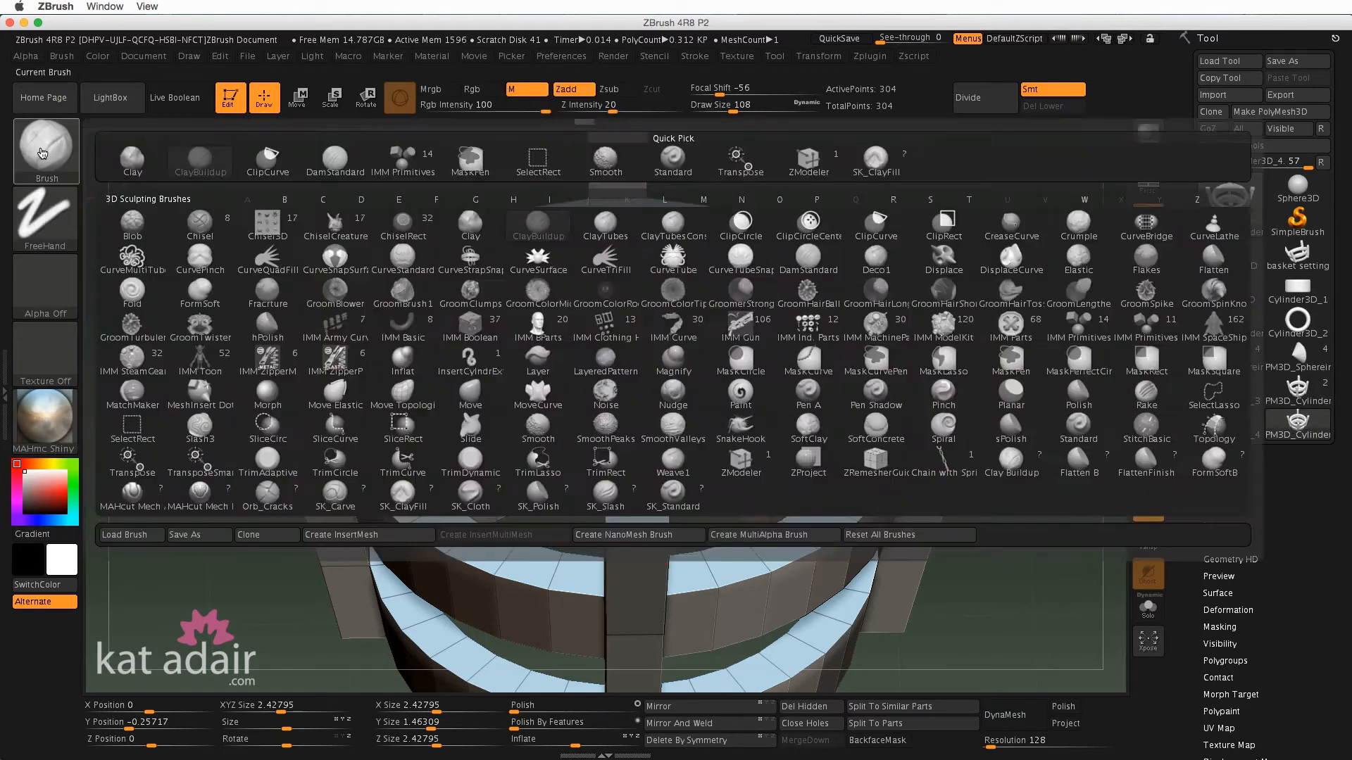
{"action": "left_click", "coordinate": [810, 167]}
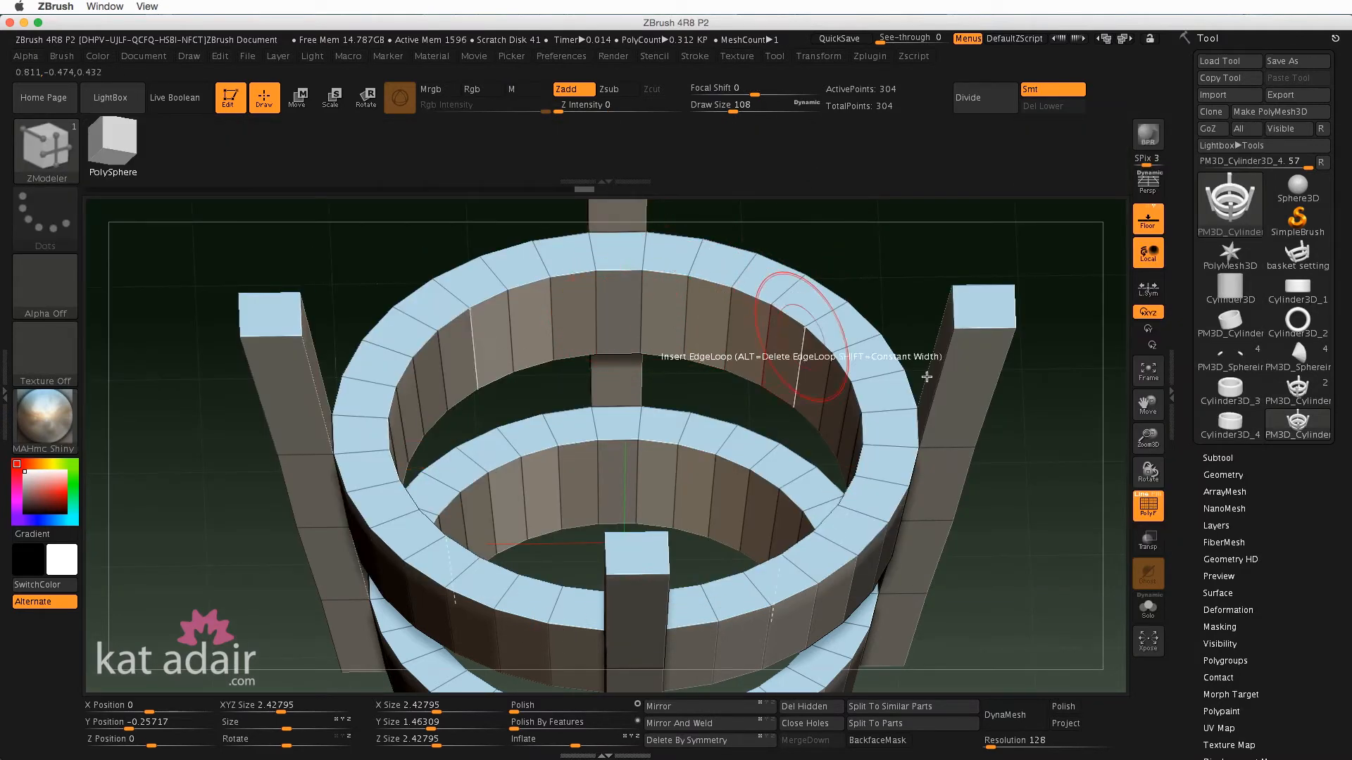
{"action": "left_click_drag", "start_coordinate": [1044, 484], "coordinate": [1026, 556], "text": "alt"}
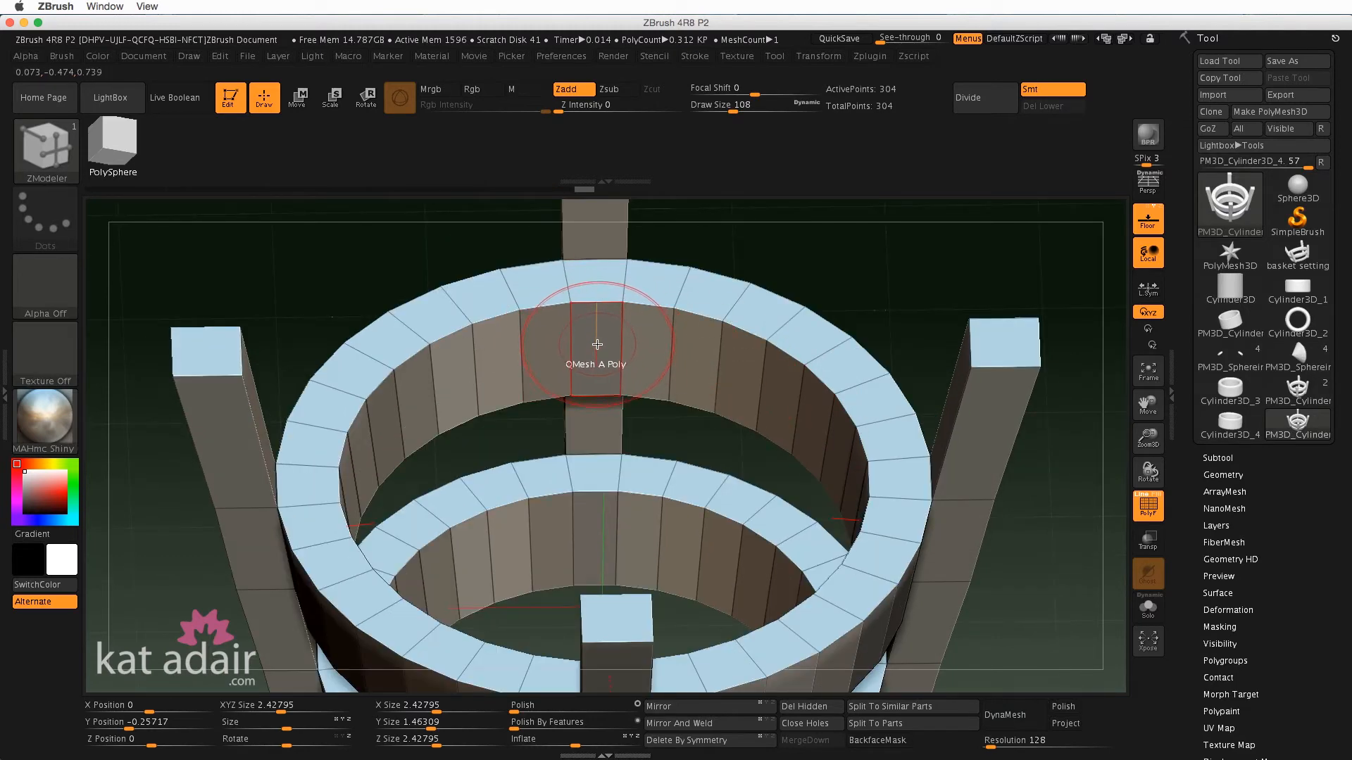
{"action": "right_click", "coordinate": [597, 344]}
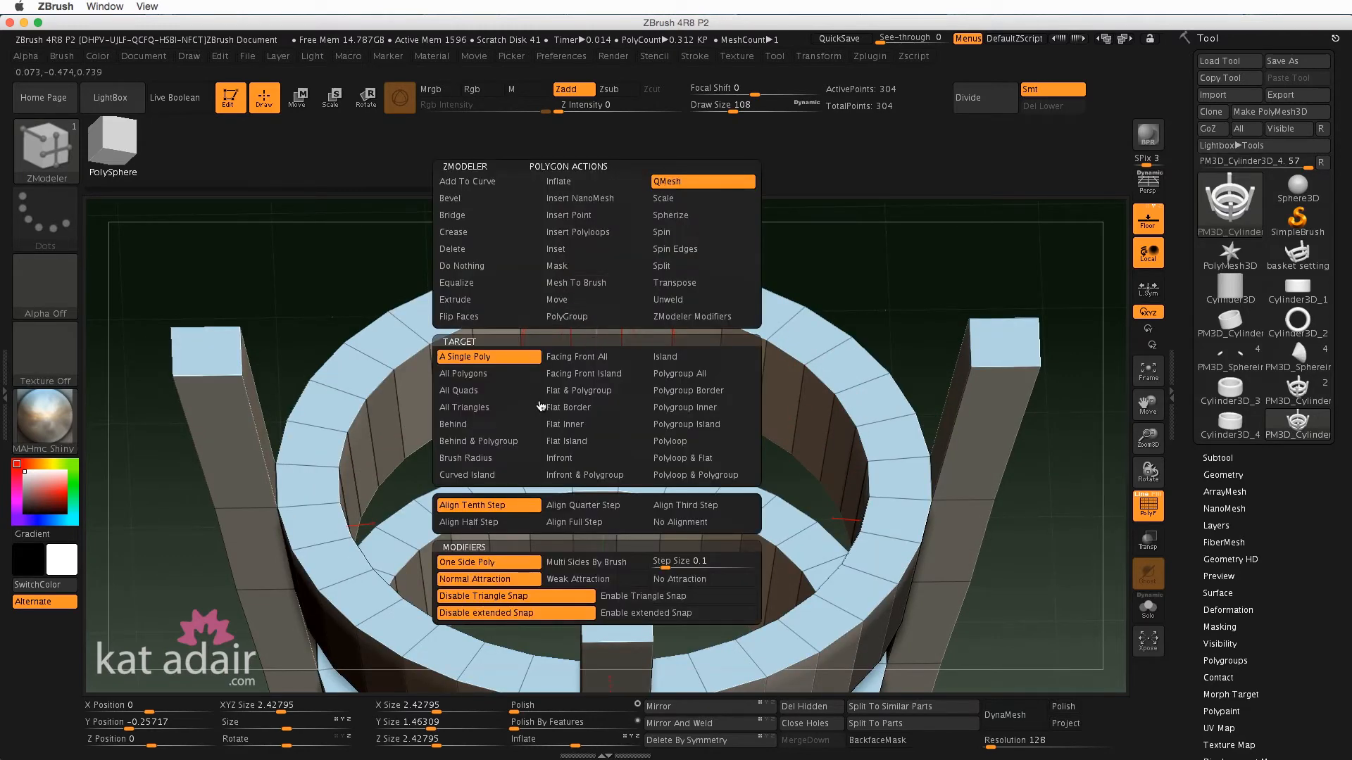
{"action": "left_click", "coordinate": [687, 441]}
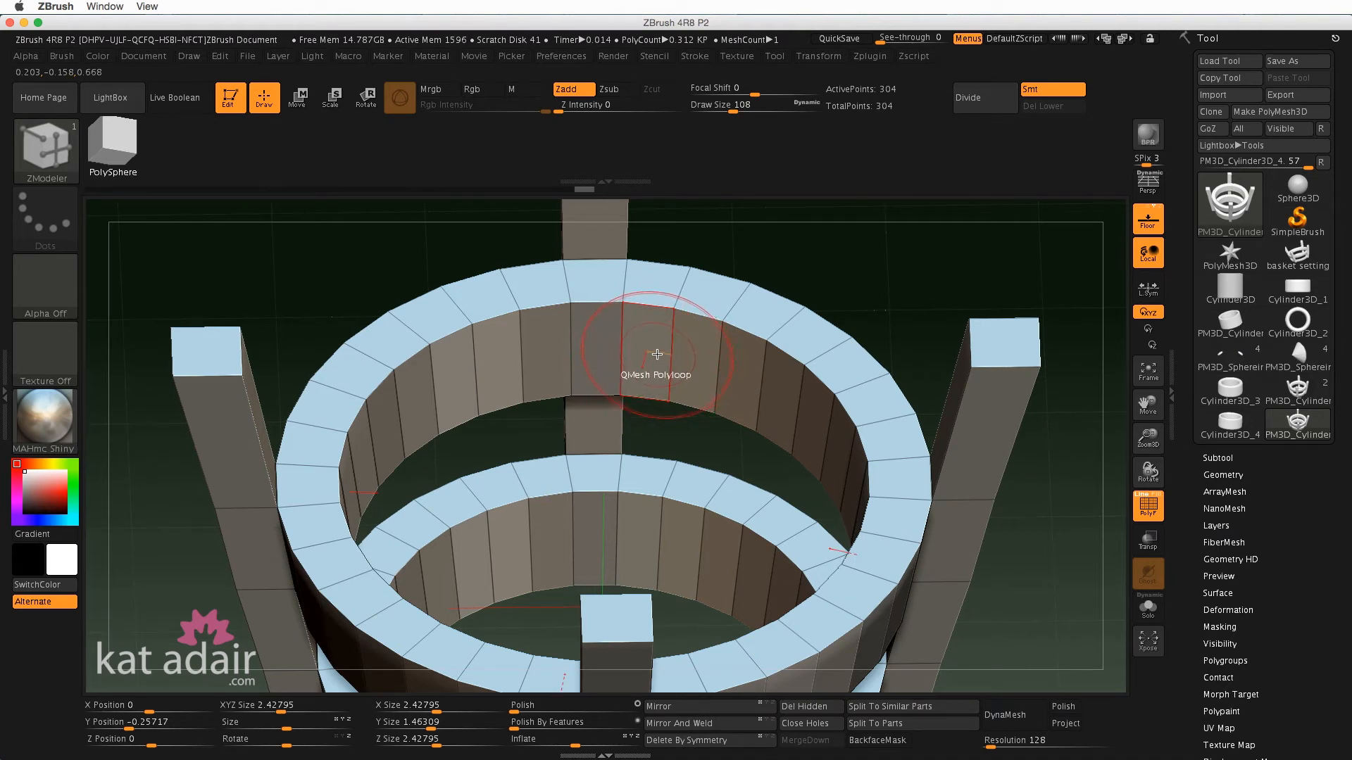
- Try thinning the upper ring by pushing its inner polyloop outward with QMesh, and undo it
{"action": "mouse_move", "coordinate": [657, 356]}
{"action": "left_mouse_down"}
{"action": "mouse_move", "coordinate": [633, 435]}
{"action": "mouse_move", "coordinate": [733, 321]}
{"action": "left_mouse_up"}
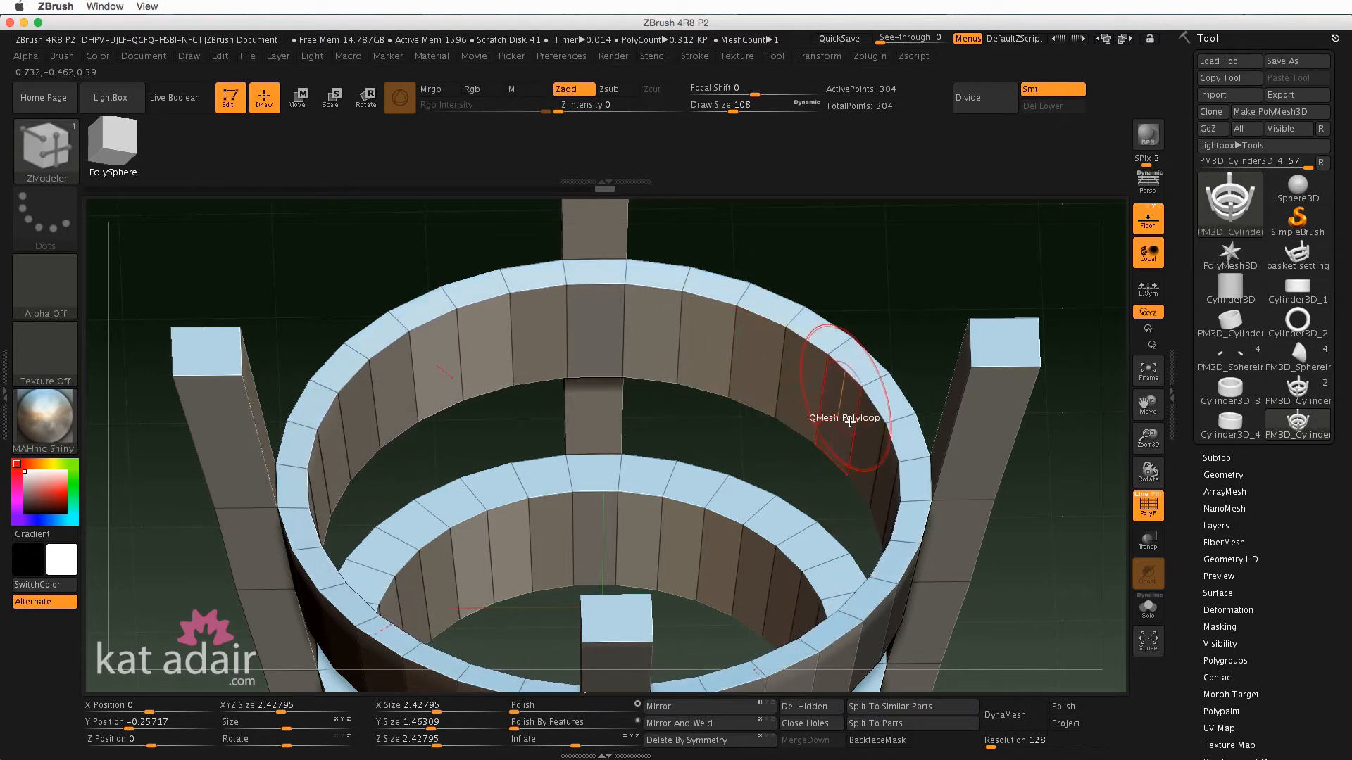
{"action": "mouse_move", "coordinate": [756, 458]}
{"action": "left_mouse_down"}
{"action": "mouse_move", "coordinate": [713, 447]}
{"action": "mouse_move", "coordinate": [751, 451]}
{"action": "left_mouse_up"}
{"action": "key", "text": "ctrl"}
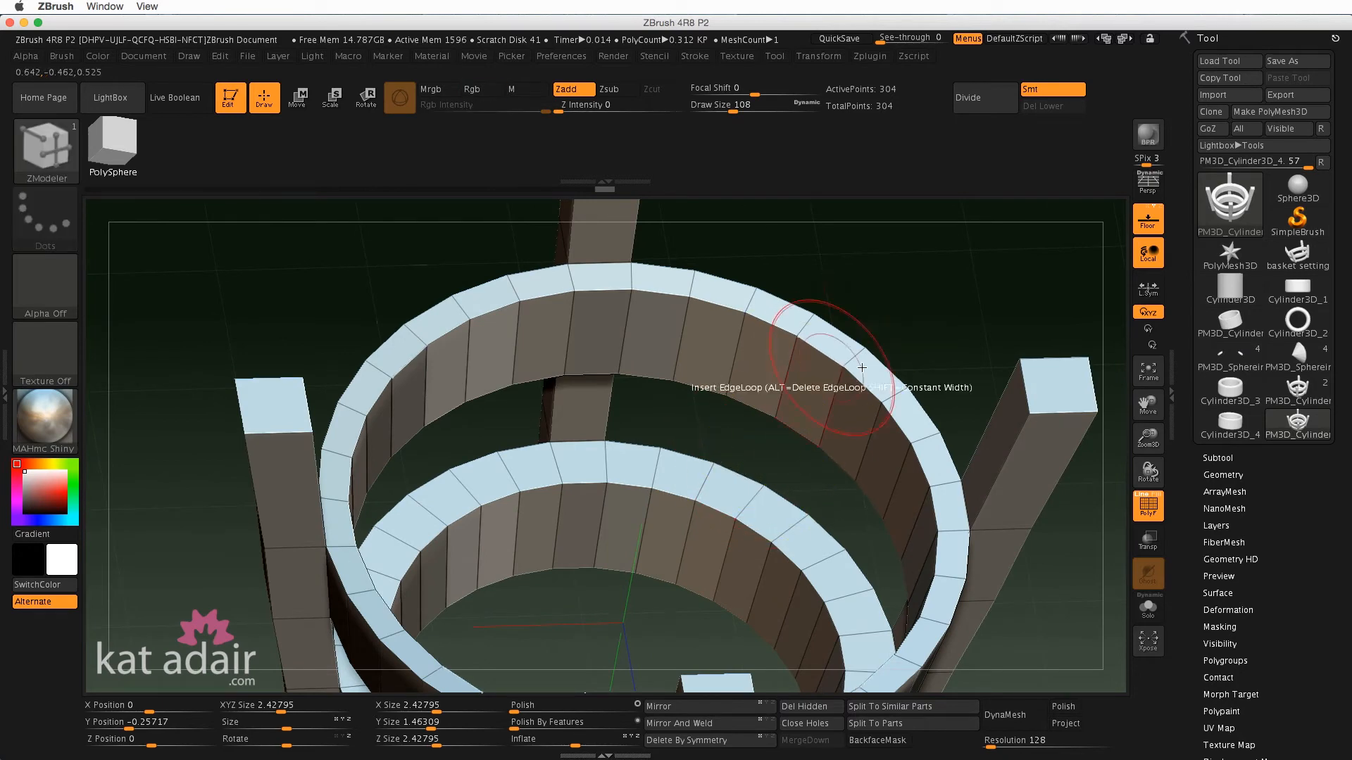
{"action": "key", "text": "ctrl+z"}
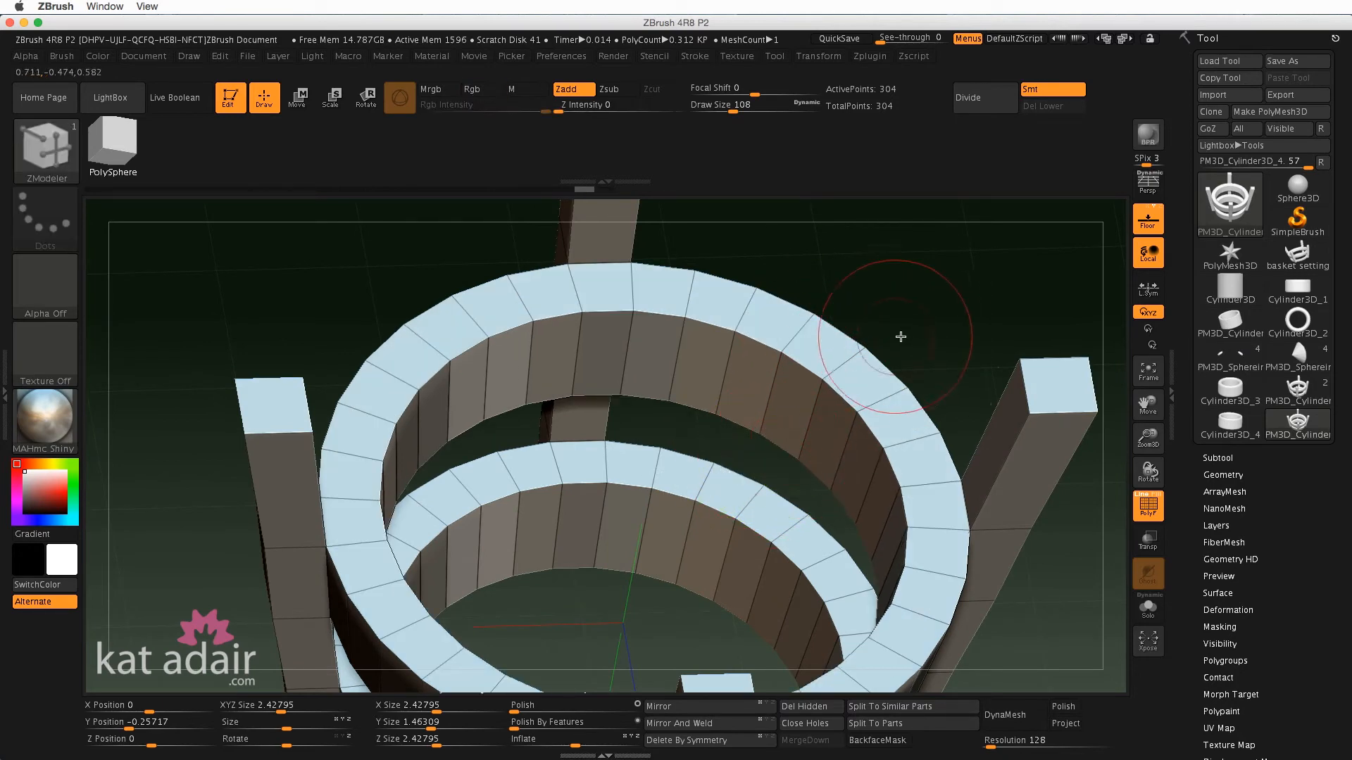
- Snap the basket setting to a straight-on front view and bring up its subtool list
{"action": "left_click_drag", "start_coordinate": [899, 338], "coordinate": [957, 394]}
{"action": "left_click_drag", "start_coordinate": [1008, 468], "coordinate": [882, 438], "text": "alt"}
{"action": "left_click_drag", "start_coordinate": [873, 397], "coordinate": [872, 437]}
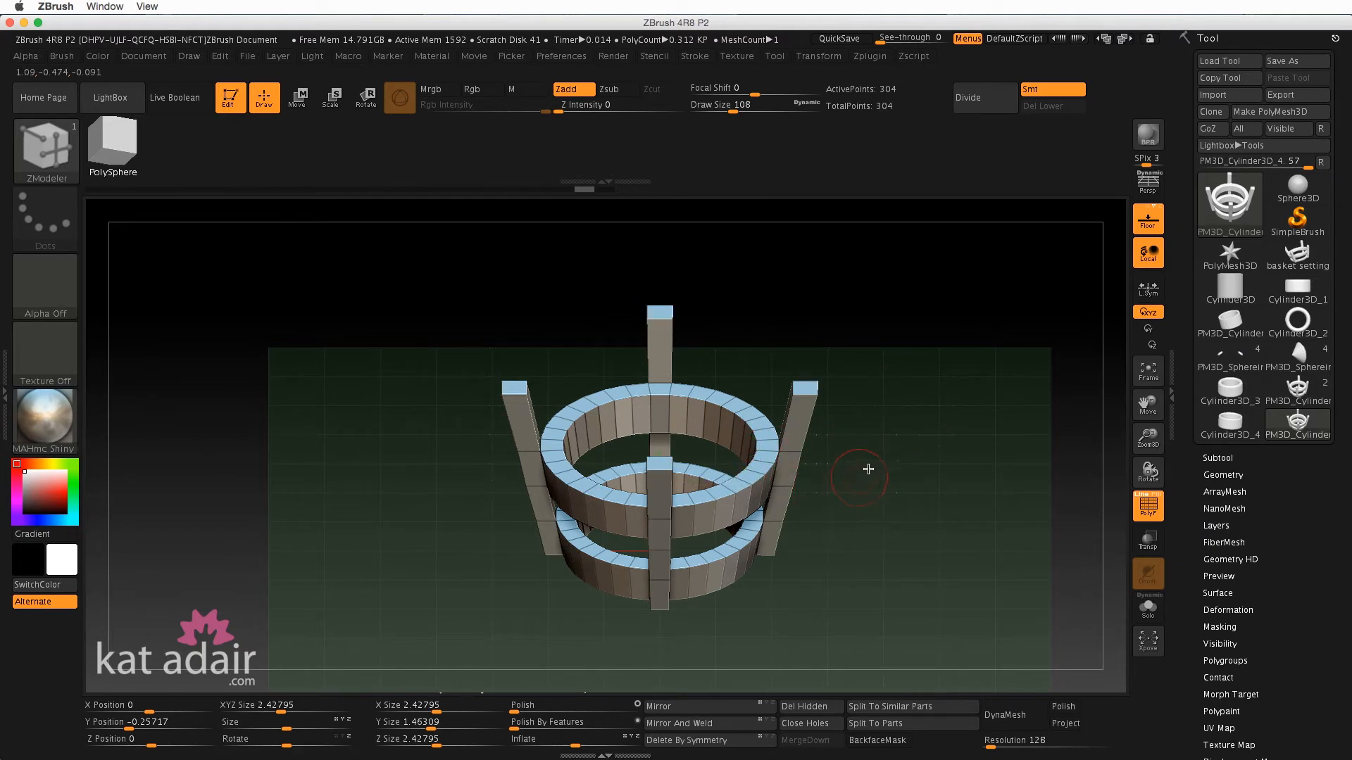
{"action": "mouse_move", "coordinate": [868, 469]}
{"action": "left_mouse_down"}
{"action": "mouse_move", "coordinate": [860, 552]}
{"action": "mouse_move", "coordinate": [908, 618]}
{"action": "left_mouse_up"}
{"action": "left_click_drag", "start_coordinate": [888, 471], "coordinate": [894, 346], "text": "alt"}
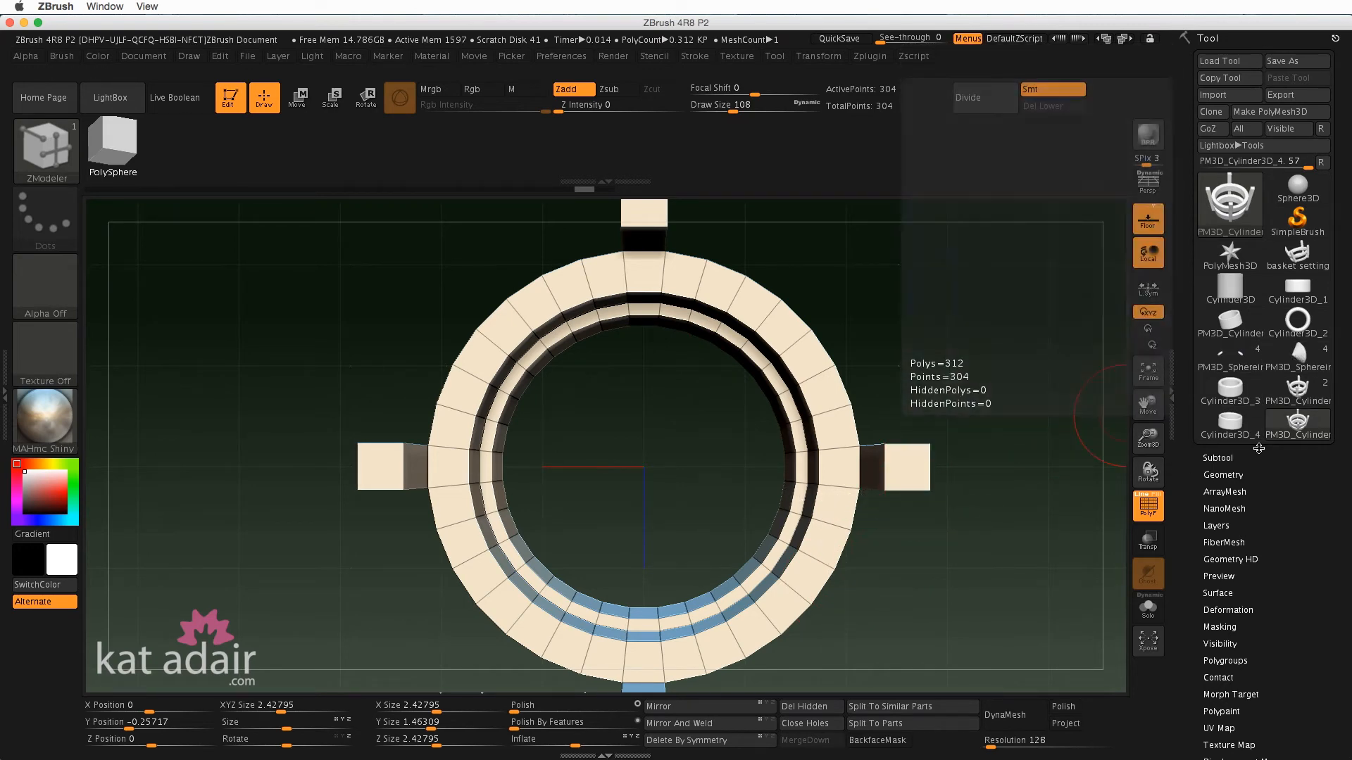
{"action": "mouse_move", "coordinate": [974, 591]}
{"action": "left_mouse_down", "text": "shift"}
{"action": "mouse_move", "coordinate": [969, 447]}
{"action": "mouse_move", "coordinate": [959, 599]}
{"action": "left_mouse_up", "text": "shift"}
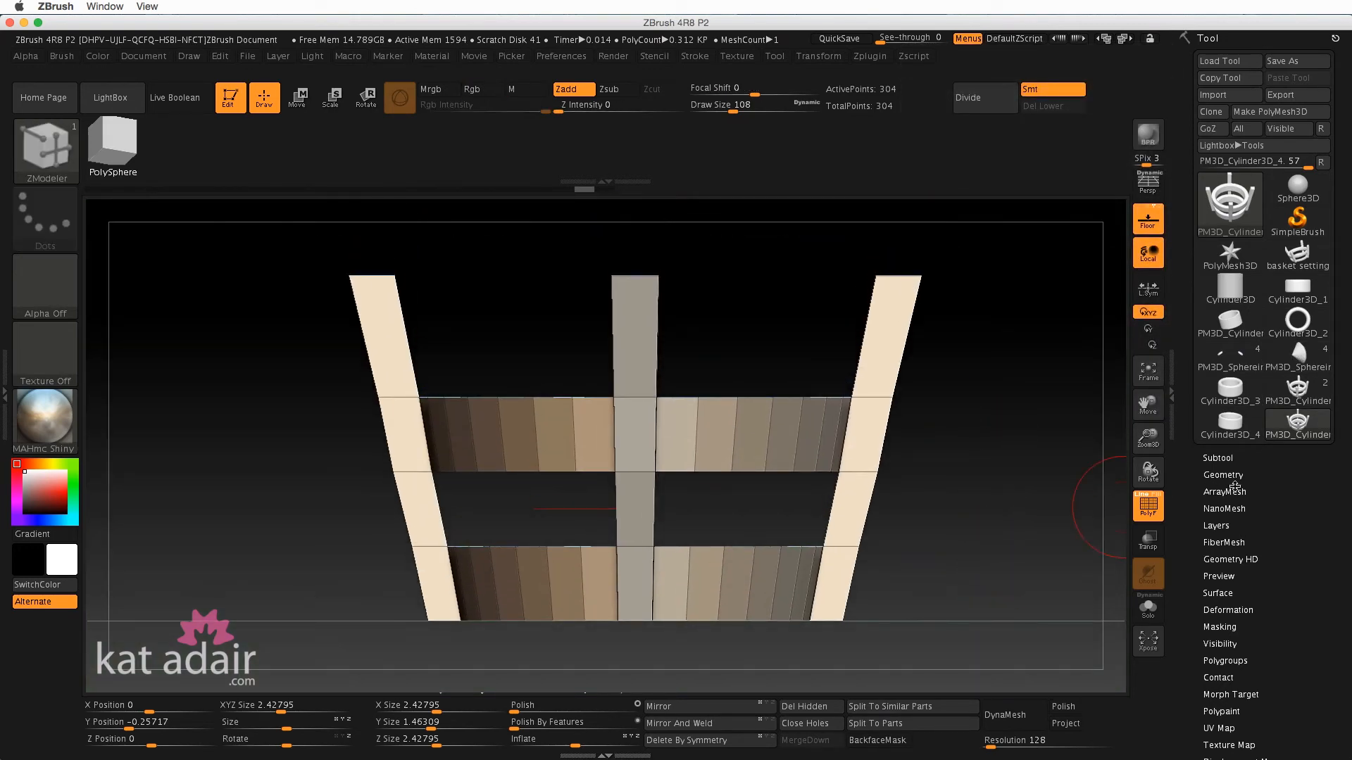
{"action": "left_click", "coordinate": [1229, 458]}
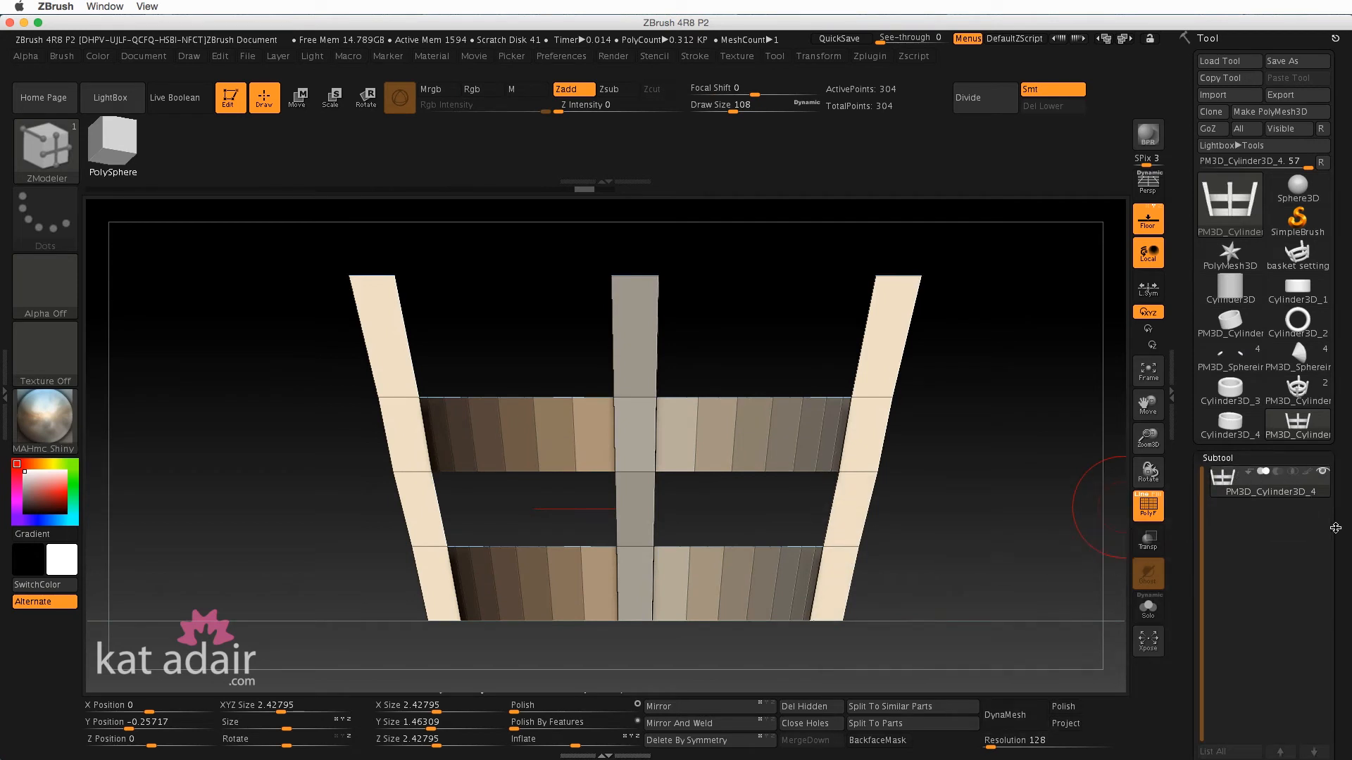
{"action": "scroll", "coordinate": [1343, 421], "scroll_direction": "down", "scroll_amount": 5}
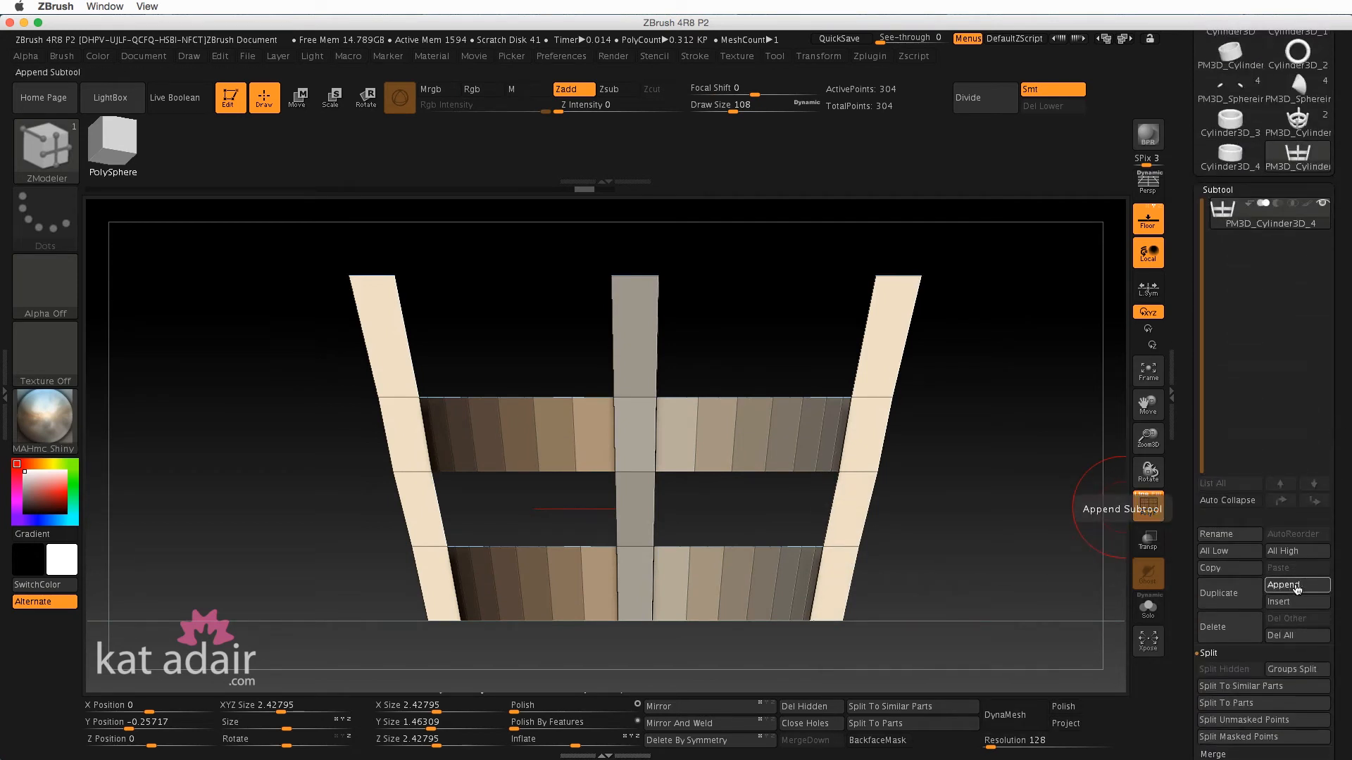
{"action": "left_click", "coordinate": [1295, 588]}
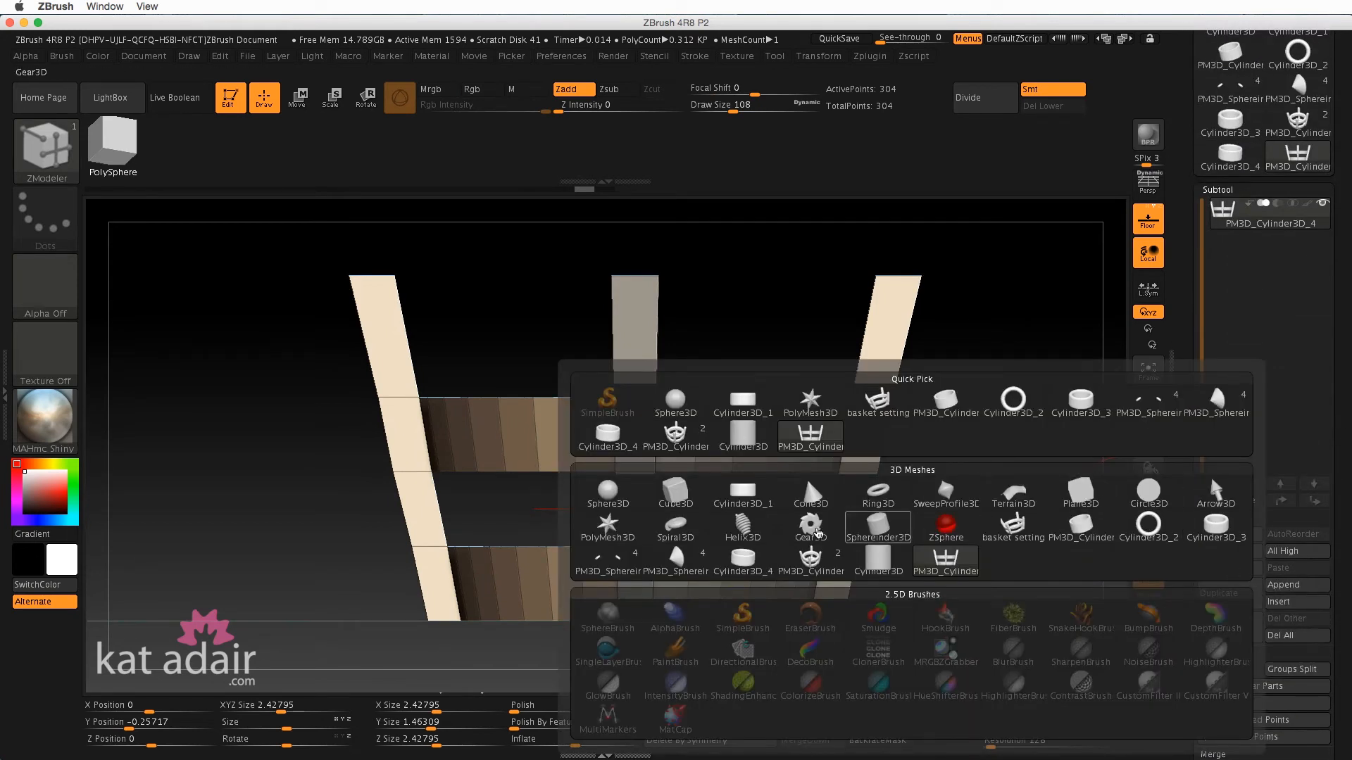
{"action": "mouse_move", "coordinate": [680, 572]}
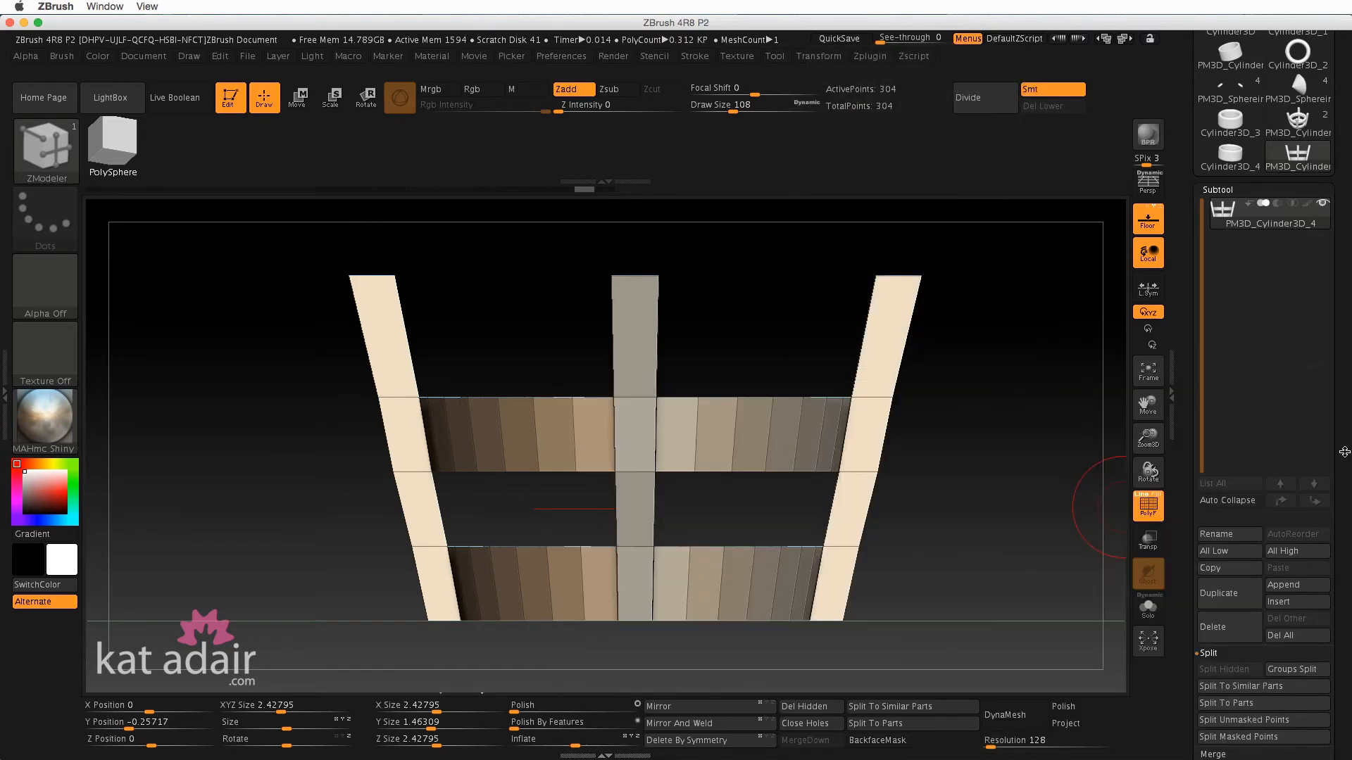
{"action": "left_click_drag", "start_coordinate": [1335, 412], "coordinate": [1330, 567]}
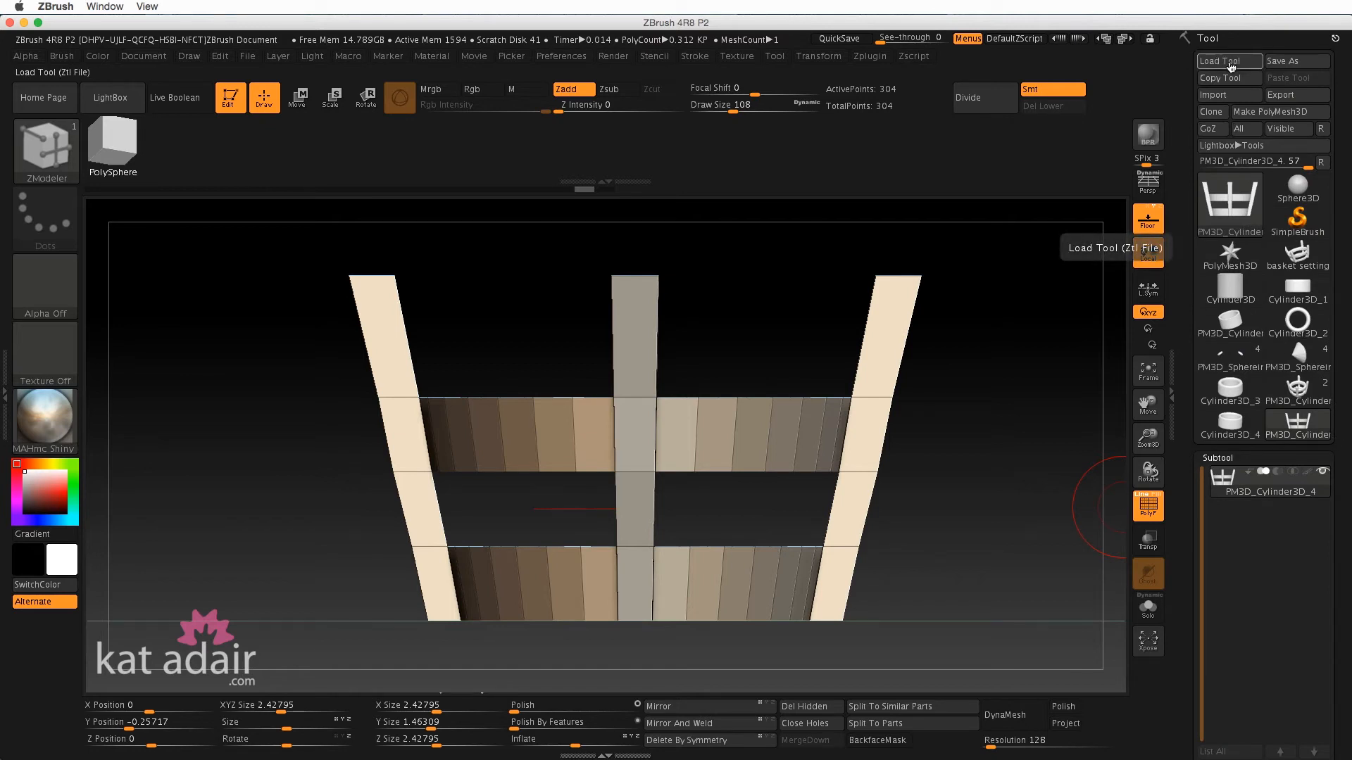
{"action": "left_click_drag", "start_coordinate": [1340, 545], "coordinate": [1340, 337]}
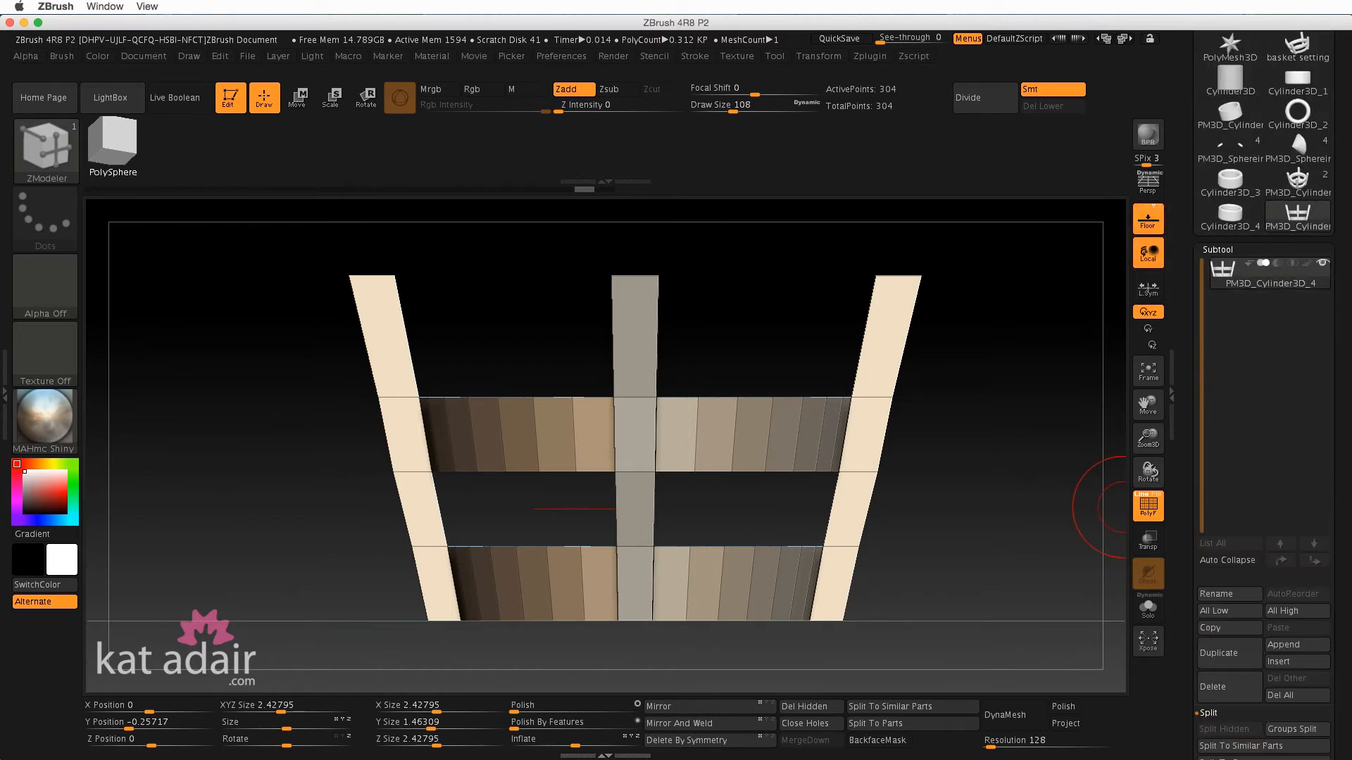
{"action": "left_click_drag", "start_coordinate": [1338, 408], "coordinate": [1330, 497]}
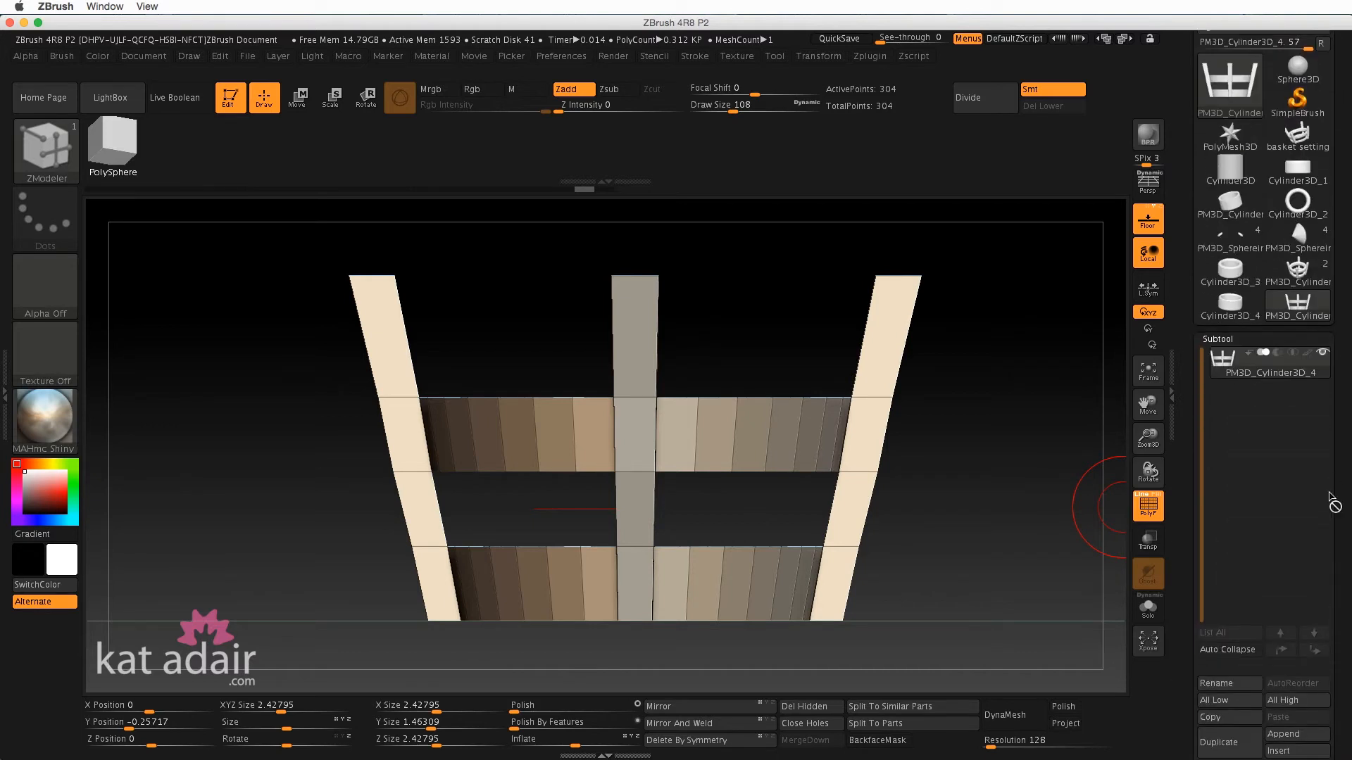
- Append the faceted gem mesh PM3D_Sphereinder3D4 as a subtool, make it active and turn off its polyframe display
{"action": "left_click", "coordinate": [1294, 735]}
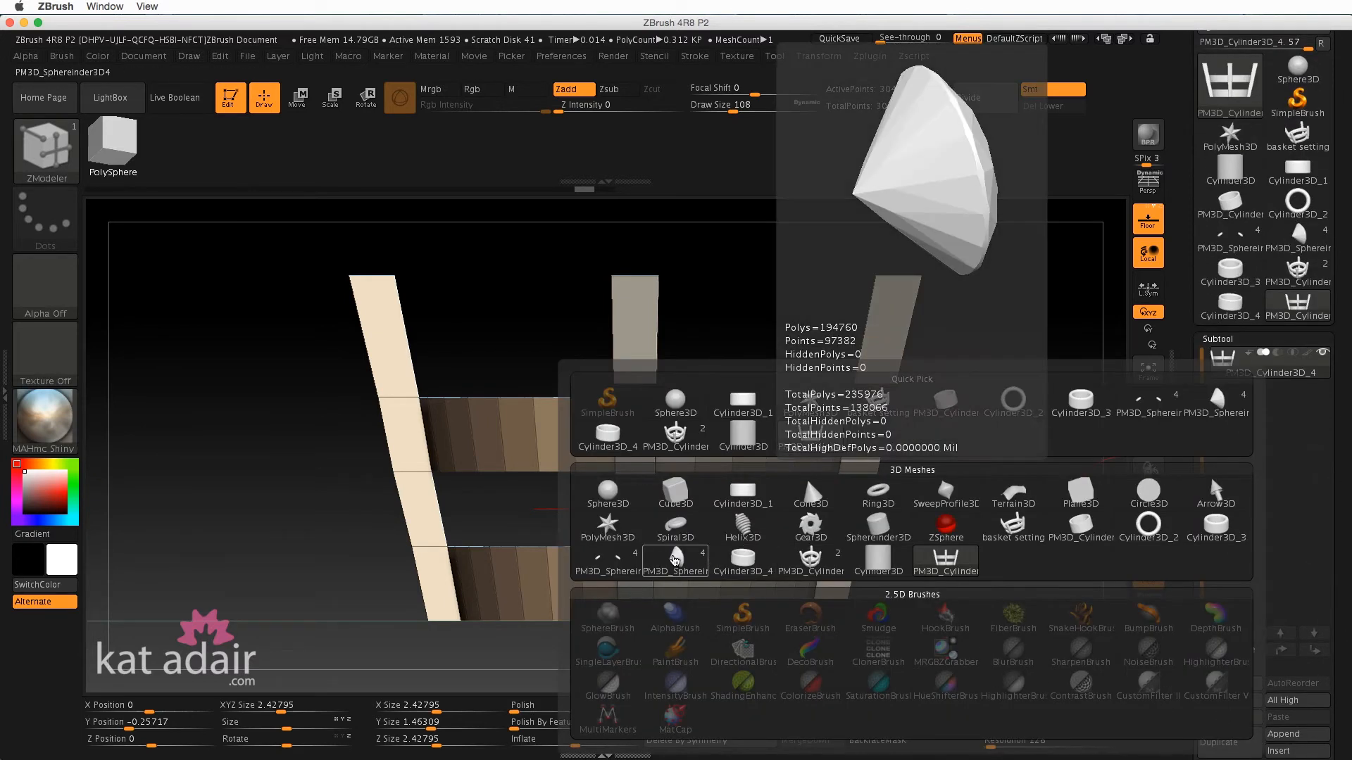
{"action": "left_click", "coordinate": [675, 560]}
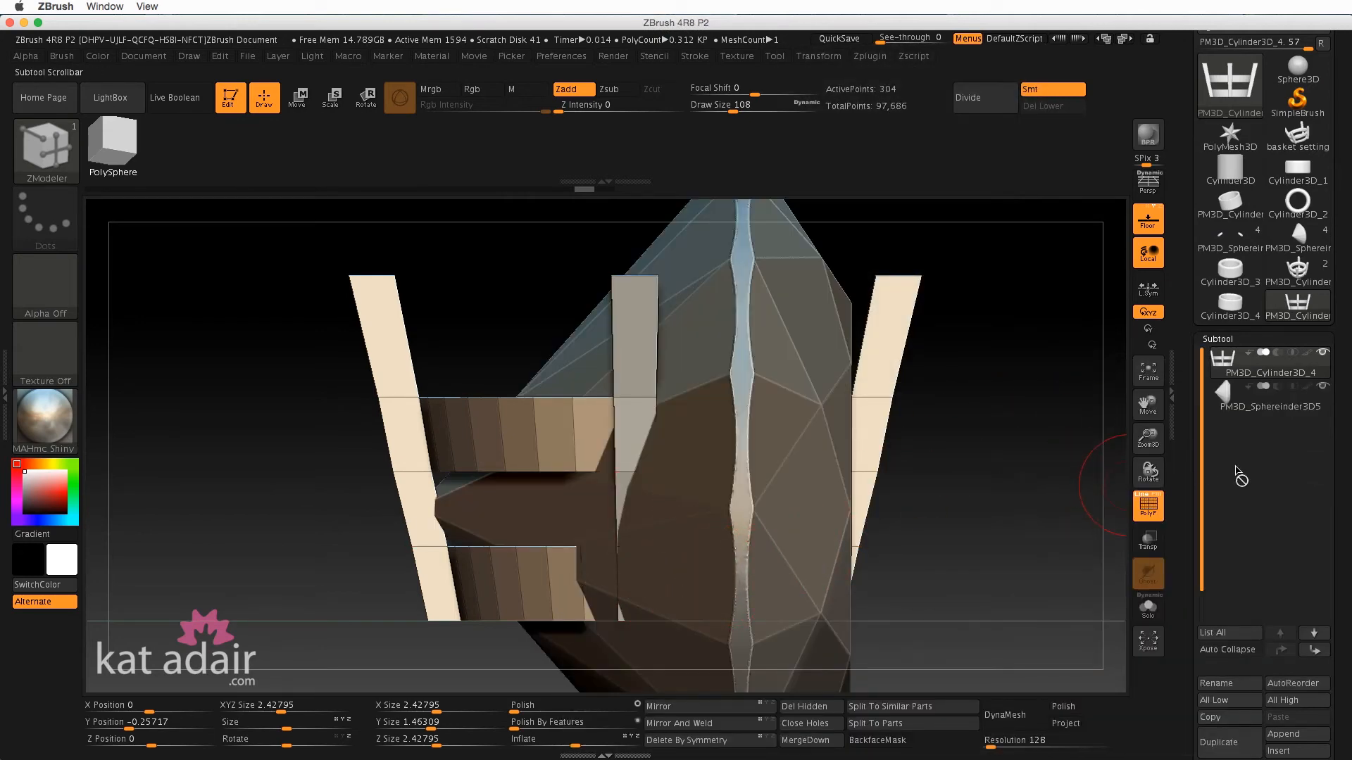
{"action": "left_click", "coordinate": [1286, 408]}
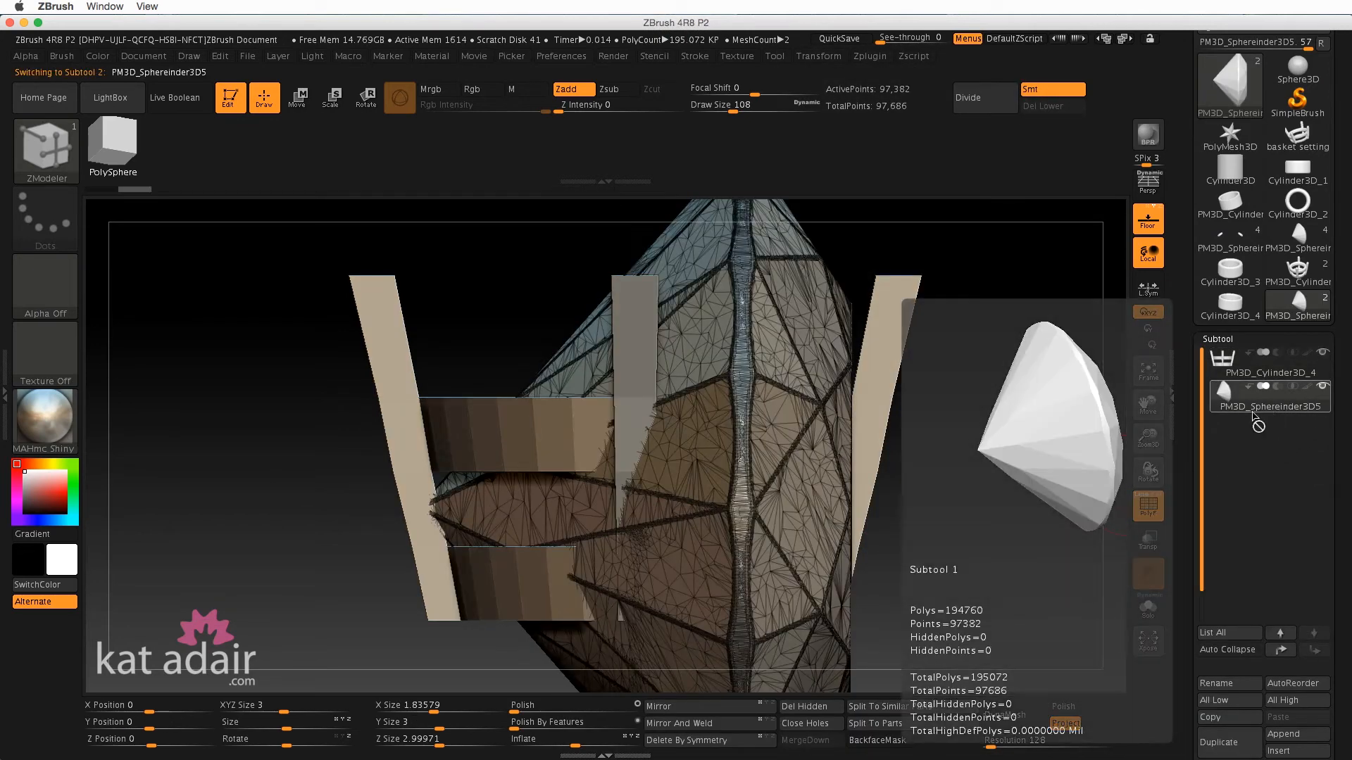
{"action": "key", "text": "f"}
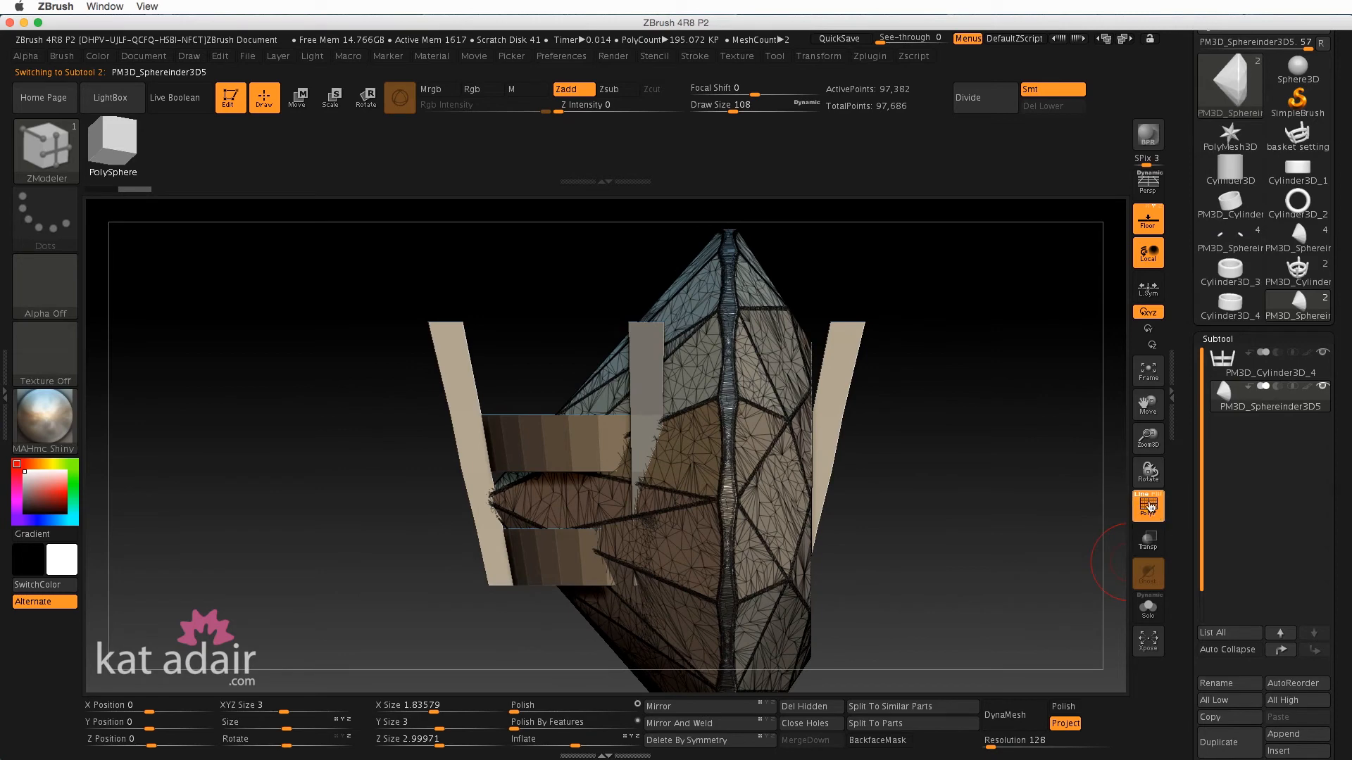
{"action": "left_click", "coordinate": [1149, 507]}
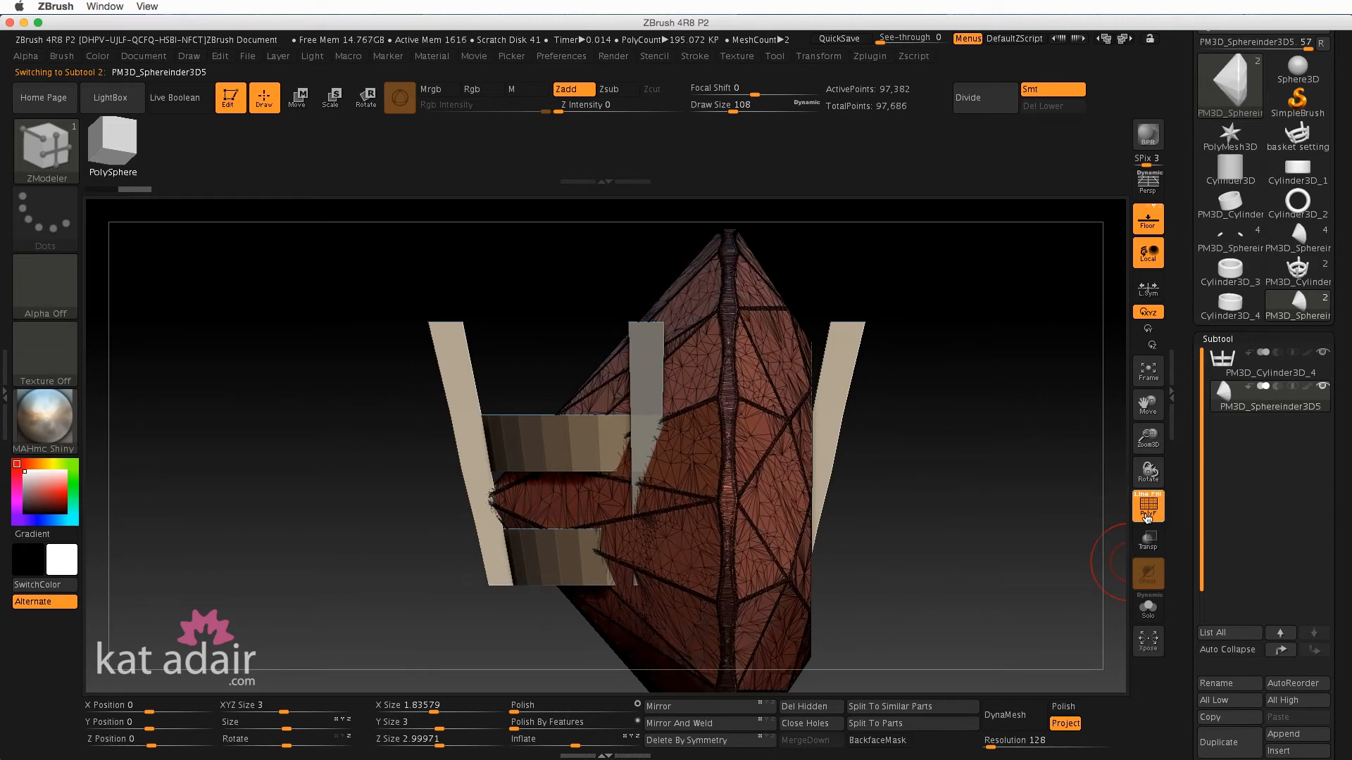
{"action": "mouse_move", "coordinate": [932, 557]}
{"action": "left_mouse_down"}
{"action": "mouse_move", "coordinate": [936, 519]}
{"action": "mouse_move", "coordinate": [953, 507]}
{"action": "left_mouse_up"}
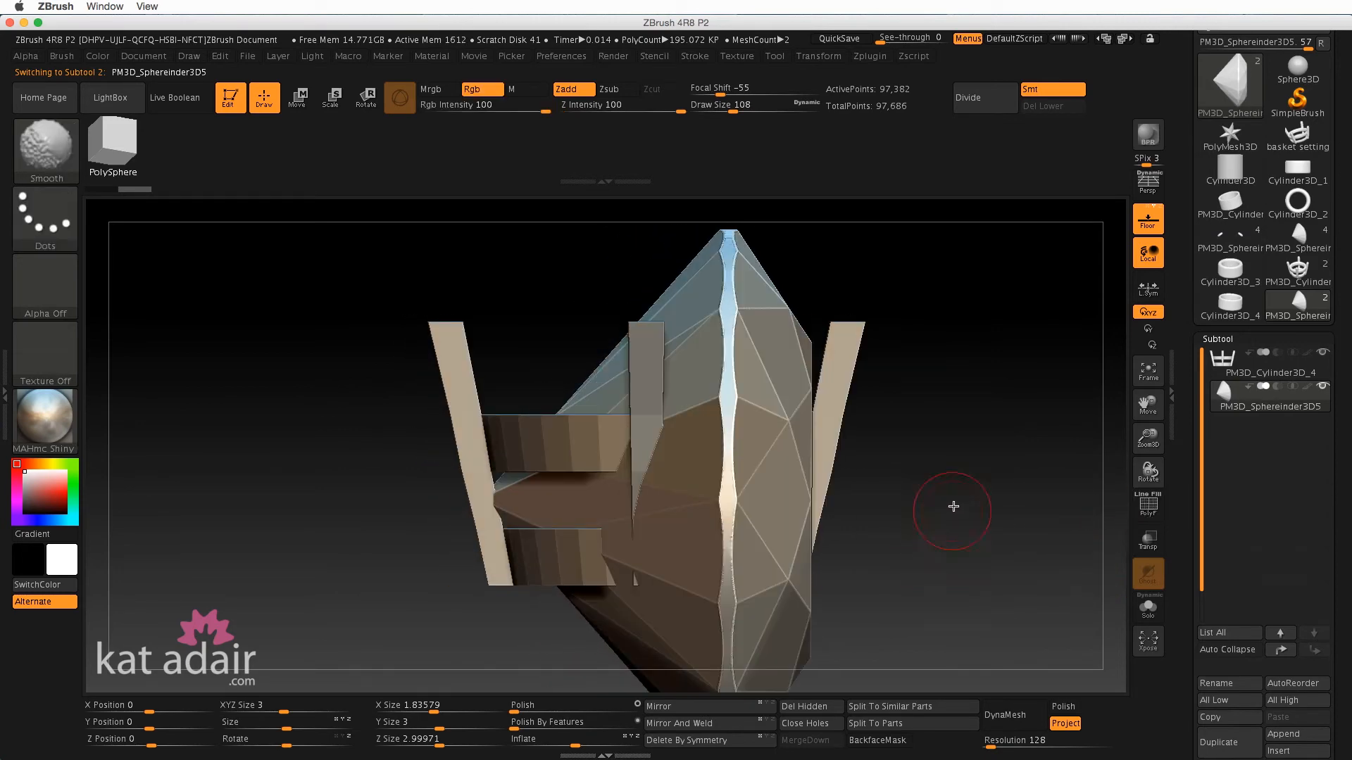
- Rotate the gem 90 degrees so that its flat table faces up and its point faces down
{"action": "left_click", "coordinate": [297, 99]}
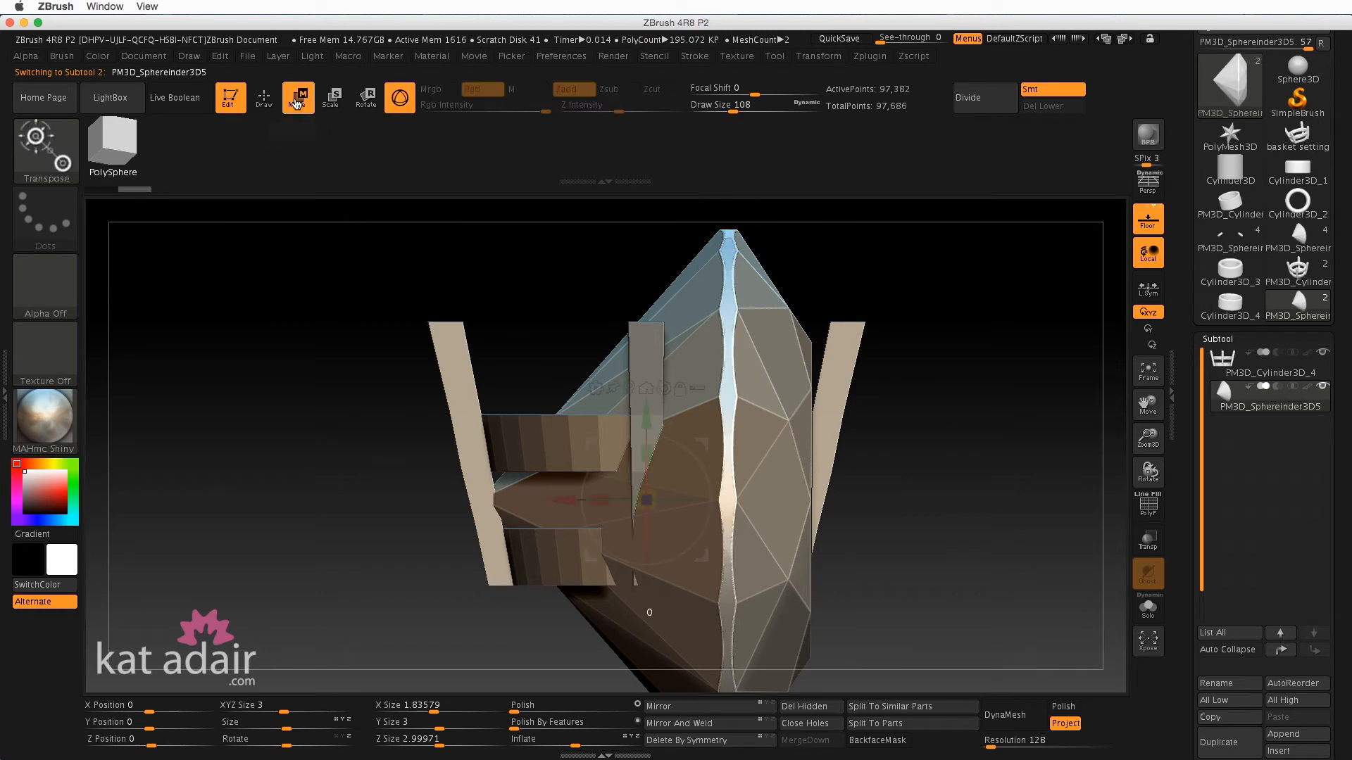
{"action": "left_click_drag", "start_coordinate": [917, 511], "coordinate": [880, 475], "text": "alt"}
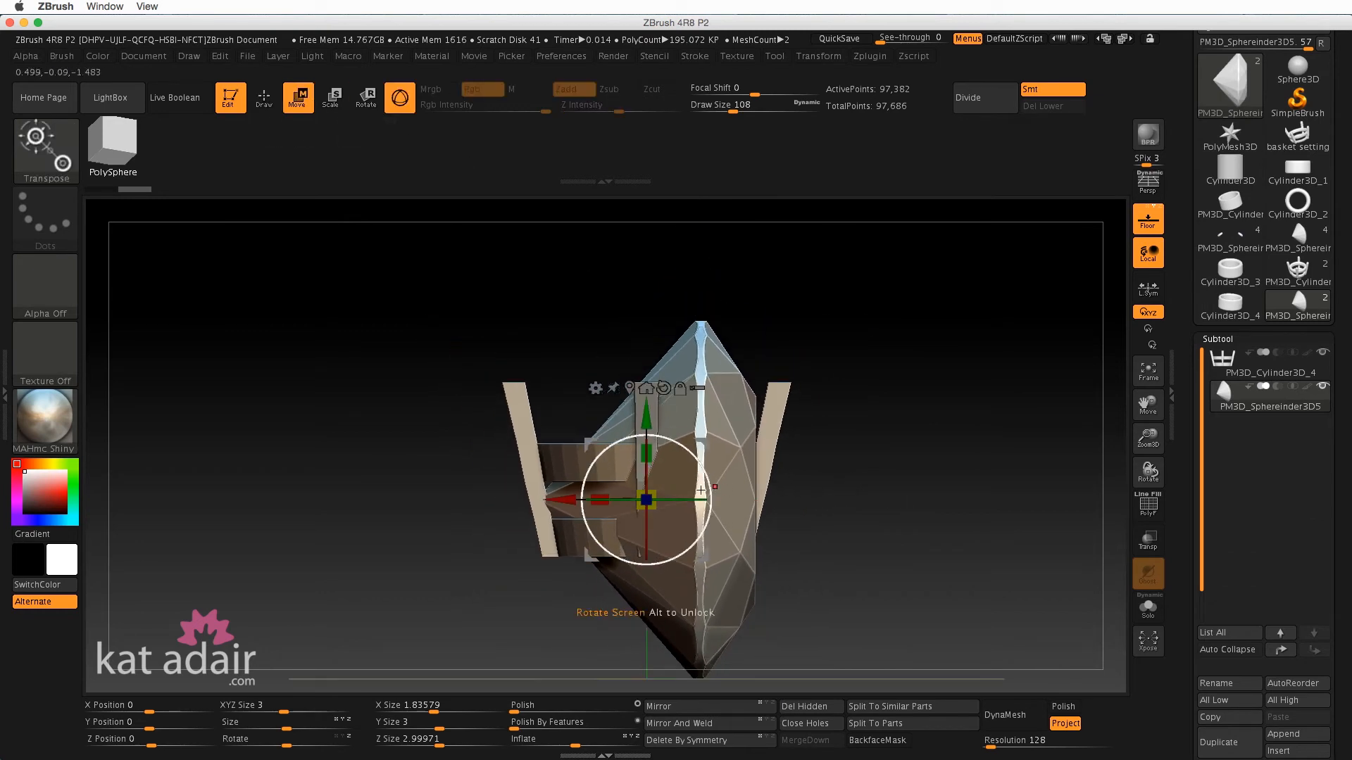
{"action": "left_click_drag", "start_coordinate": [702, 488], "coordinate": [637, 459]}
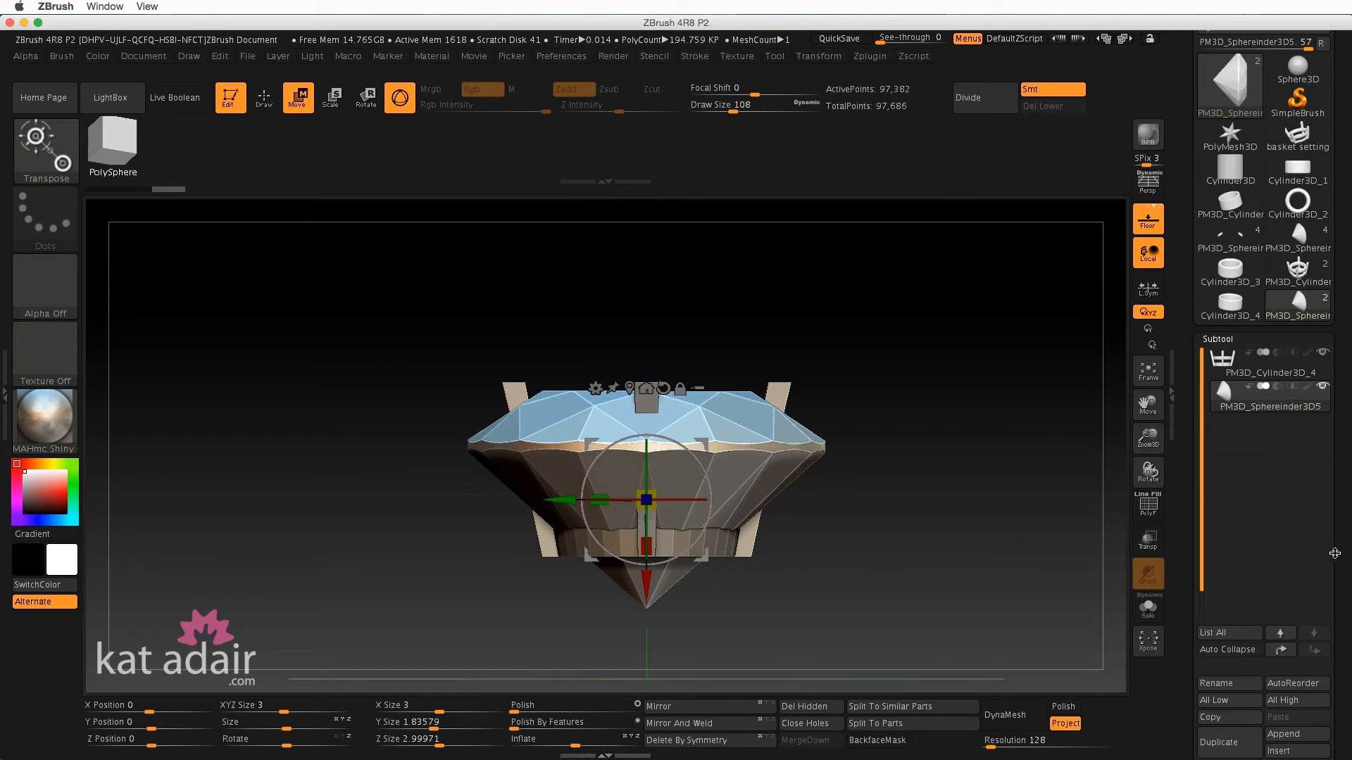
- Set the gem's XYZ Size to 6 in its geometry size settings
{"action": "scroll", "coordinate": [1334, 554], "scroll_direction": "down", "scroll_amount": 8}
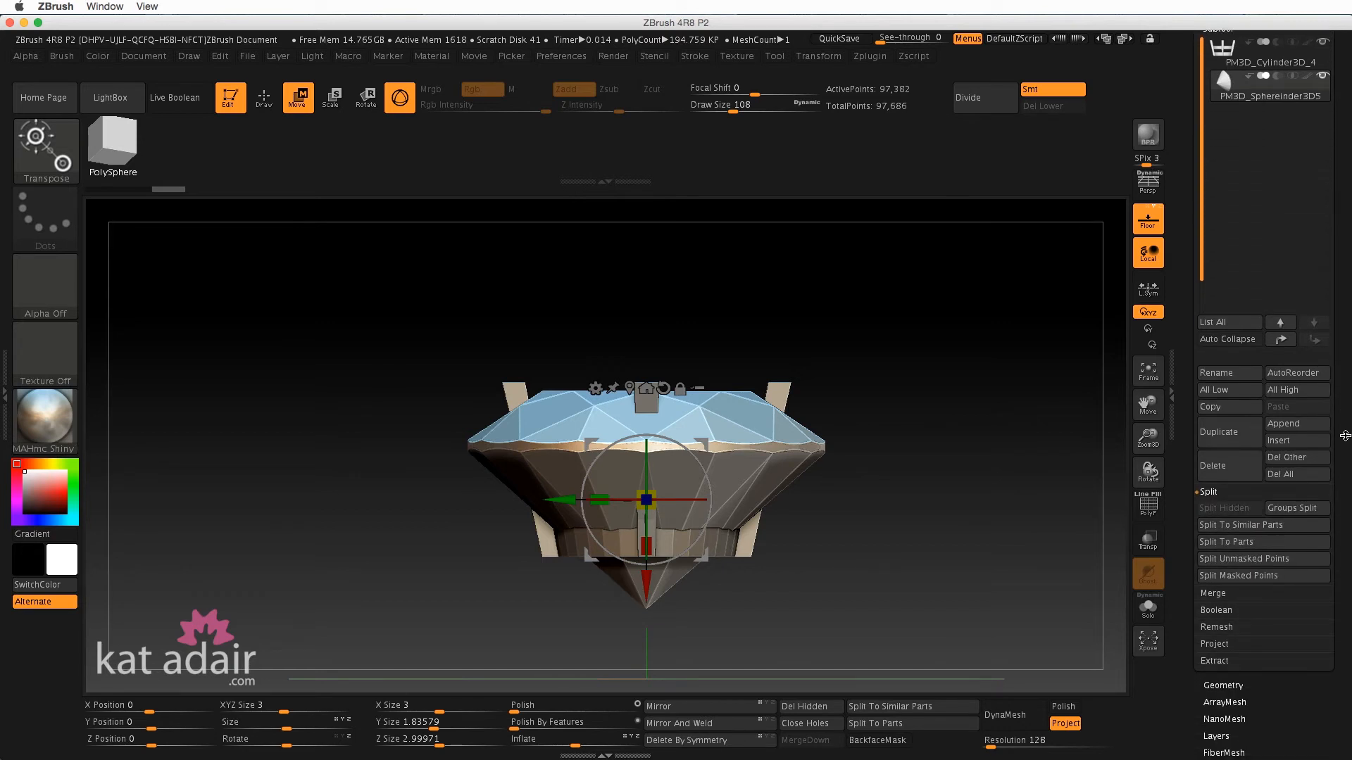
{"action": "scroll", "coordinate": [1345, 436], "scroll_direction": "down", "scroll_amount": 6}
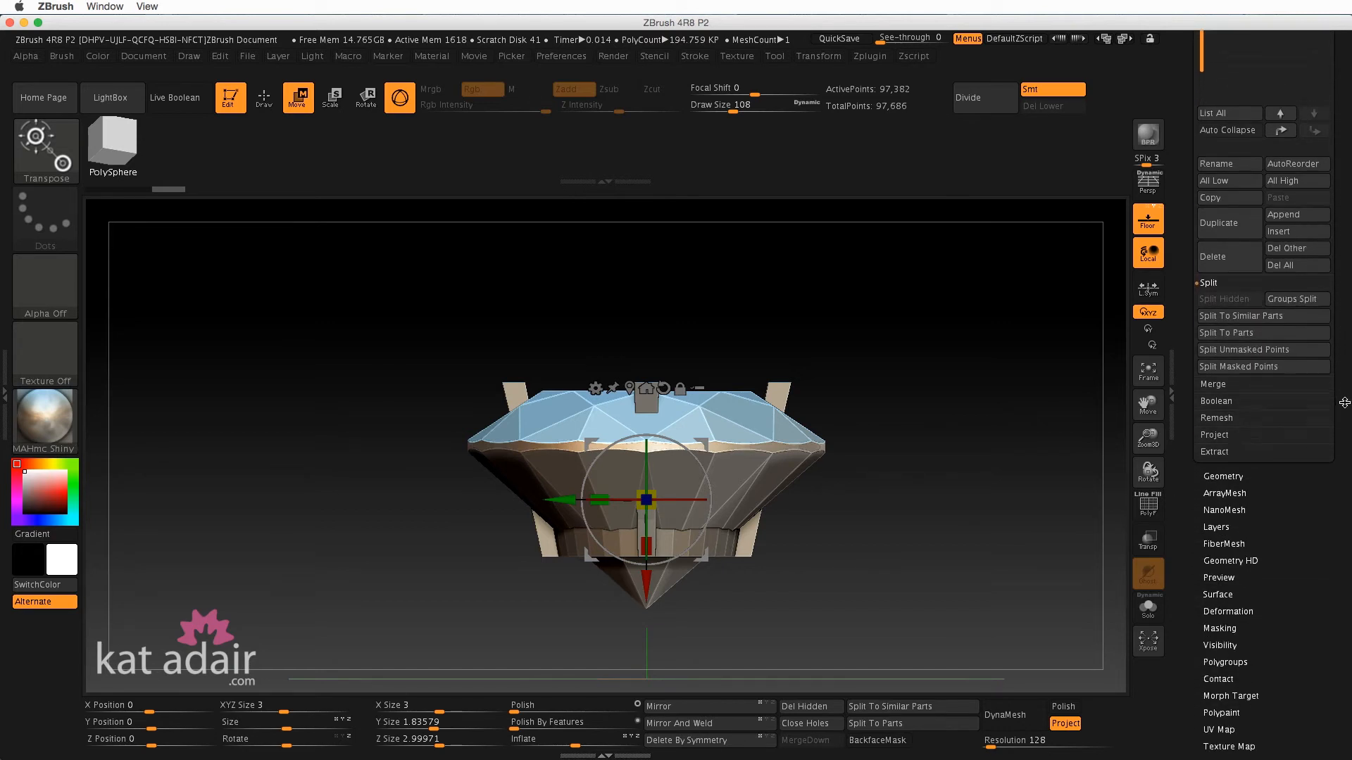
{"action": "scroll", "coordinate": [1344, 403], "scroll_direction": "up", "scroll_amount": 1}
{"action": "left_click", "coordinate": [1225, 518]}
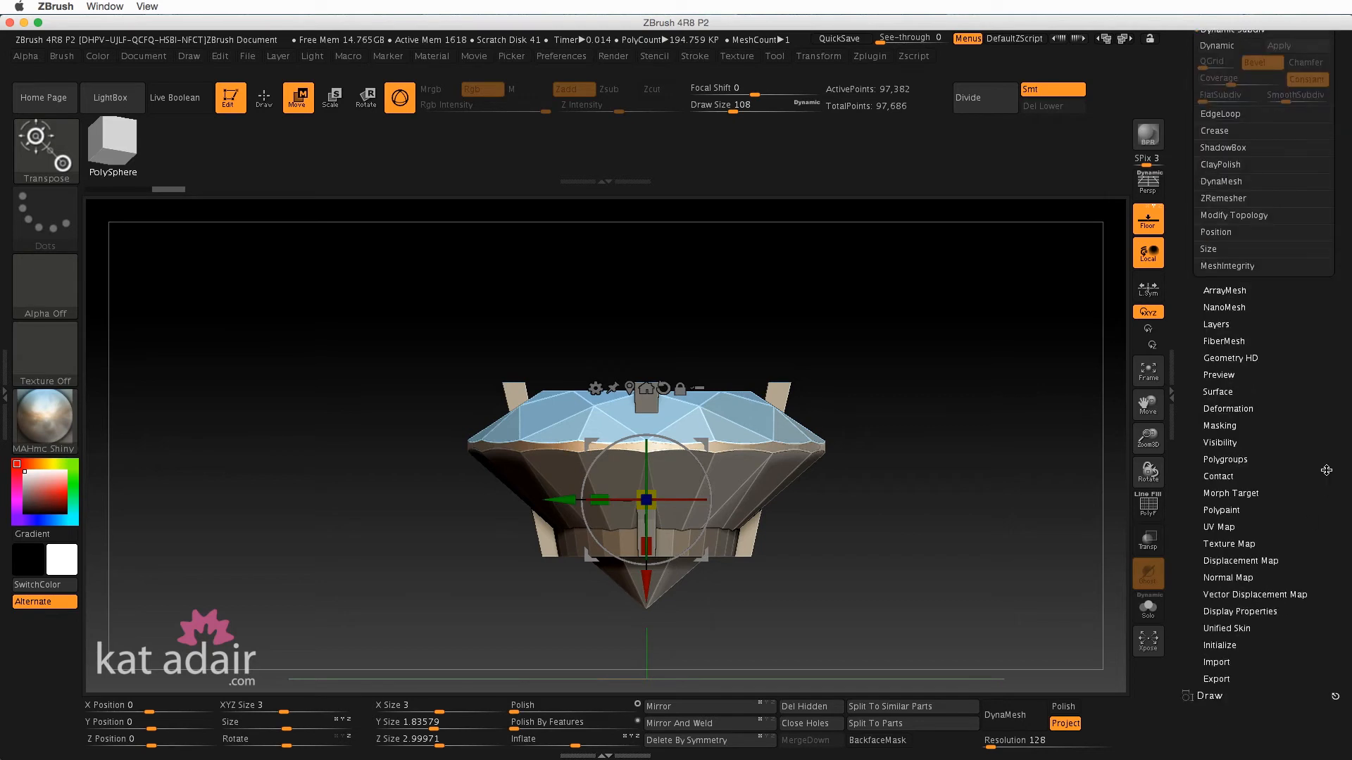
{"action": "left_click", "coordinate": [1209, 504]}
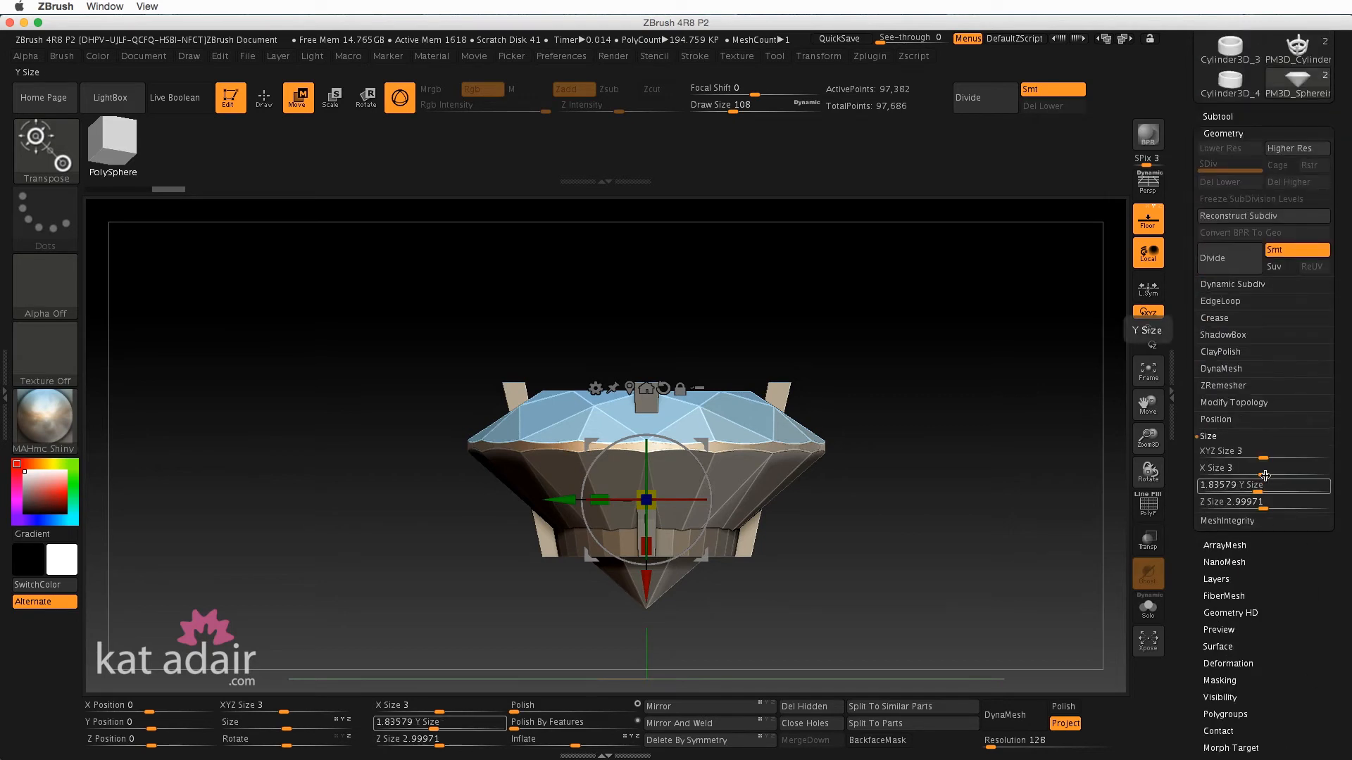
{"action": "left_click", "coordinate": [1208, 452]}
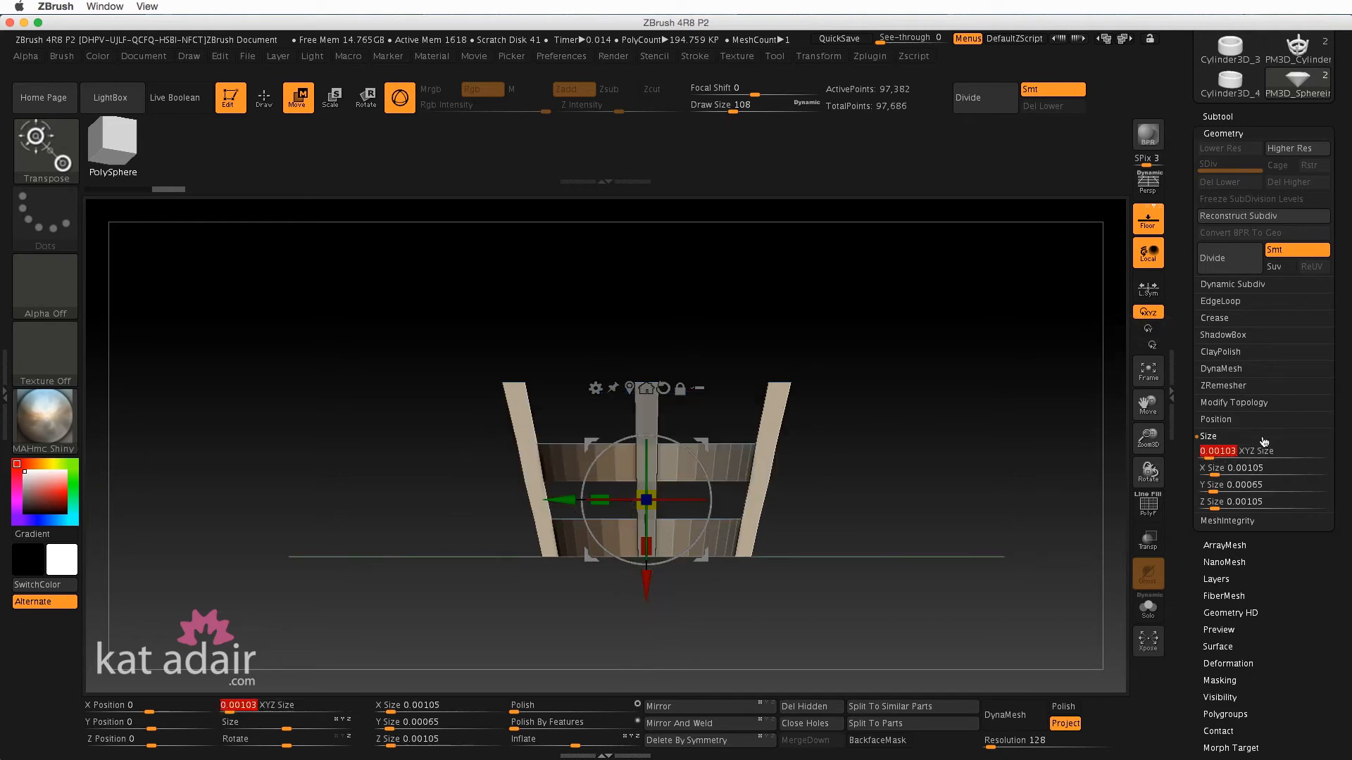
{"action": "type", "text": "6"}
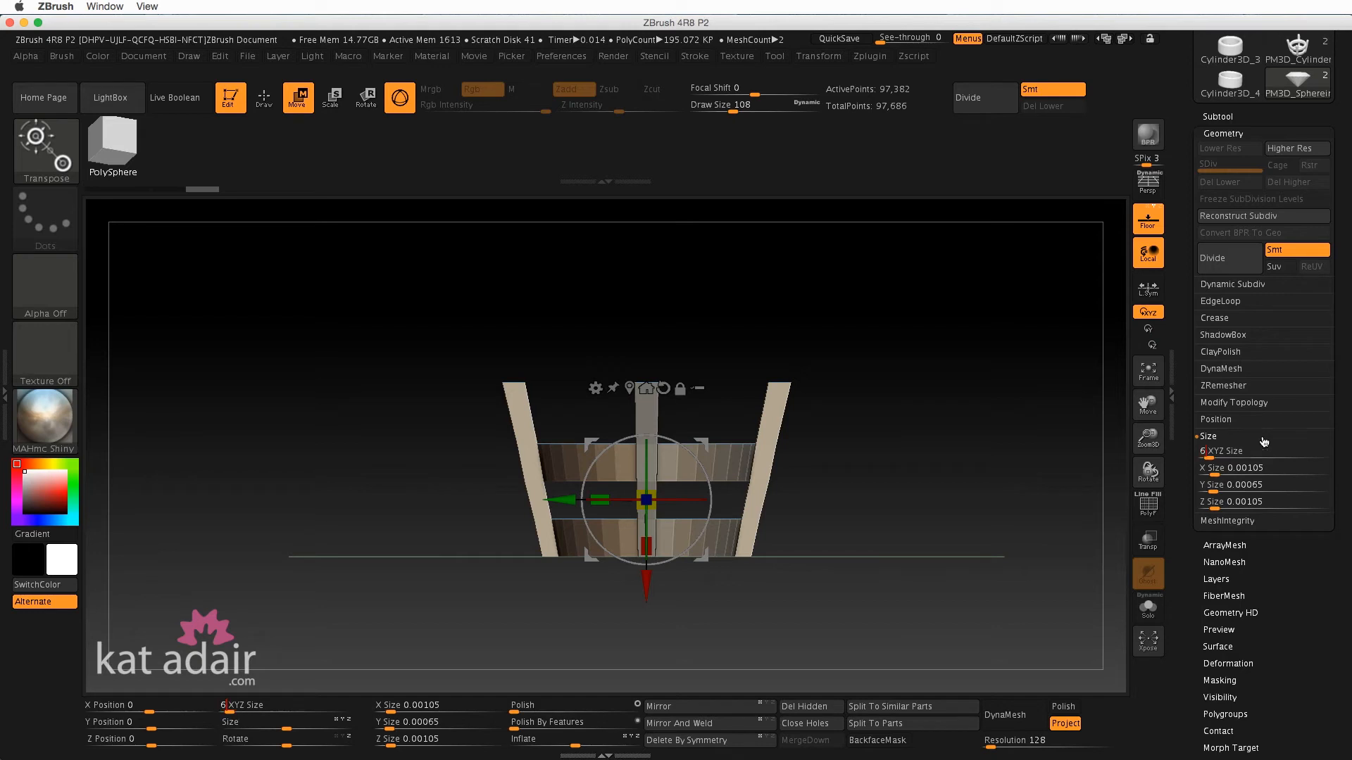
{"action": "key", "text": "Return"}
{"action": "left_click_drag", "start_coordinate": [963, 559], "coordinate": [966, 515], "text": "alt"}
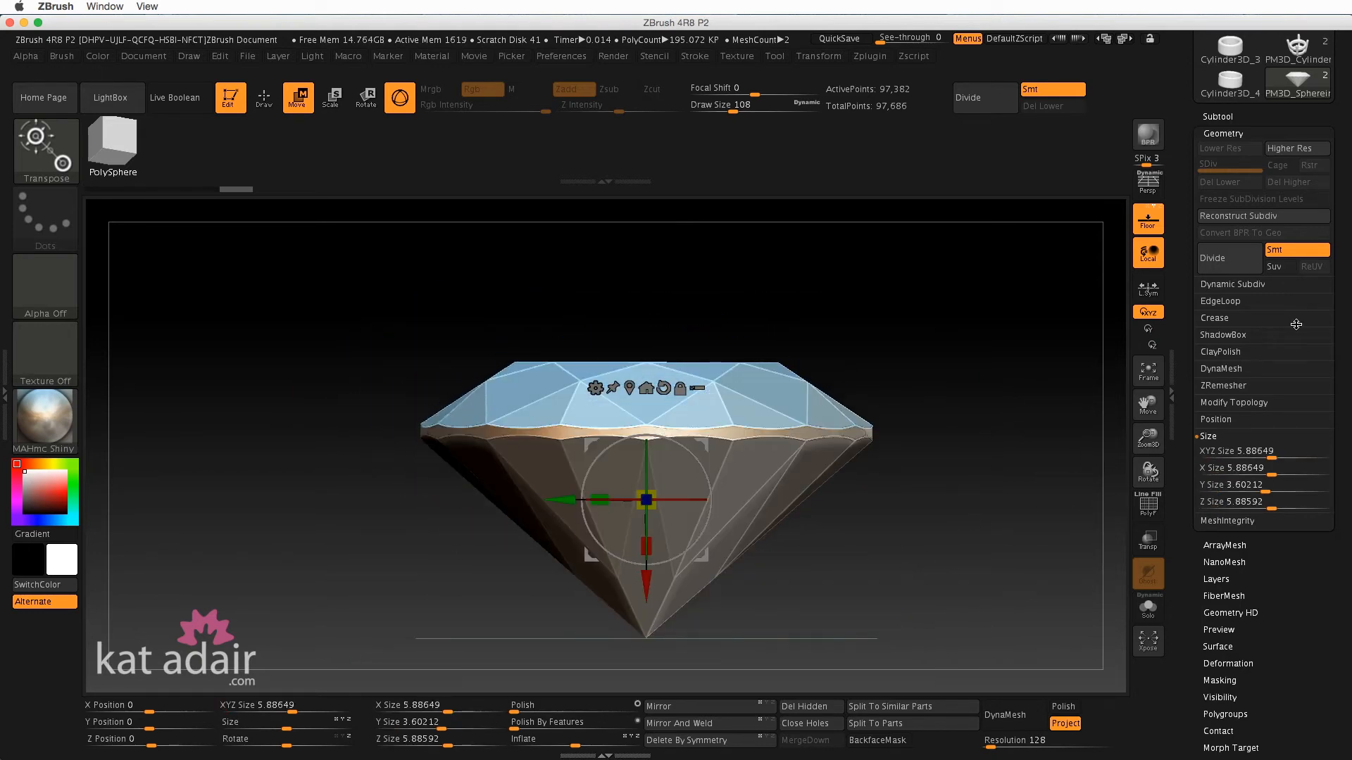
- Make the basket setting the active subtool and show the gem as a transparent ghost
{"action": "left_click_drag", "start_coordinate": [1328, 371], "coordinate": [1338, 412]}
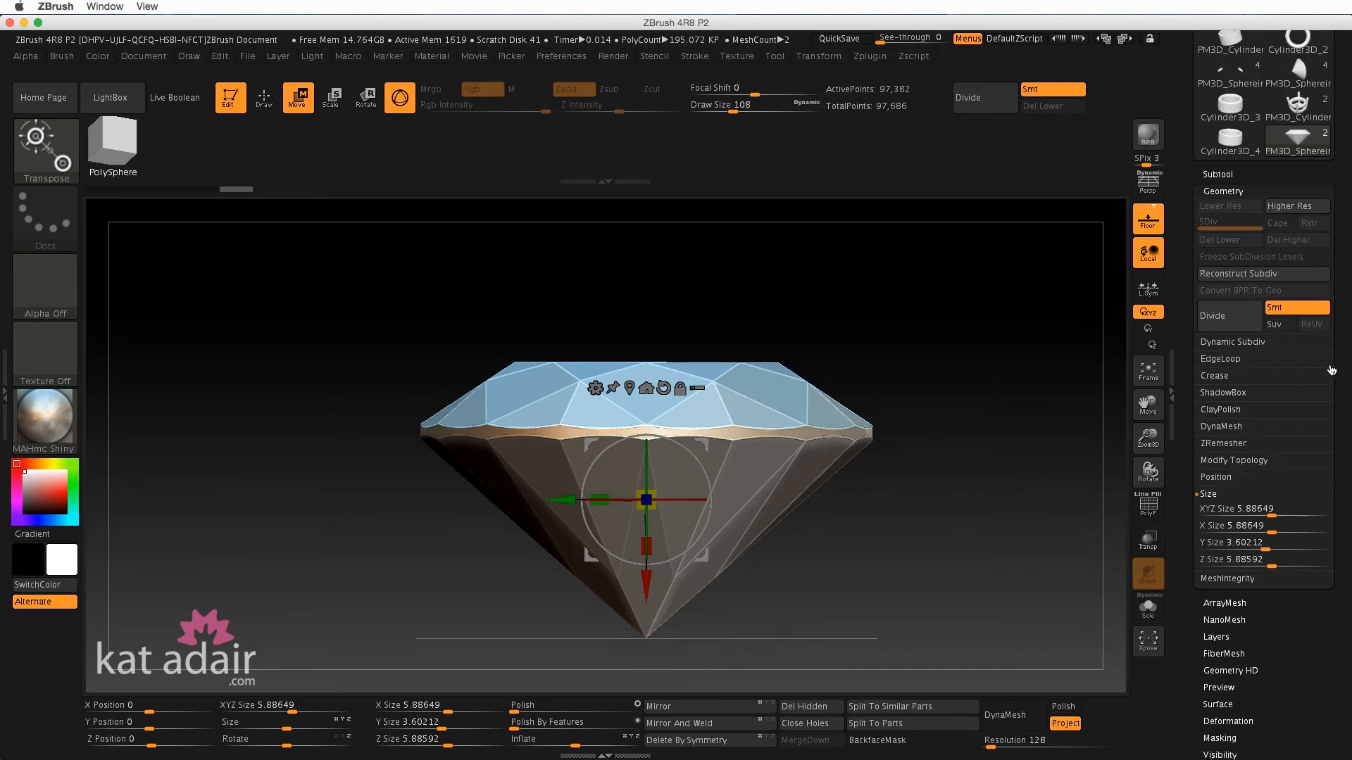
{"action": "left_click", "coordinate": [1218, 175]}
{"action": "left_click", "coordinate": [1266, 208]}
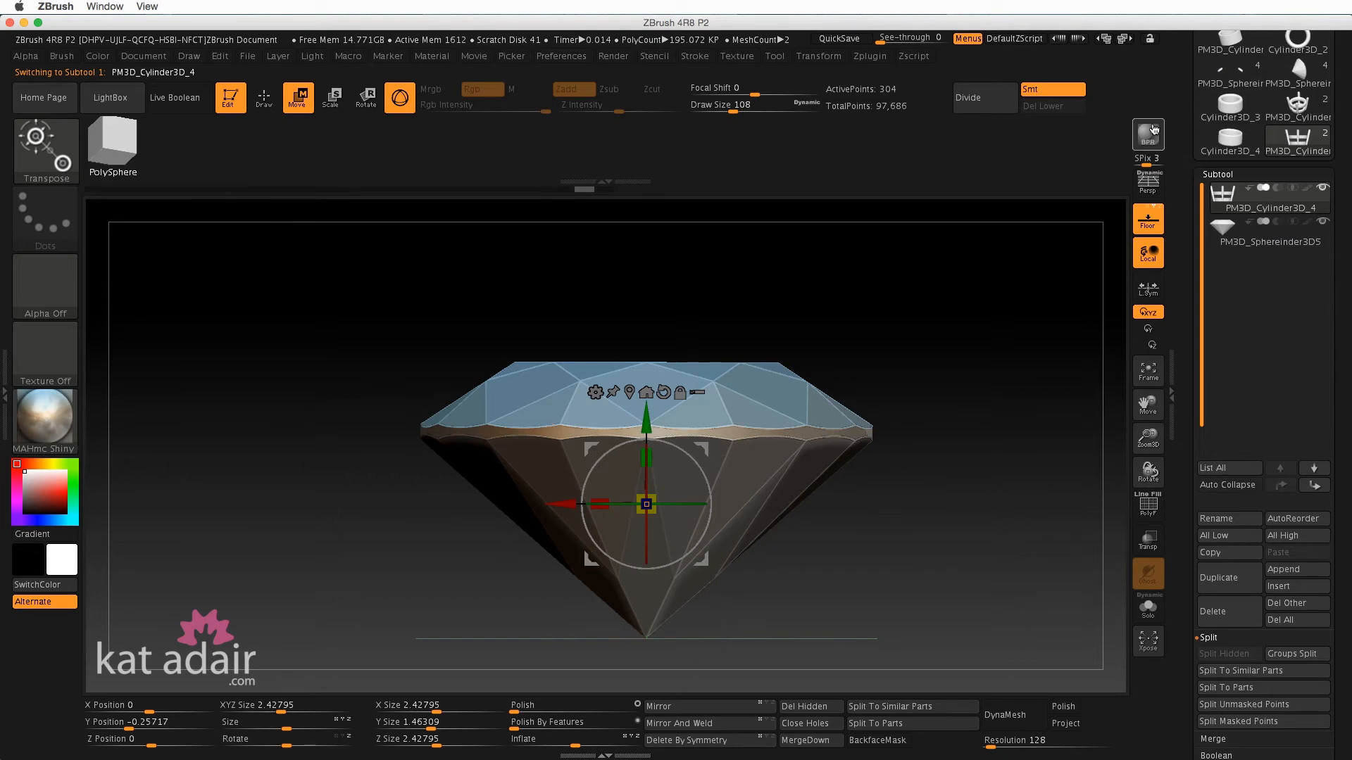
{"action": "left_click", "coordinate": [1154, 551]}
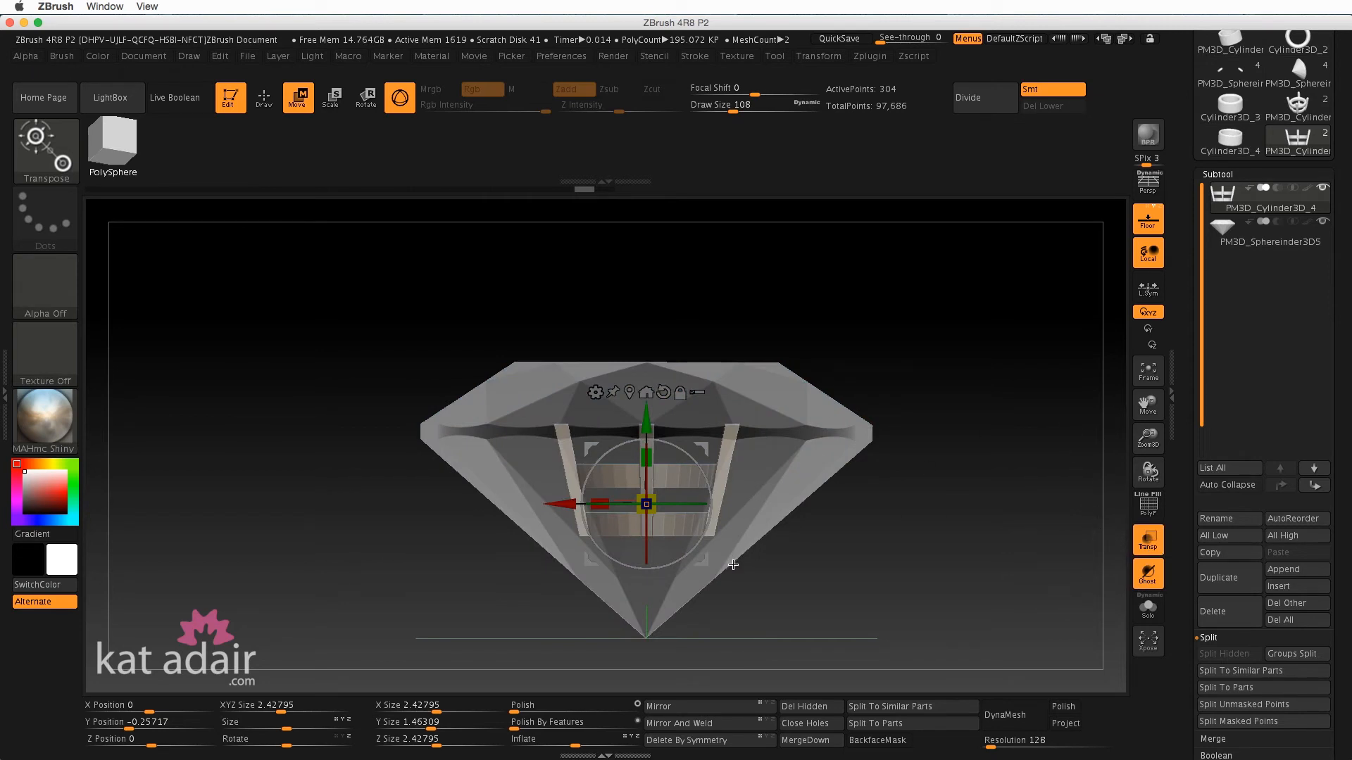
- Scale the basket setting uniformly to an XYZ size of about 7.09 and lower it around the gem to a Y position of about 0.63
{"action": "left_click_drag", "start_coordinate": [760, 594], "coordinate": [791, 633], "text": "alt"}
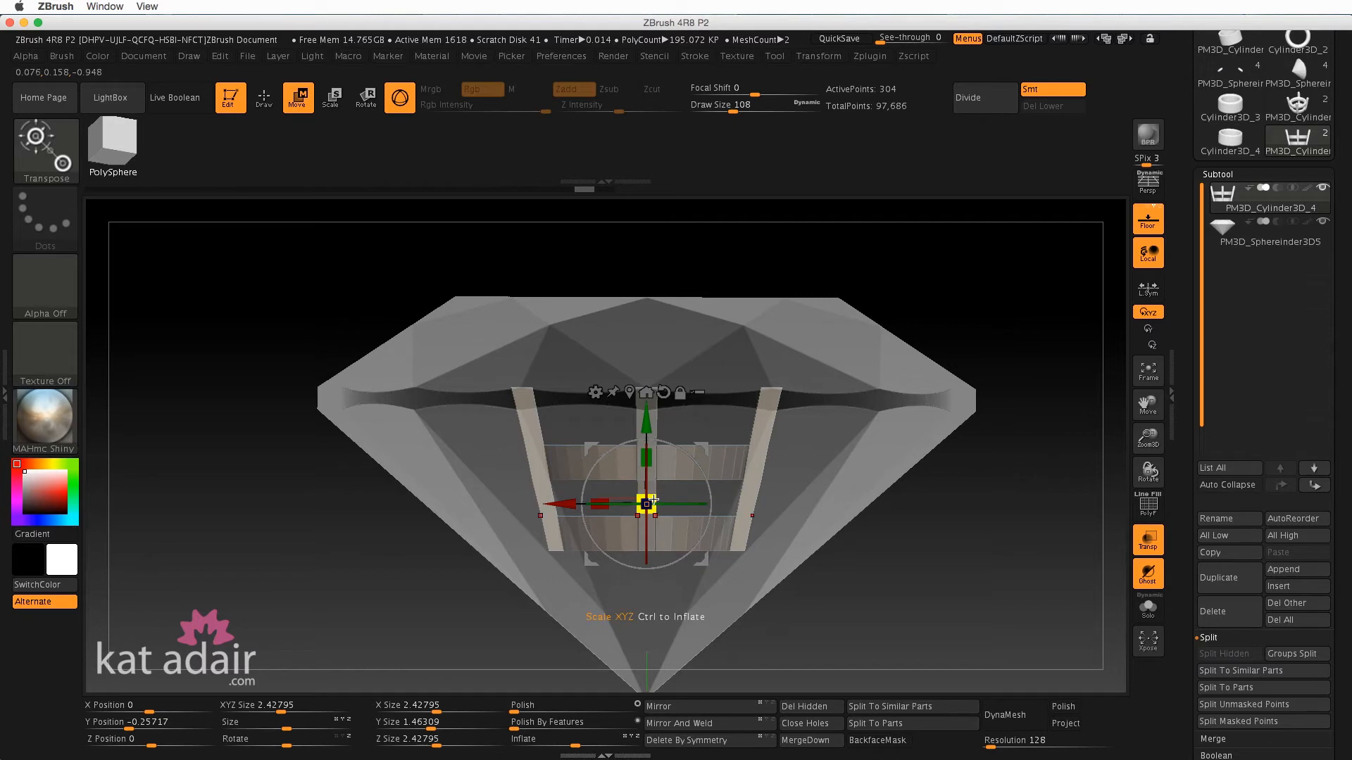
{"action": "left_click_drag", "start_coordinate": [651, 502], "coordinate": [819, 396]}
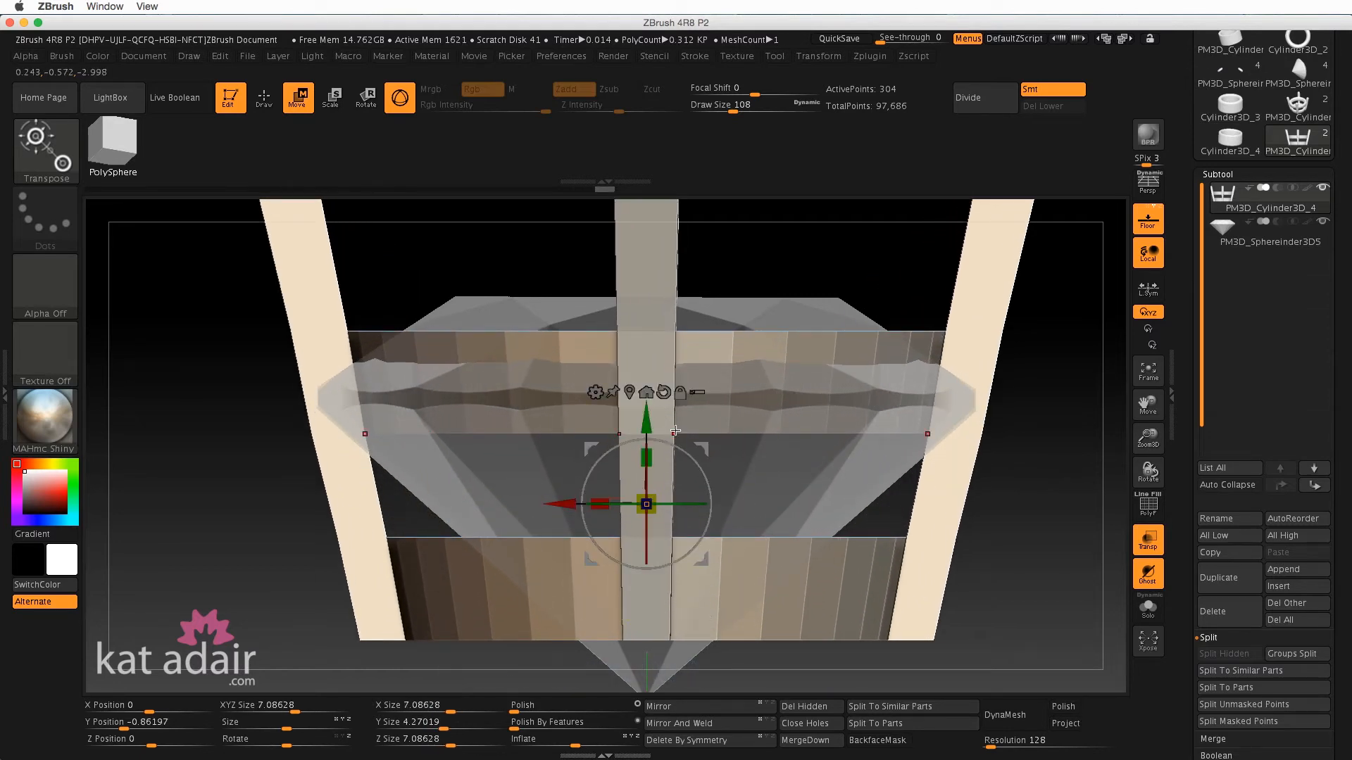
{"action": "left_click_drag", "start_coordinate": [649, 424], "coordinate": [654, 567]}
{"action": "left_click_drag", "start_coordinate": [1012, 540], "coordinate": [983, 449], "text": "alt"}
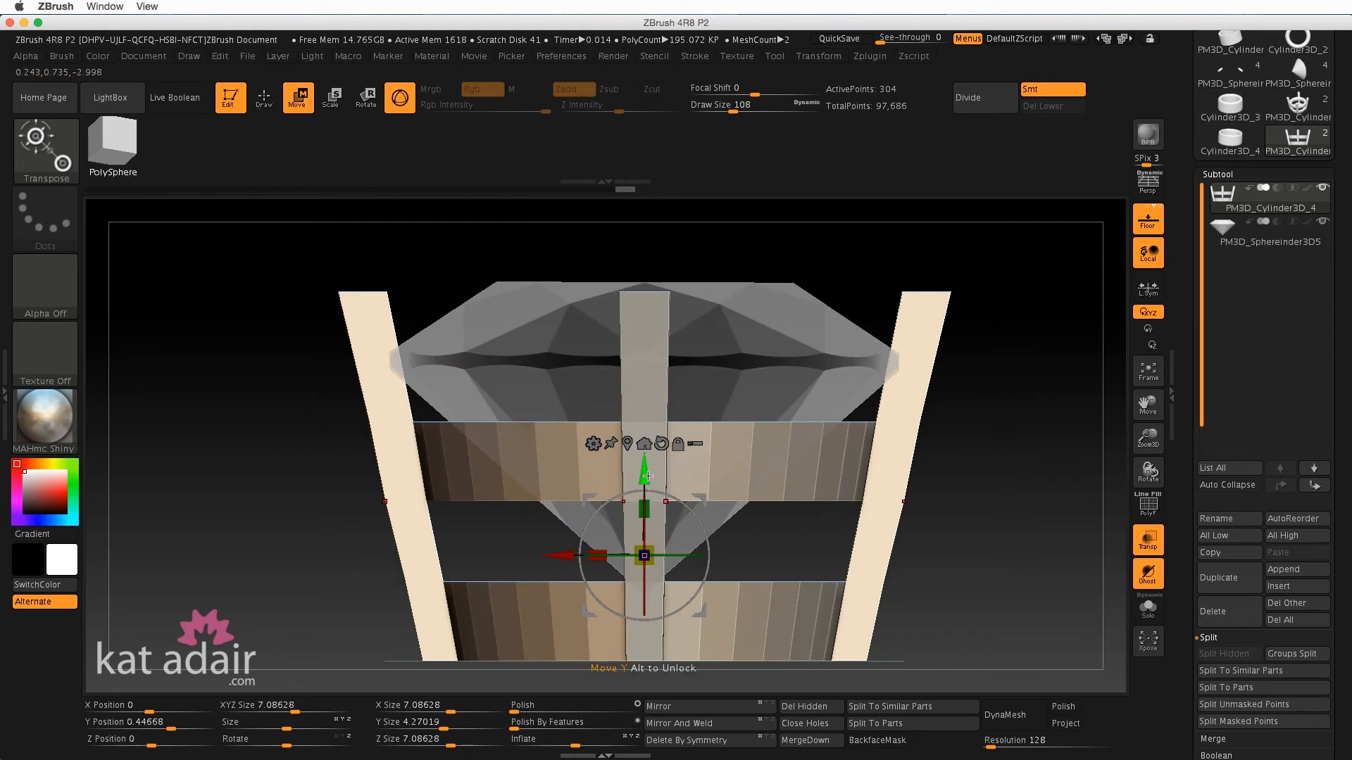
{"action": "left_click_drag", "start_coordinate": [647, 470], "coordinate": [649, 487]}
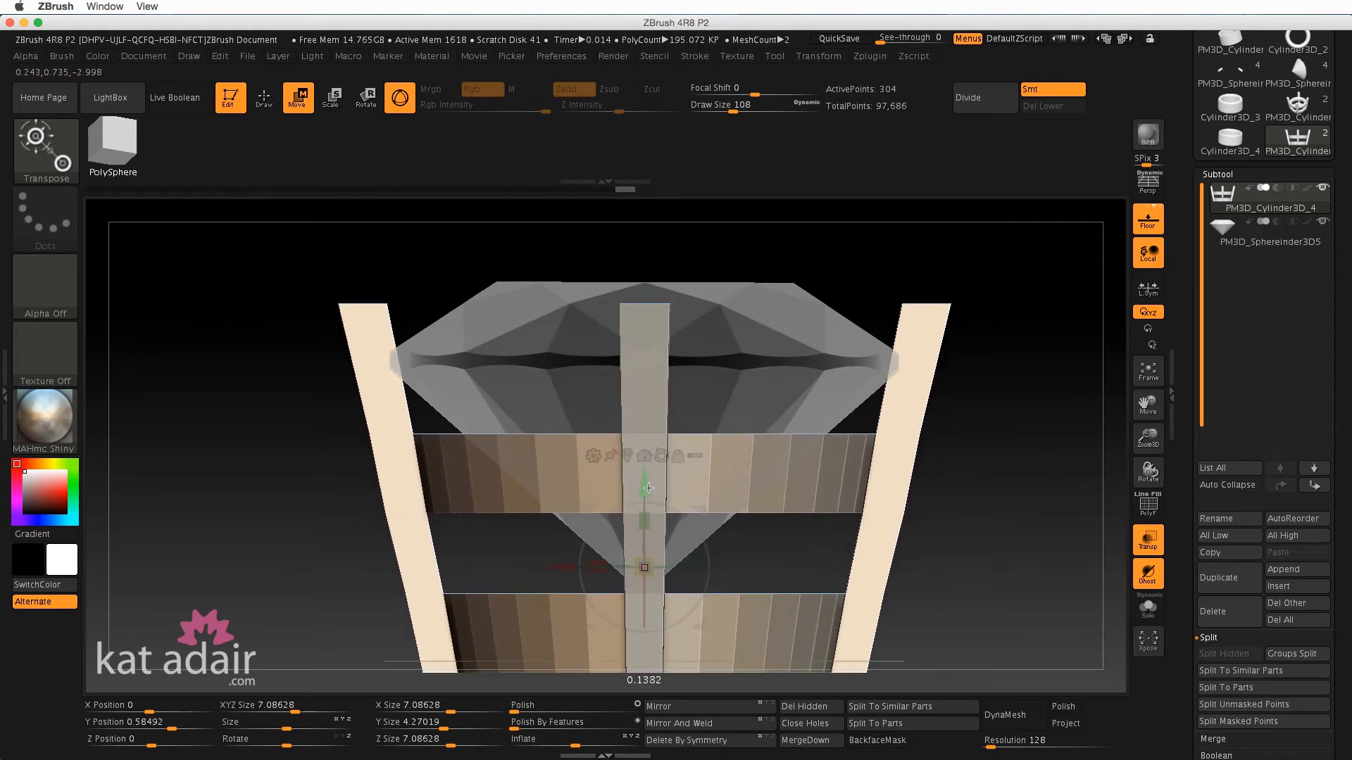
{"action": "mouse_move", "coordinate": [975, 458]}
{"action": "left_mouse_down"}
{"action": "mouse_move", "coordinate": [974, 483]}
{"action": "mouse_move", "coordinate": [965, 470]}
{"action": "left_mouse_up"}
{"action": "left_click_drag", "start_coordinate": [950, 485], "coordinate": [983, 459]}
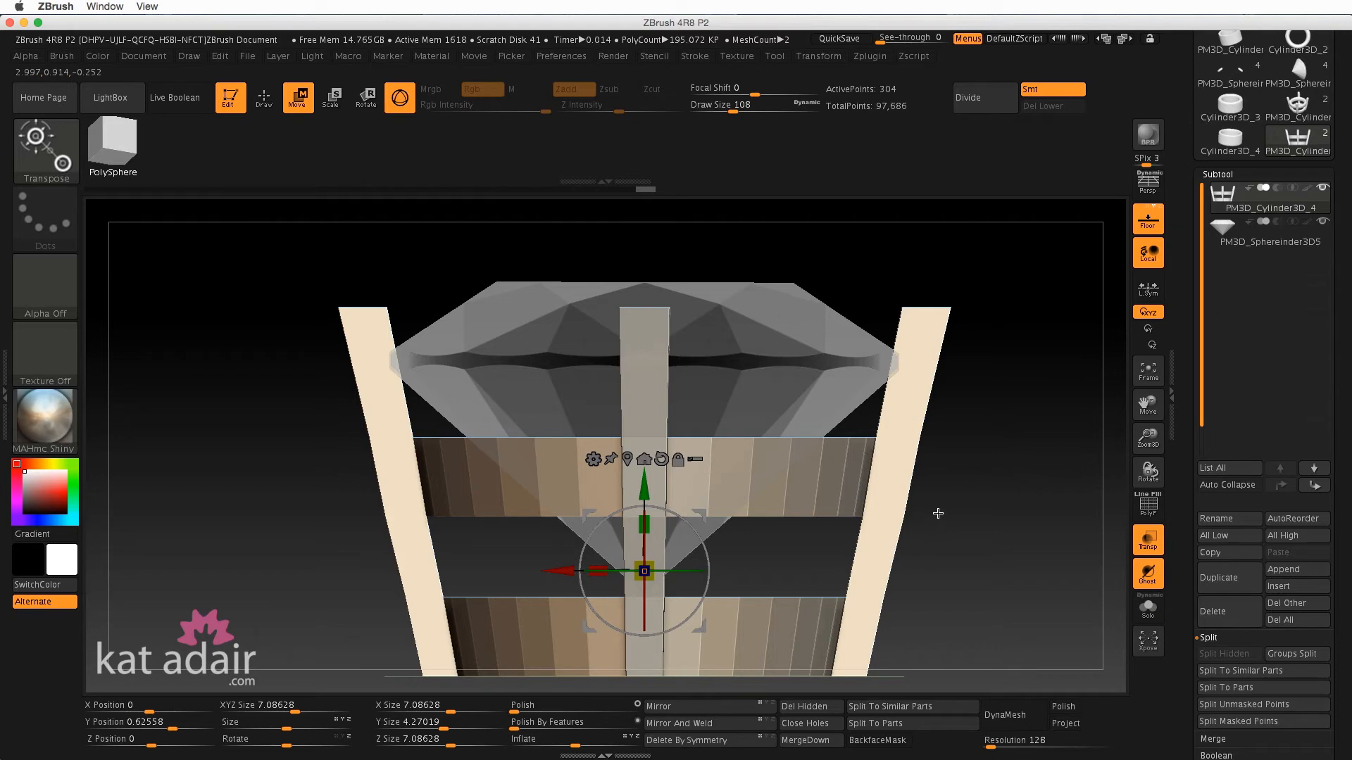
{"action": "left_click", "coordinate": [645, 493]}
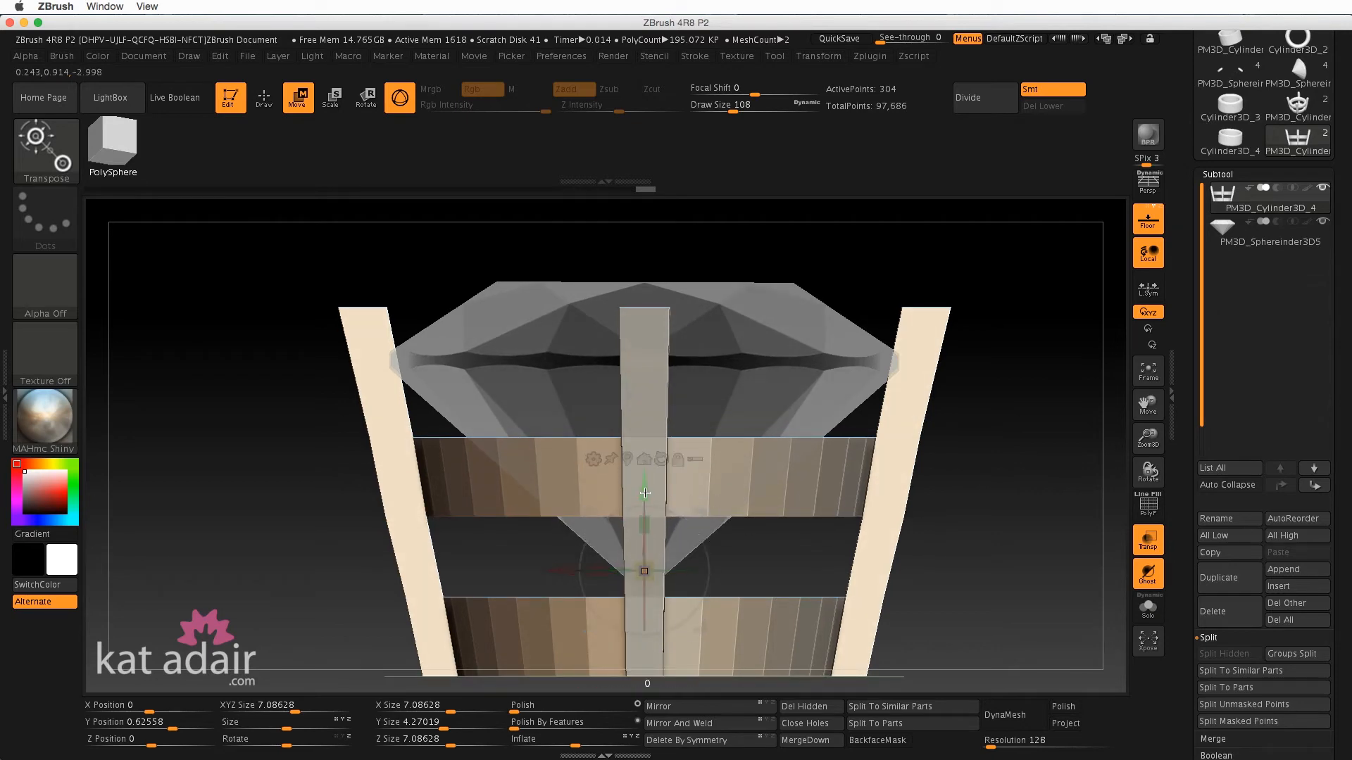
- Lower the basket setting to a Y position of about 0.58, then hide the gem and return to Draw mode
{"action": "left_click_drag", "start_coordinate": [645, 493], "coordinate": [646, 488]}
{"action": "left_click_drag", "start_coordinate": [964, 455], "coordinate": [907, 501]}
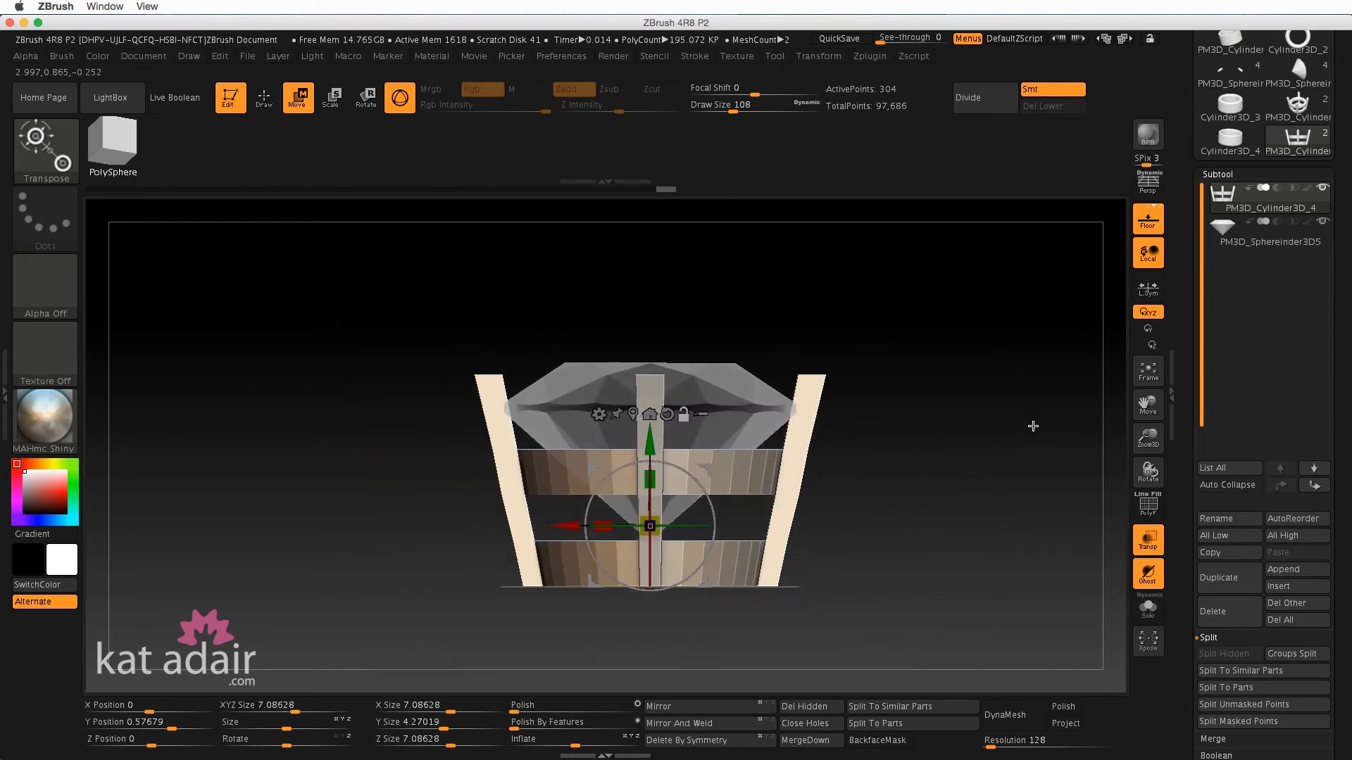
{"action": "left_click_drag", "start_coordinate": [1035, 425], "coordinate": [946, 465]}
{"action": "left_click", "coordinate": [1323, 227]}
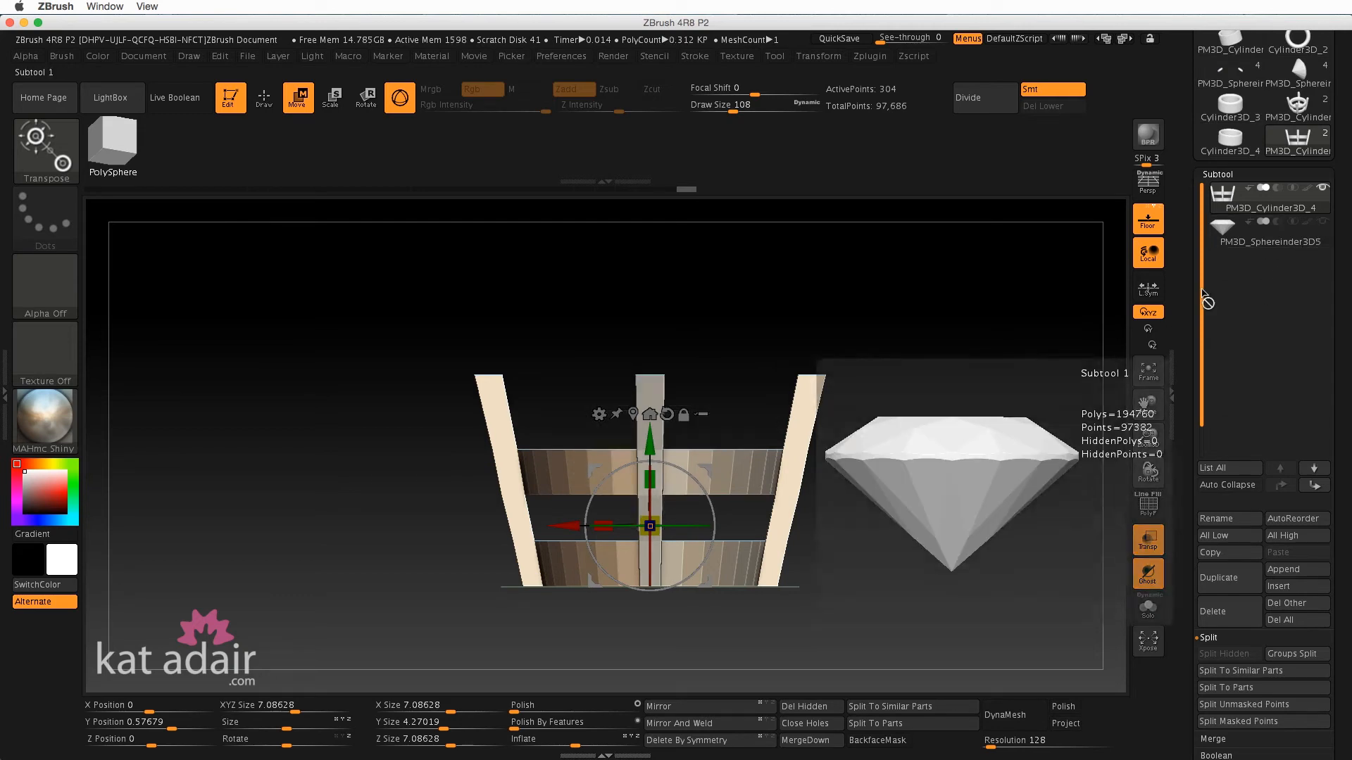
{"action": "key", "text": "q"}
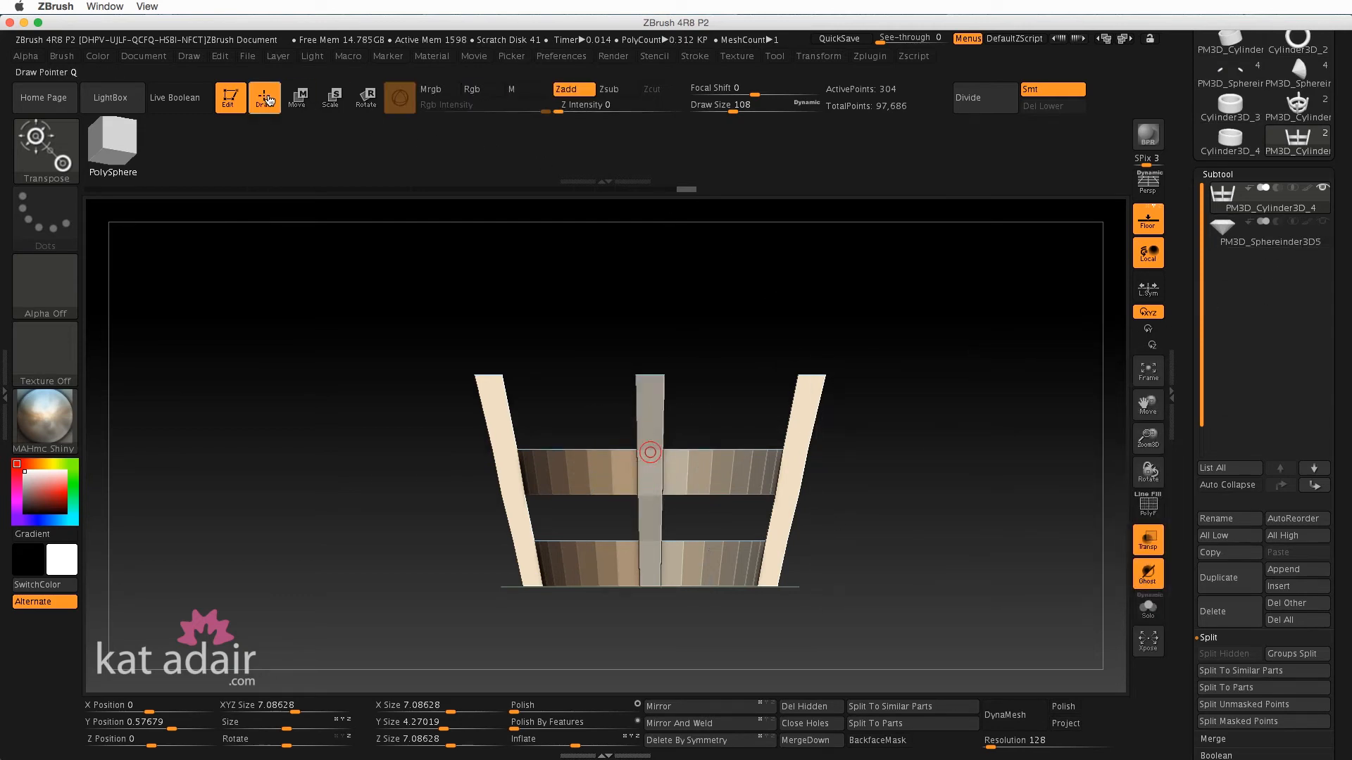
{"action": "mouse_move", "coordinate": [855, 546]}
{"action": "left_mouse_down"}
{"action": "mouse_move", "coordinate": [845, 535]}
{"action": "mouse_move", "coordinate": [848, 549]}
{"action": "mouse_move", "coordinate": [863, 528]}
{"action": "left_mouse_up"}
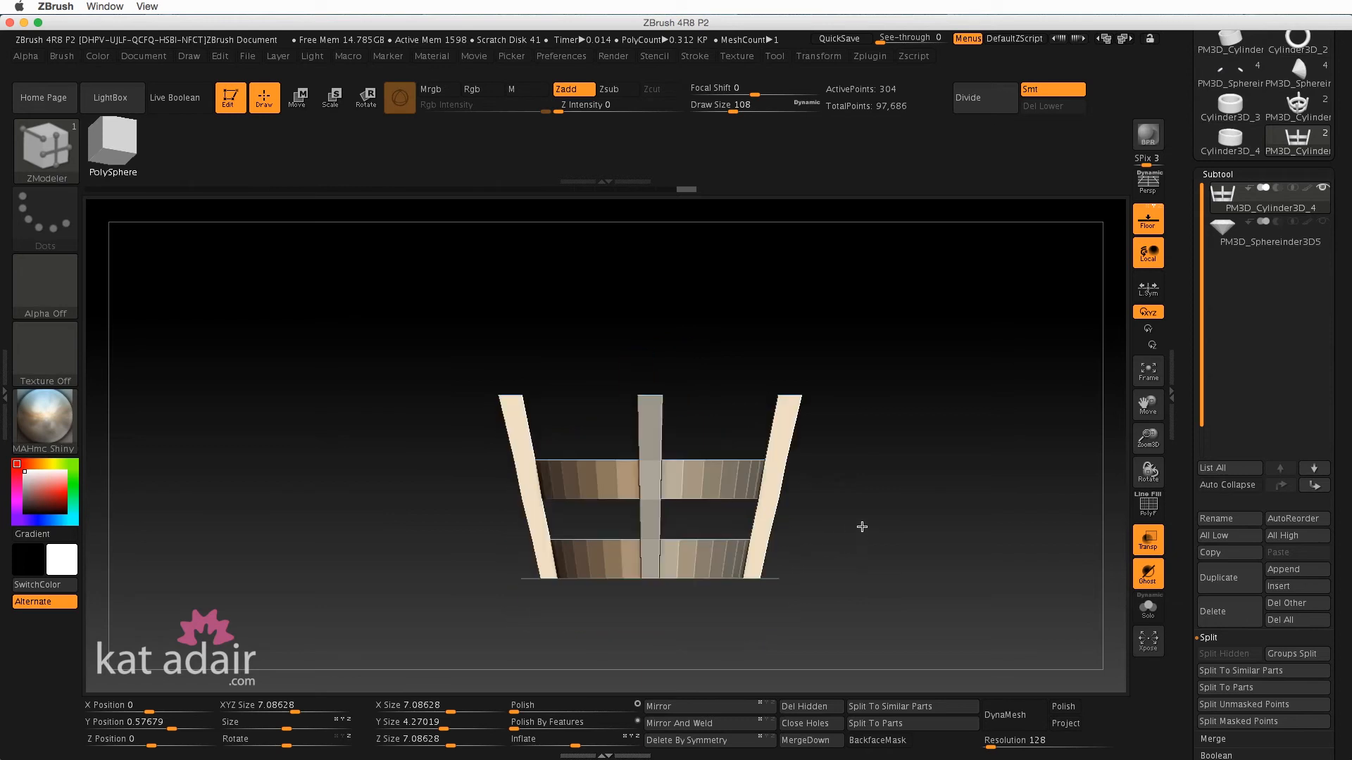
- Turn on dynamic subdivision for the basket setting in its geometry settings
{"action": "left_click_drag", "start_coordinate": [1339, 523], "coordinate": [1340, 441]}
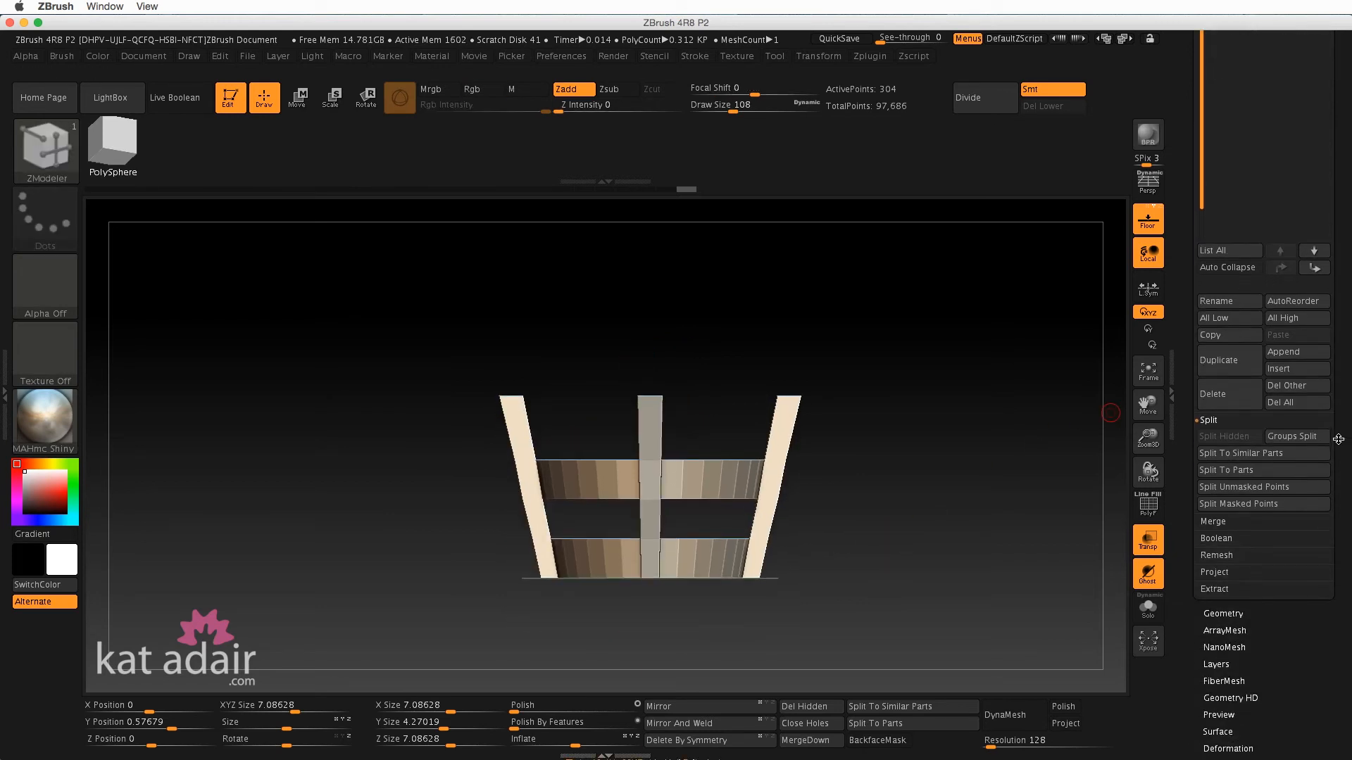
{"action": "left_click", "coordinate": [1225, 615]}
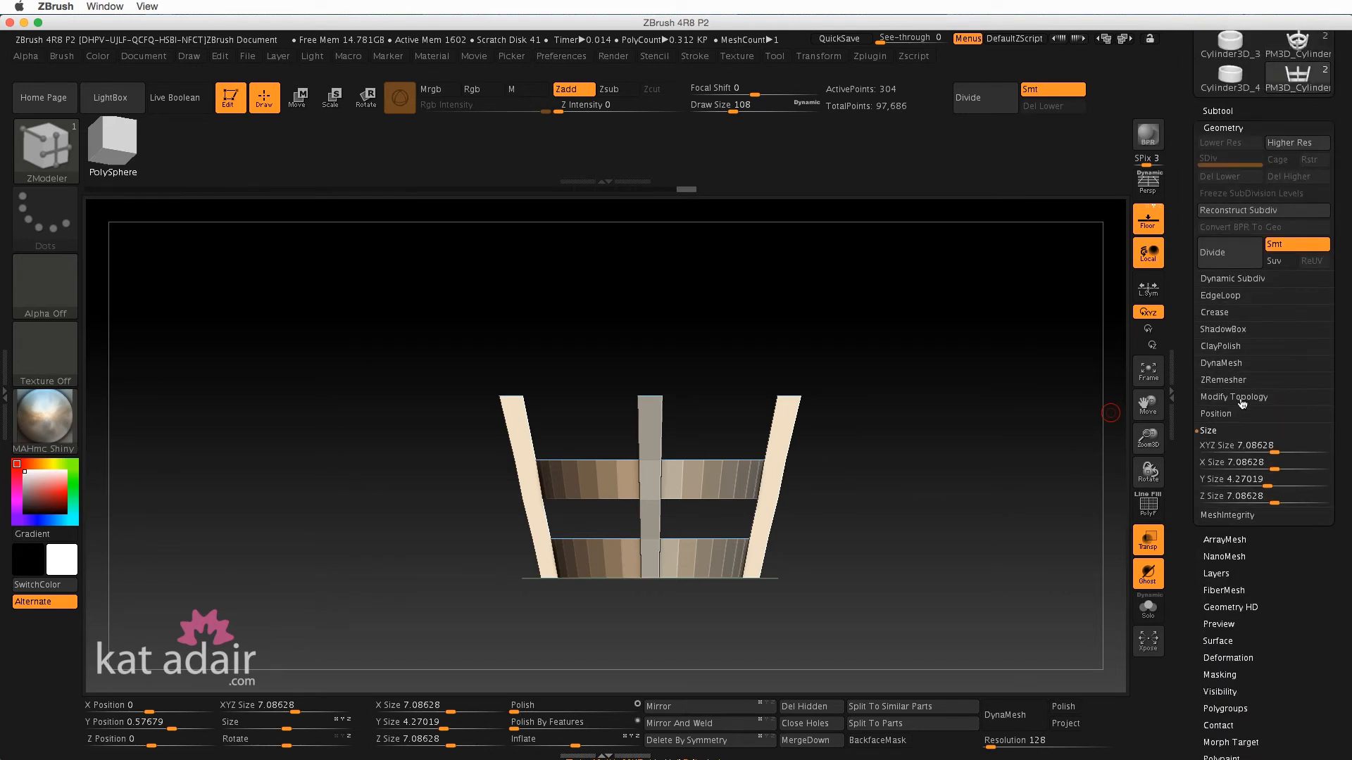
{"action": "left_click", "coordinate": [1251, 280]}
{"action": "left_click_drag", "start_coordinate": [1336, 291], "coordinate": [1336, 389]}
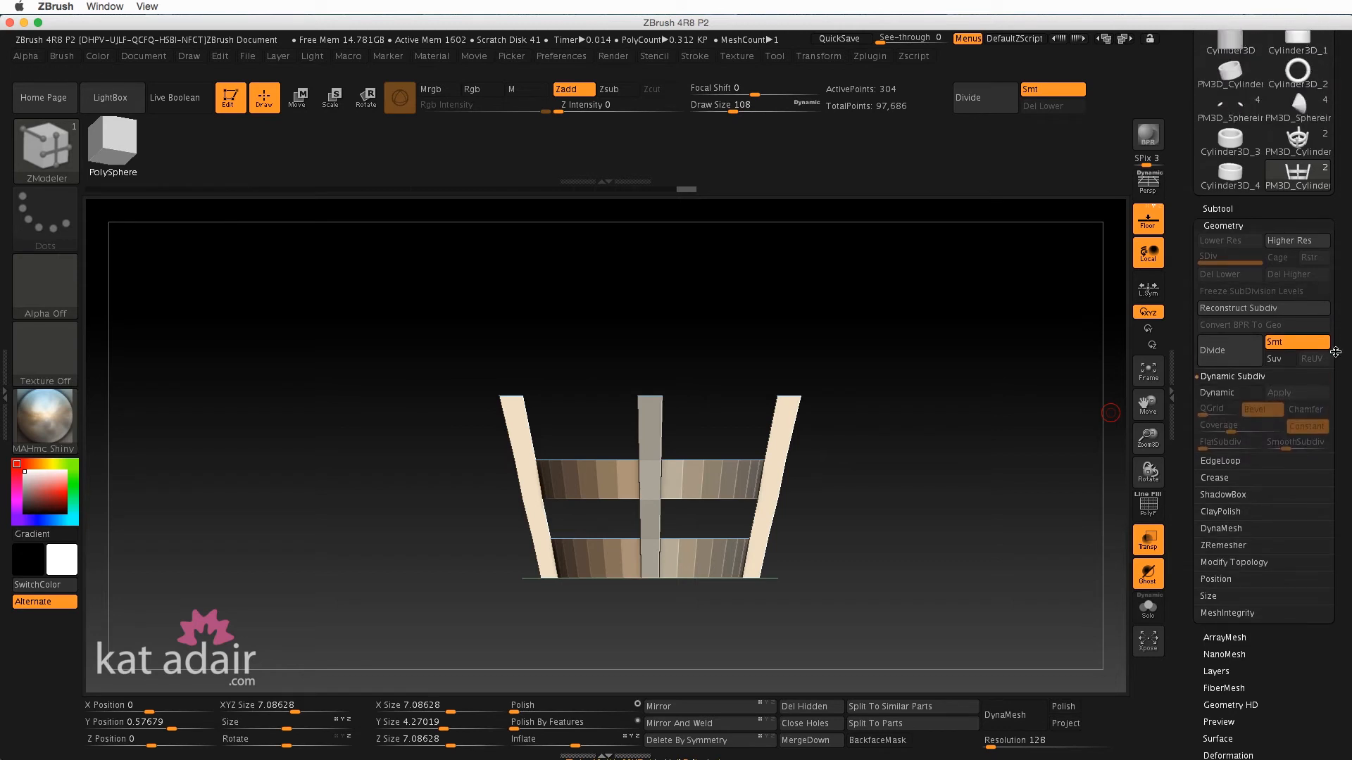
{"action": "left_click", "coordinate": [1235, 397]}
{"action": "left_click_drag", "start_coordinate": [868, 523], "coordinate": [900, 556], "text": "alt"}
{"action": "left_click_drag", "start_coordinate": [948, 495], "coordinate": [949, 446]}
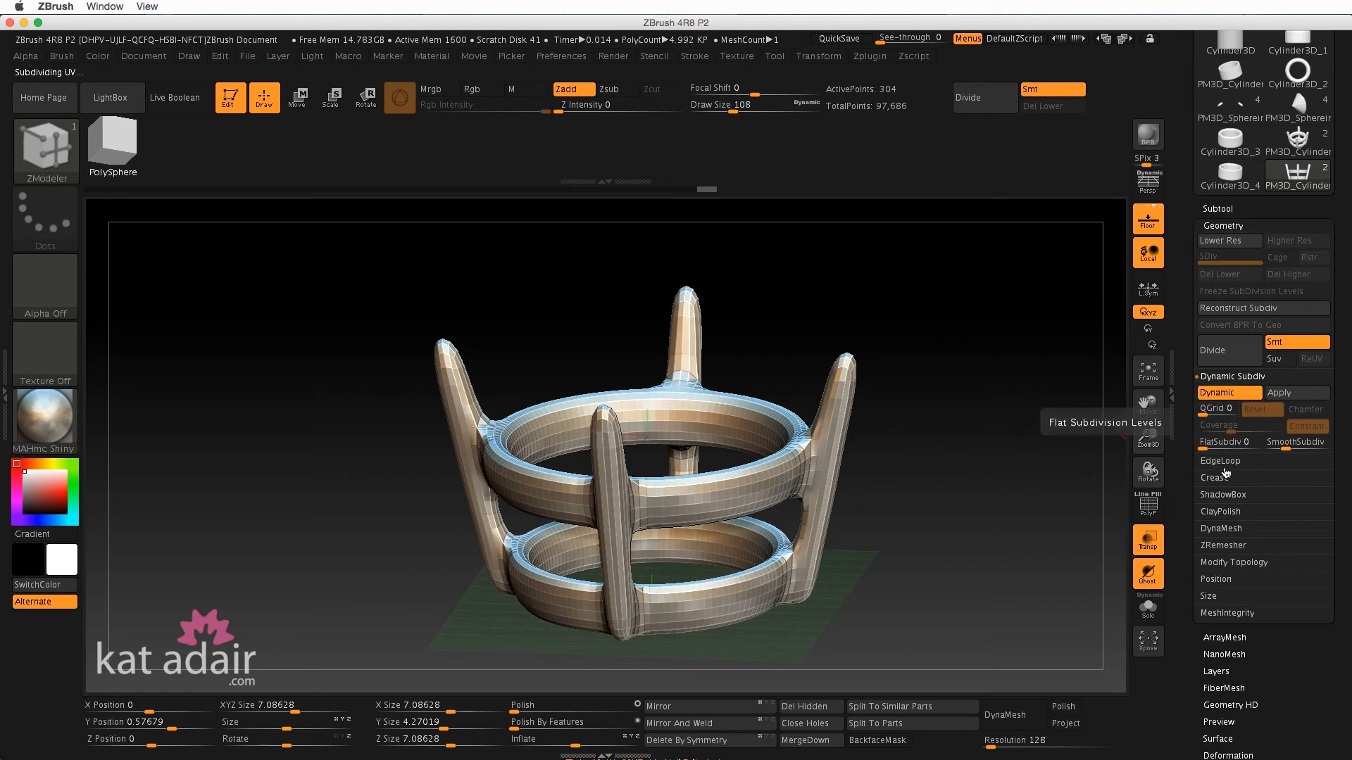
- Set the basket setting's smooth subdivision level to 3, keeping the flat subdivision level at 0
{"action": "left_click", "coordinate": [1210, 445]}
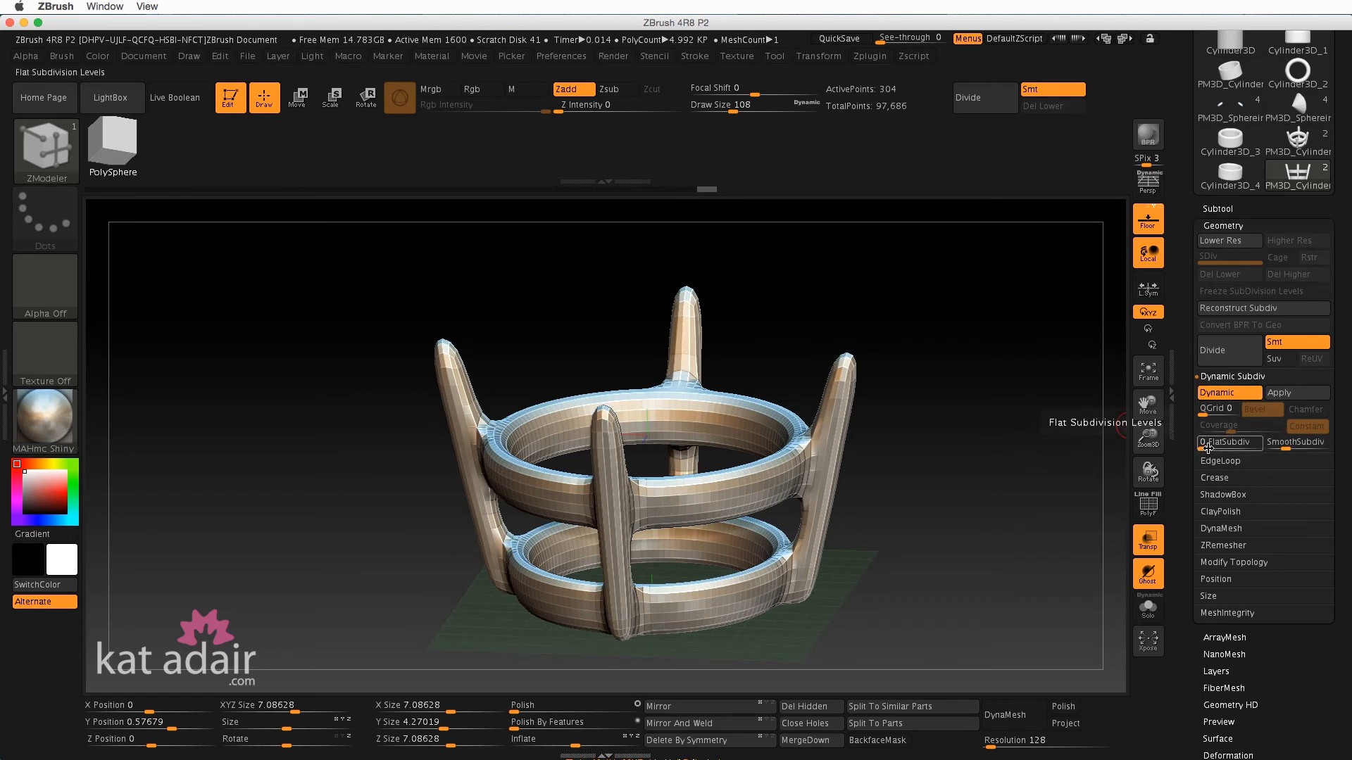
{"action": "left_click", "coordinate": [1290, 448]}
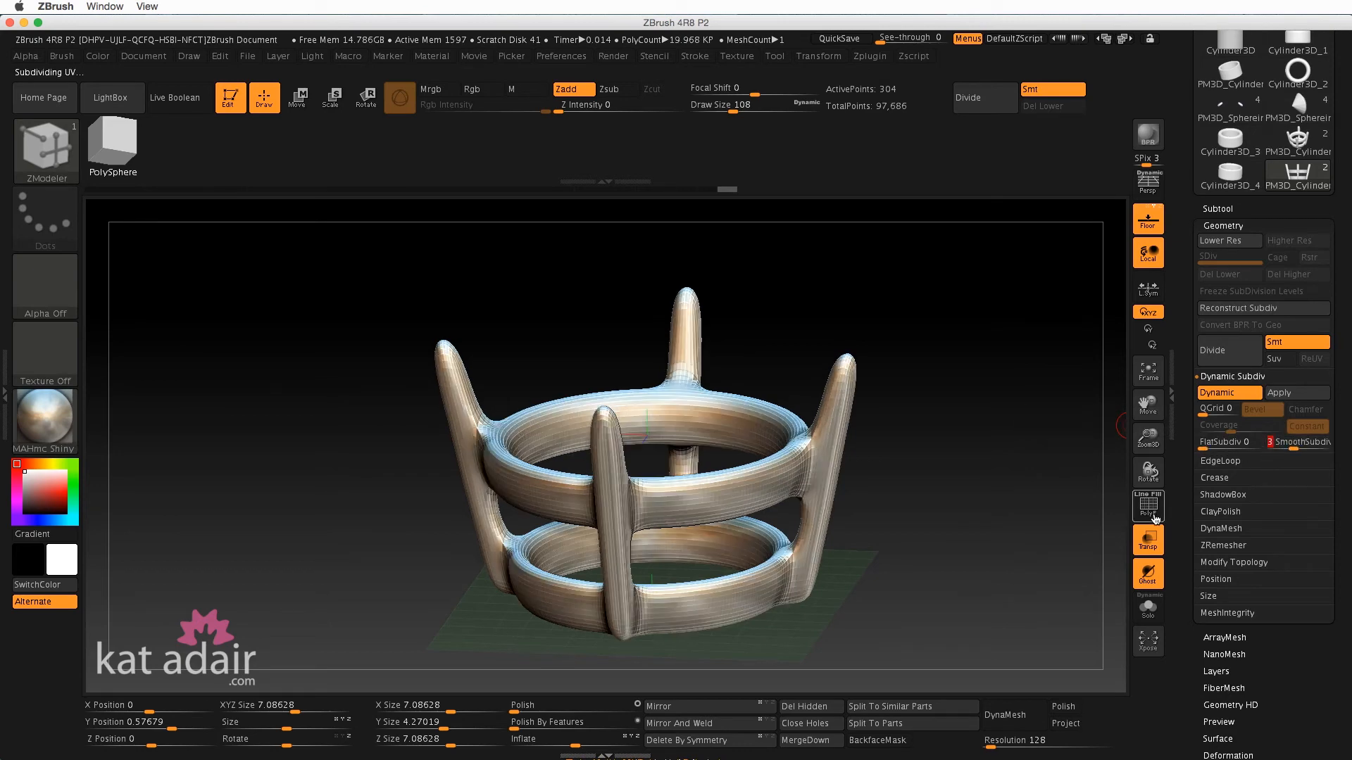
{"action": "left_click_drag", "start_coordinate": [957, 514], "coordinate": [933, 478]}
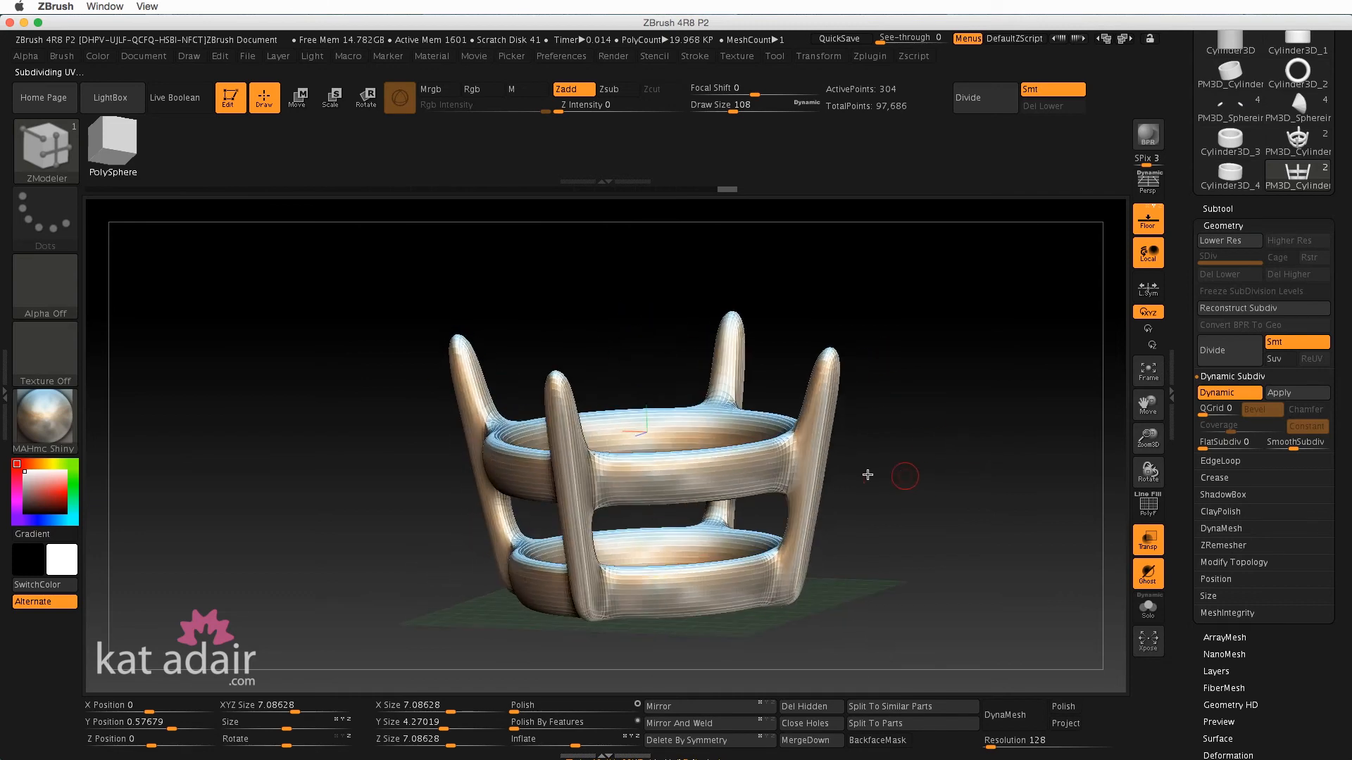
{"action": "left_click_drag", "start_coordinate": [852, 476], "coordinate": [917, 472]}
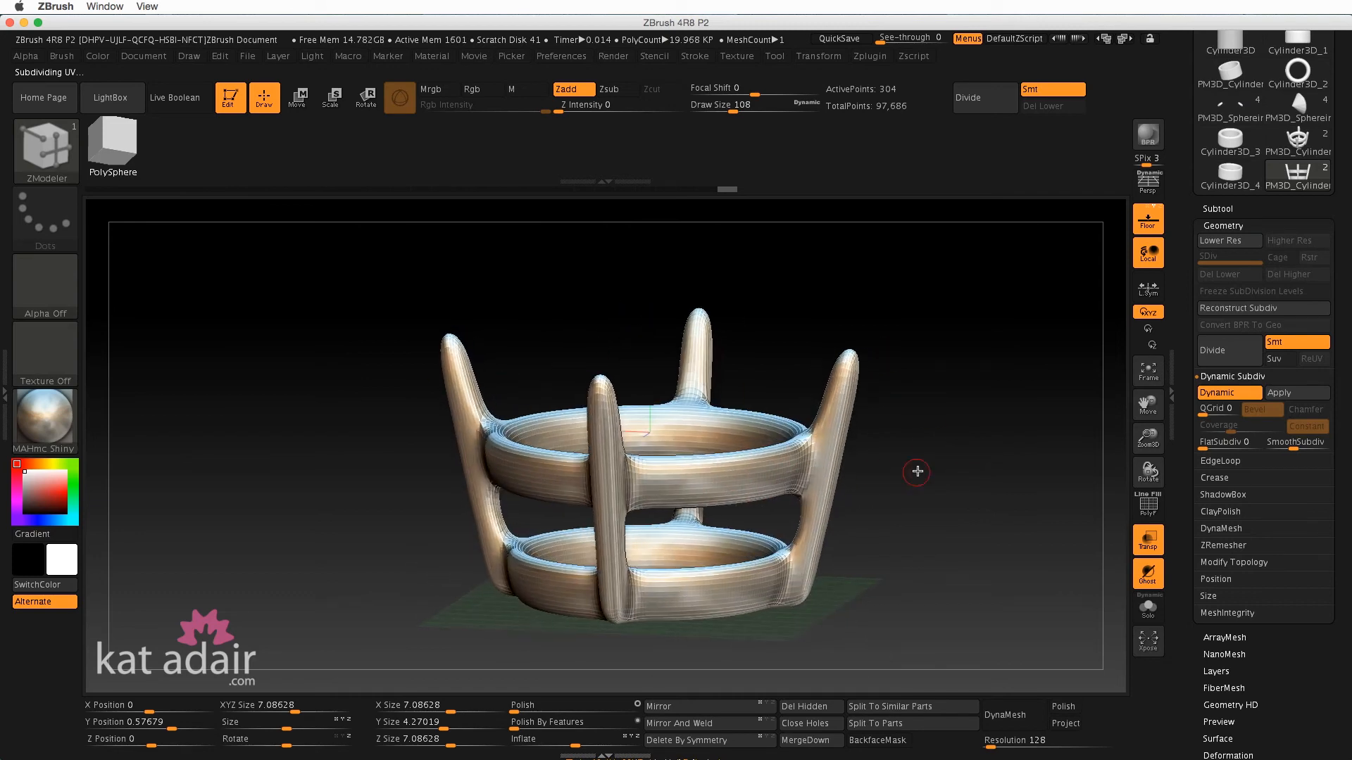
- Set the flat subdivision level to 1 and check the basket's prongs and rings from several sides
{"action": "left_click", "coordinate": [1204, 449]}
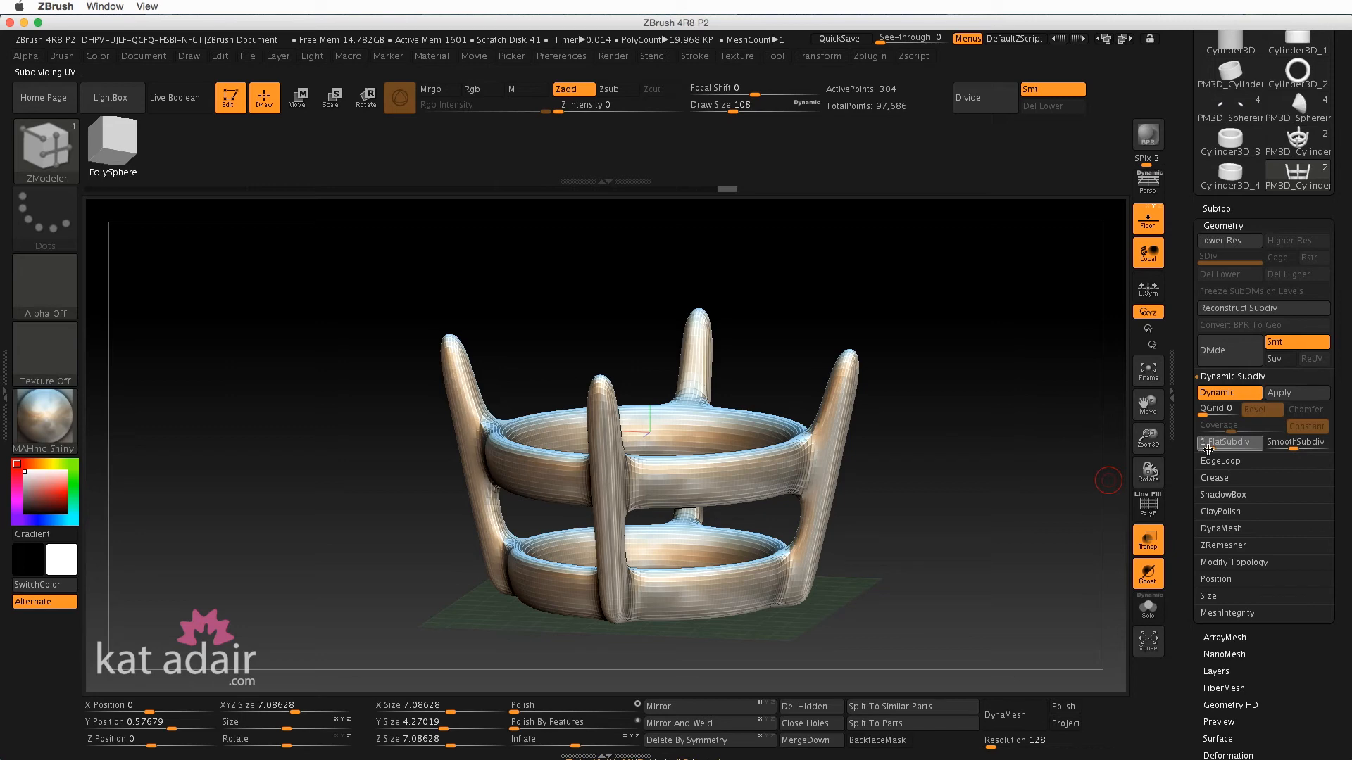
{"action": "left_click_drag", "start_coordinate": [1002, 501], "coordinate": [978, 453]}
{"action": "left_click_drag", "start_coordinate": [900, 517], "coordinate": [941, 456]}
{"action": "left_click_drag", "start_coordinate": [910, 500], "coordinate": [945, 541], "text": "alt"}
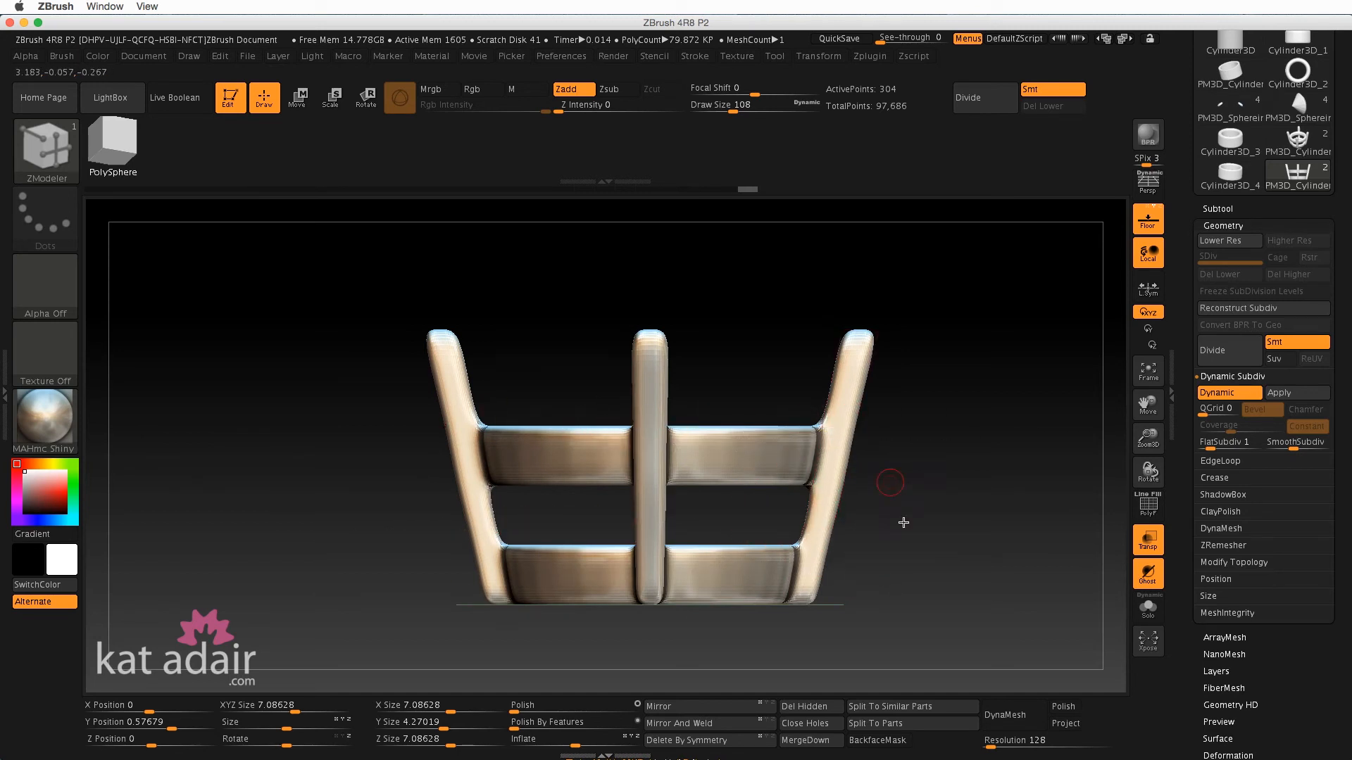
{"action": "left_click_drag", "start_coordinate": [946, 491], "coordinate": [1019, 465]}
{"action": "left_click_drag", "start_coordinate": [962, 443], "coordinate": [1011, 448]}
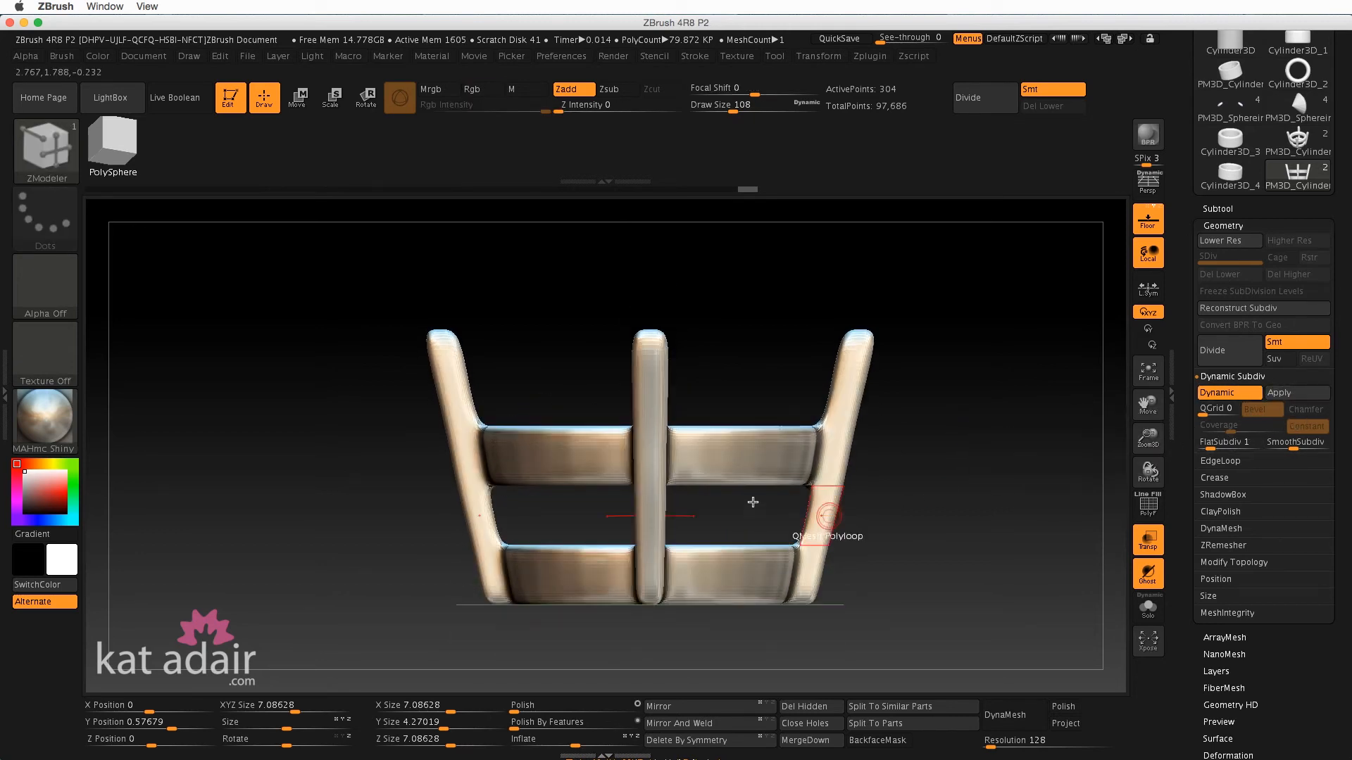
- Apply the dynamic subdivision to the basket setting and delete its lower subdivision levels
{"action": "left_click", "coordinate": [1288, 393]}
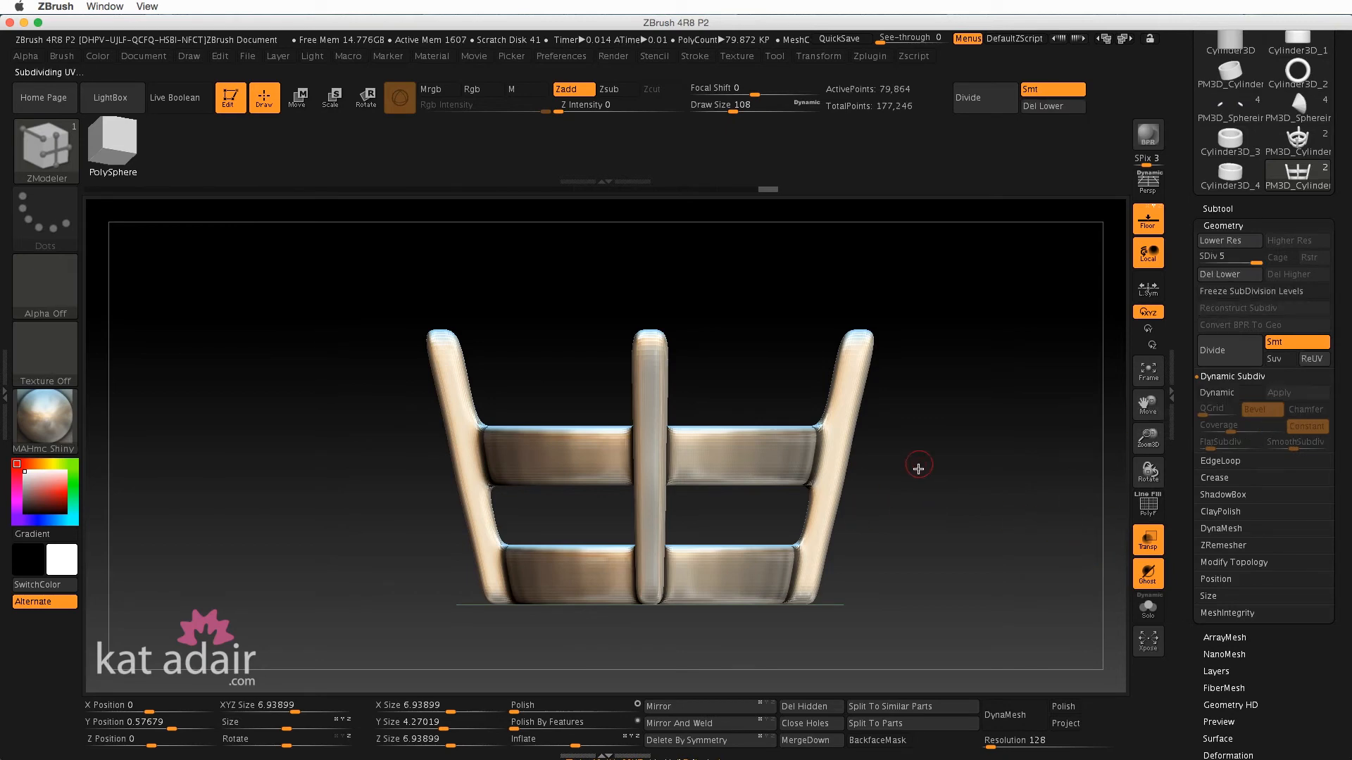
{"action": "left_click_drag", "start_coordinate": [918, 468], "coordinate": [1010, 479]}
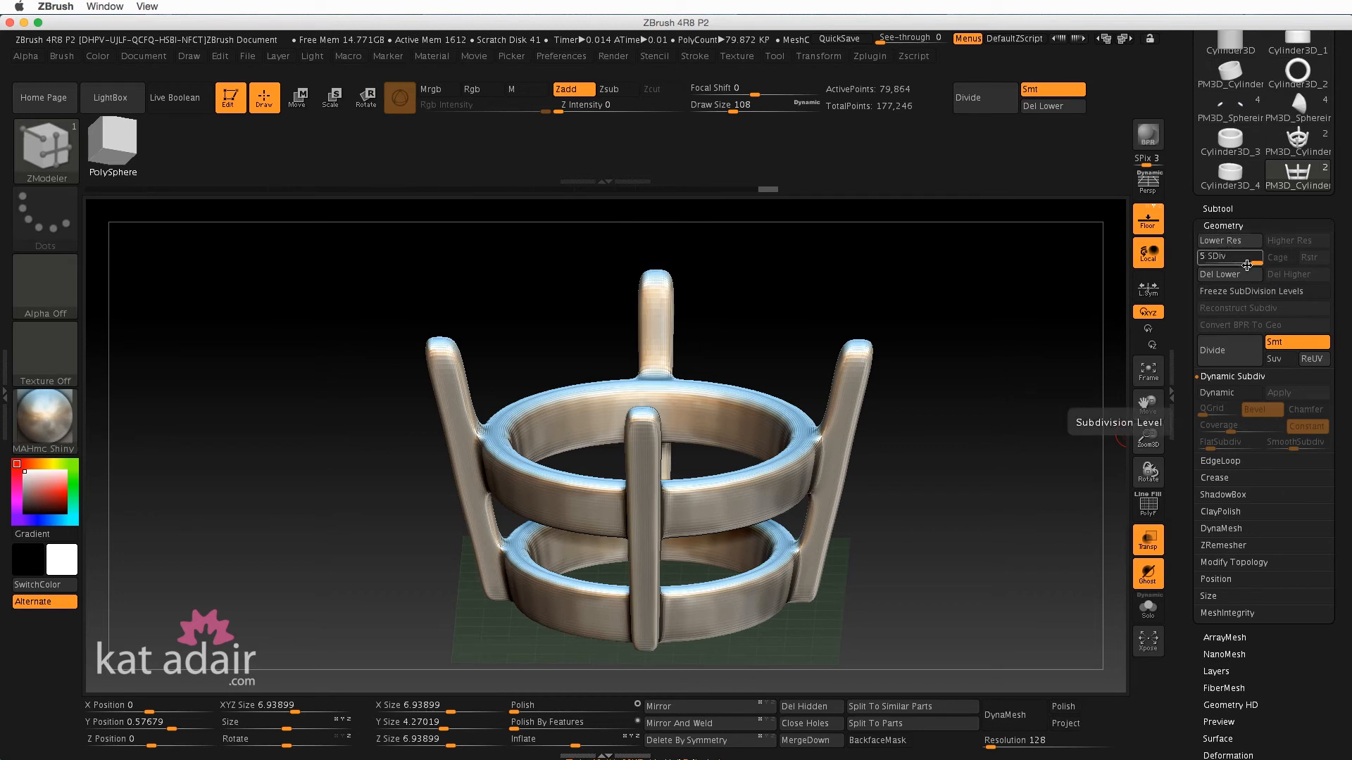
{"action": "mouse_move", "coordinate": [1256, 263]}
{"action": "left_mouse_down"}
{"action": "mouse_move", "coordinate": [1199, 259]}
{"action": "mouse_move", "coordinate": [1268, 266]}
{"action": "left_mouse_up"}
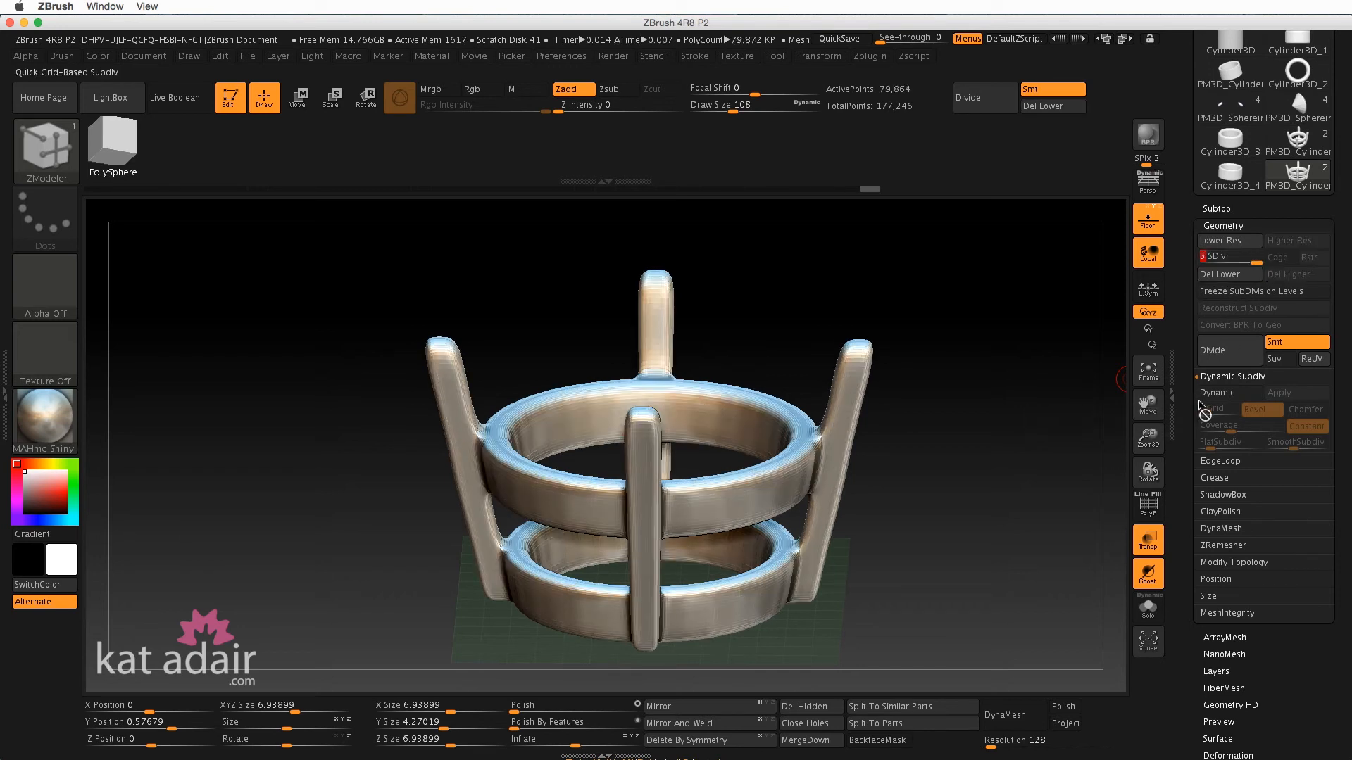
{"action": "left_click", "coordinate": [1234, 274]}
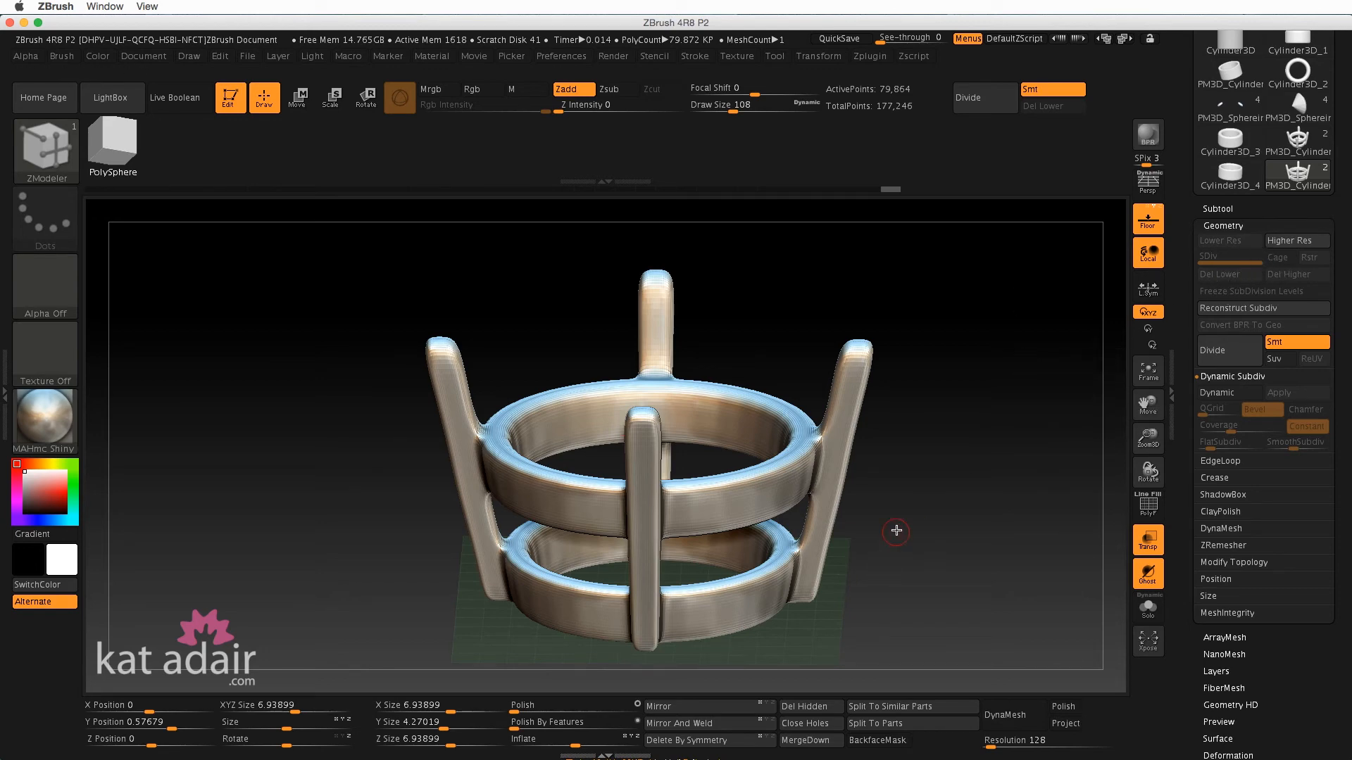
{"action": "left_click_drag", "start_coordinate": [897, 531], "coordinate": [971, 444]}
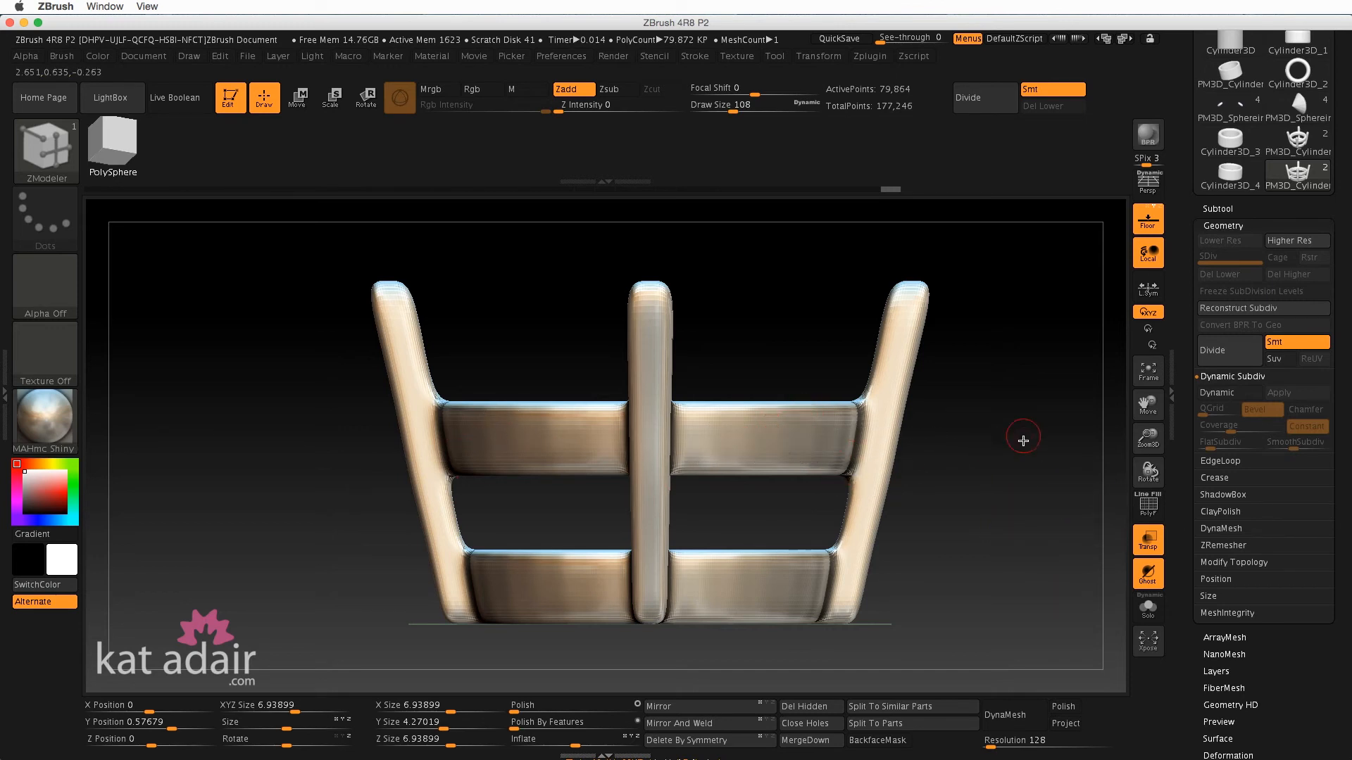
{"action": "left_click_drag", "start_coordinate": [1023, 441], "coordinate": [1014, 457]}
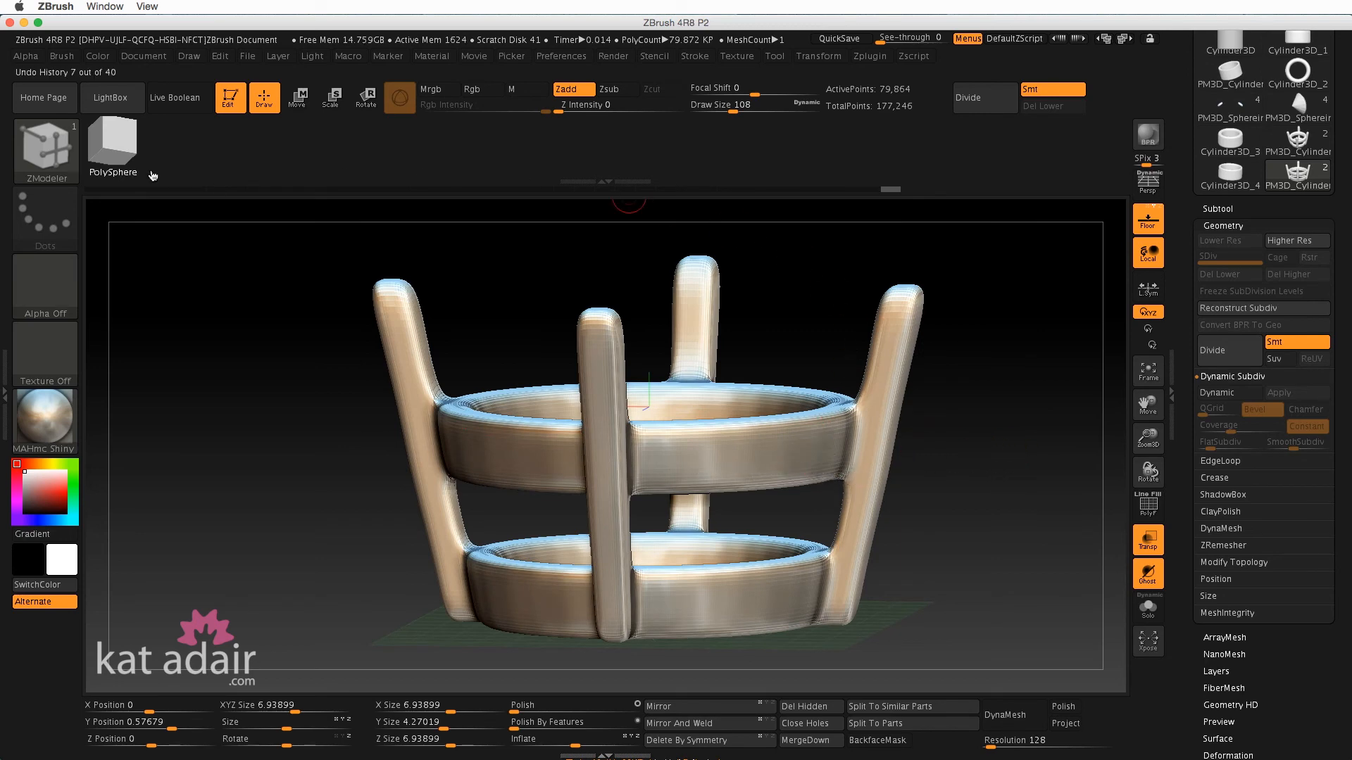
- Choose the ClayBuildup brush, set the draw size to 358 and smooth the outer faces of the basket's rings
{"action": "left_click", "coordinate": [53, 156]}
{"action": "left_click", "coordinate": [200, 161]}
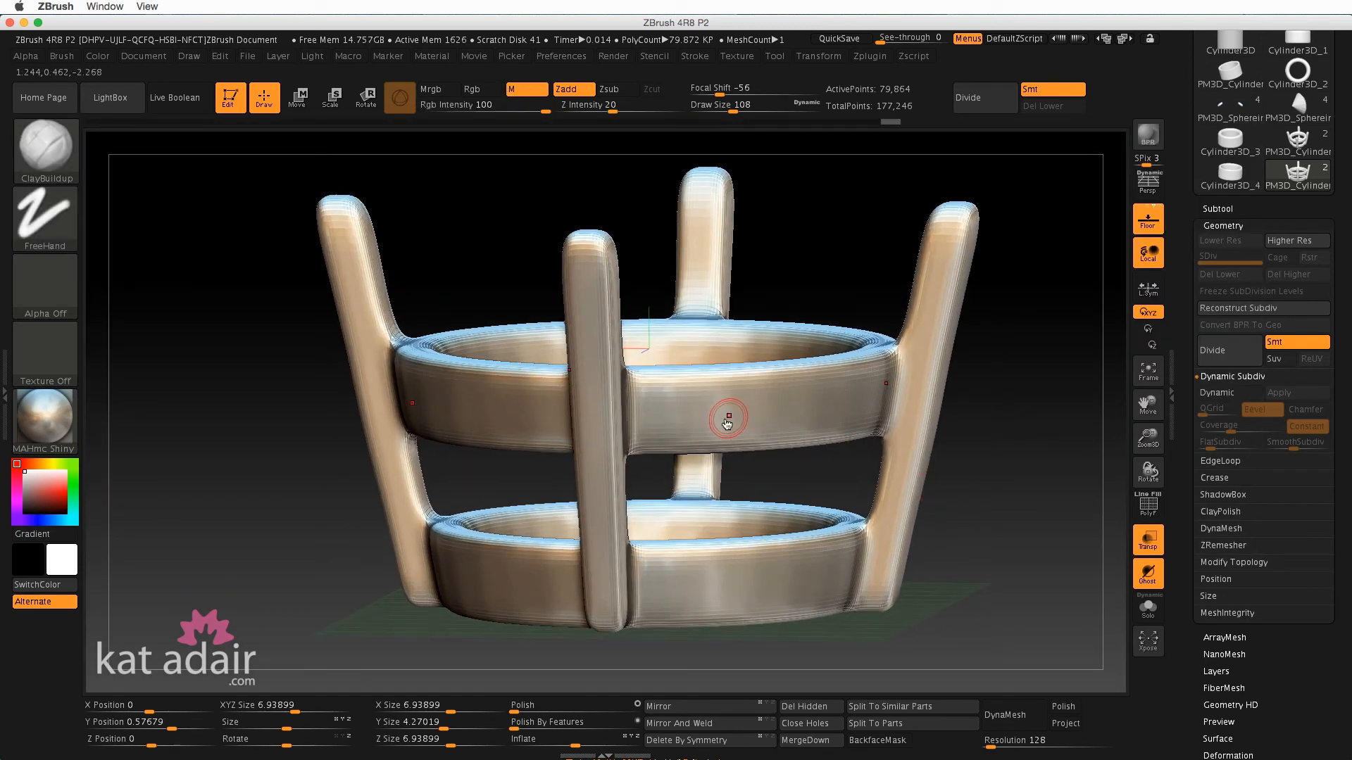
{"action": "key", "text": "s"}
{"action": "left_click_drag", "start_coordinate": [739, 422], "coordinate": [761, 423]}
{"action": "key", "text": "shift"}
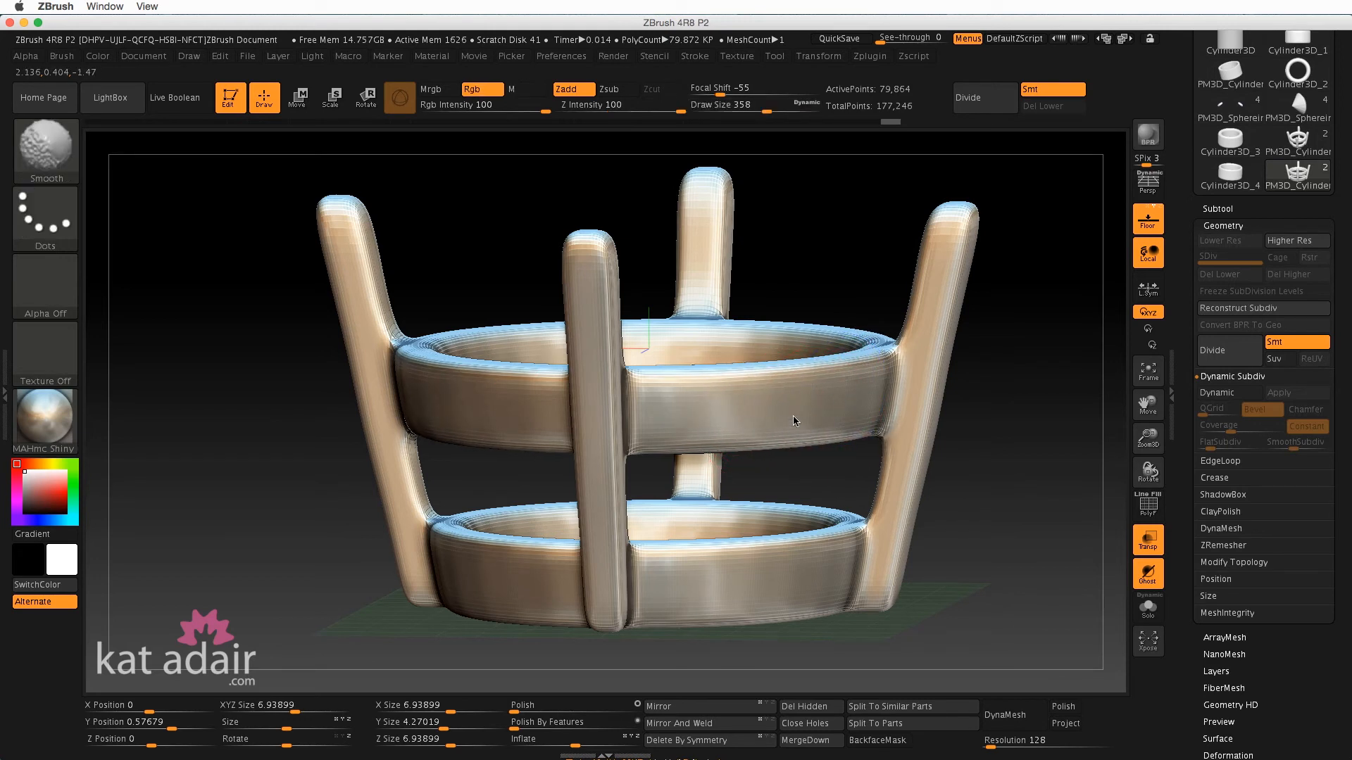
{"action": "mouse_move", "coordinate": [1071, 513]}
{"action": "left_mouse_down"}
{"action": "mouse_move", "coordinate": [999, 455]}
{"action": "mouse_move", "coordinate": [1015, 449]}
{"action": "left_mouse_up"}
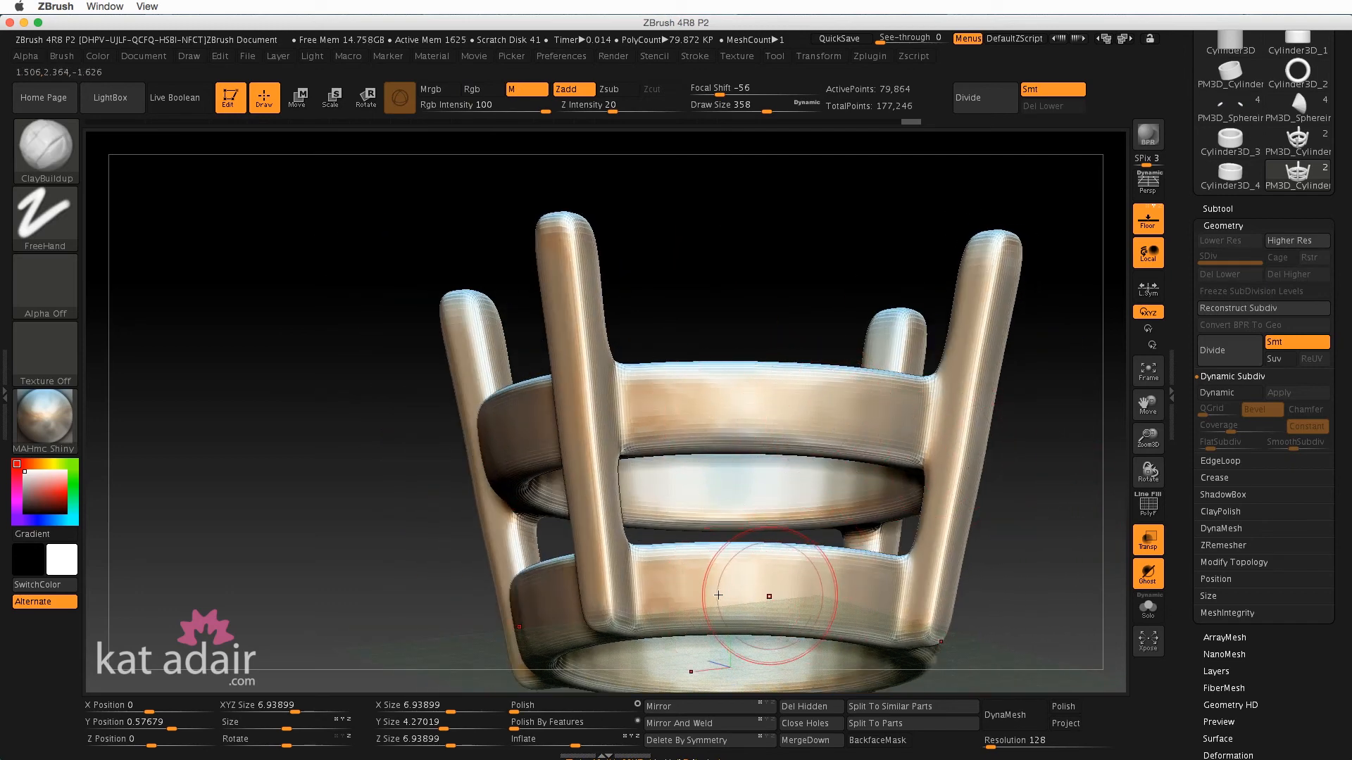
{"action": "key", "text": "shift"}
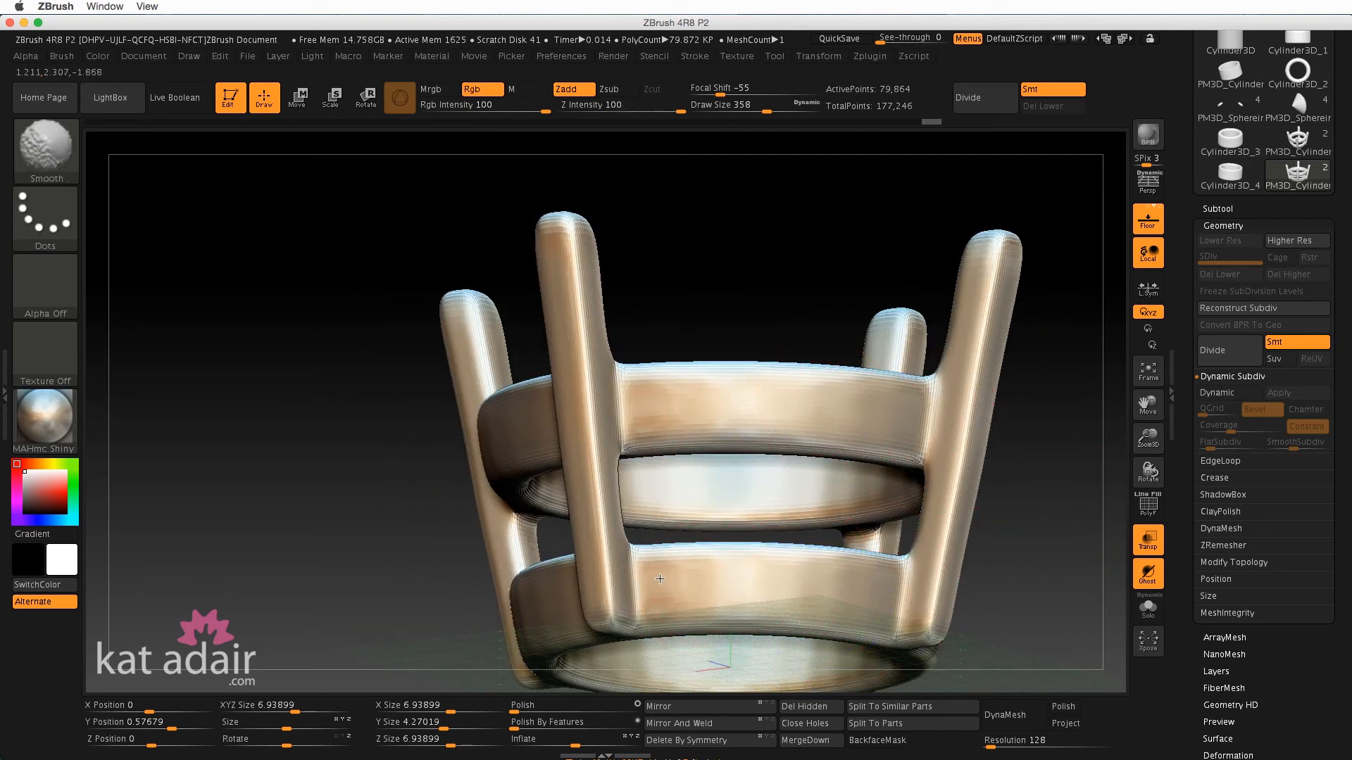
{"action": "mouse_move", "coordinate": [1042, 454]}
{"action": "left_mouse_down"}
{"action": "mouse_move", "coordinate": [960, 521]}
{"action": "mouse_move", "coordinate": [960, 570]}
{"action": "mouse_move", "coordinate": [1008, 507]}
{"action": "left_mouse_up"}
- Polish the whole basket setting with the Polish deformation and inspect it from the front and above
{"action": "scroll", "coordinate": [1337, 573], "scroll_direction": "down", "scroll_amount": 5}
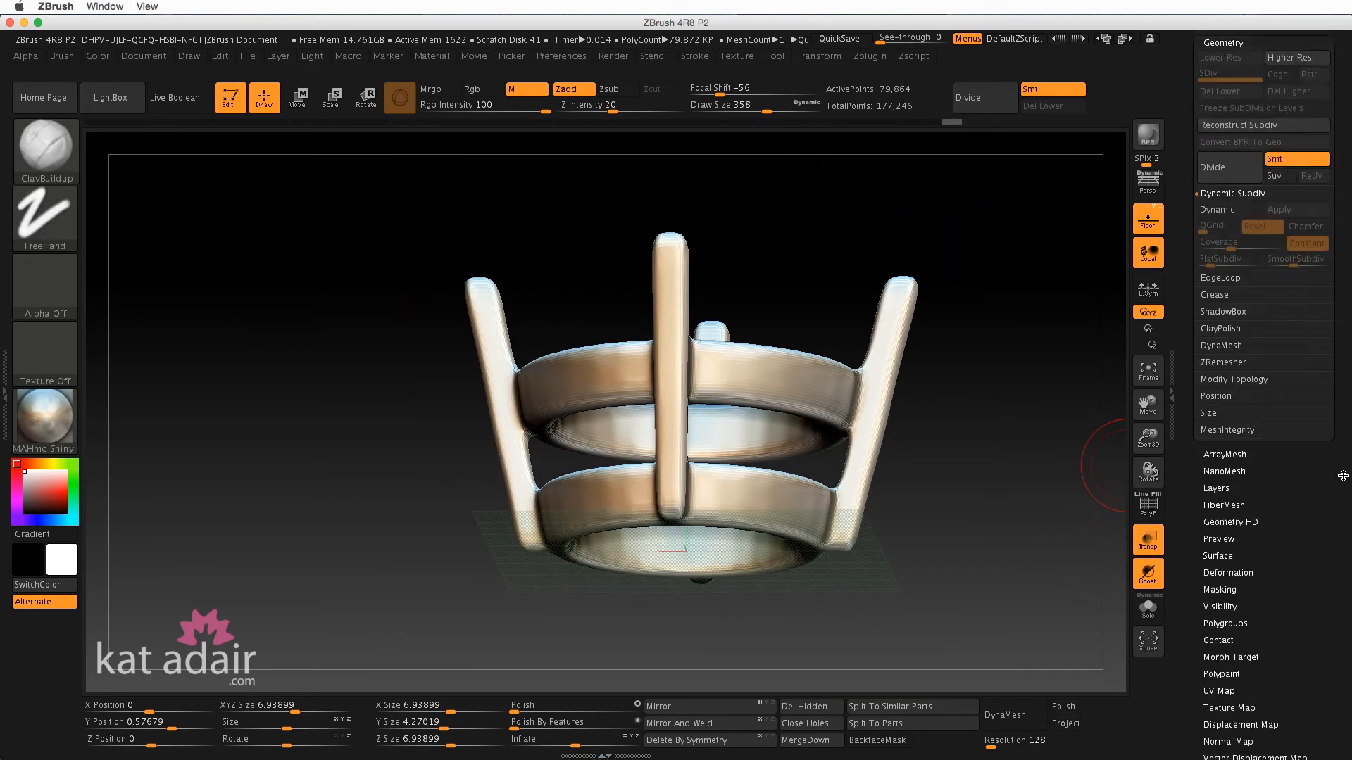
{"action": "left_click", "coordinate": [1242, 521]}
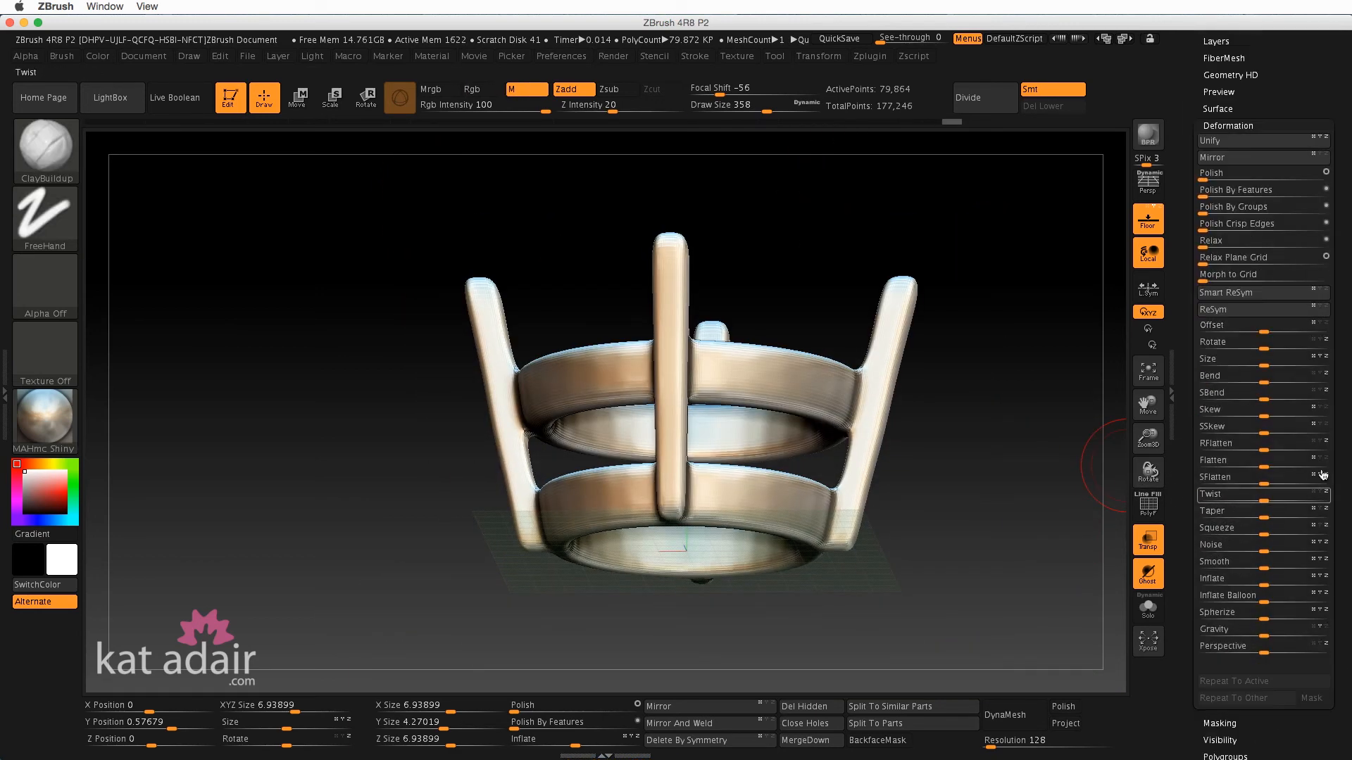
{"action": "scroll", "coordinate": [1340, 523], "scroll_direction": "up", "scroll_amount": 4}
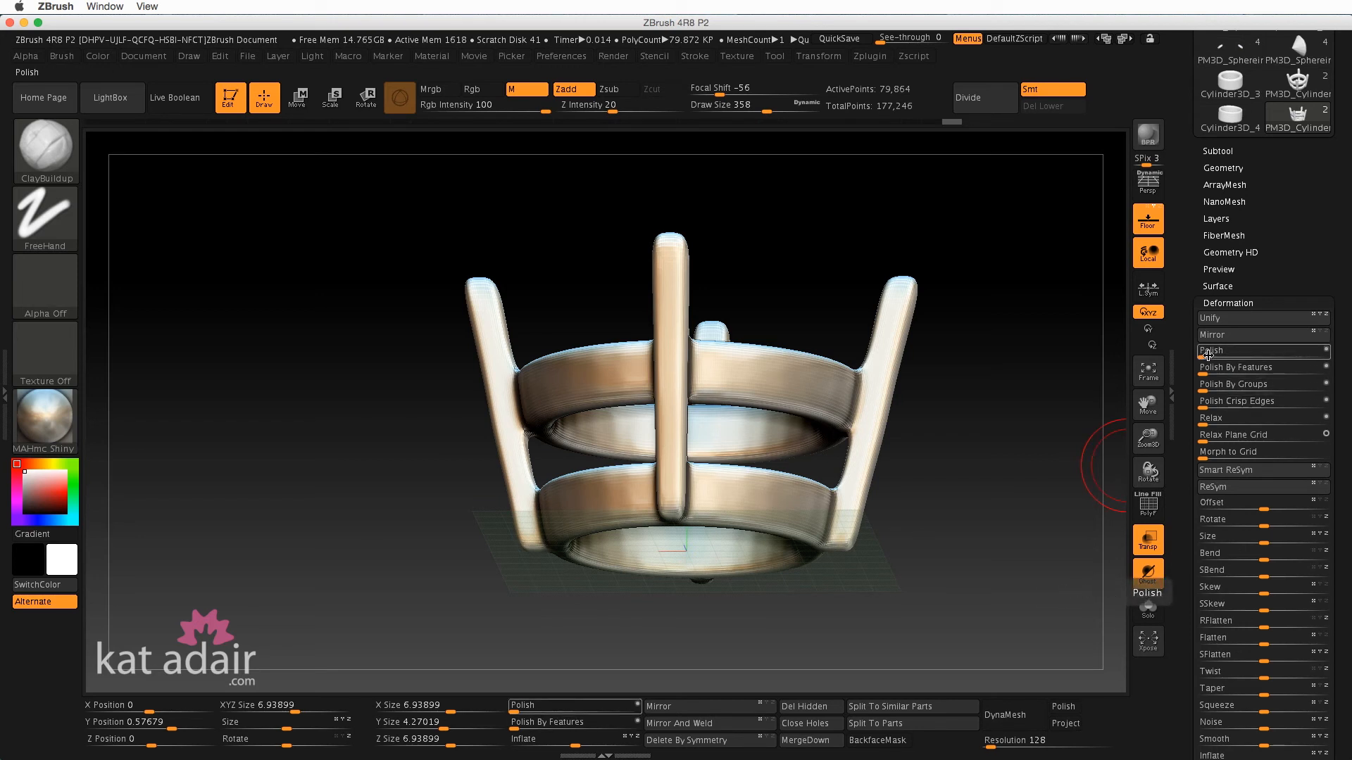
{"action": "left_click_drag", "start_coordinate": [1209, 354], "coordinate": [1341, 358]}
{"action": "mouse_move", "coordinate": [957, 418]}
{"action": "left_mouse_down"}
{"action": "mouse_move", "coordinate": [994, 446]}
{"action": "mouse_move", "coordinate": [908, 440]}
{"action": "mouse_move", "coordinate": [990, 431]}
{"action": "mouse_move", "coordinate": [983, 408]}
{"action": "mouse_move", "coordinate": [1002, 409]}
{"action": "mouse_move", "coordinate": [974, 556]}
{"action": "mouse_move", "coordinate": [927, 559]}
{"action": "mouse_move", "coordinate": [929, 449]}
{"action": "mouse_move", "coordinate": [927, 528]}
{"action": "left_mouse_up"}
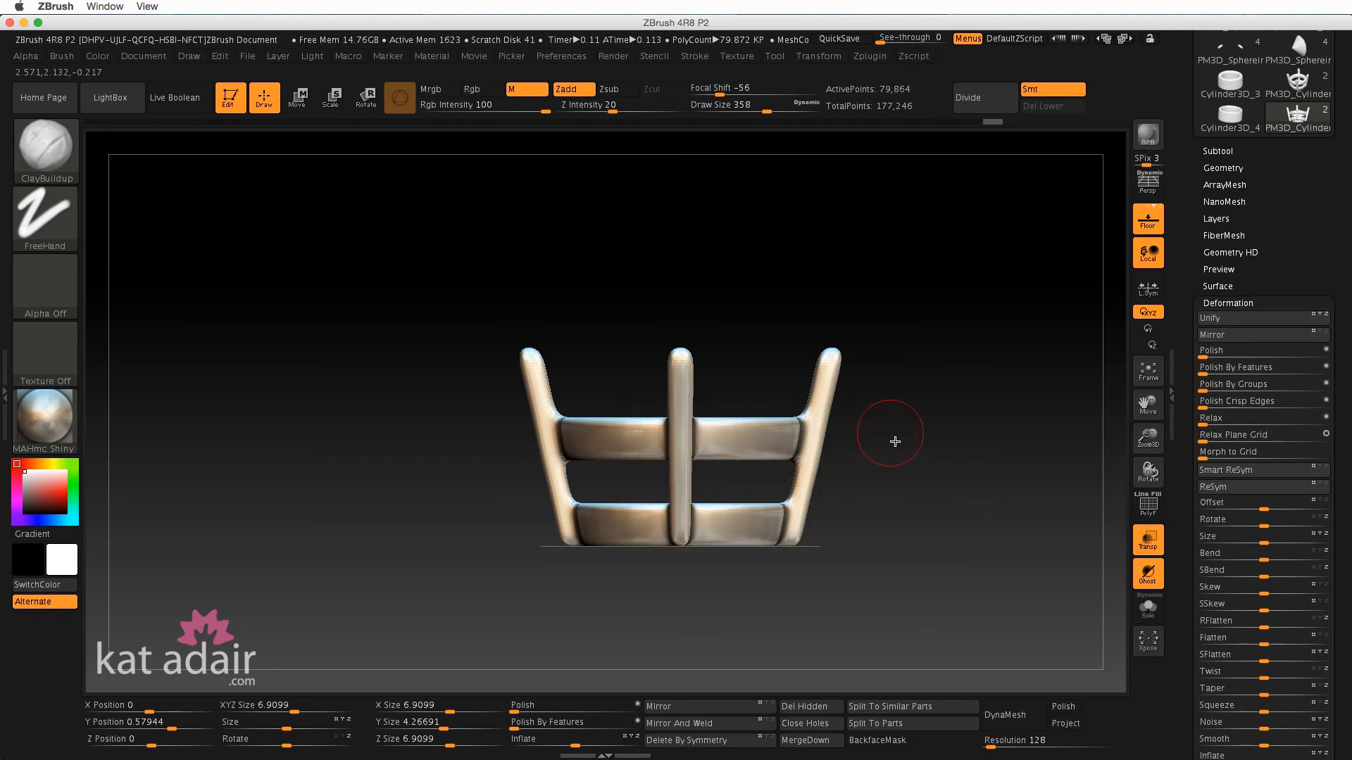
{"action": "left_click_drag", "start_coordinate": [897, 437], "coordinate": [936, 483]}
{"action": "left_click_drag", "start_coordinate": [921, 533], "coordinate": [977, 597], "text": "alt"}
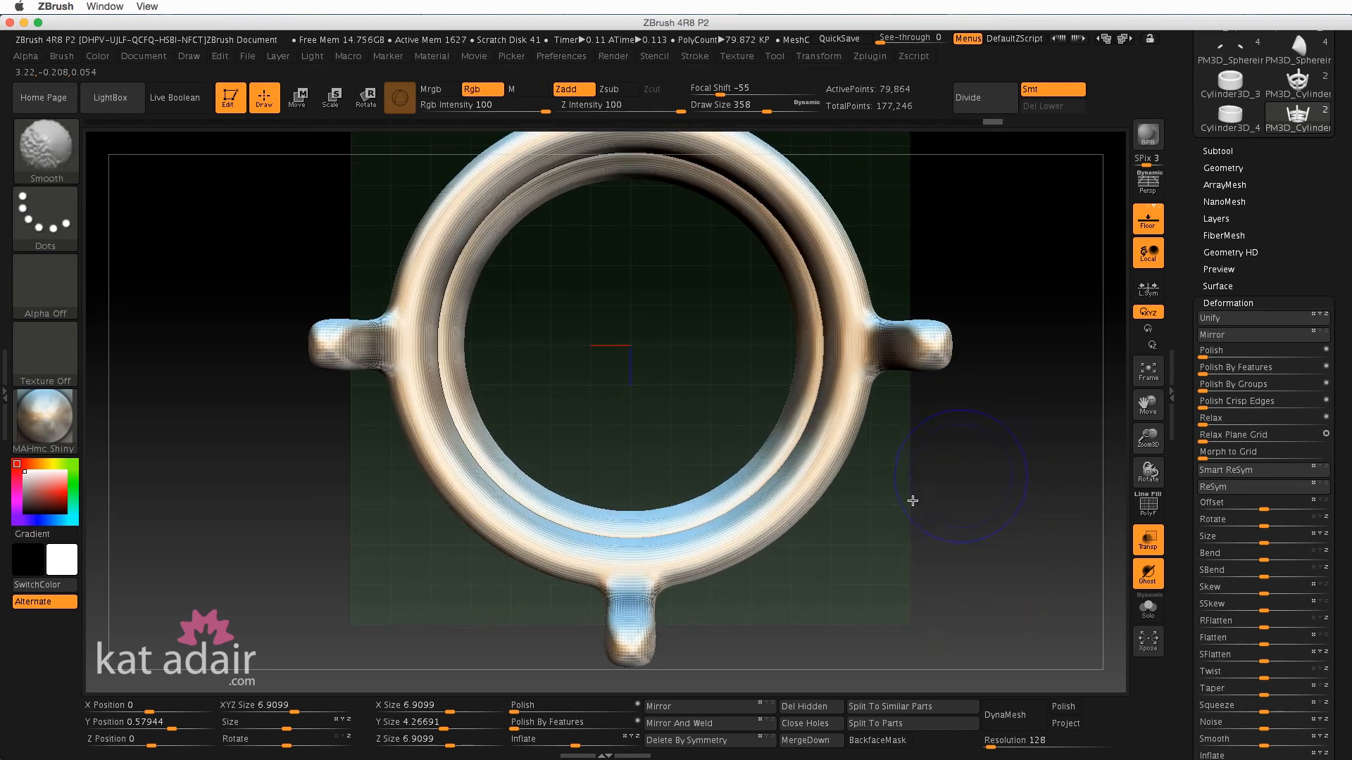
{"action": "mouse_move", "coordinate": [911, 501]}
{"action": "left_mouse_down", "text": "alt"}
{"action": "mouse_move", "coordinate": [883, 569]}
{"action": "mouse_move", "coordinate": [857, 576]}
{"action": "mouse_move", "coordinate": [906, 615]}
{"action": "mouse_move", "coordinate": [902, 486]}
{"action": "left_mouse_up", "text": "alt"}
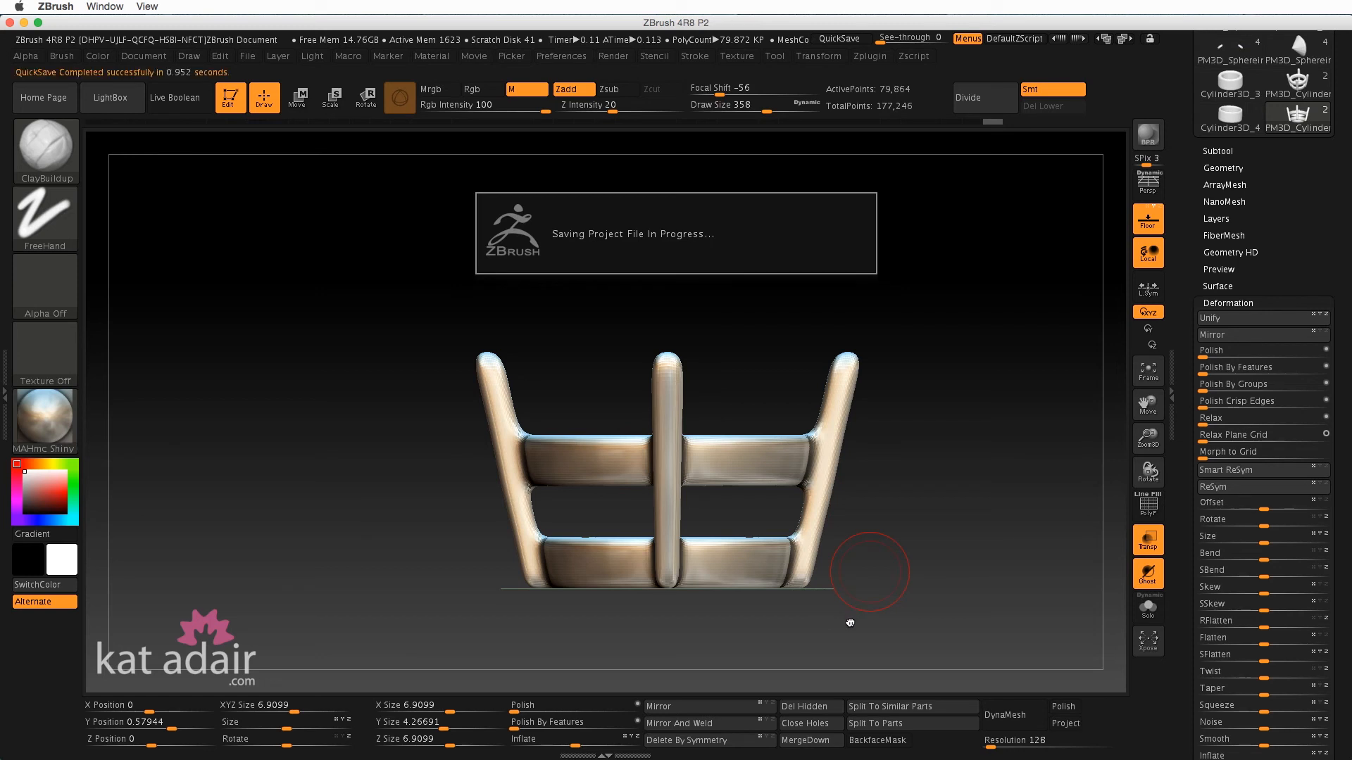
{"action": "left_click_drag", "start_coordinate": [860, 624], "coordinate": [951, 581], "text": "alt"}
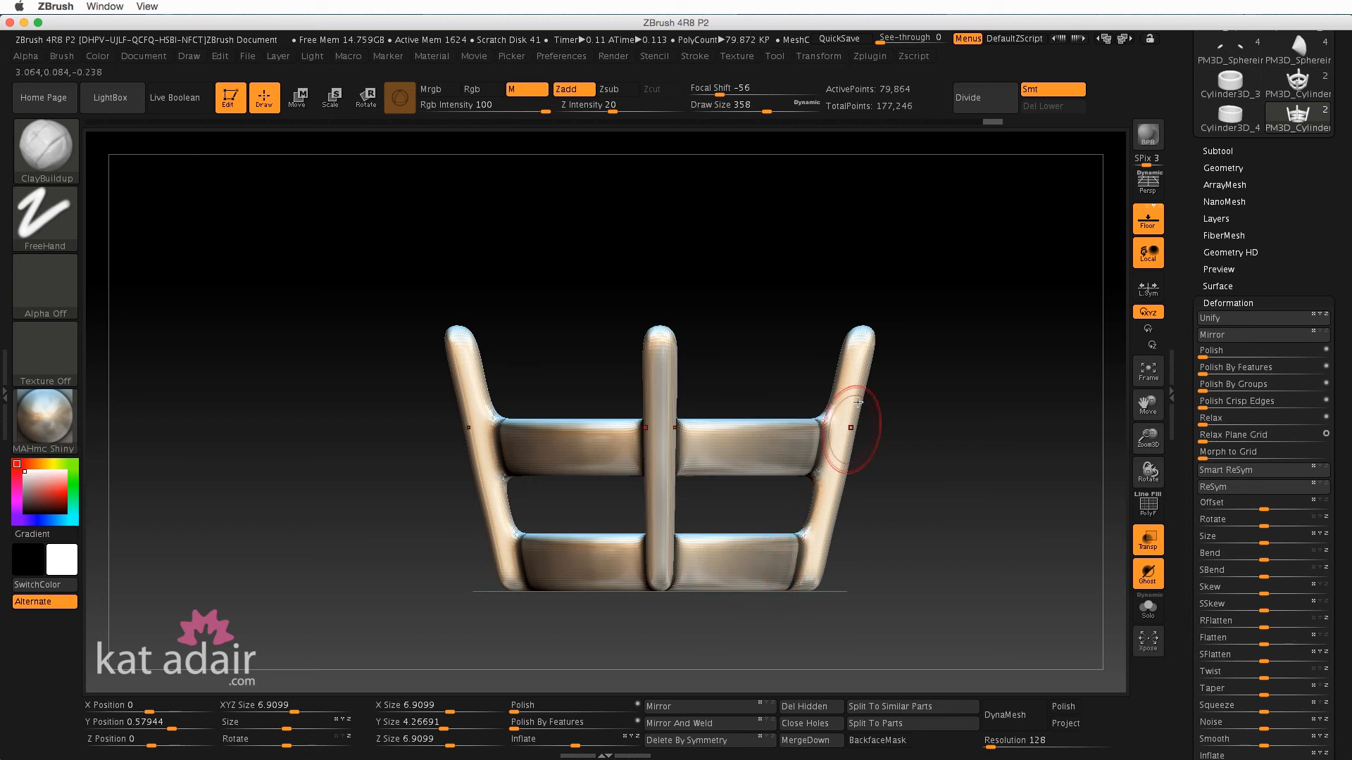
- Hide the tips of all four prongs with a rectangular selection so only the rings and lower prongs are shown
{"action": "left_click", "coordinate": [821, 60]}
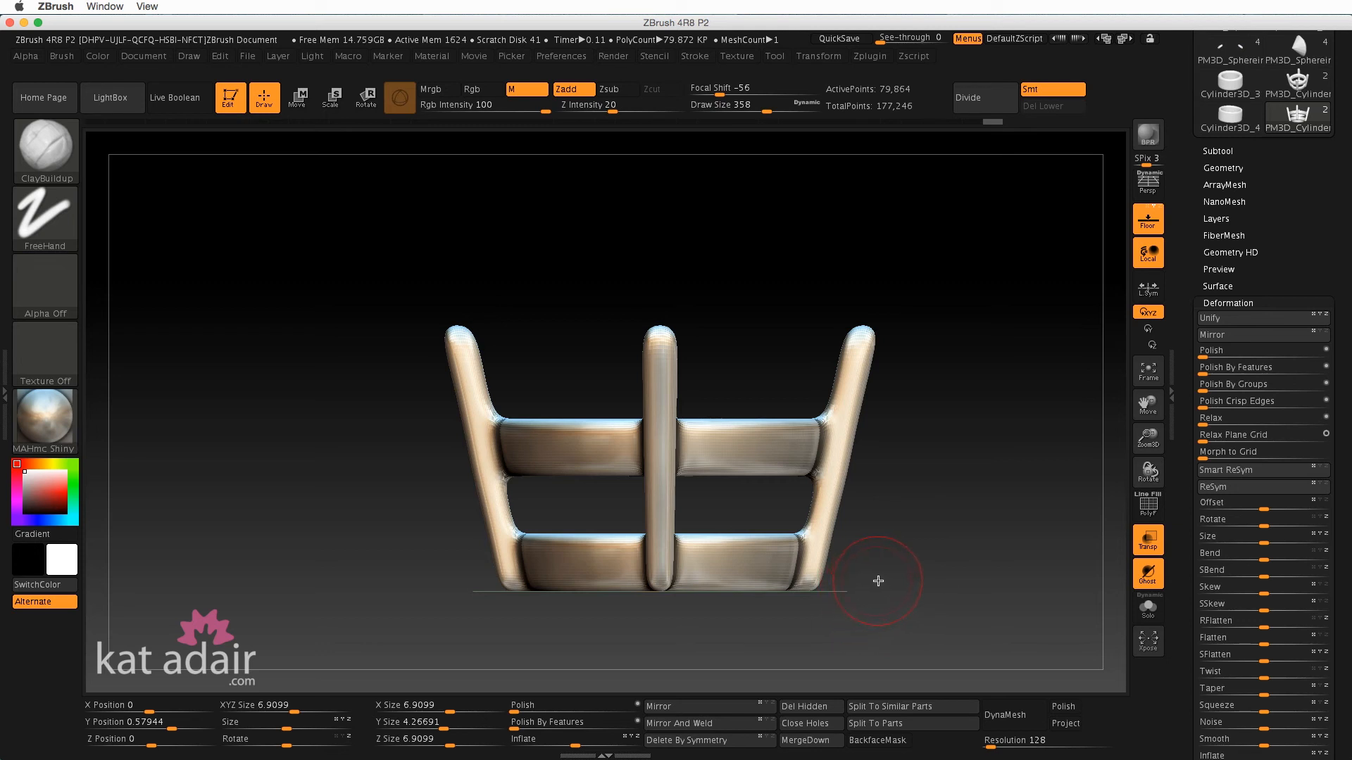
{"action": "key", "text": "ctrl+shift"}
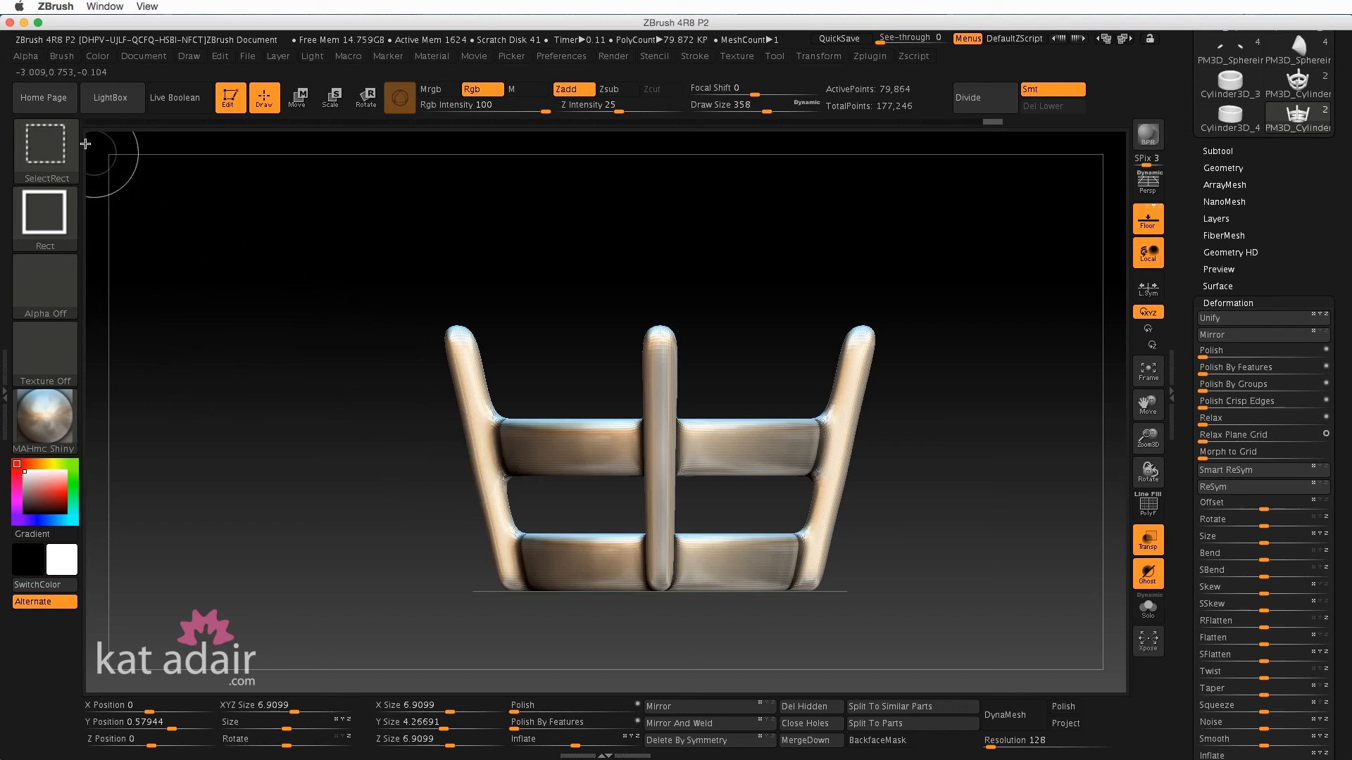
{"action": "left_click", "coordinate": [48, 150]}
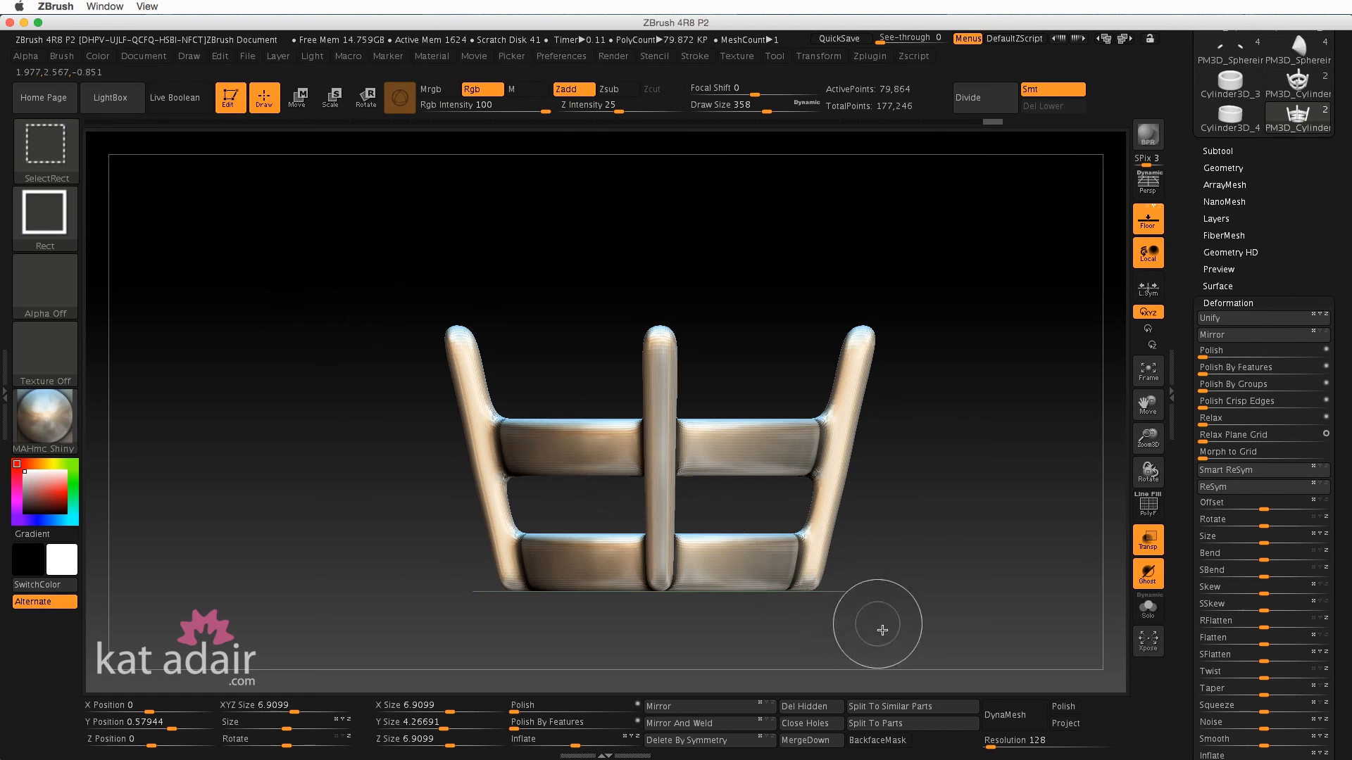
{"action": "left_click_drag", "start_coordinate": [917, 614], "coordinate": [404, 388], "text": "ctrl+shift"}
{"action": "left_click_drag", "start_coordinate": [916, 648], "coordinate": [408, 392], "text": "ctrl+shift"}
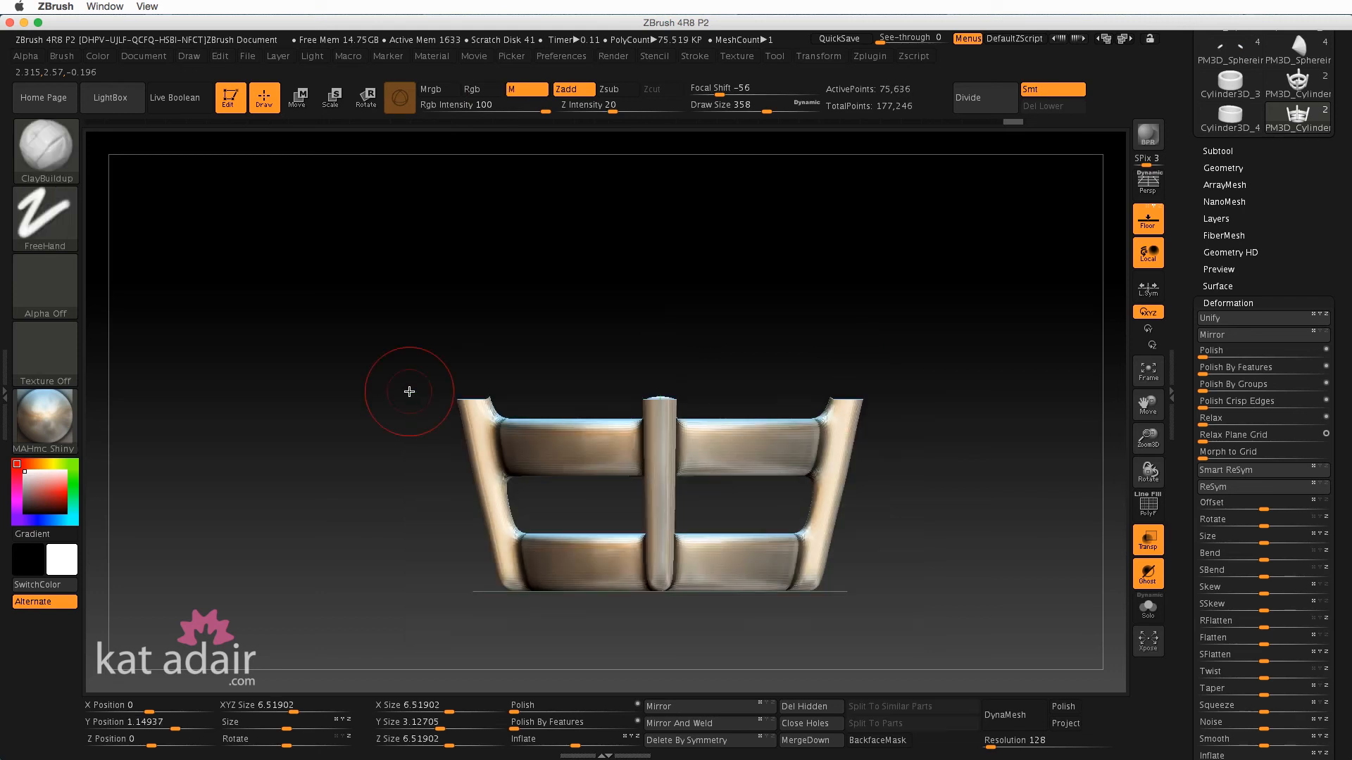
{"action": "left_click_drag", "start_coordinate": [915, 453], "coordinate": [891, 521]}
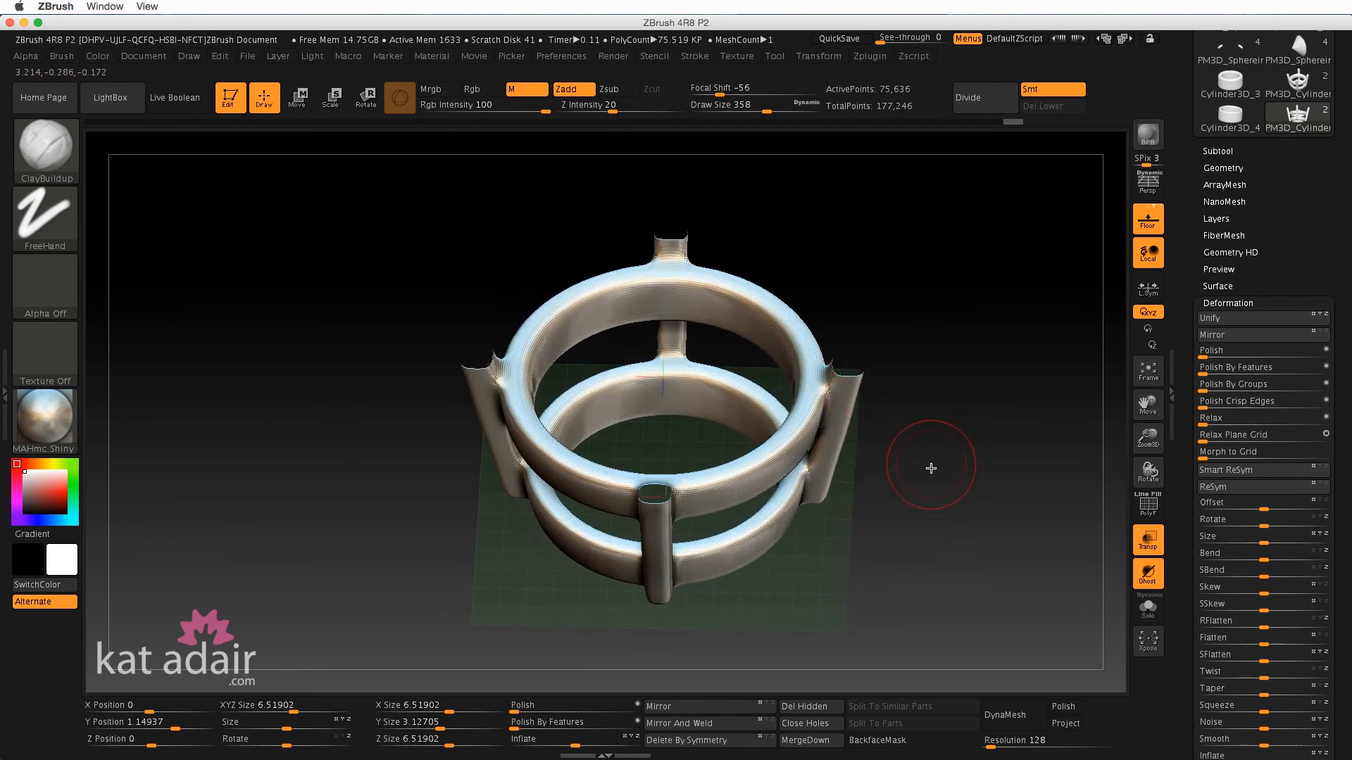
- Turn on double-sided display for the basket setting
{"action": "left_click_drag", "start_coordinate": [1338, 589], "coordinate": [1341, 457]}
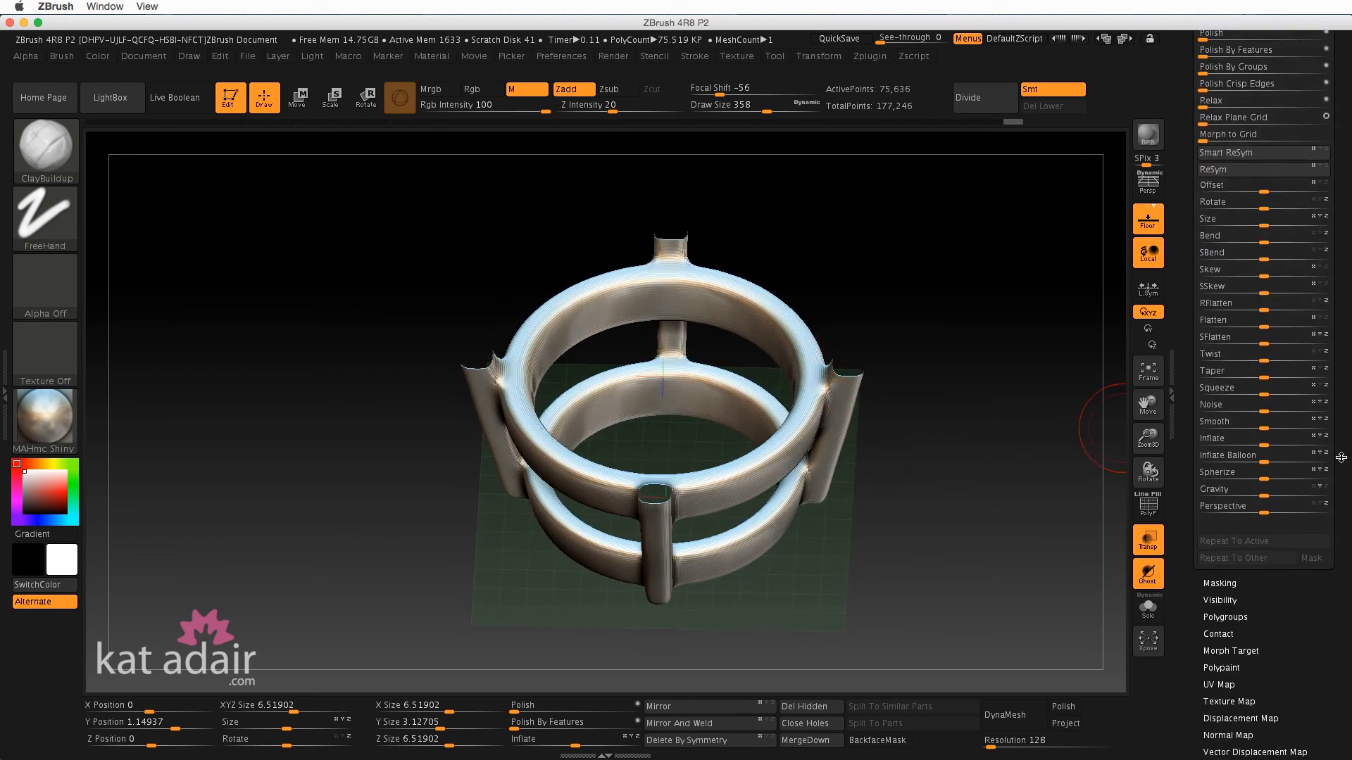
{"action": "scroll", "coordinate": [1337, 459], "scroll_direction": "down", "scroll_amount": 5}
{"action": "left_click", "coordinate": [1244, 543]}
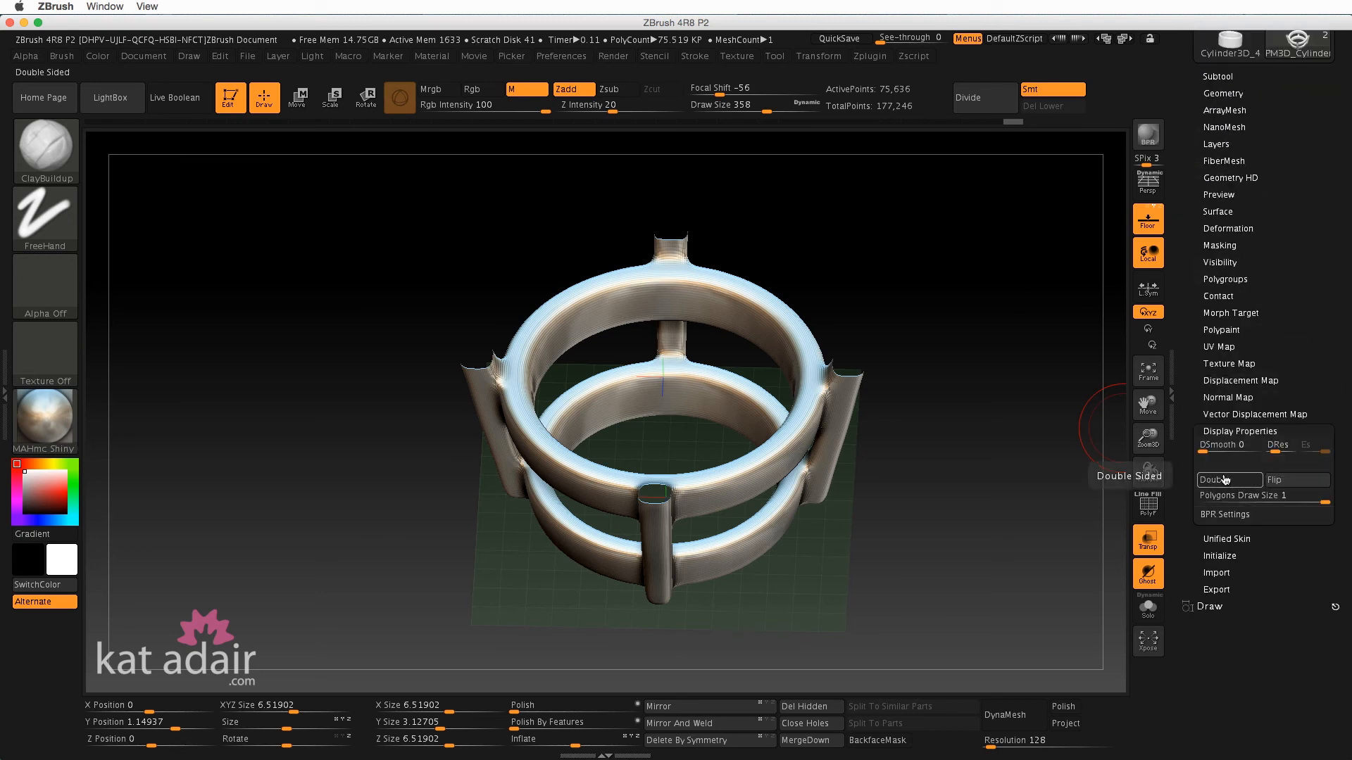
{"action": "left_click", "coordinate": [1225, 481]}
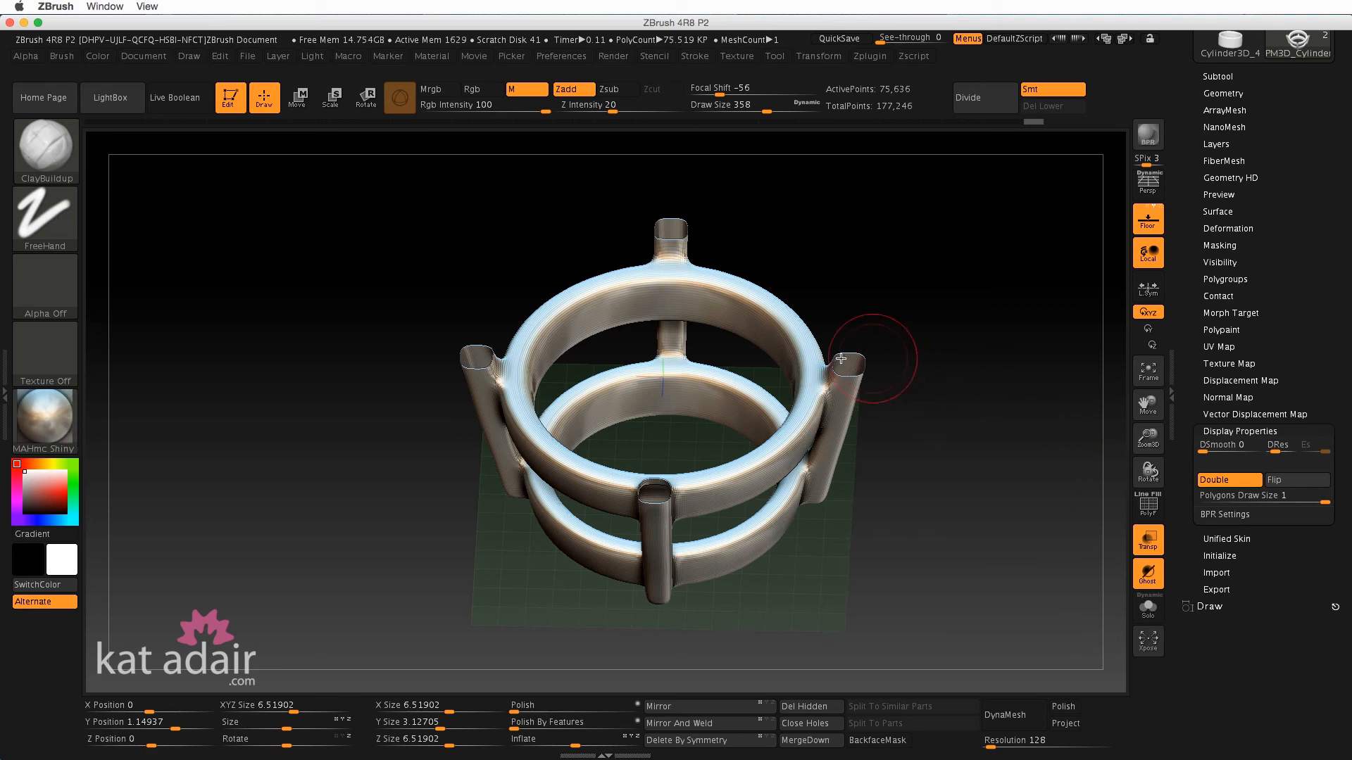
- Measure the width of one cut prong from above with a transpose line drawn from its inner to its outer edge
{"action": "left_click_drag", "start_coordinate": [904, 534], "coordinate": [939, 593], "text": "alt"}
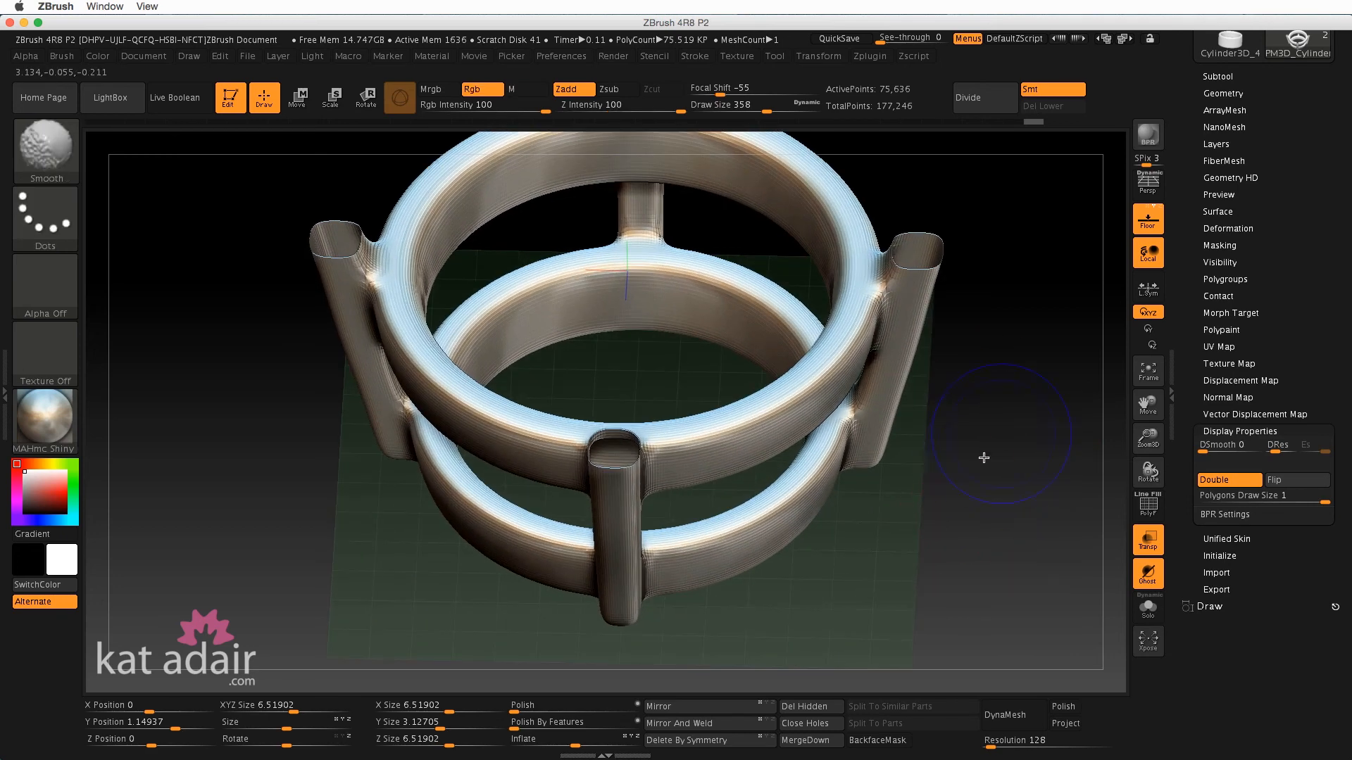
{"action": "left_click_drag", "start_coordinate": [996, 403], "coordinate": [986, 572], "text": "alt"}
{"action": "left_click_drag", "start_coordinate": [999, 462], "coordinate": [924, 566], "text": "alt+shift"}
{"action": "left_click", "coordinate": [297, 104]}
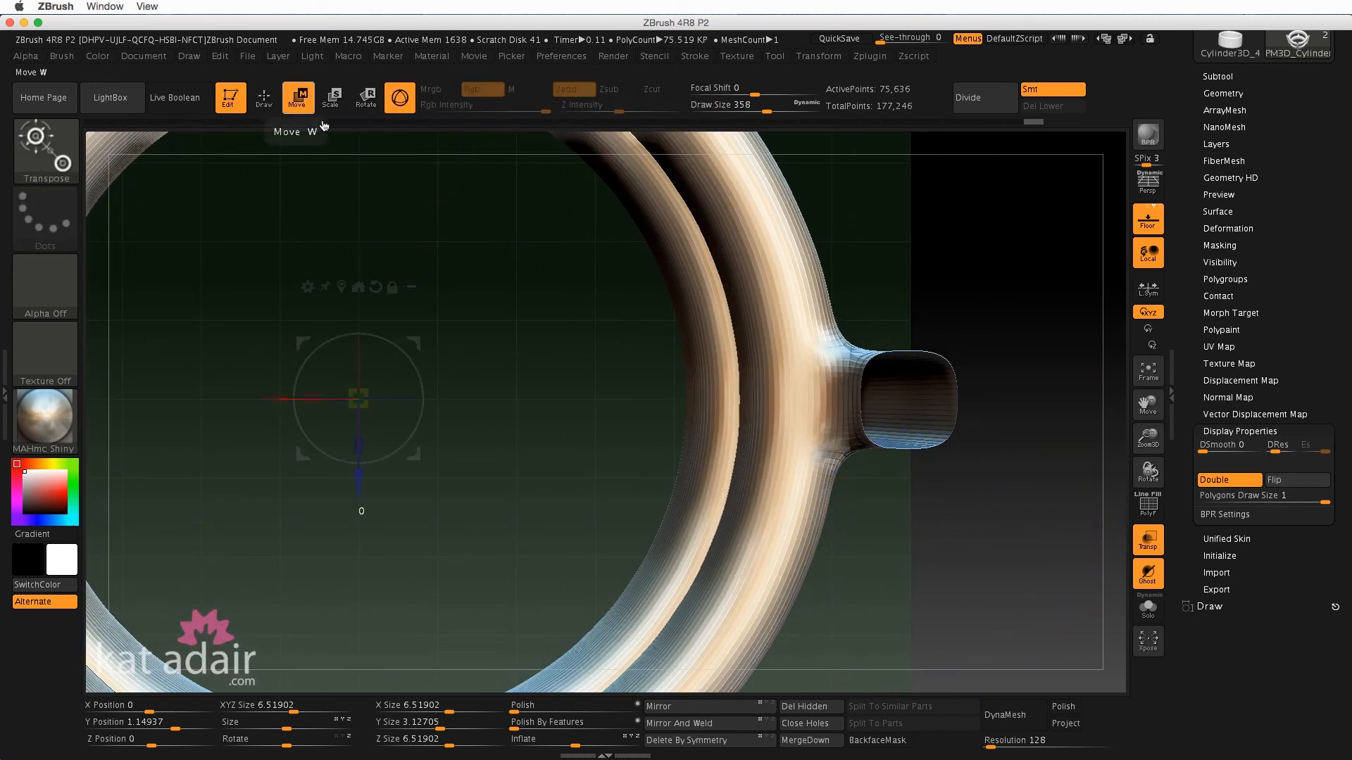
{"action": "left_click", "coordinate": [399, 98]}
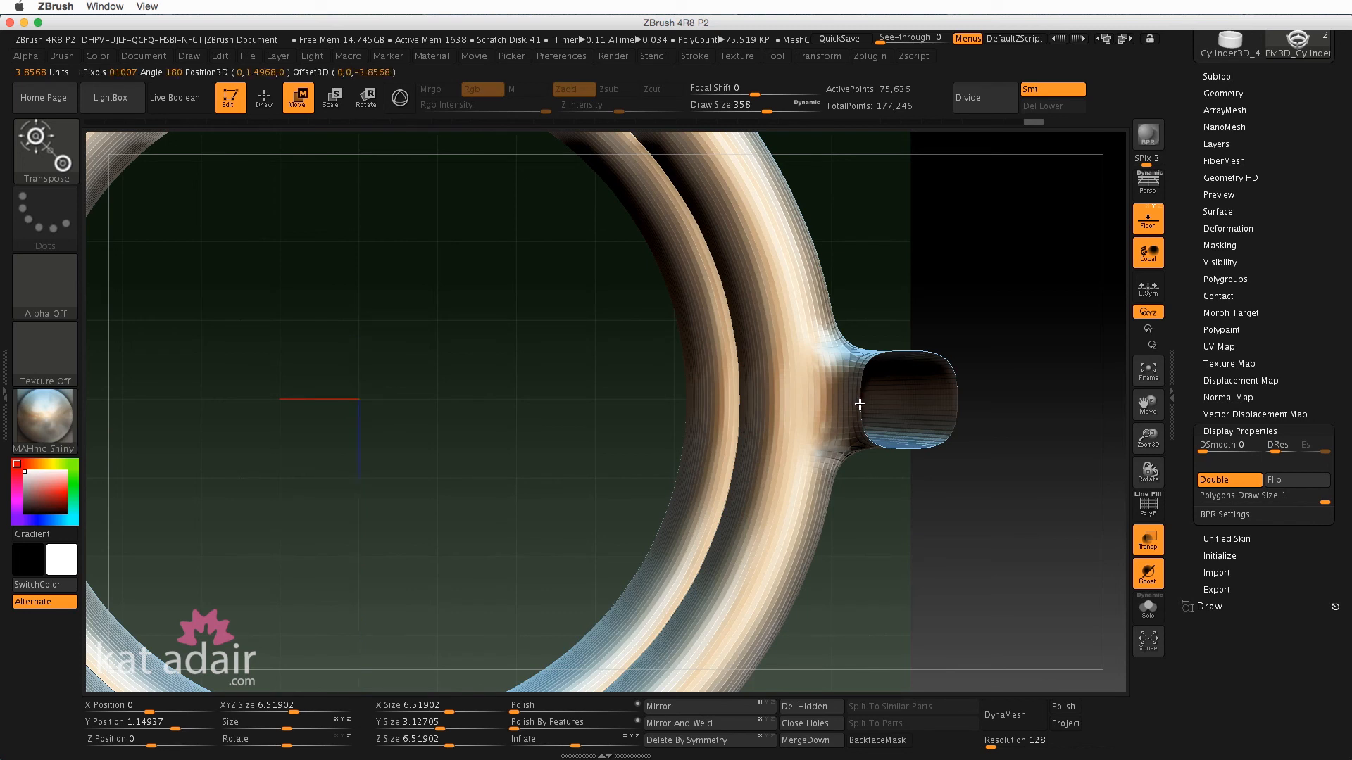
{"action": "left_click_drag", "start_coordinate": [860, 404], "coordinate": [958, 402]}
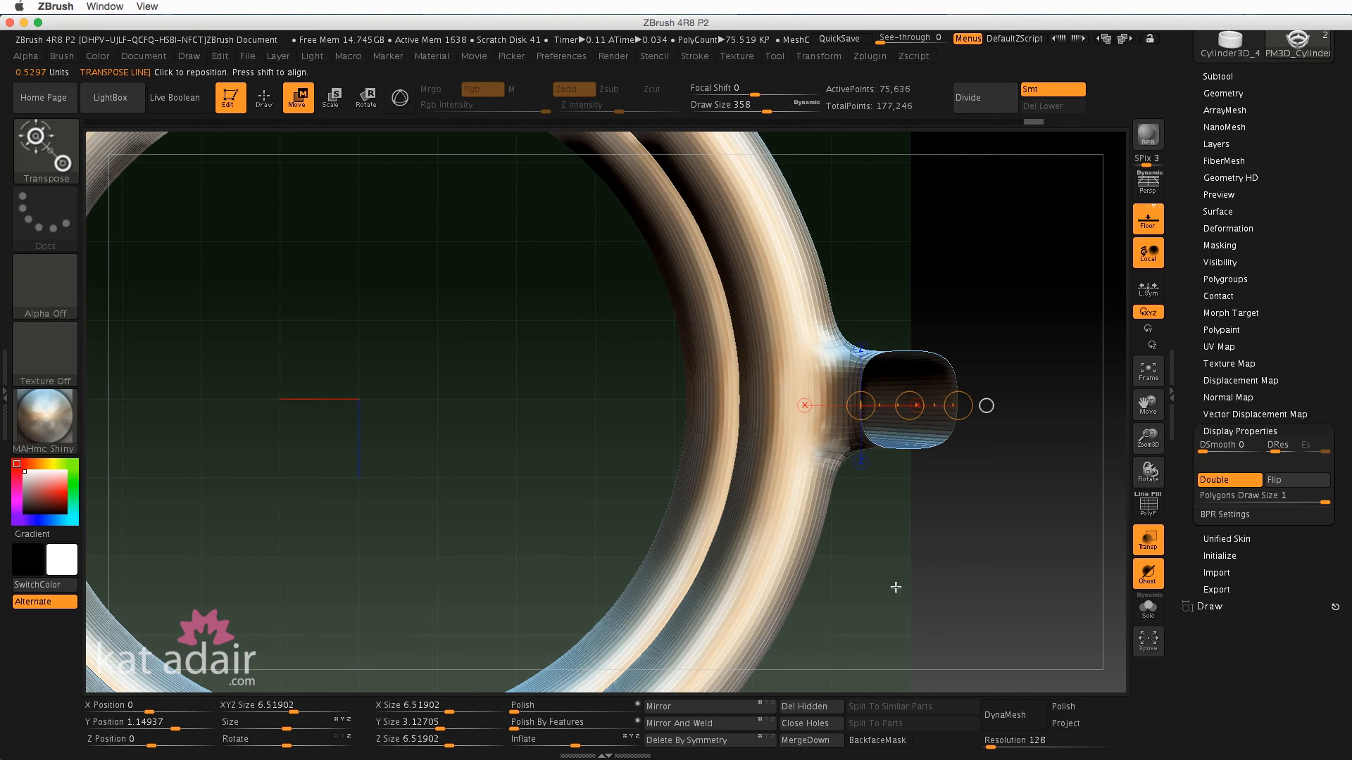
- Unhide the prong tips and show the whole basket setting from the front
{"action": "left_click_drag", "start_coordinate": [889, 589], "coordinate": [794, 523], "text": "alt"}
{"action": "left_click_drag", "start_coordinate": [868, 588], "coordinate": [885, 486]}
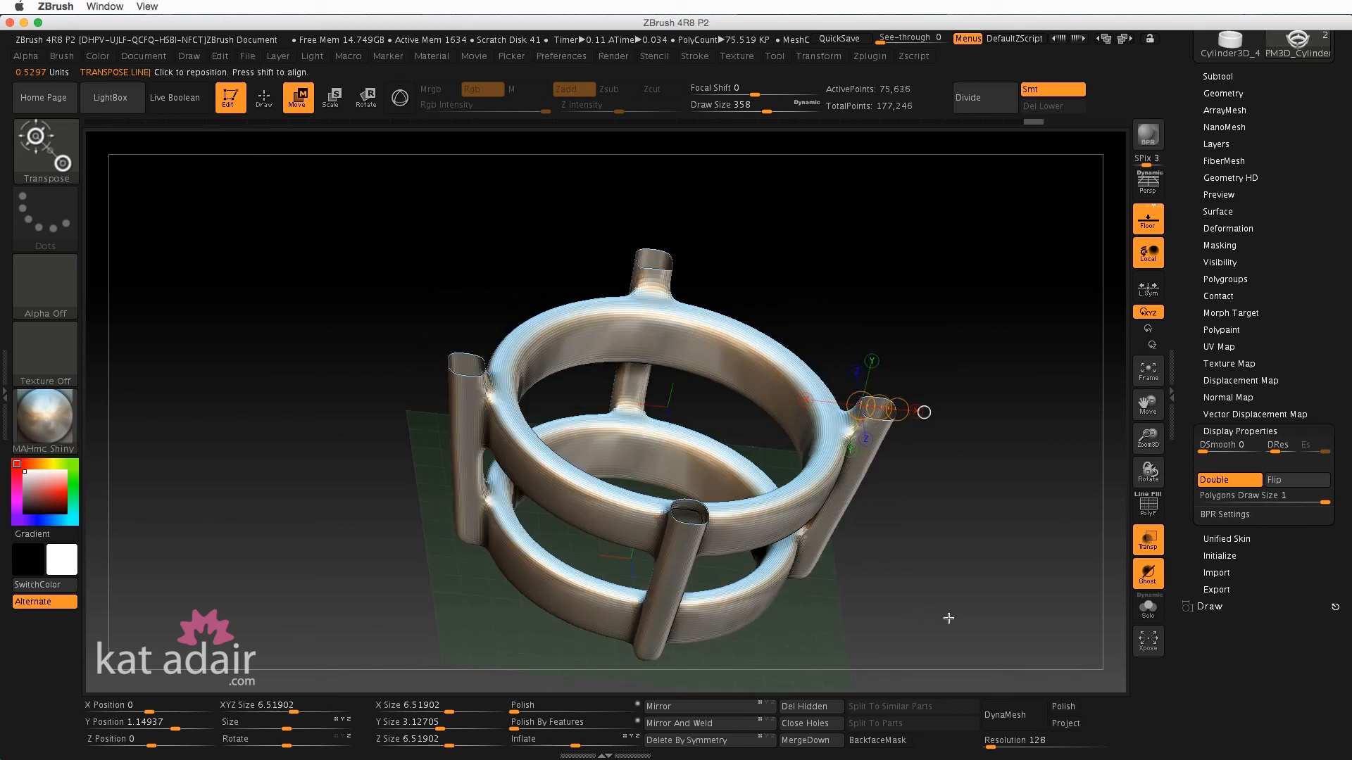
{"action": "key", "text": "ctrl"}
{"action": "left_click", "coordinate": [992, 593], "text": "ctrl+shift"}
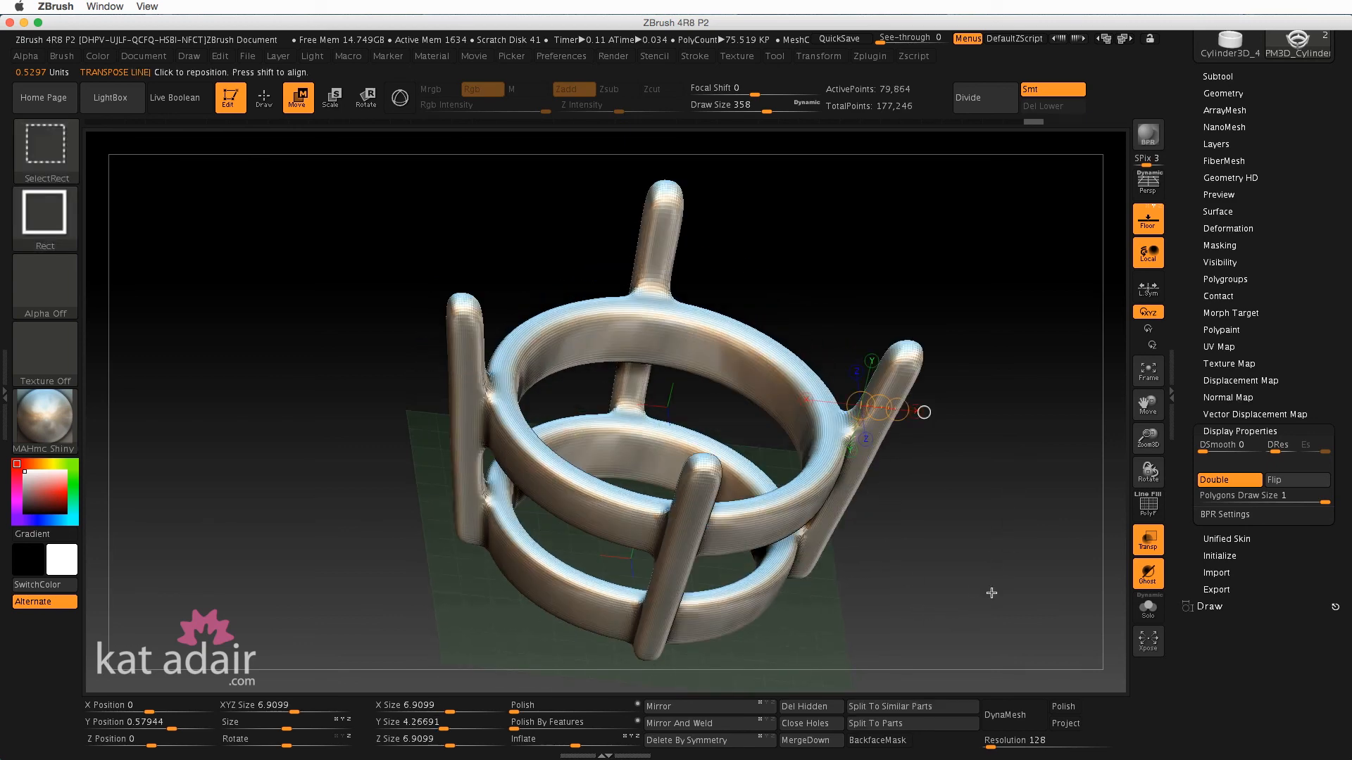
{"action": "left_click_drag", "start_coordinate": [961, 639], "coordinate": [955, 480]}
{"action": "left_click_drag", "start_coordinate": [956, 597], "coordinate": [948, 513], "text": "alt"}
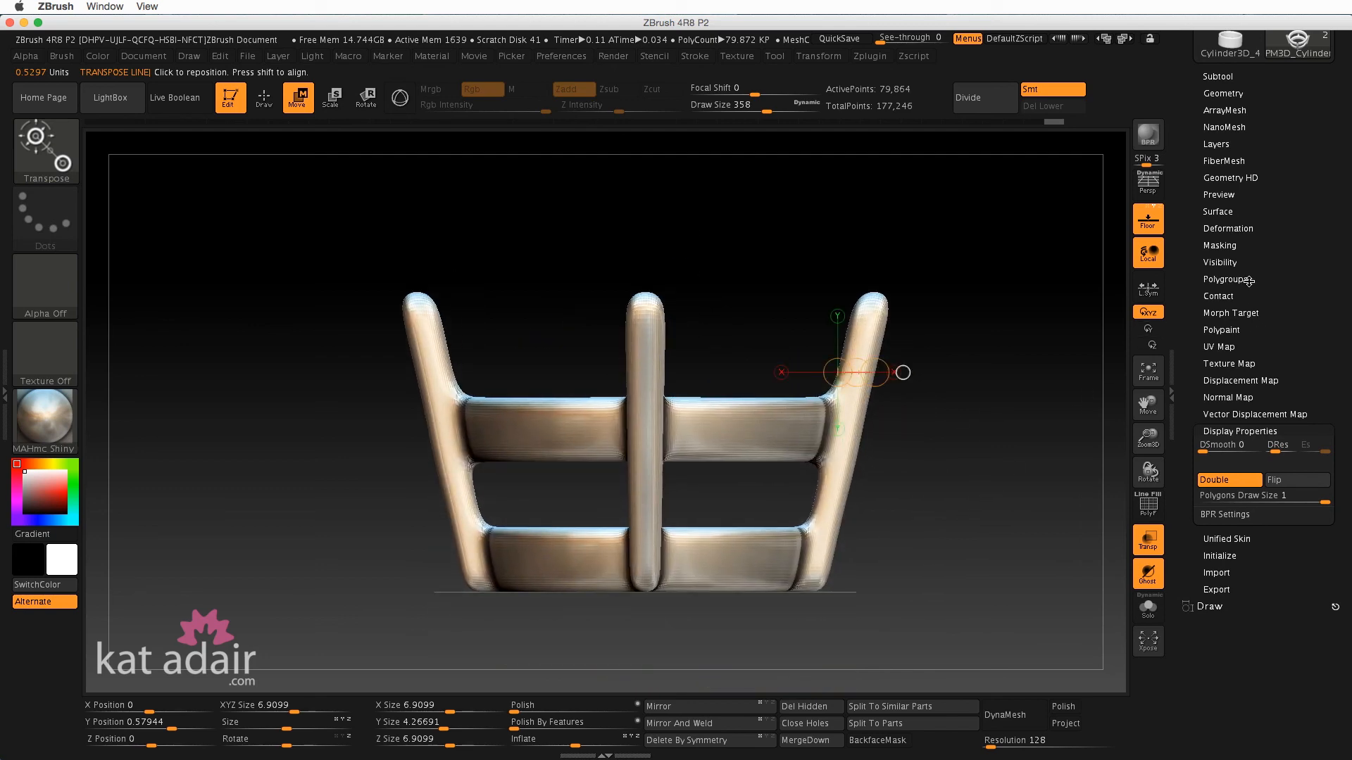
- Stretch the transpose line beside one outer prong to about 0.75 units as a thickness guide
{"action": "left_click", "coordinate": [1228, 228]}
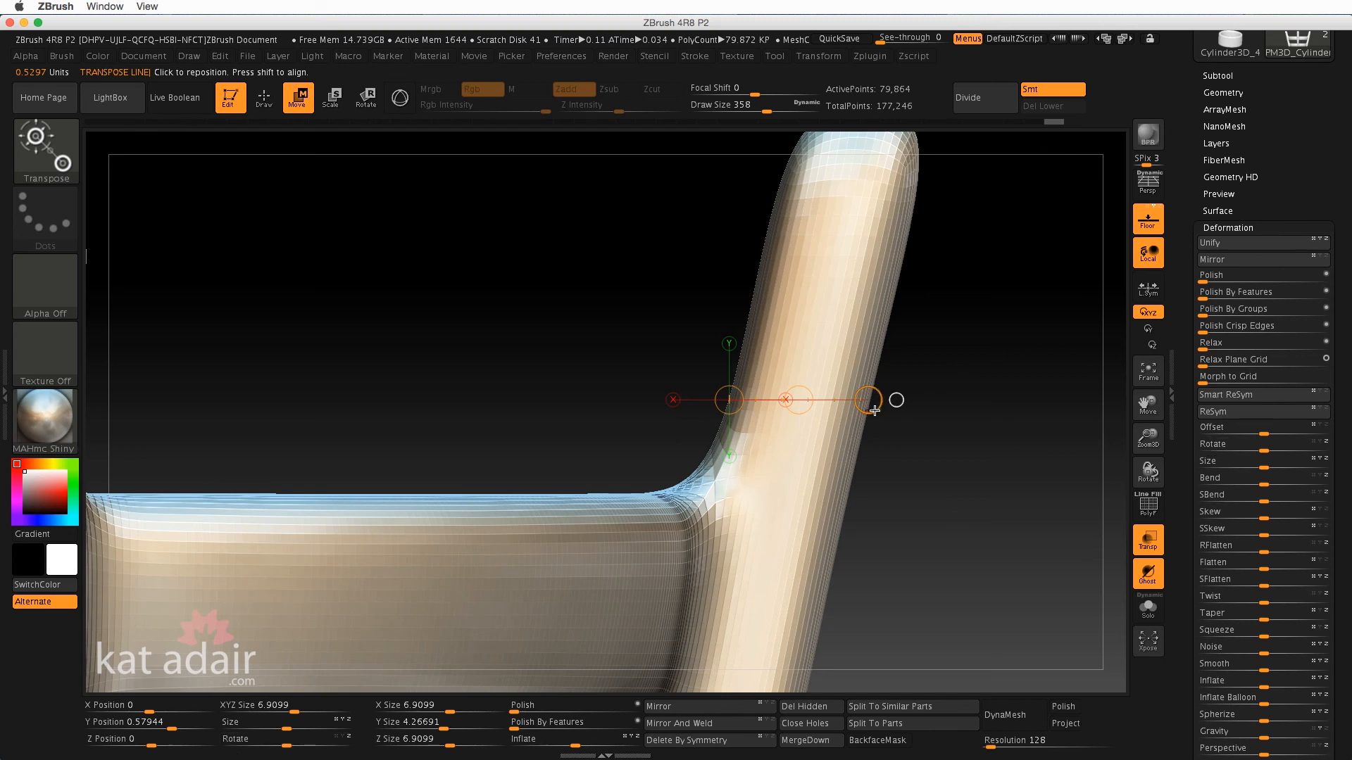
{"action": "left_click_drag", "start_coordinate": [874, 411], "coordinate": [932, 415]}
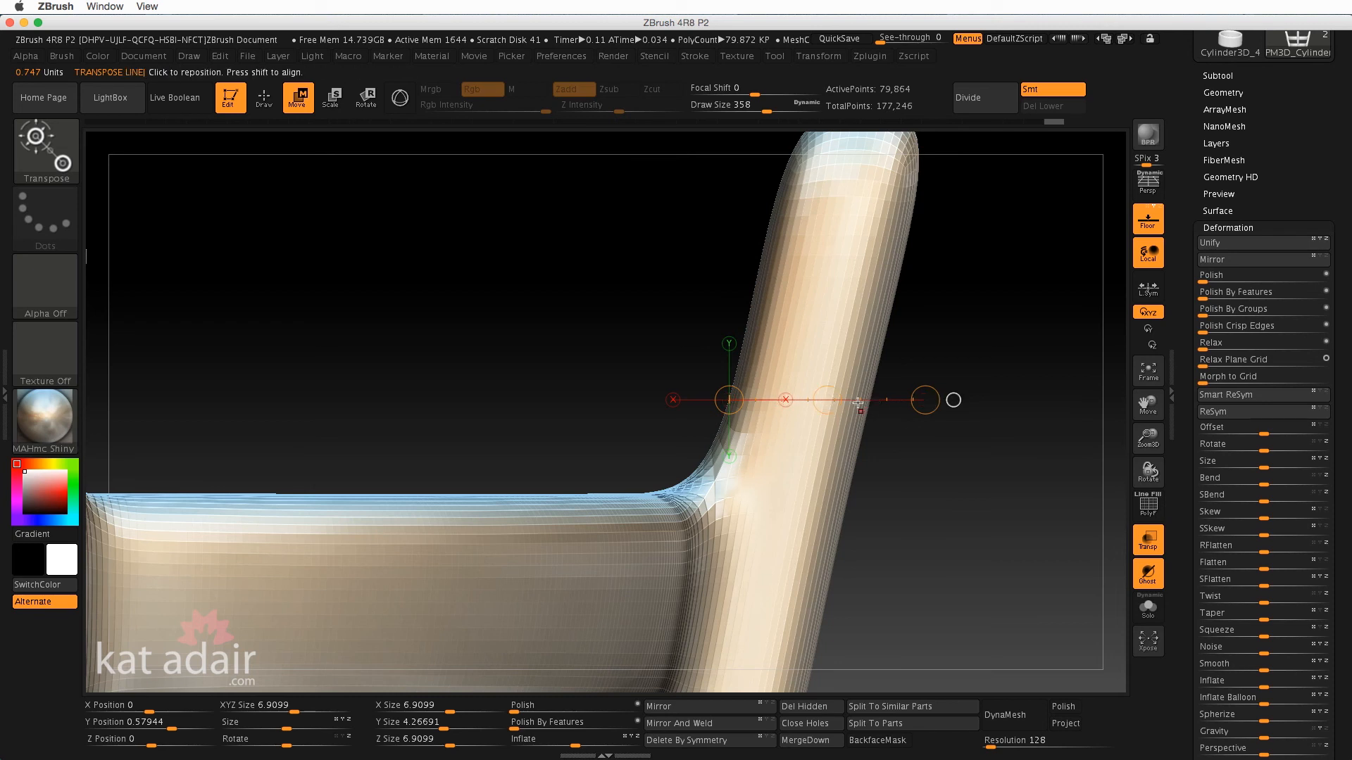
{"action": "left_click_drag", "start_coordinate": [939, 532], "coordinate": [860, 516], "text": "alt"}
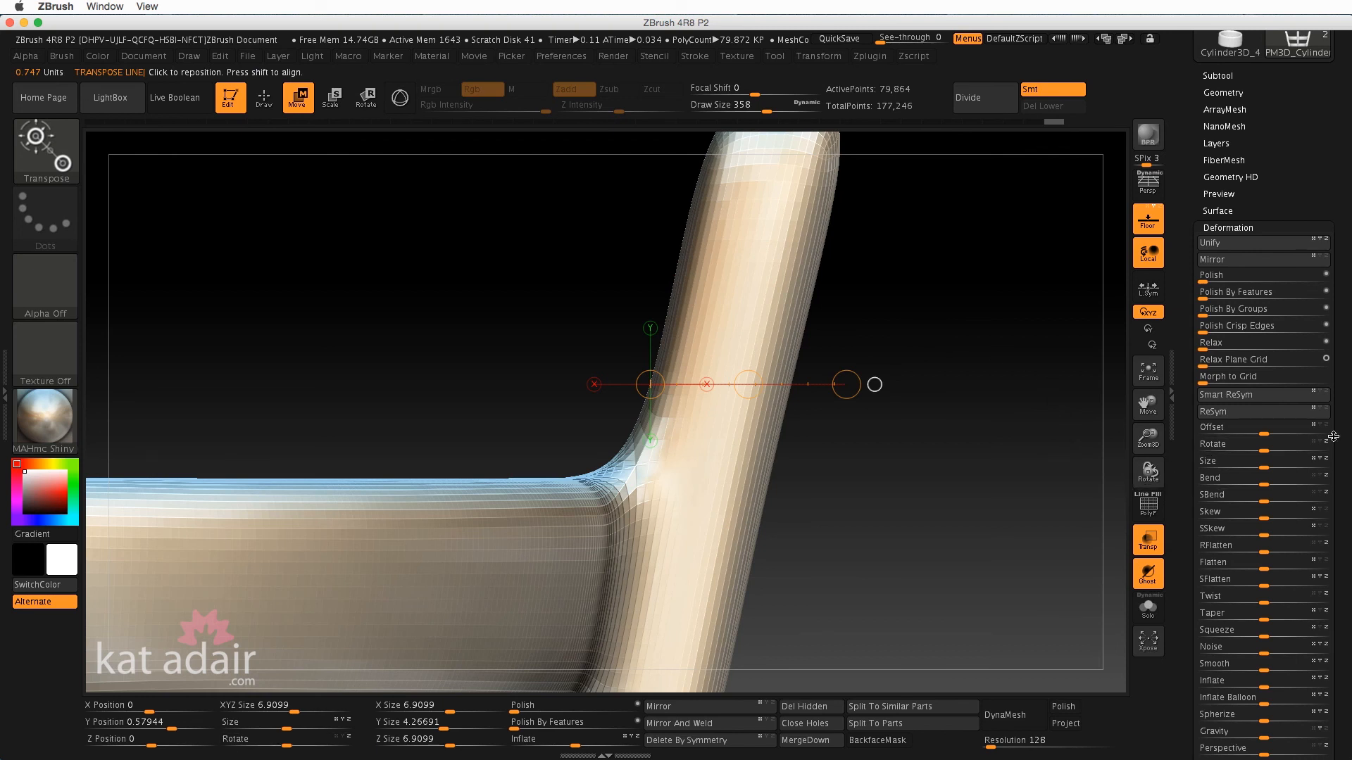
- Thicken the whole basket with the Inflate deformation in small amounts, comparing the prong's width with the 0.747-unit transpose line
{"action": "scroll", "coordinate": [1260, 542], "scroll_direction": "down", "scroll_amount": 6}
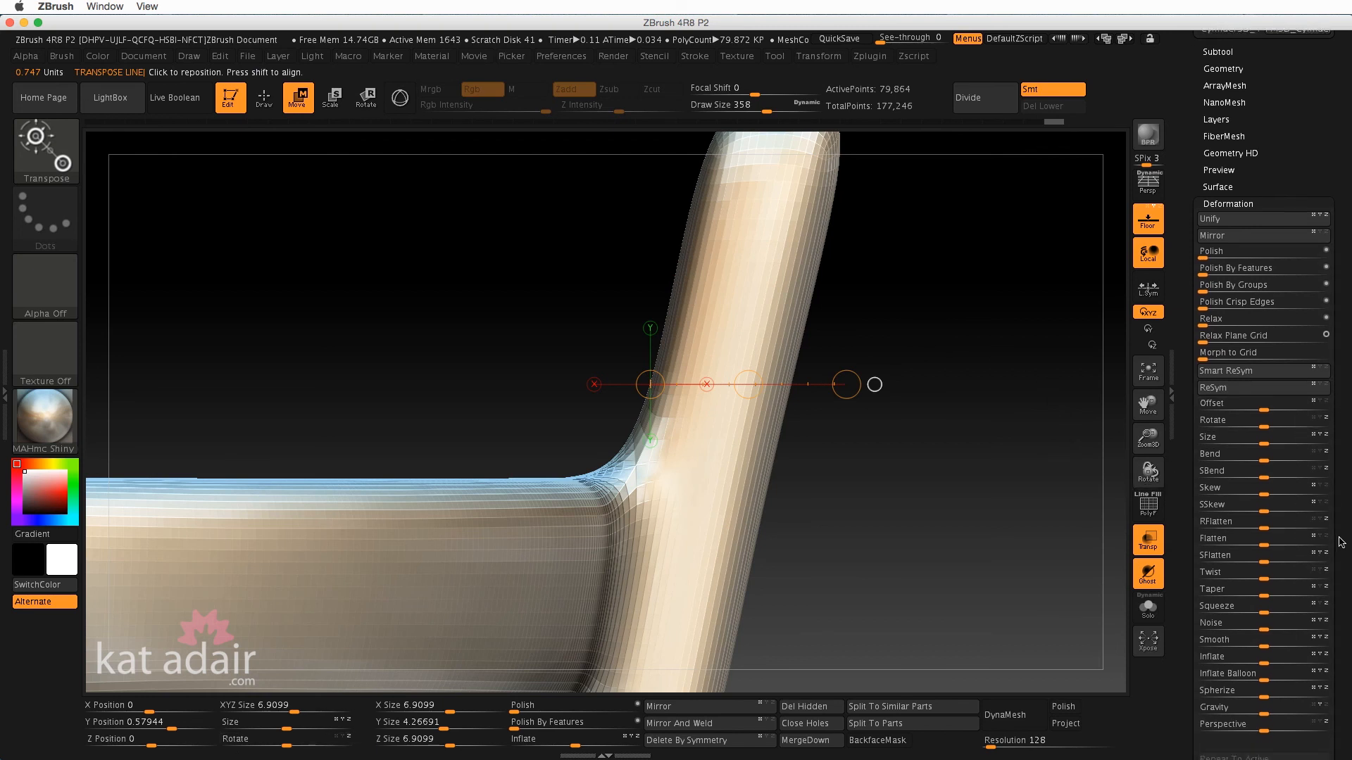
{"action": "left_click_drag", "start_coordinate": [1257, 543], "coordinate": [1297, 547]}
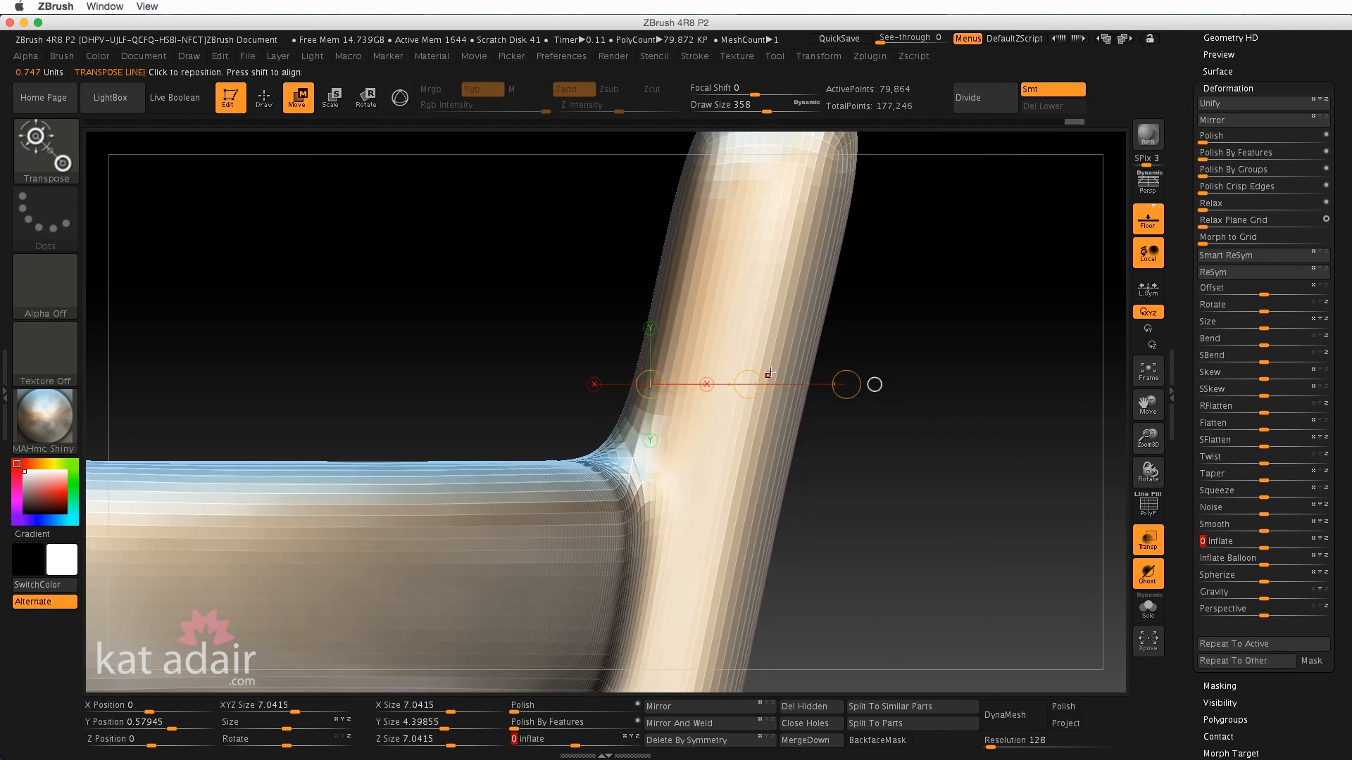
{"action": "left_click_drag", "start_coordinate": [807, 382], "coordinate": [800, 385]}
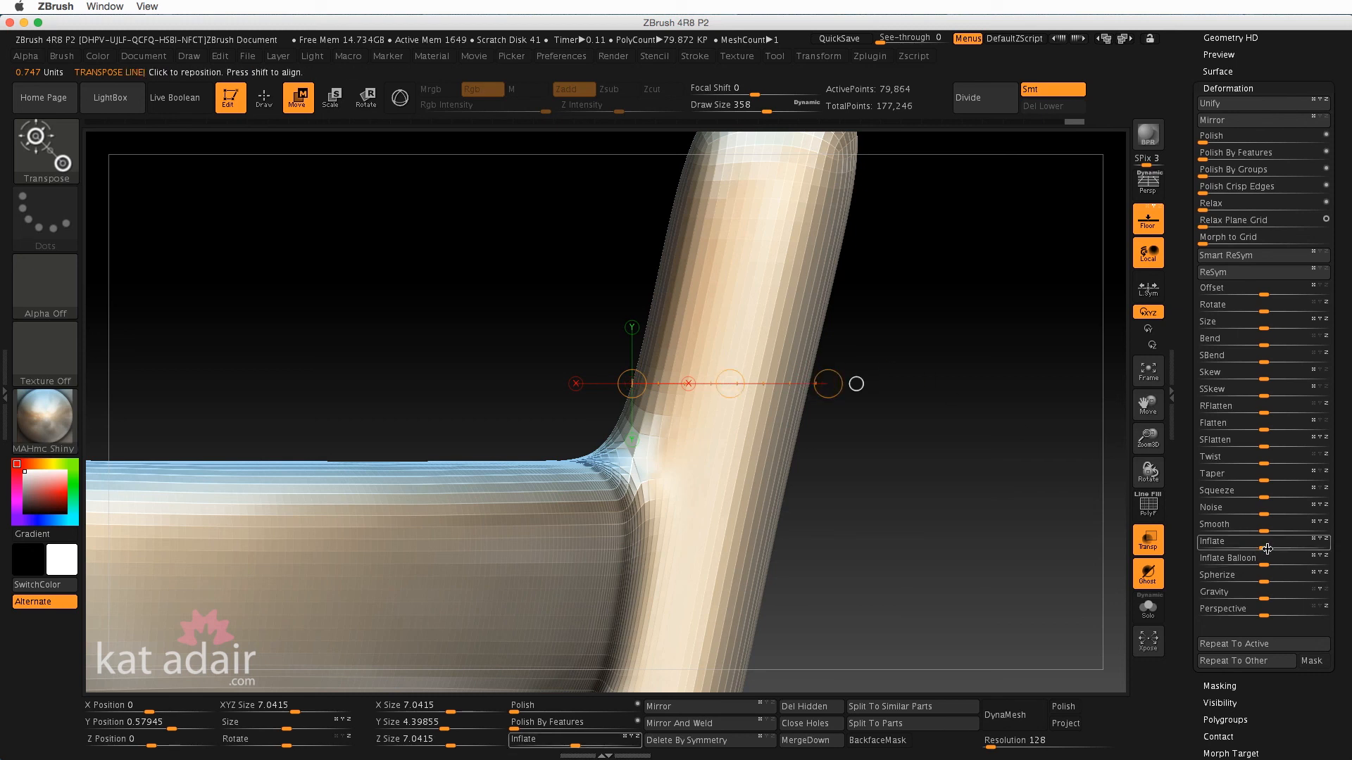
{"action": "left_click_drag", "start_coordinate": [1268, 548], "coordinate": [1288, 548]}
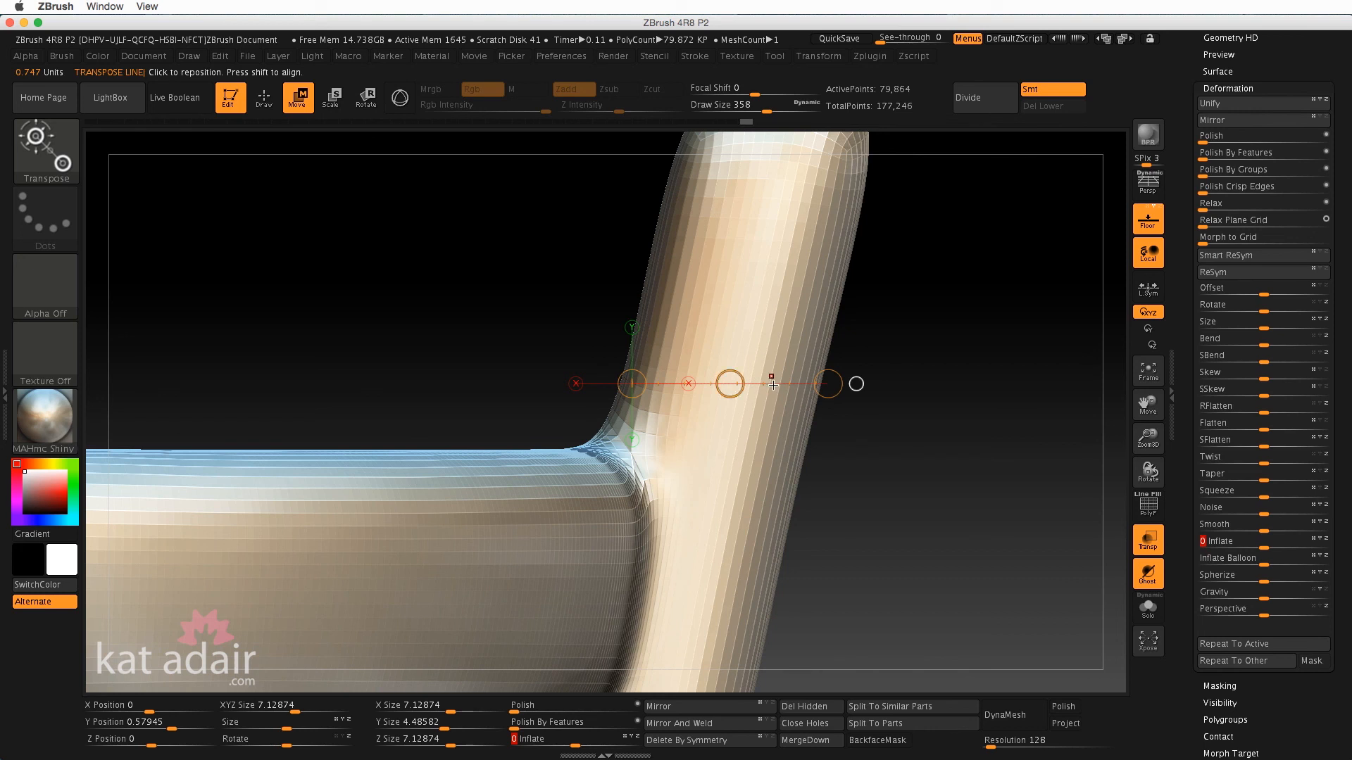
{"action": "left_click_drag", "start_coordinate": [773, 384], "coordinate": [763, 382]}
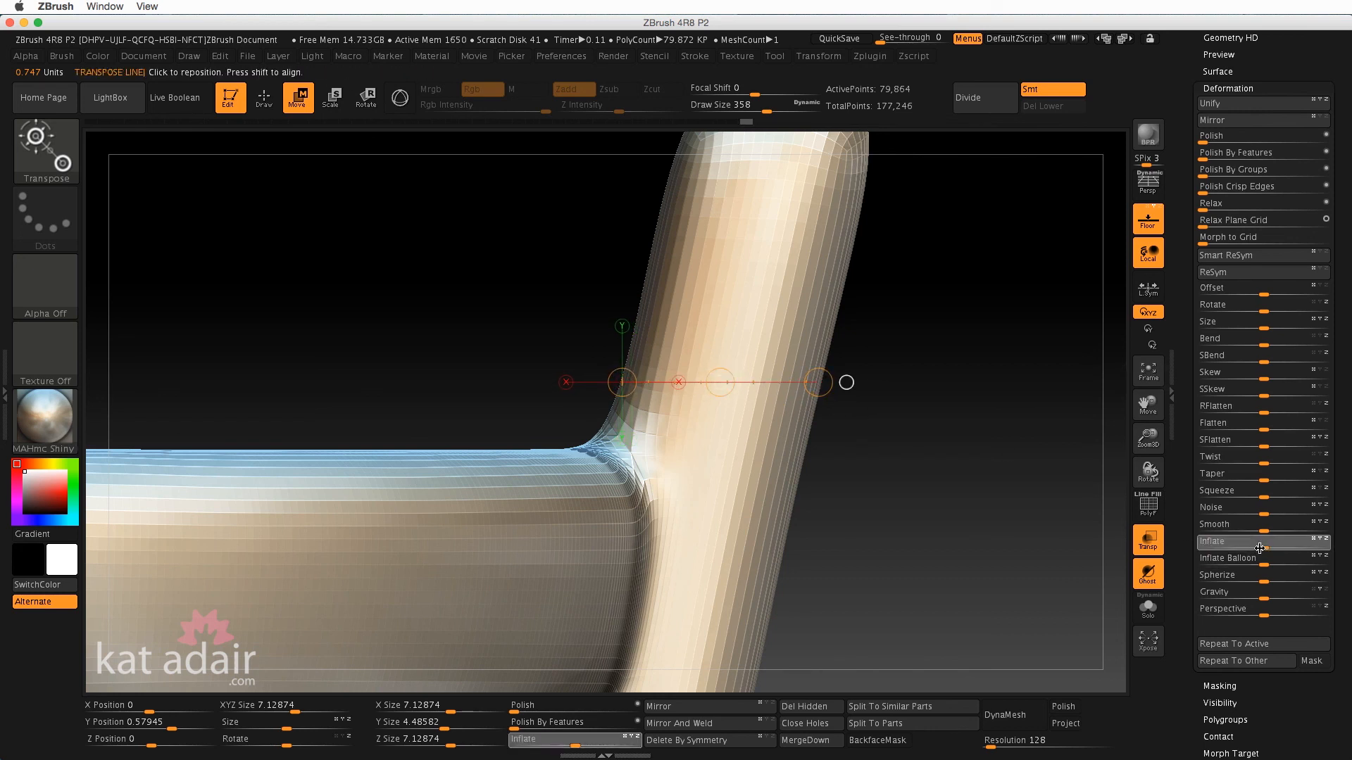
{"action": "left_click_drag", "start_coordinate": [1260, 547], "coordinate": [1254, 549]}
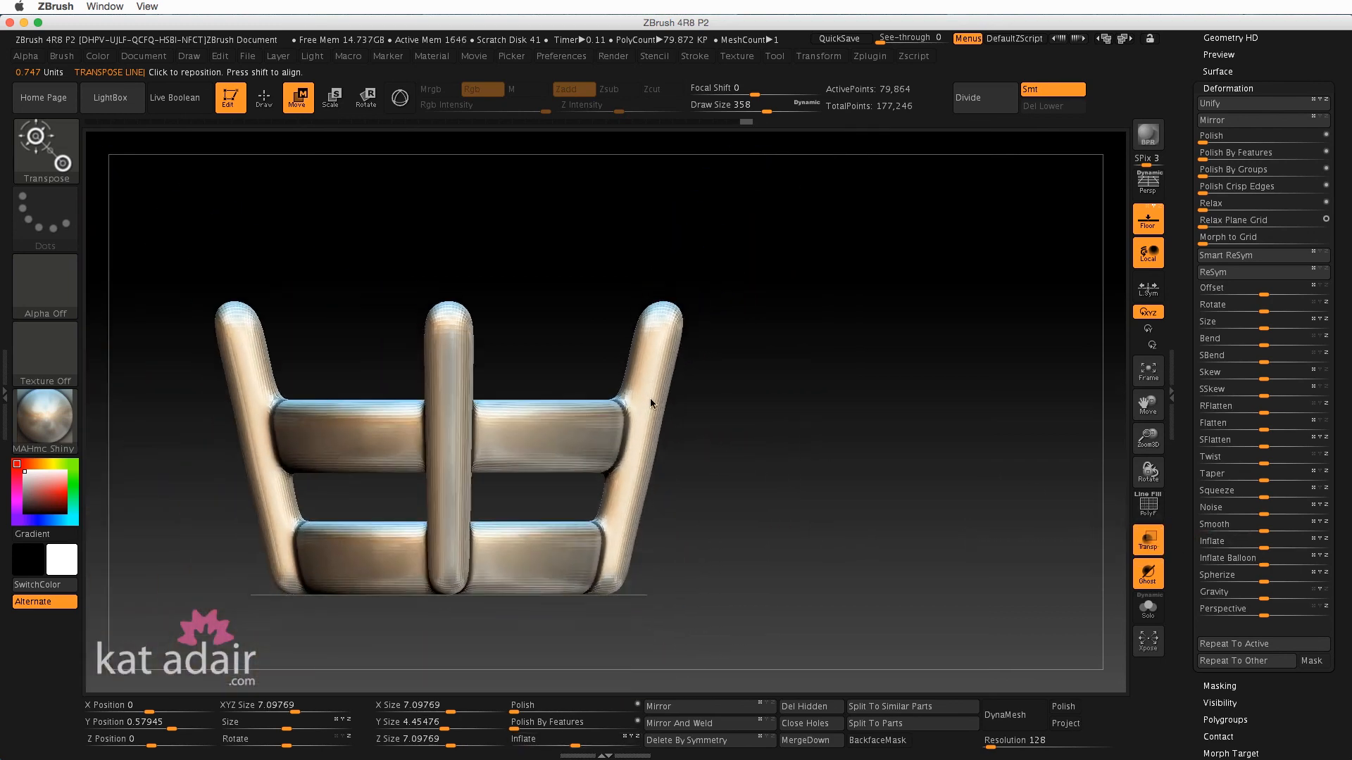
- Inspect the thickened basket setting from several angles and distances
{"action": "left_click_drag", "start_coordinate": [651, 403], "coordinate": [599, 477]}
{"action": "left_click_drag", "start_coordinate": [767, 454], "coordinate": [810, 429]}
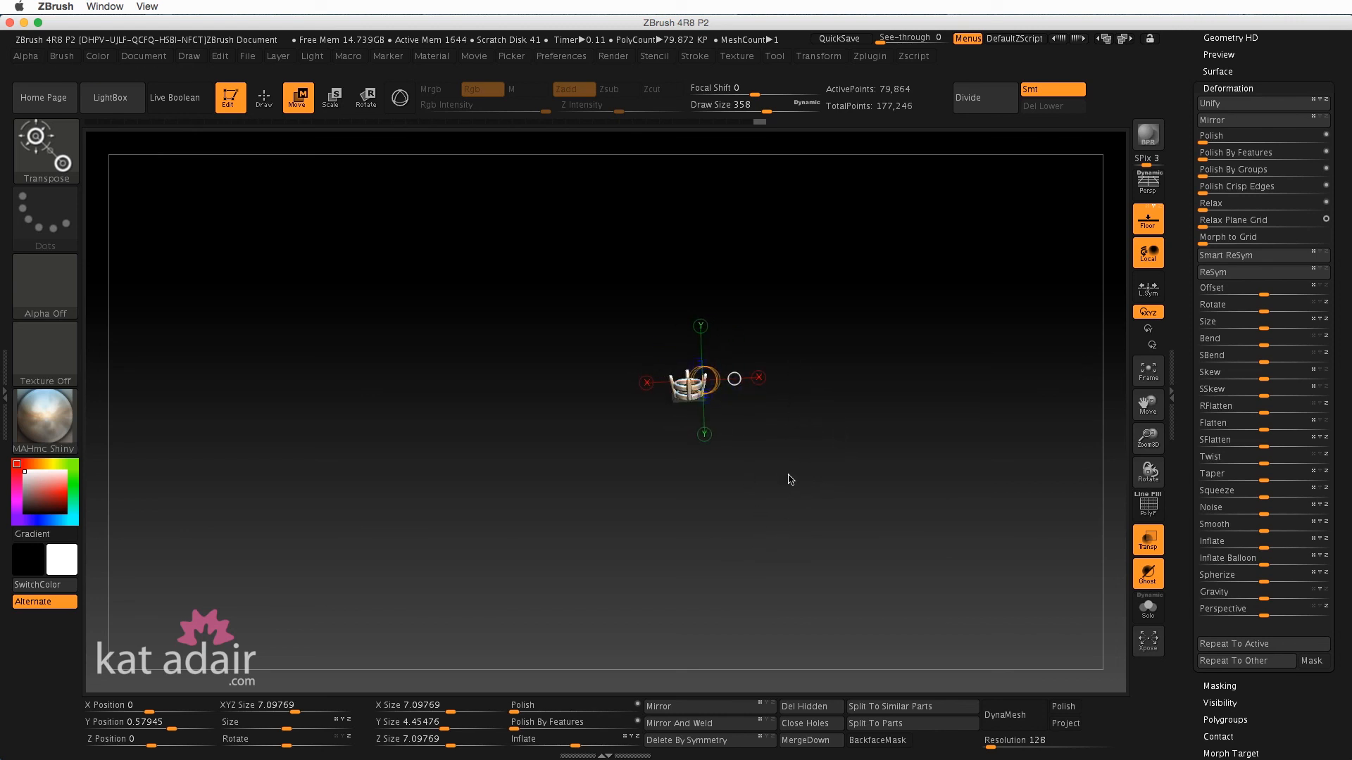
{"action": "mouse_move", "coordinate": [790, 479]}
{"action": "left_mouse_down"}
{"action": "mouse_move", "coordinate": [745, 442]}
{"action": "mouse_move", "coordinate": [807, 464]}
{"action": "mouse_move", "coordinate": [809, 423]}
{"action": "mouse_move", "coordinate": [846, 424]}
{"action": "mouse_move", "coordinate": [793, 413]}
{"action": "mouse_move", "coordinate": [786, 487]}
{"action": "left_mouse_up"}
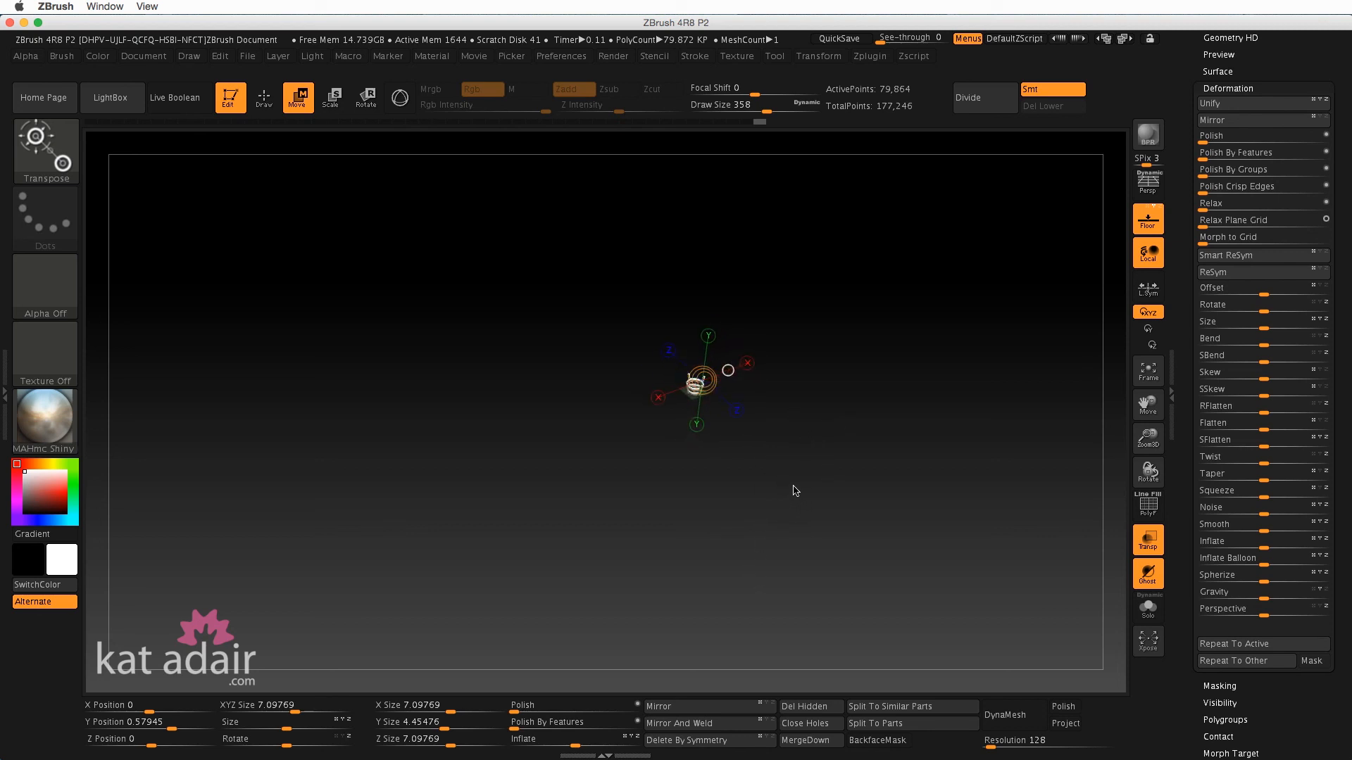
{"action": "key", "text": "f"}
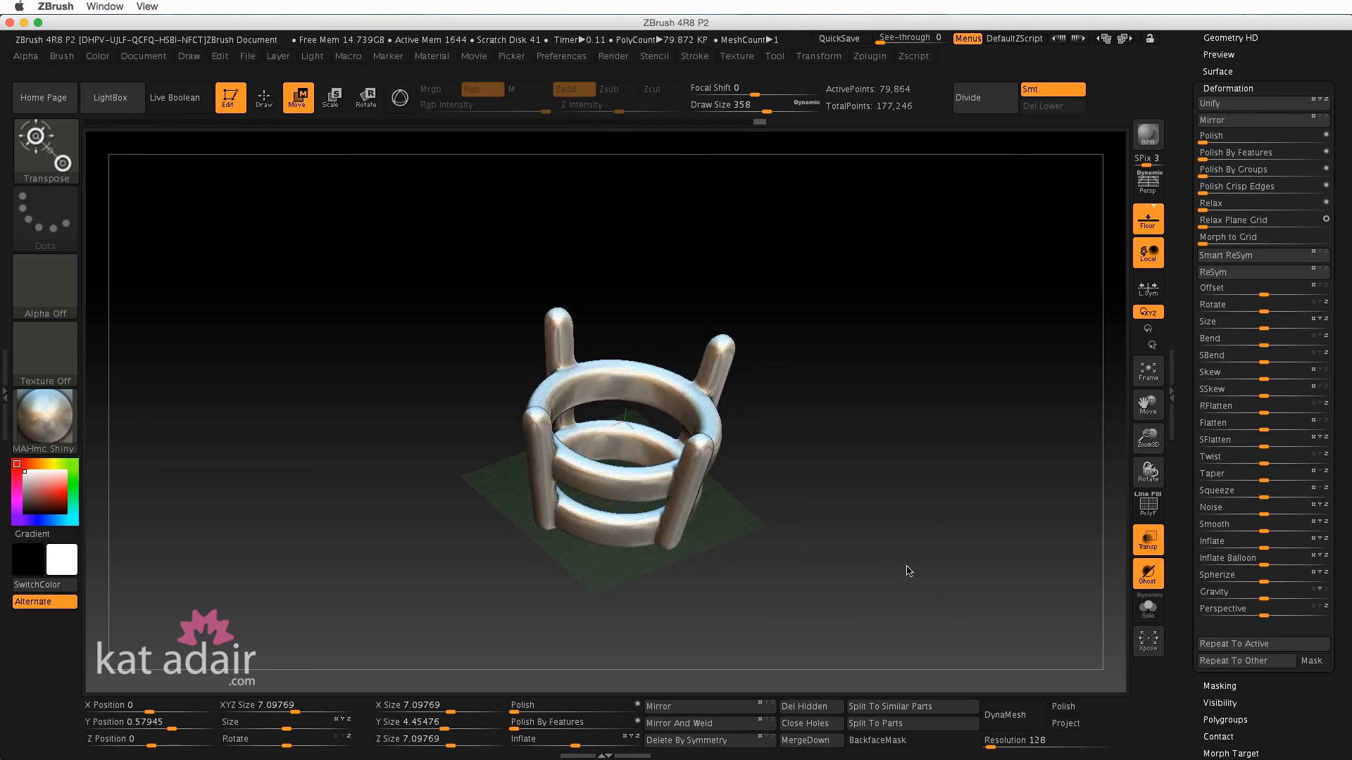
{"action": "left_click_drag", "start_coordinate": [800, 501], "coordinate": [789, 445], "text": "shift"}
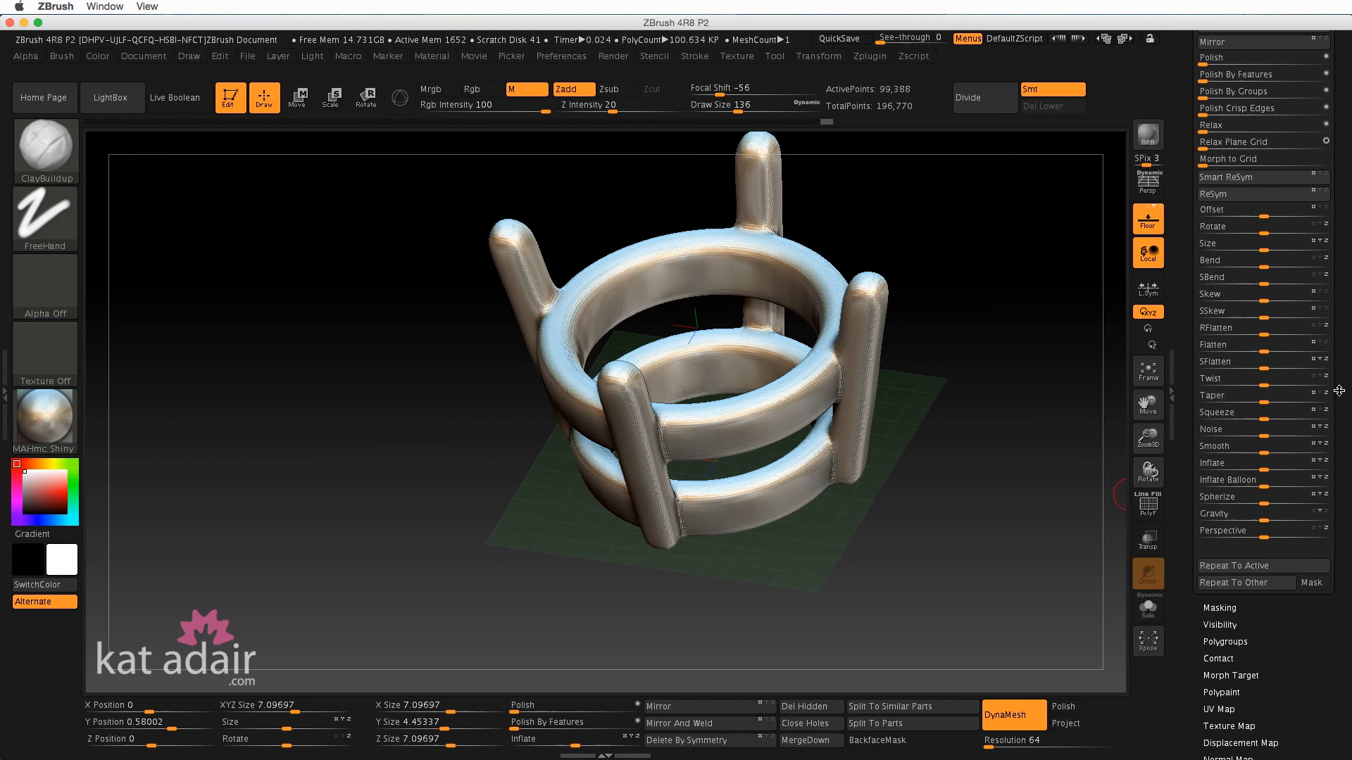
- Save the tool as "basket setting 2" in the ZBrush videos folder and view the basket from the front
{"action": "left_click_drag", "start_coordinate": [1345, 338], "coordinate": [1346, 423]}
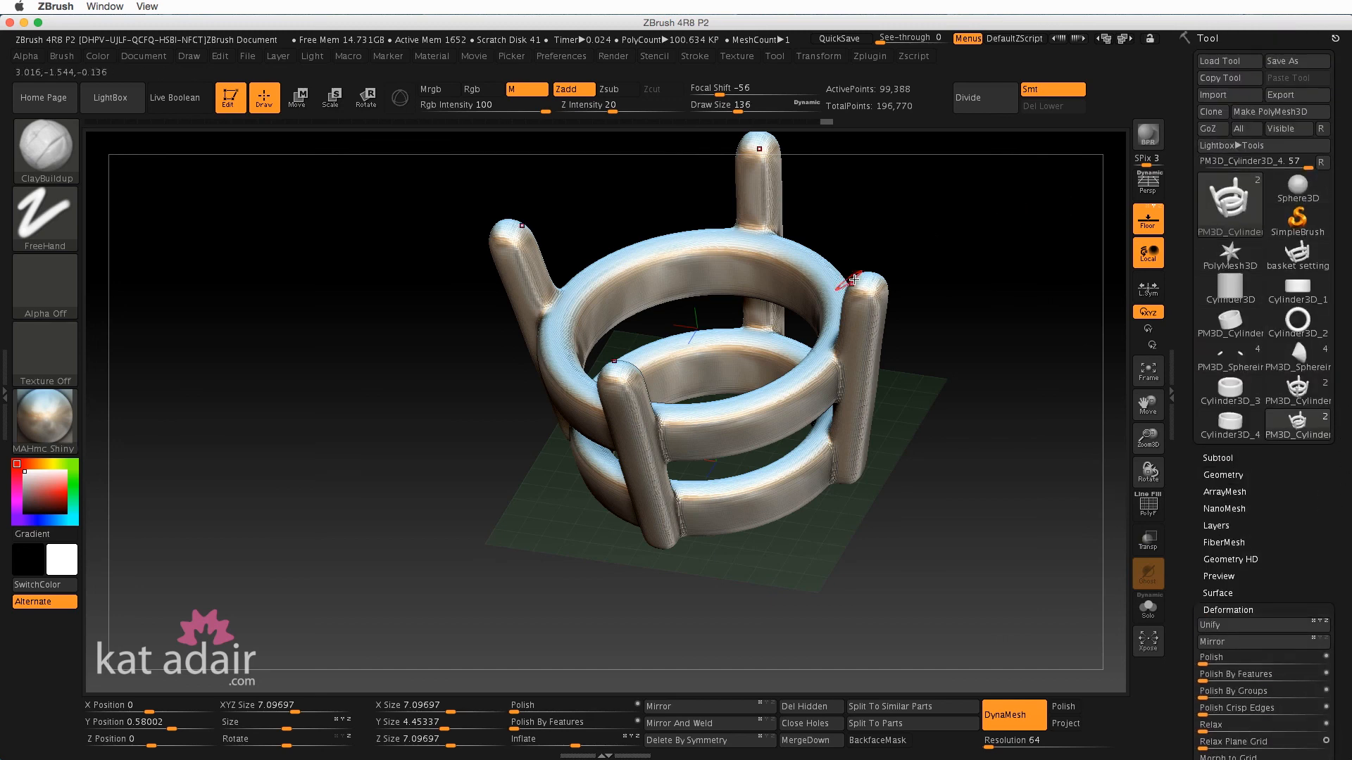
{"action": "left_click", "coordinate": [1294, 62]}
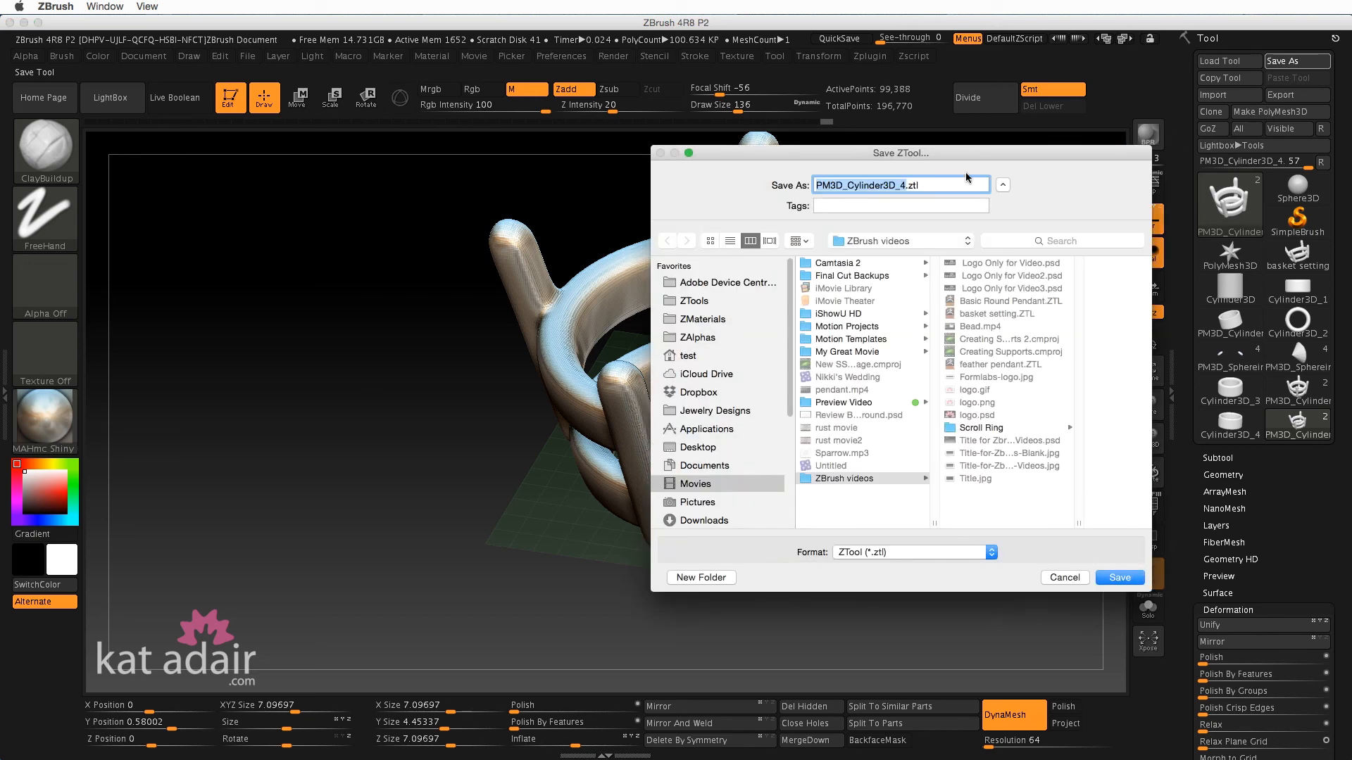
{"action": "type", "text": "basket s"}
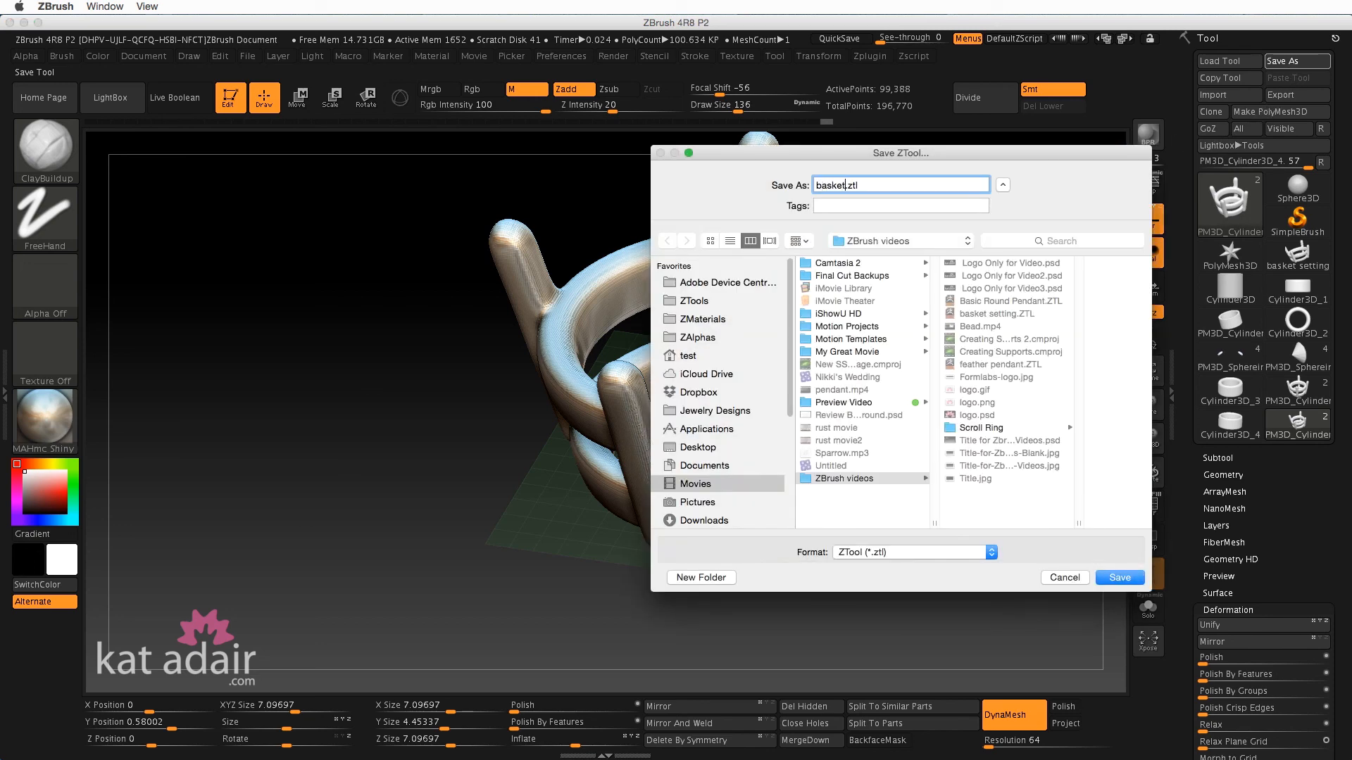
{"action": "type", "text": "etting 2"}
{"action": "key", "text": "Return"}
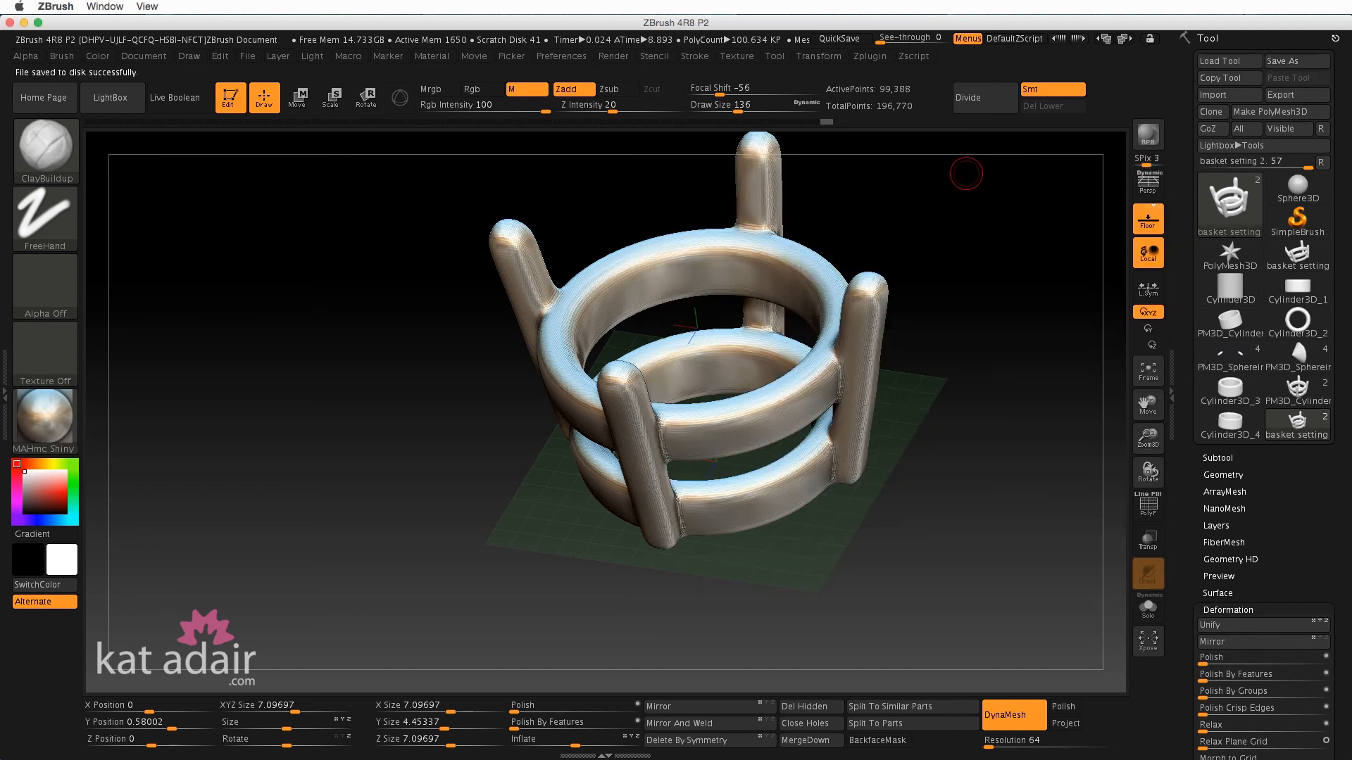
{"action": "left_click_drag", "start_coordinate": [926, 598], "coordinate": [927, 522], "text": "shift"}
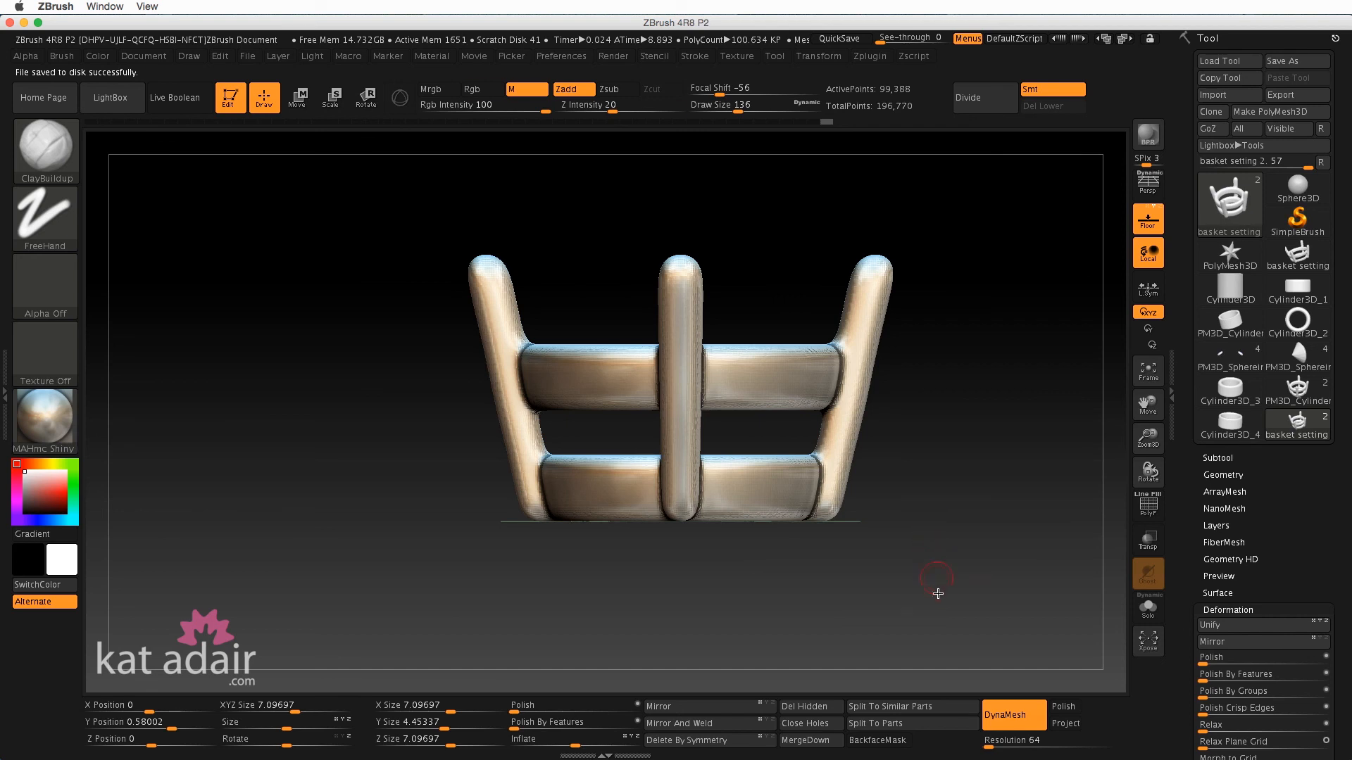